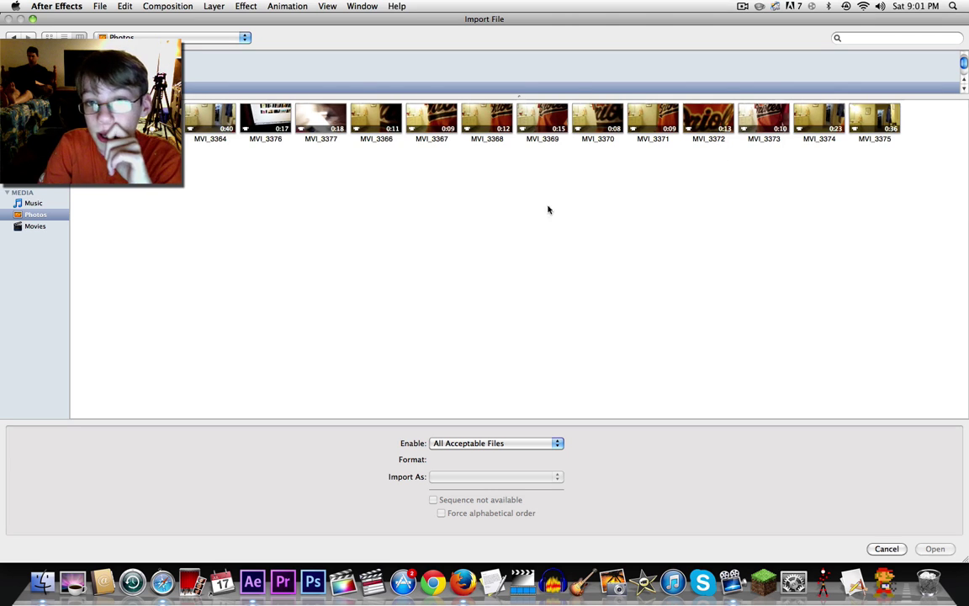
# - Import the MVI_3375 clip and fit the composition frame to the viewer
pyautogui.click(854, 122)
pyautogui.press('Return')
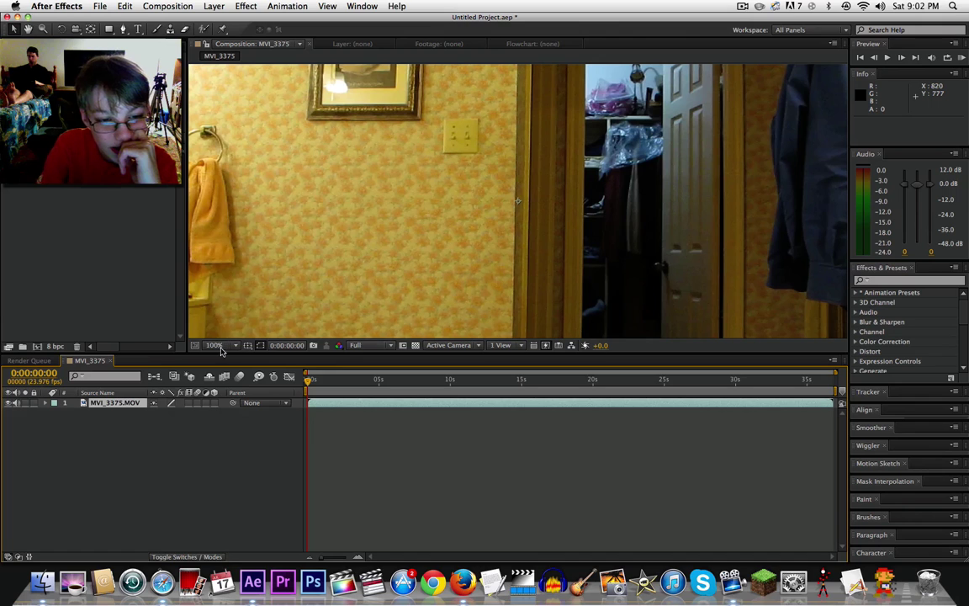
pyautogui.click(222, 350)
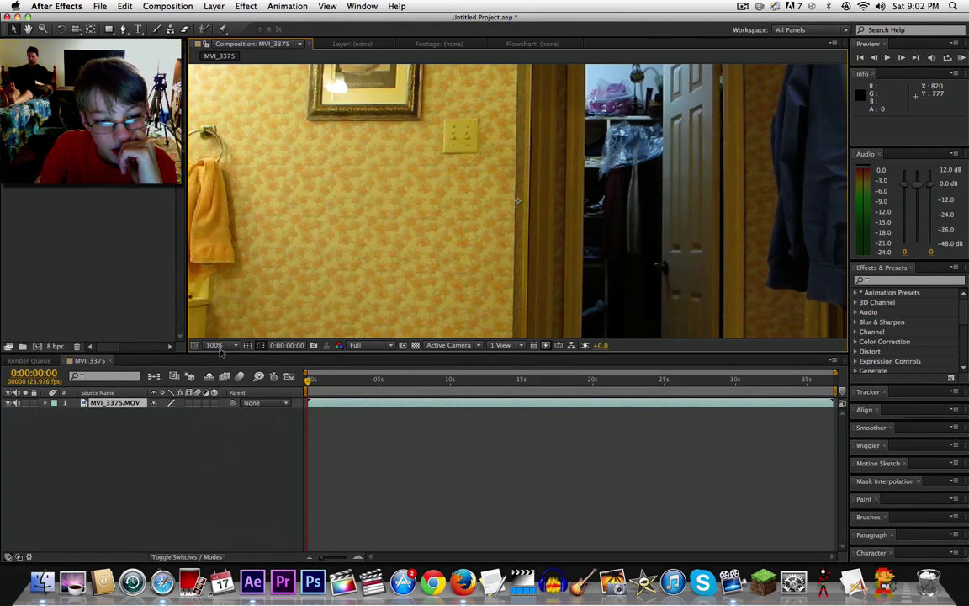
pyautogui.click(225, 347)
pyautogui.click(221, 349)
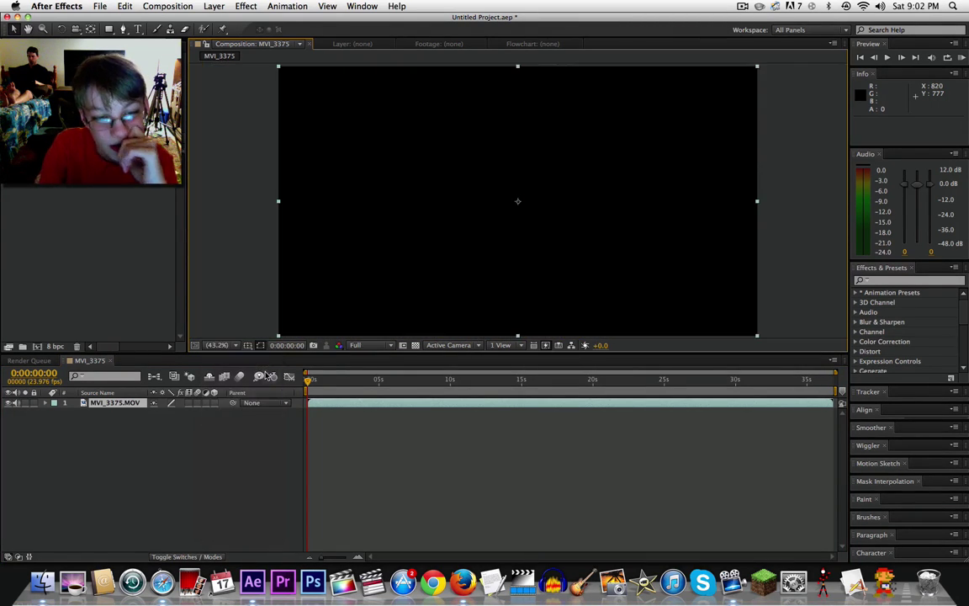
# - Place the playhead at 0:00:07:15 and duplicate the MVI_3375.MOV layer
pyautogui.click(430, 380)
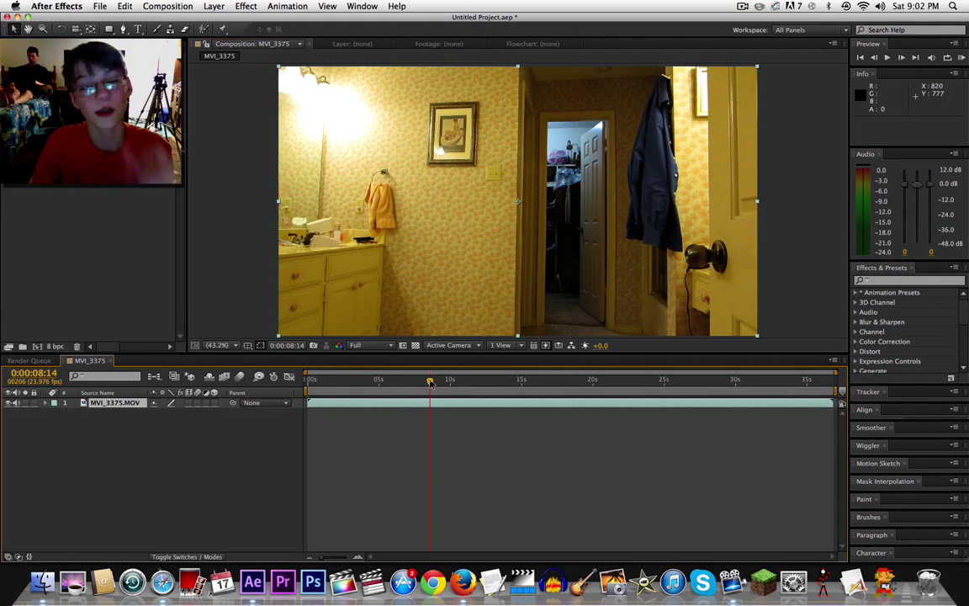
pyautogui.click(417, 383)
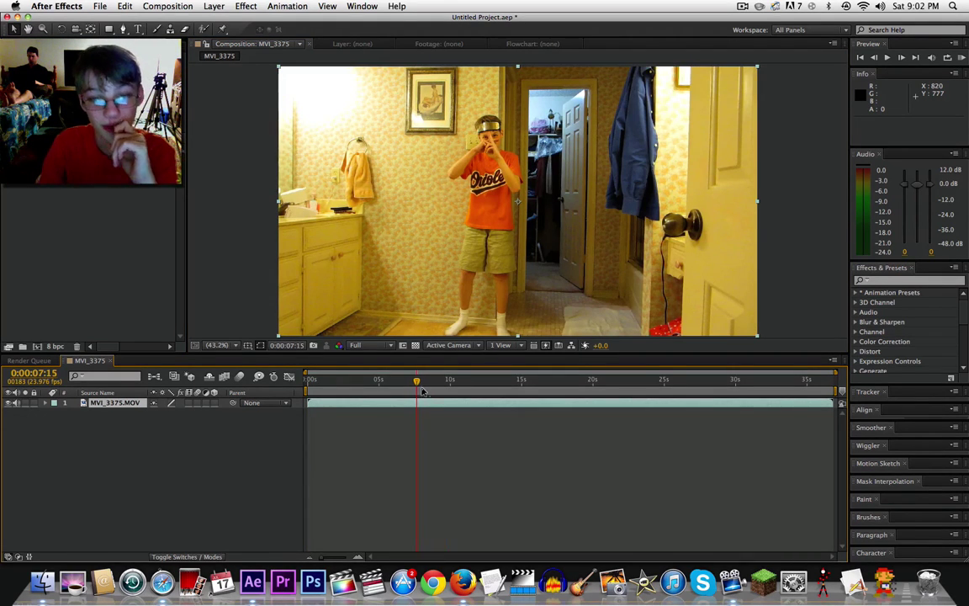
pyautogui.click(418, 405)
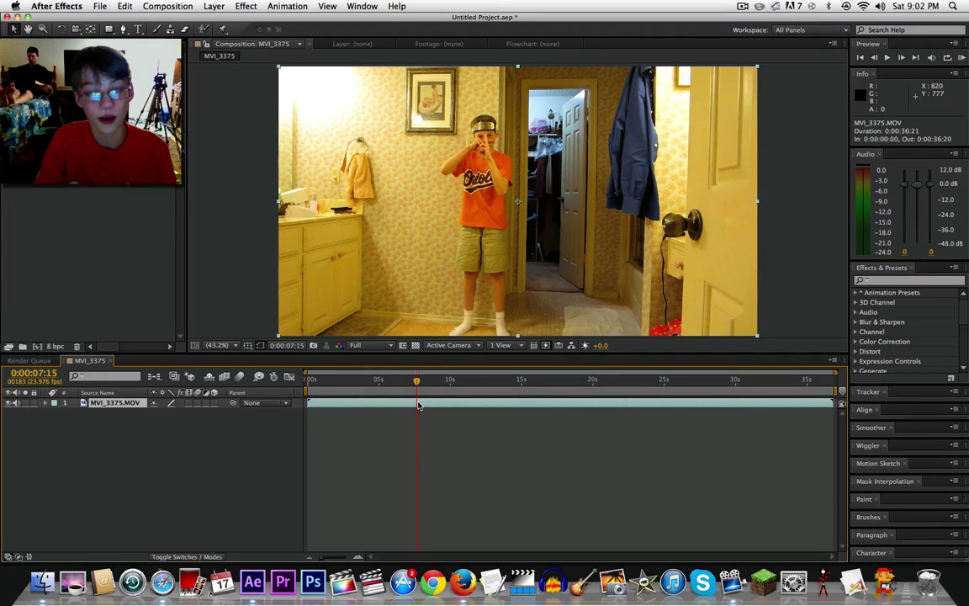
pyautogui.press('super+v')
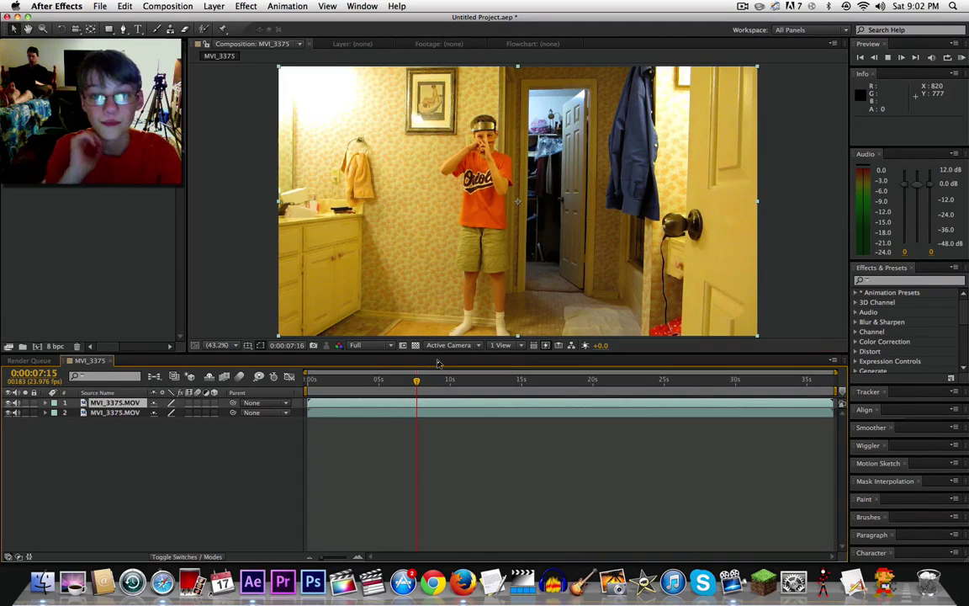
# - Move the playhead to 0:00:24:05, where the boy poses near the towel with one arm raised
pyautogui.press('space')
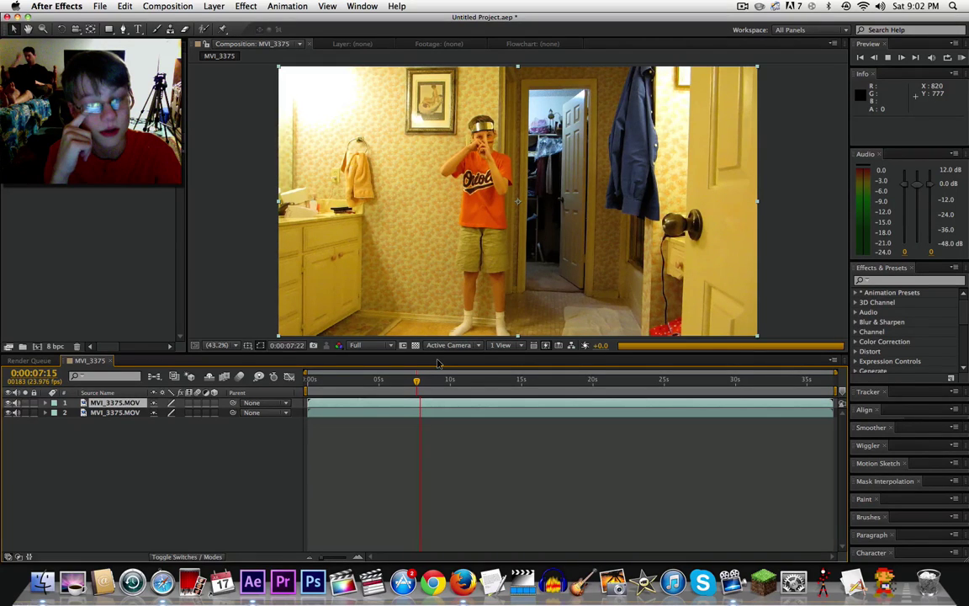
pyautogui.click(674, 381)
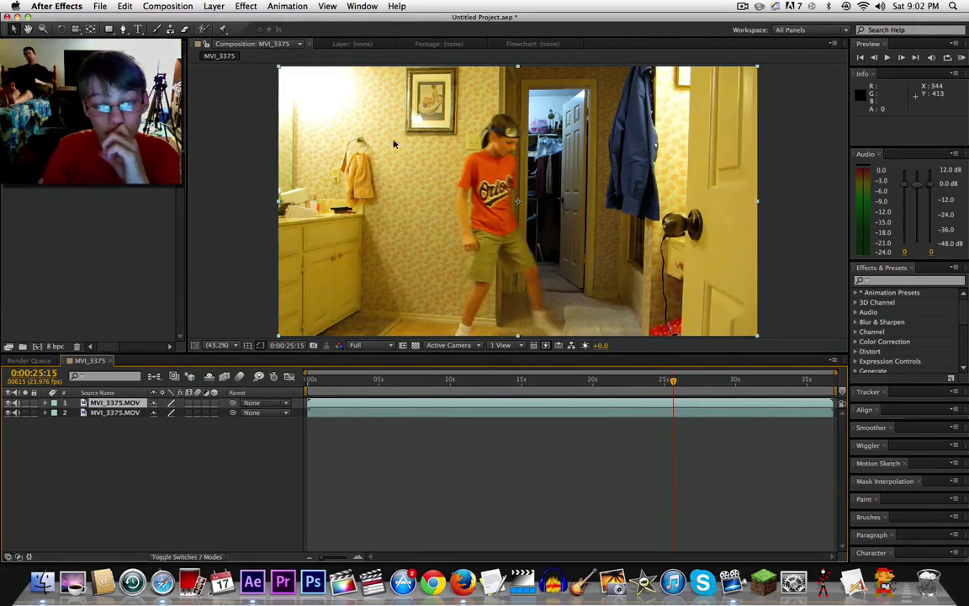
pyautogui.click(734, 380)
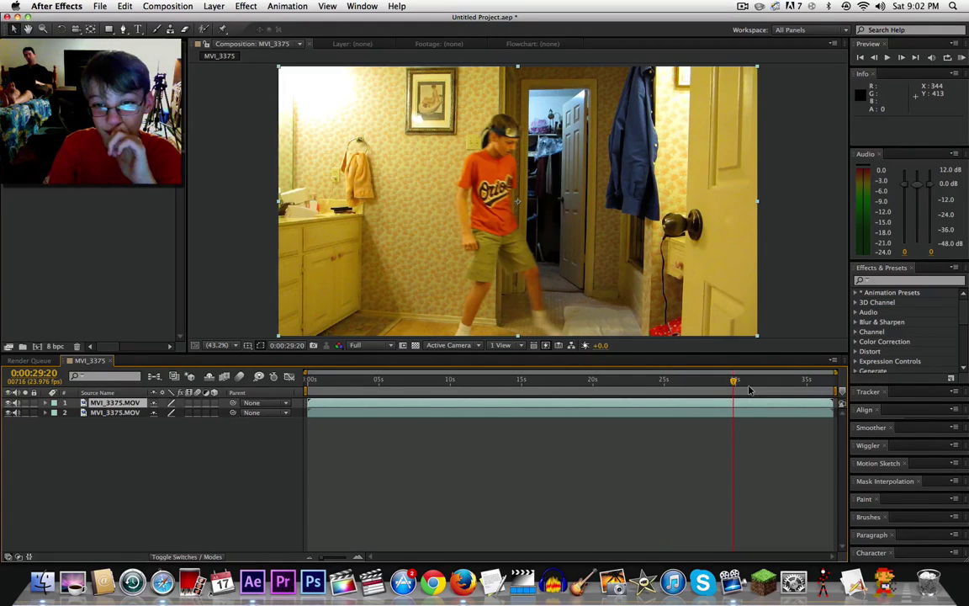
pyautogui.click(788, 381)
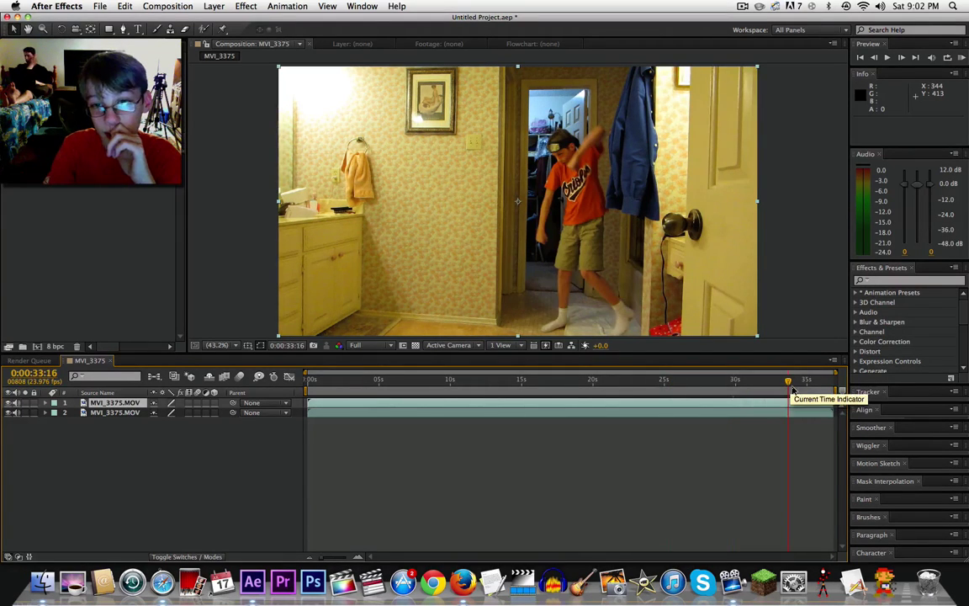
pyautogui.click(647, 381)
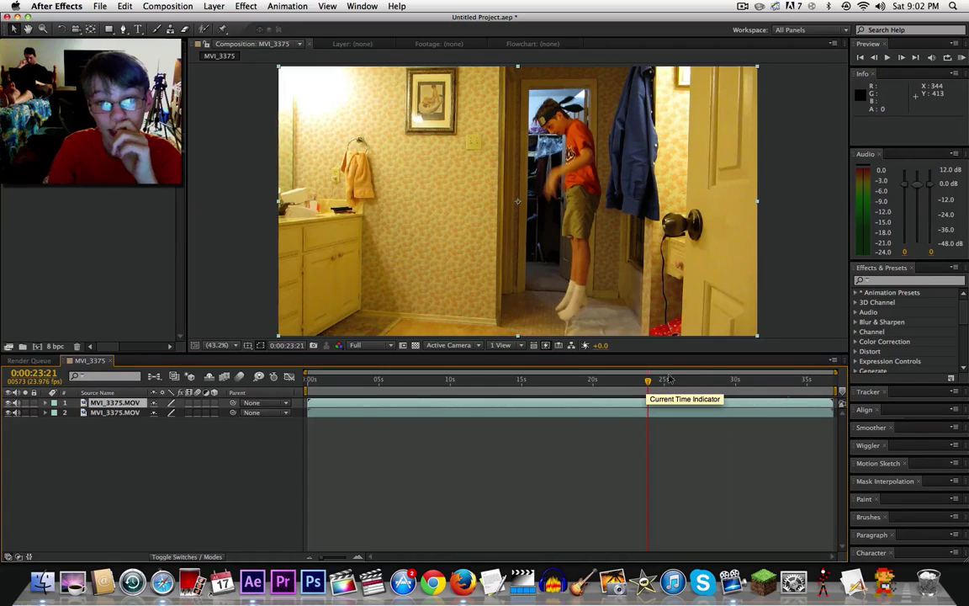
pyautogui.moveTo(647, 383); pyautogui.dragTo(644, 381)
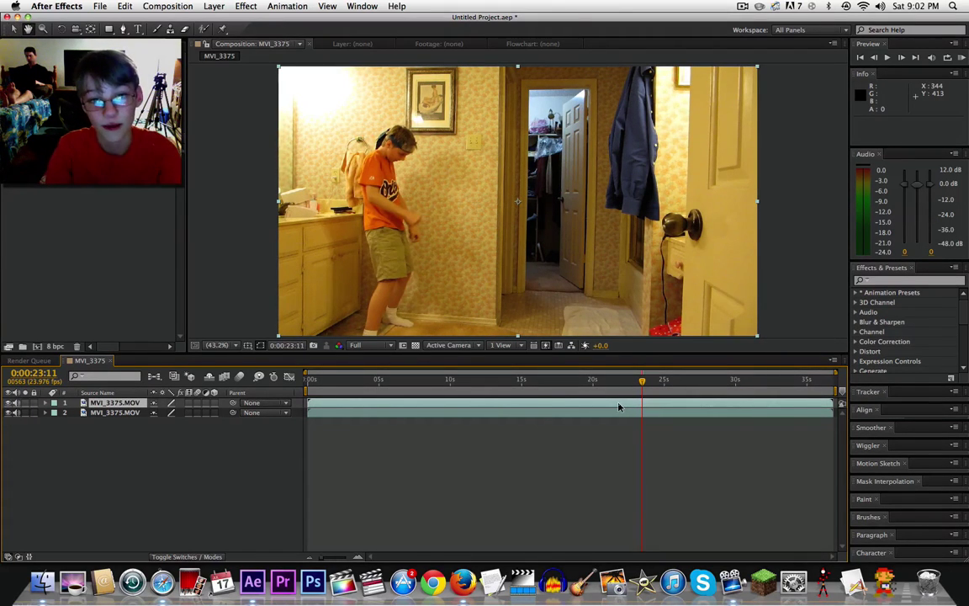
pyautogui.press('space')
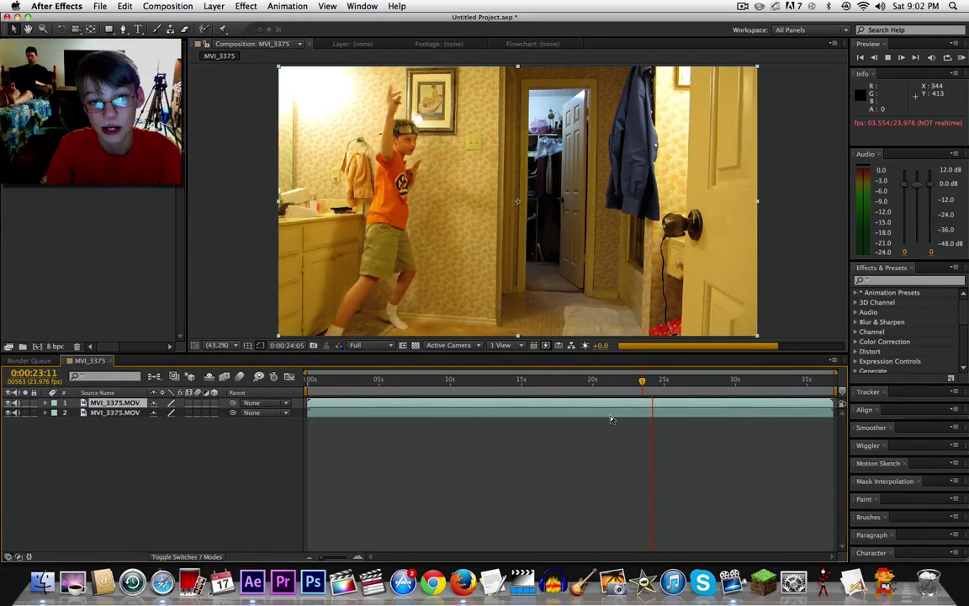
pyautogui.press('space')
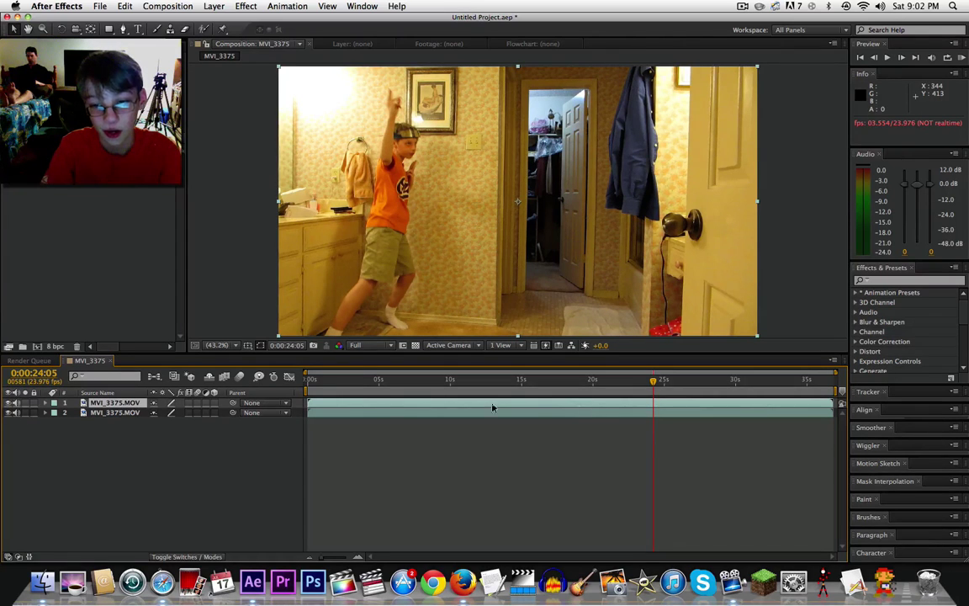
# - Trim the start of the lower MVI_3375.MOV layer to the playhead and move that layer above the other one
pyautogui.click(364, 413)
pyautogui.moveTo(308, 419); pyautogui.dragTo(653, 421)
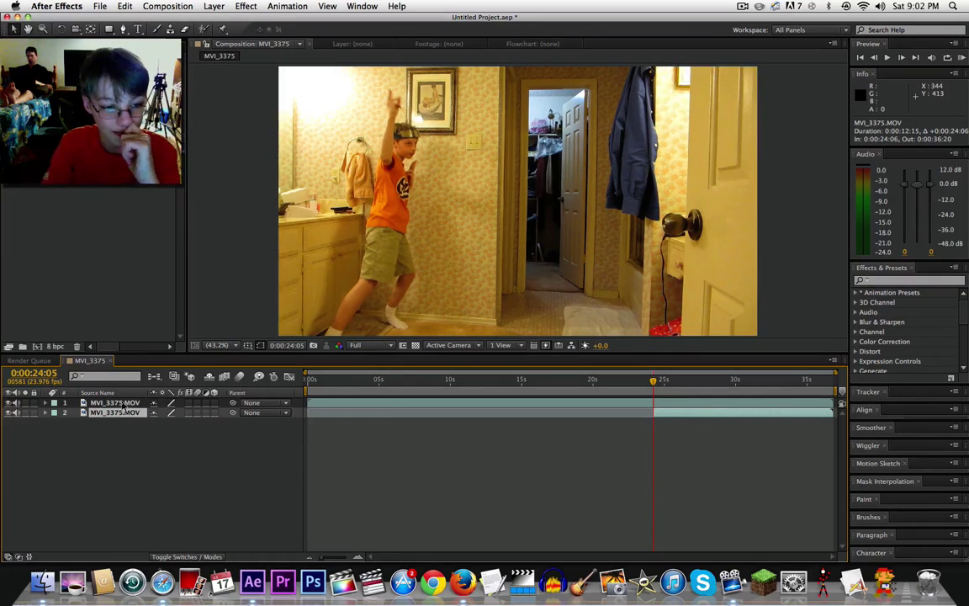
pyautogui.moveTo(124, 408); pyautogui.dragTo(123, 405)
# - Play the footage between about 7 and 8 seconds to examine the boy's hand gesture before the clone appears
pyautogui.click(367, 389)
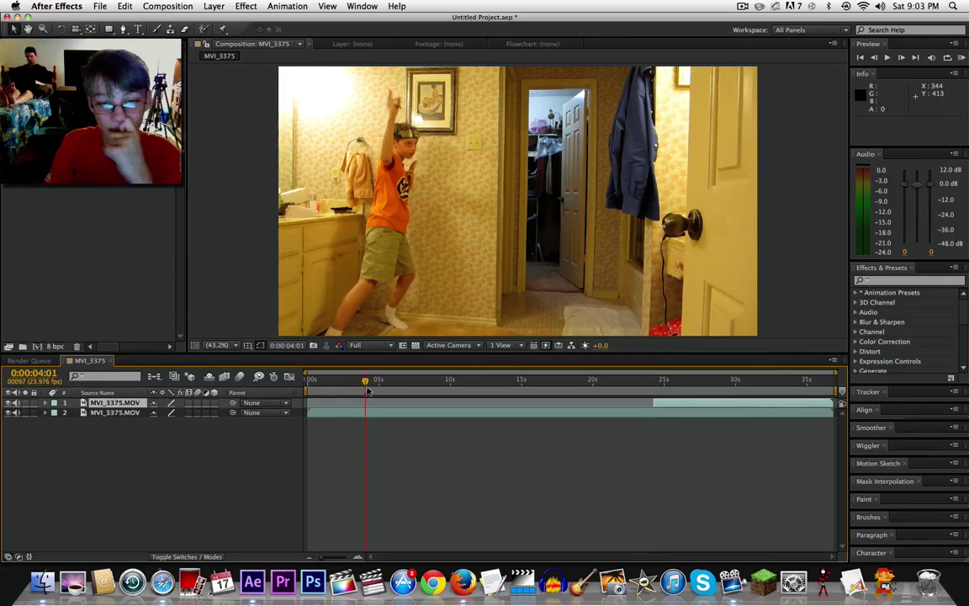
pyautogui.click(425, 380)
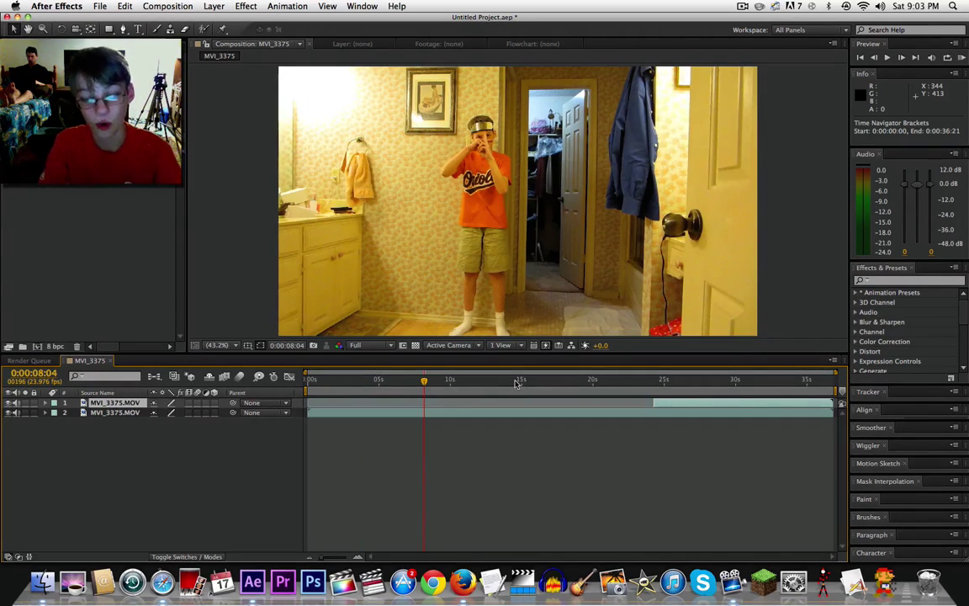
pyautogui.press('space')
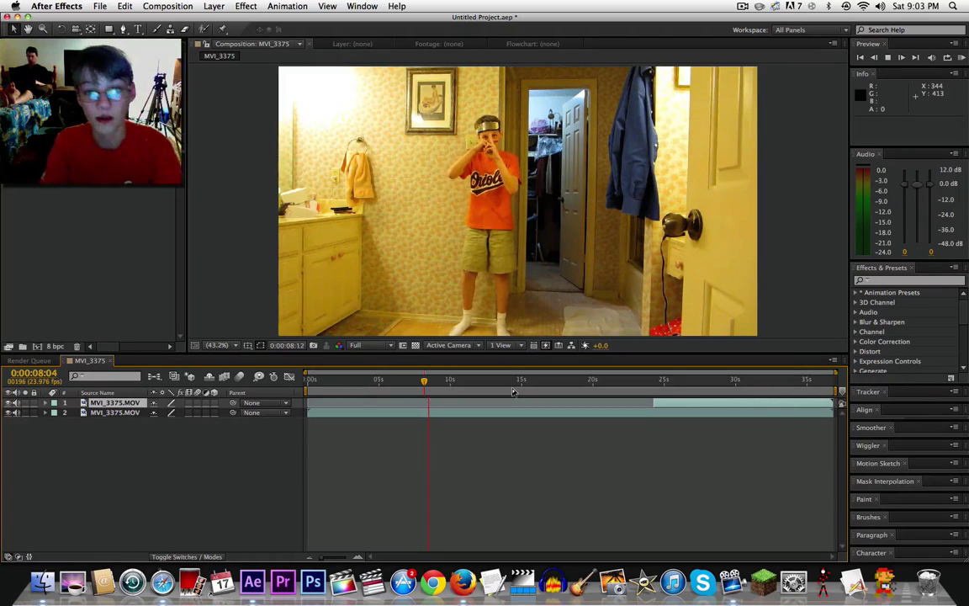
pyautogui.press('space')
pyautogui.moveTo(431, 383); pyautogui.dragTo(409, 385)
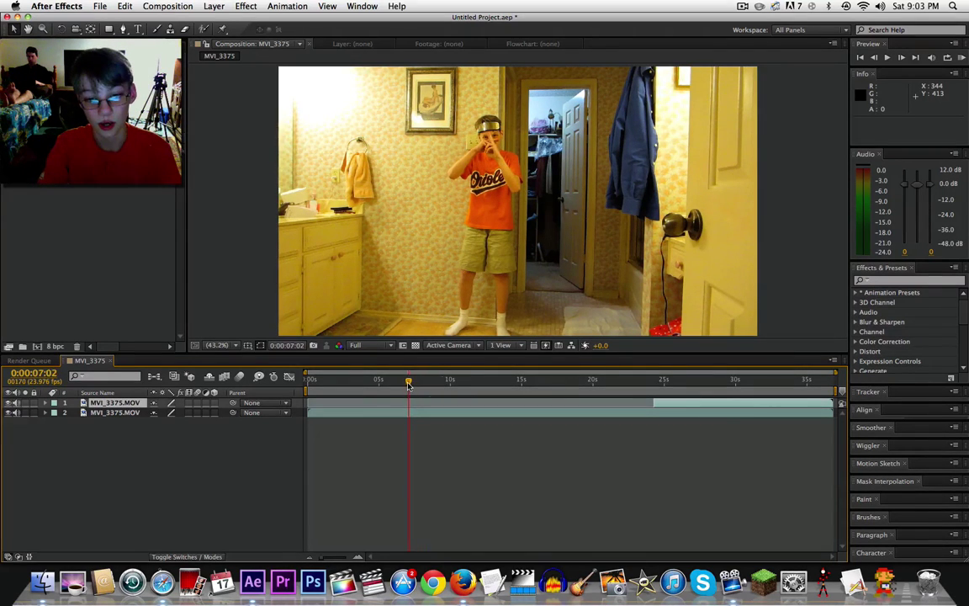
pyautogui.press('space')
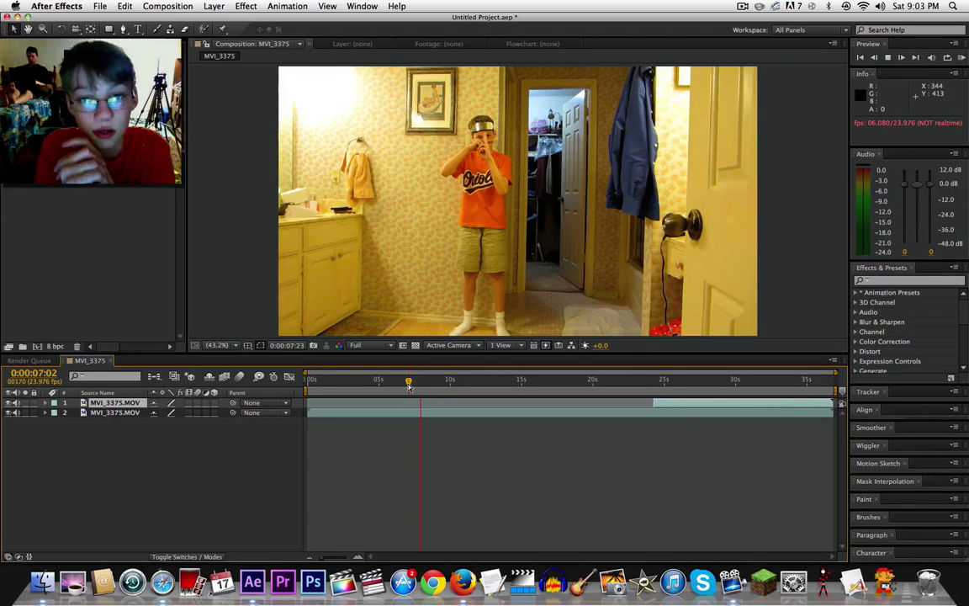
pyautogui.press('space')
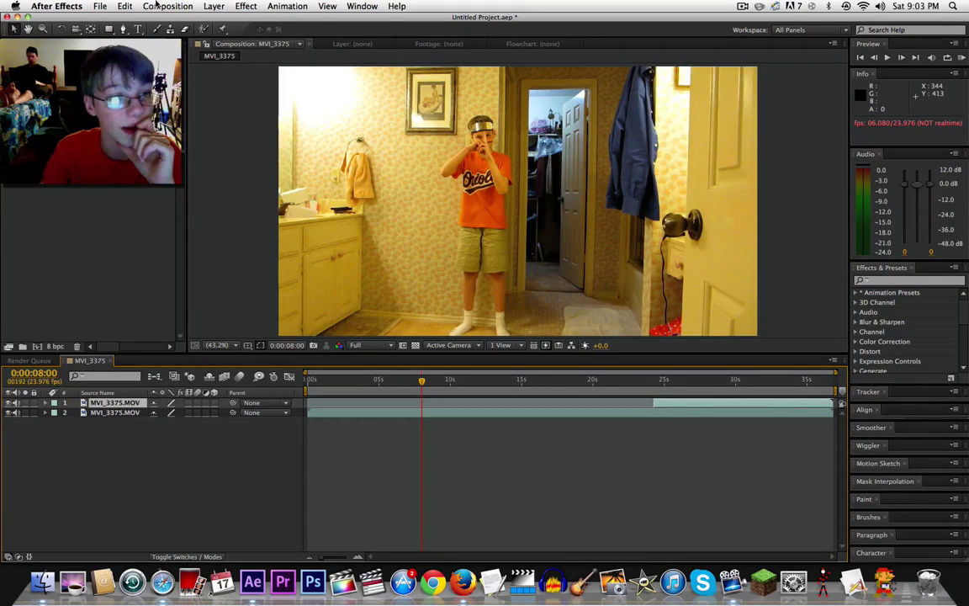
# - Preview the audio forward from 0:00:08:00 and replay the footage from 0:00:07:05
pyautogui.click(157, 6)
pyautogui.moveTo(244, 126)
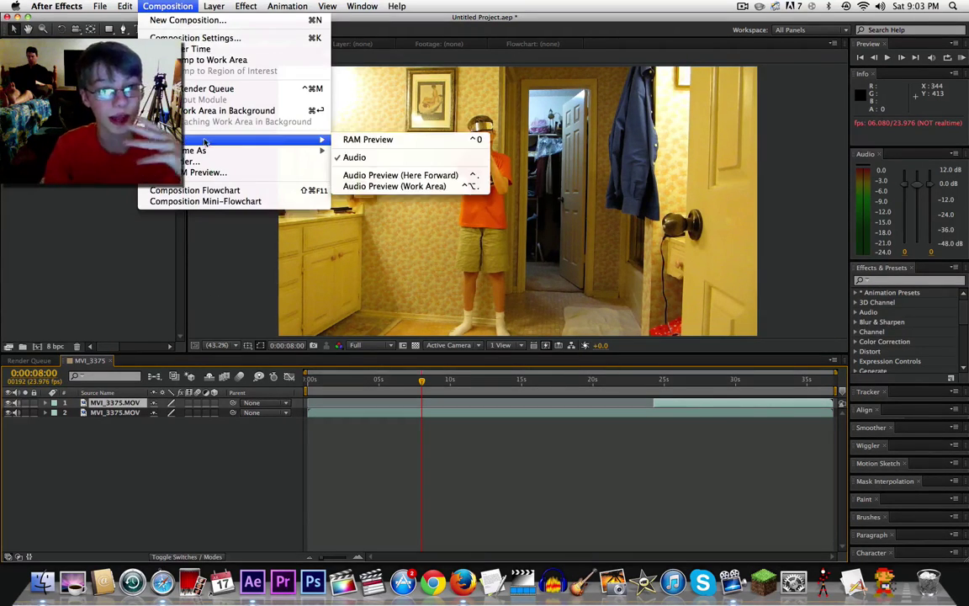
pyautogui.click(360, 162)
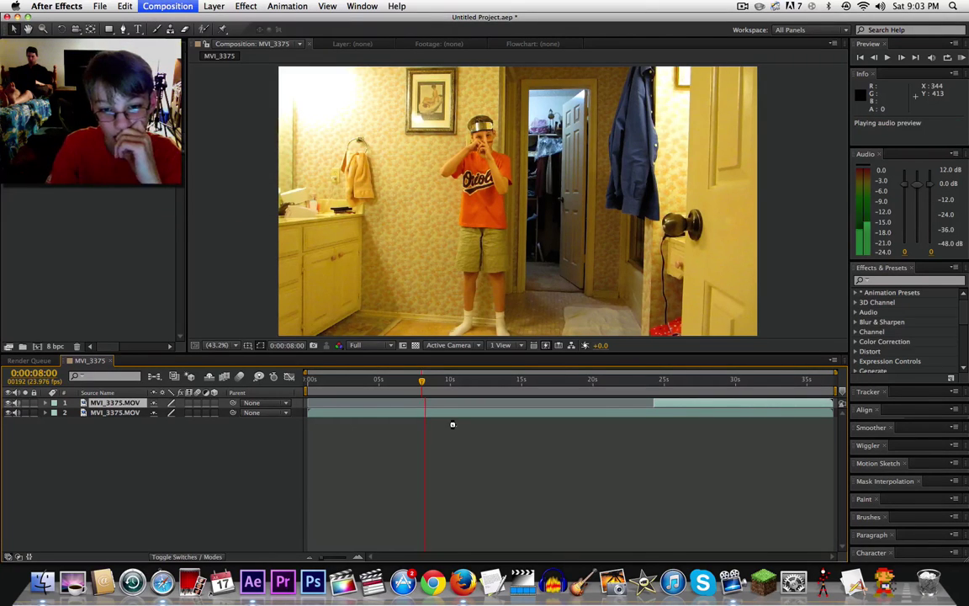
pyautogui.click(436, 384)
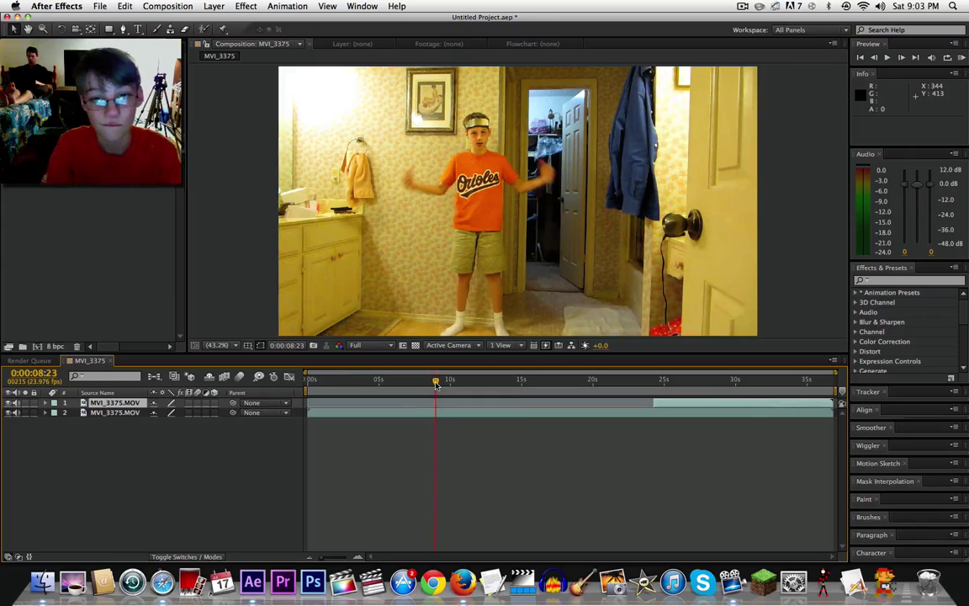
pyautogui.moveTo(436, 384); pyautogui.dragTo(411, 384)
pyautogui.press('space')
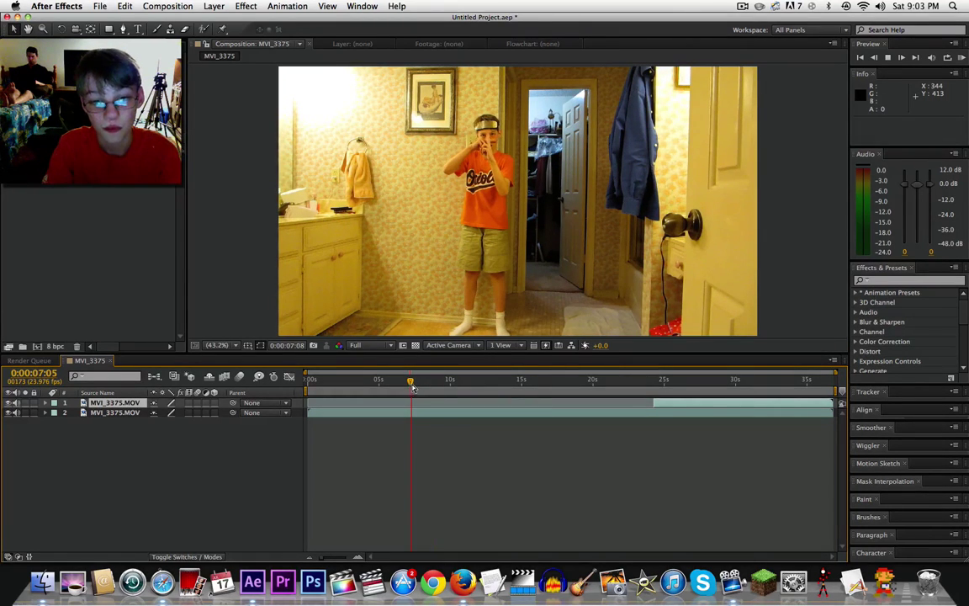
pyautogui.click(415, 384)
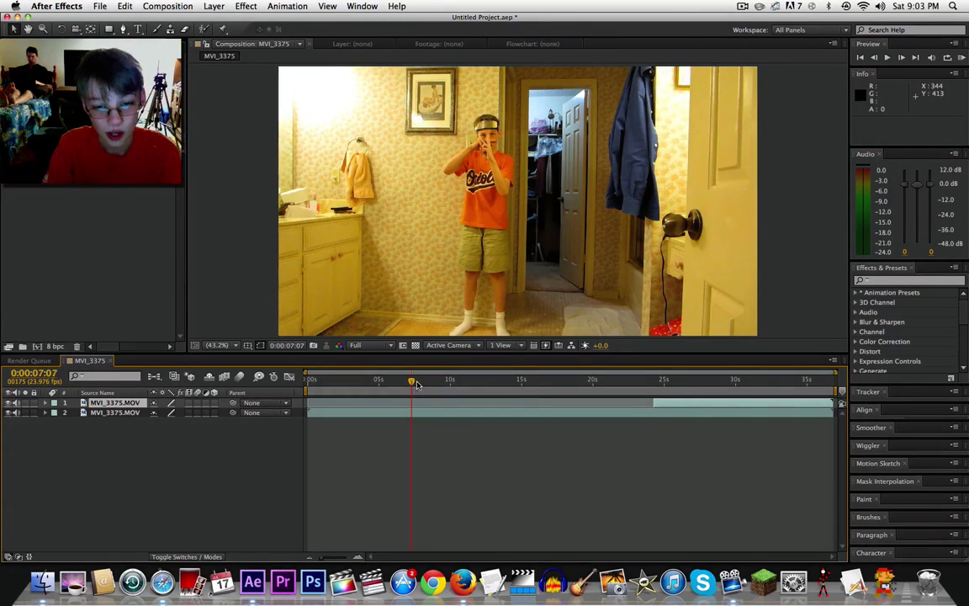
# - Preview the audio forward from 0:00:07:18 and set the playhead to 0:00:08:11 as the clone's appearance point
pyautogui.click(168, 6)
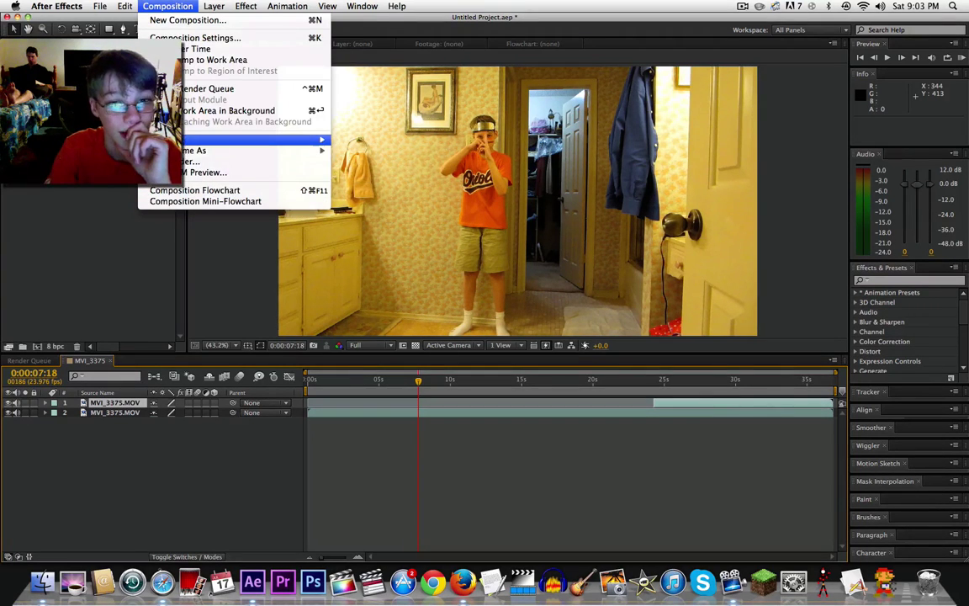
pyautogui.moveTo(253, 140)
pyautogui.click(353, 173)
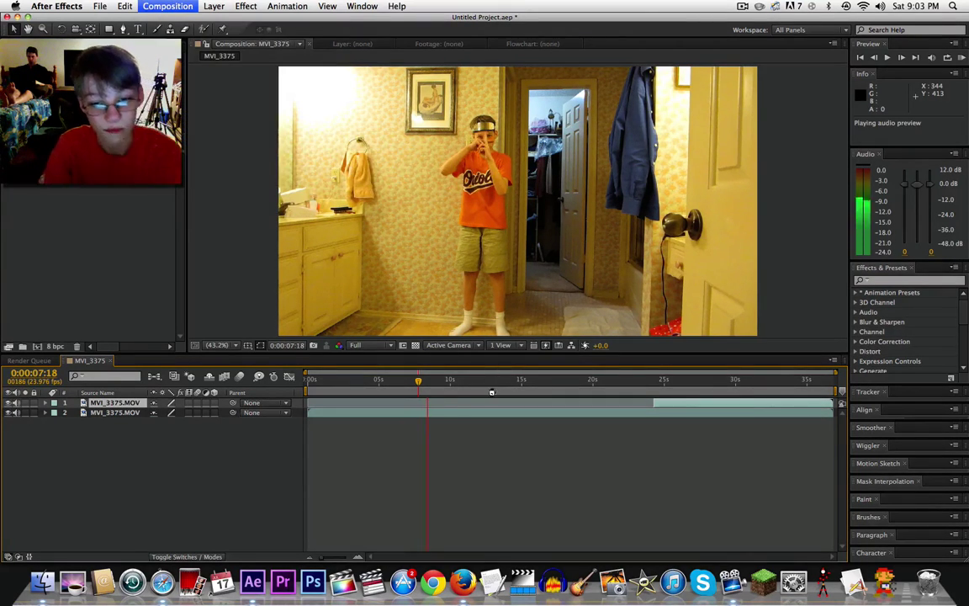
pyautogui.click(429, 382)
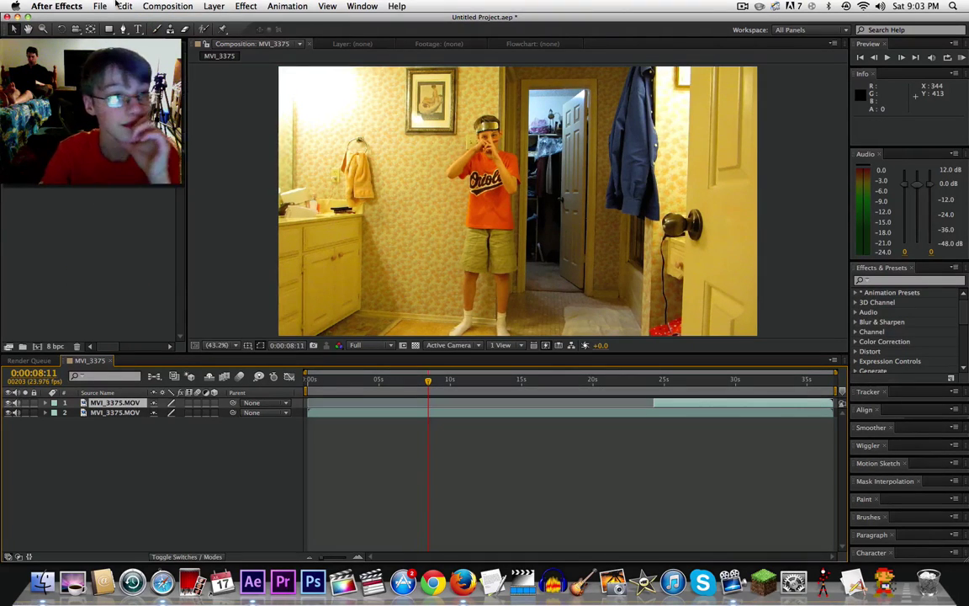
# - Slide the trimmed top layer earlier so that it starts at the playhead, 0:00:08:11
pyautogui.click(167, 6)
pyautogui.moveTo(323, 154)
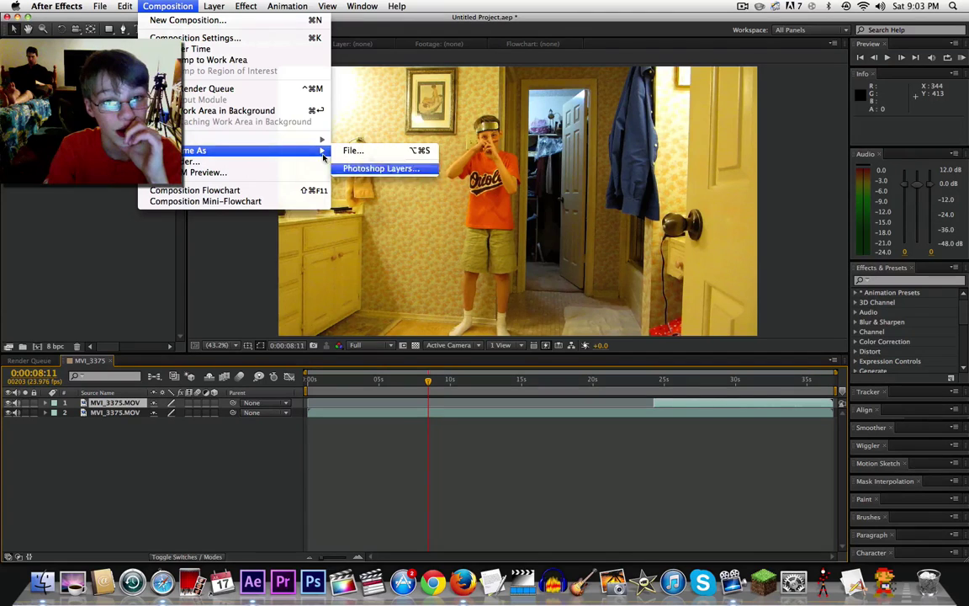
pyautogui.click(400, 178)
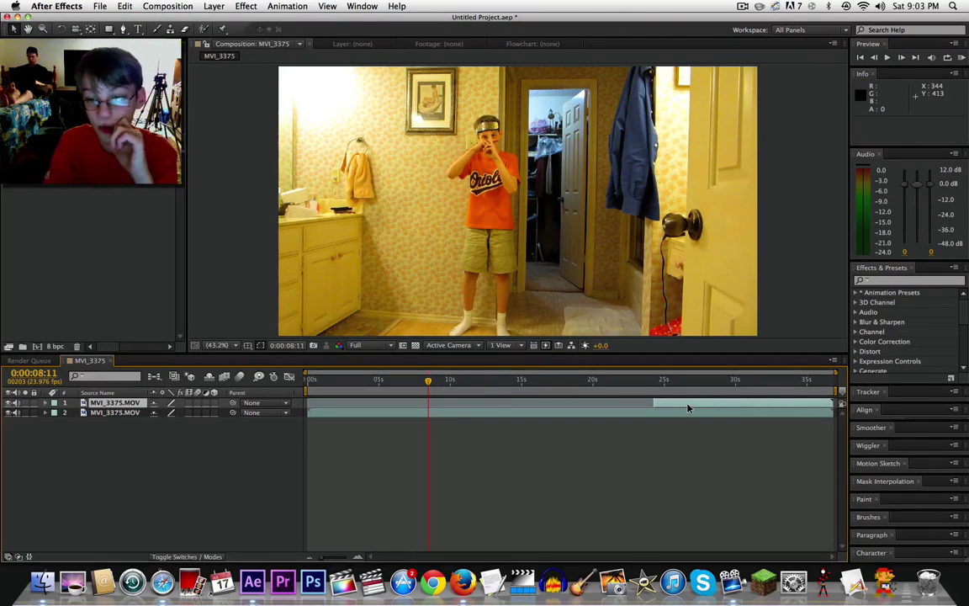
pyautogui.moveTo(688, 407); pyautogui.dragTo(462, 407)
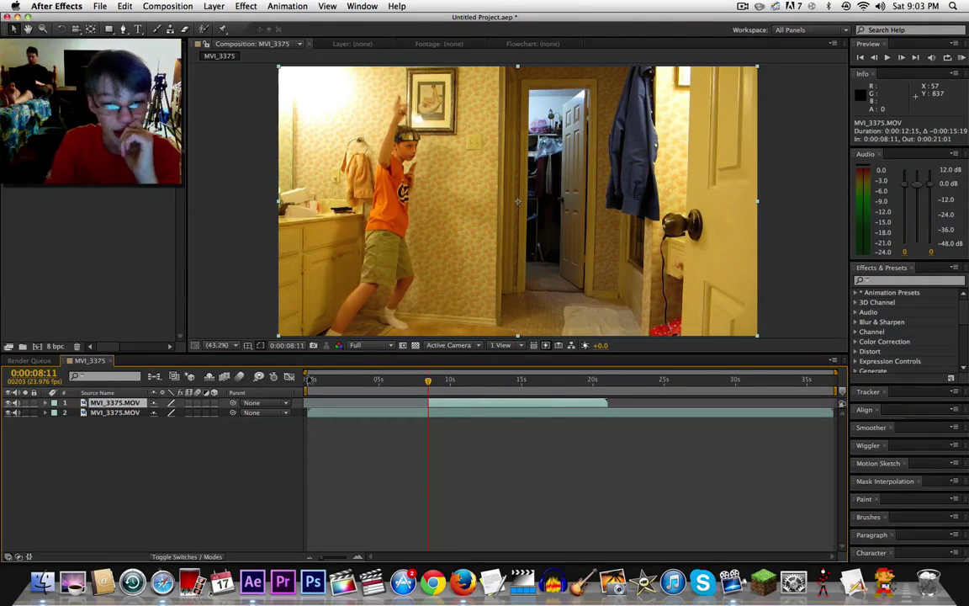
# - Draw a closed Pen mask on the top layer around the boy near the counter, with its inner edge between him and the original figure
pyautogui.press('g')
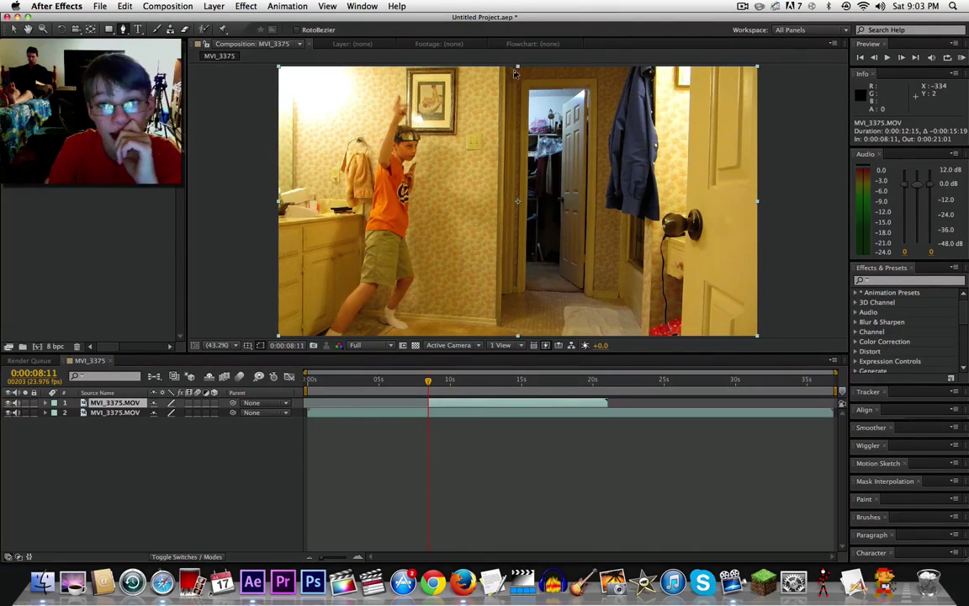
pyautogui.press(',')
pyautogui.press(',')
pyautogui.click(516, 112)
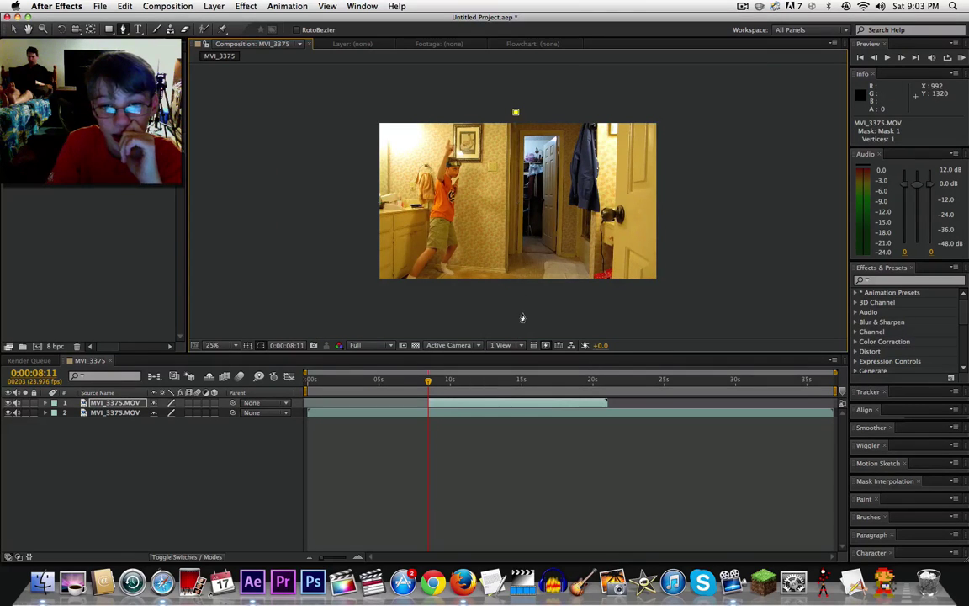
pyautogui.click(523, 312)
pyautogui.click(284, 292)
pyautogui.moveTo(306, 132); pyautogui.dragTo(325, 122)
pyautogui.moveTo(430, 81); pyautogui.dragTo(453, 79)
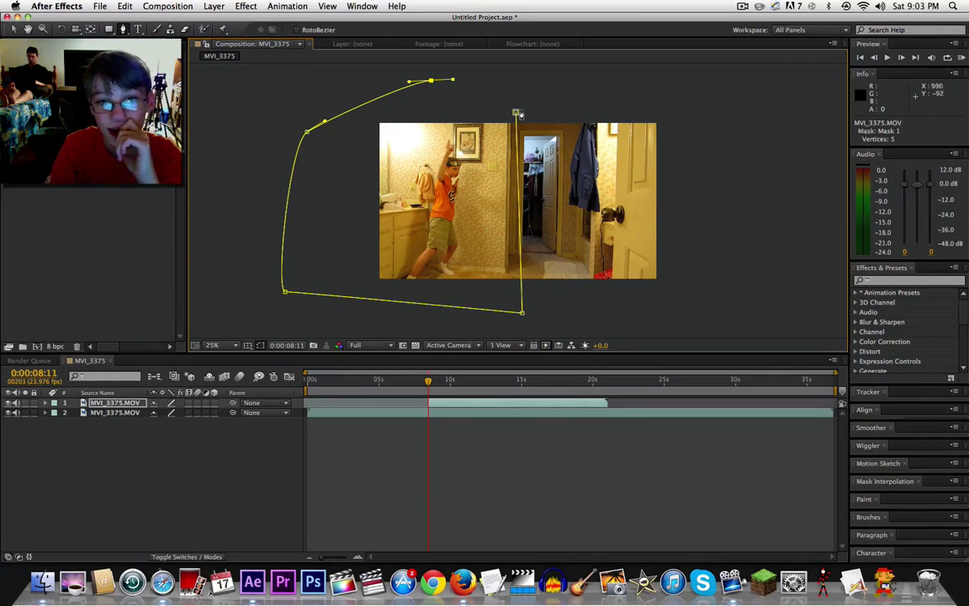
pyautogui.click(517, 113)
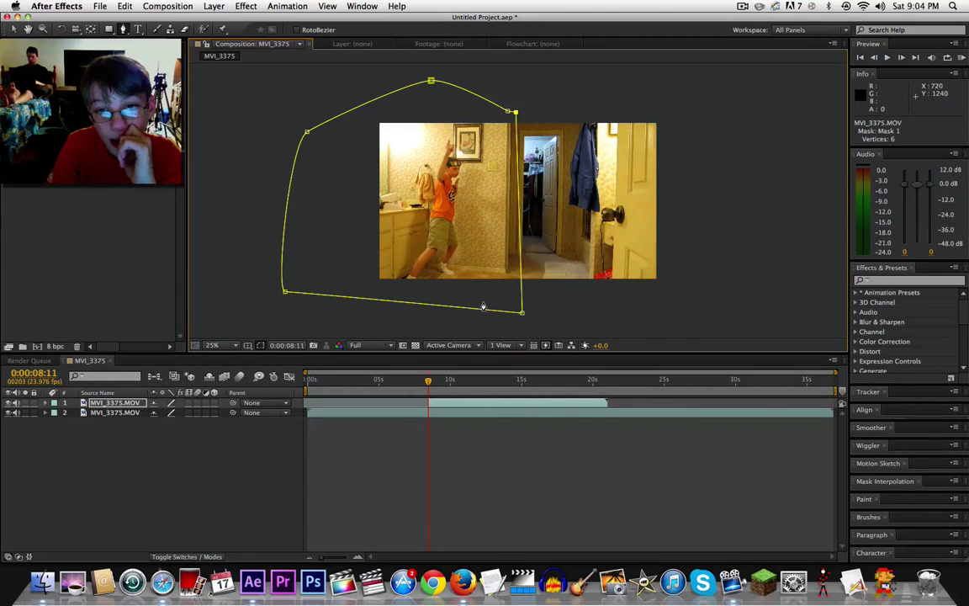
pyautogui.moveTo(522, 312); pyautogui.dragTo(477, 311)
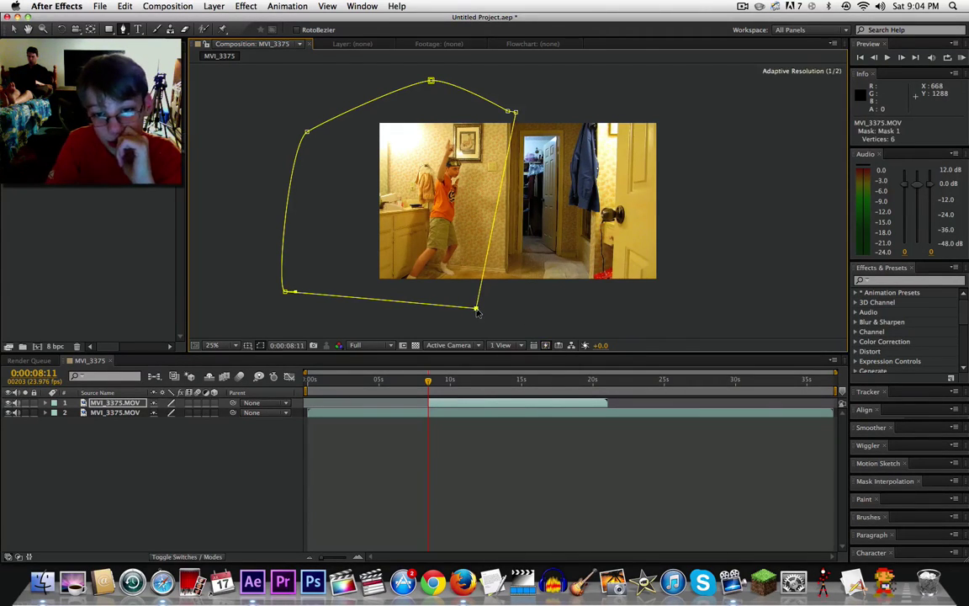
pyautogui.moveTo(514, 112); pyautogui.dragTo(482, 106)
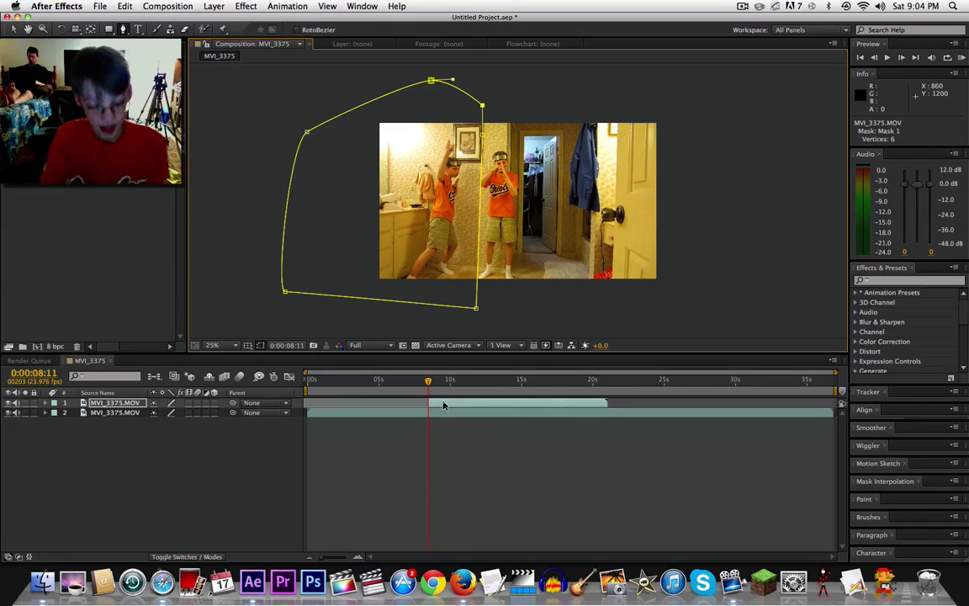
# - Set the Mask Feather of Mask 1 to 15 pixels and shift the mask's lower inner corner farther toward the counter side
pyautogui.press('f')
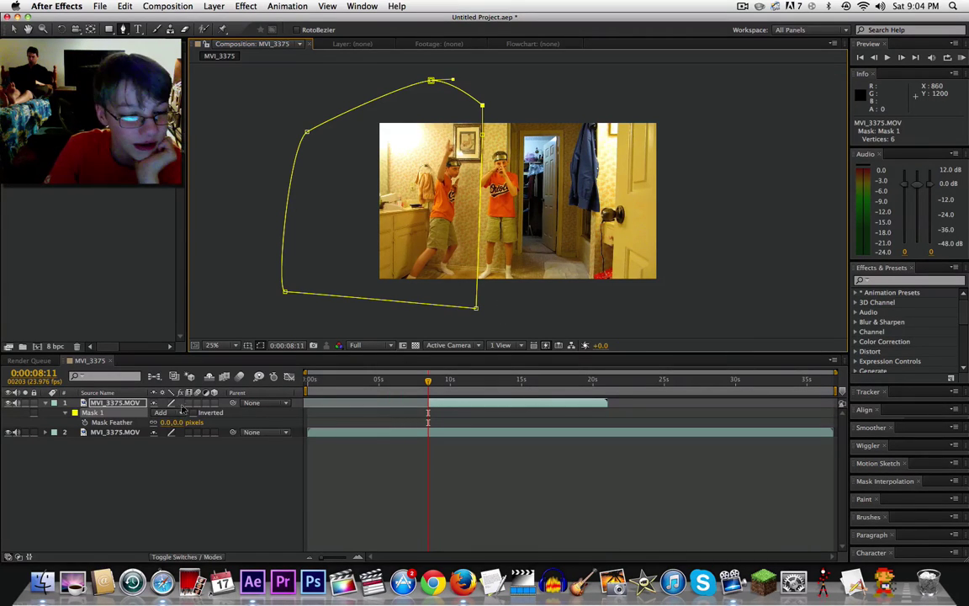
pyautogui.moveTo(168, 427); pyautogui.dragTo(189, 429)
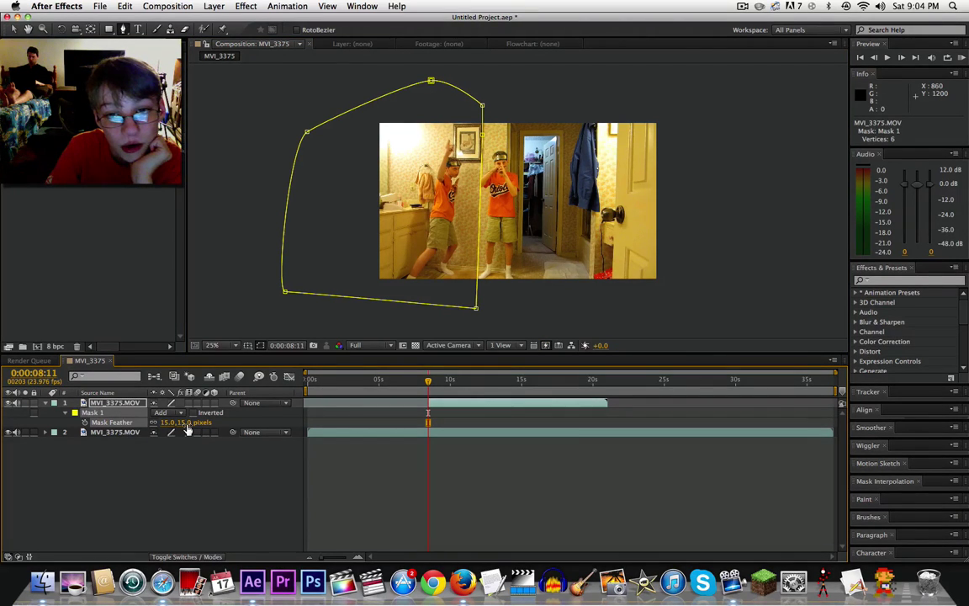
pyautogui.click(475, 310)
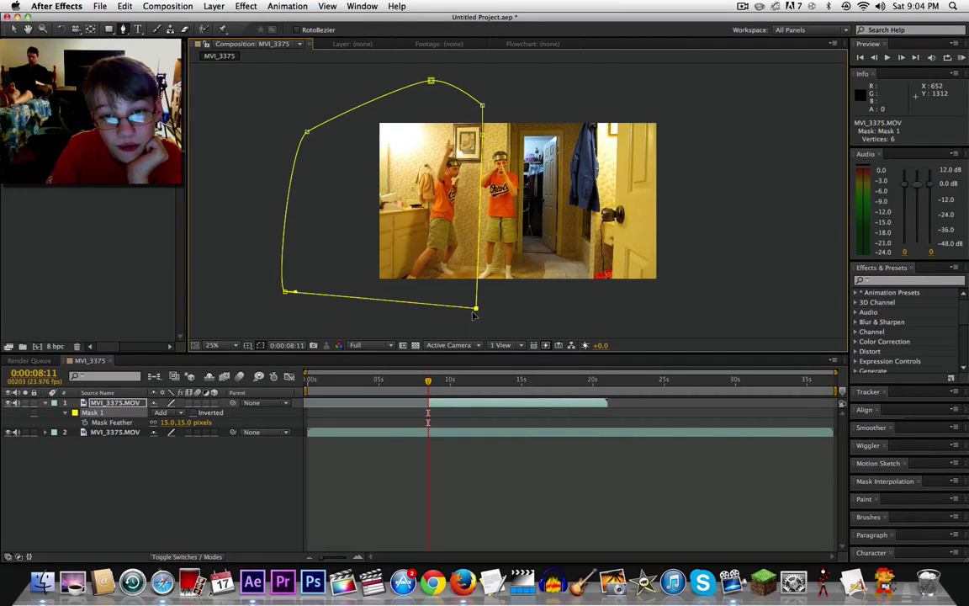
pyautogui.moveTo(473, 316); pyautogui.dragTo(464, 316)
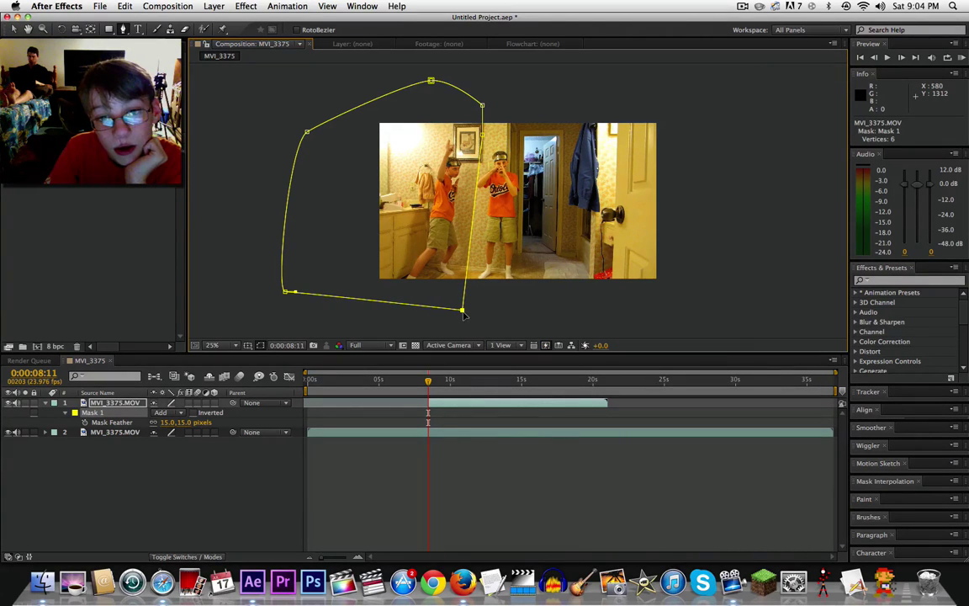
pyautogui.click(455, 454)
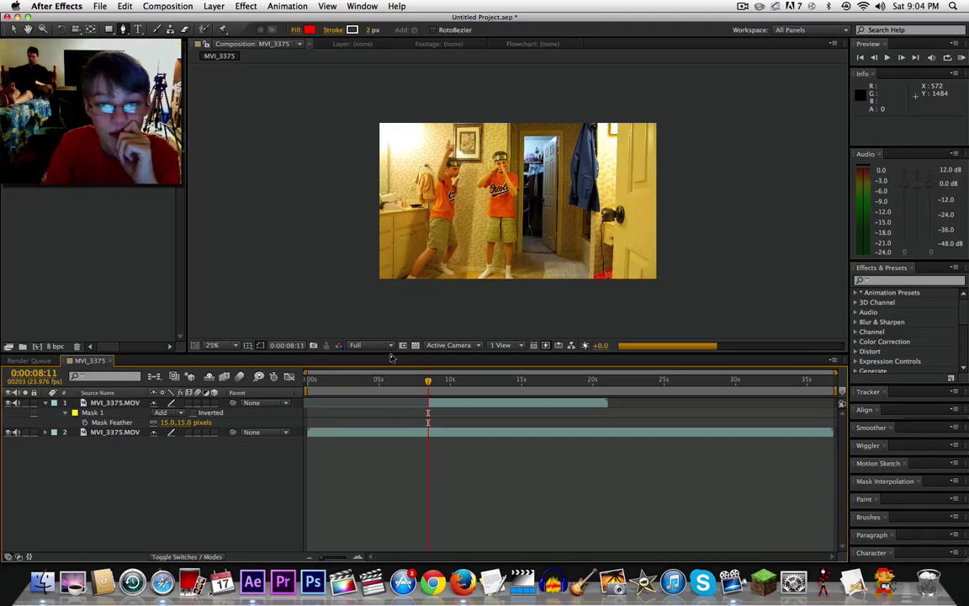
# - Set the Mask Feather of Mask 1 to 66 pixels
pyautogui.click(434, 411)
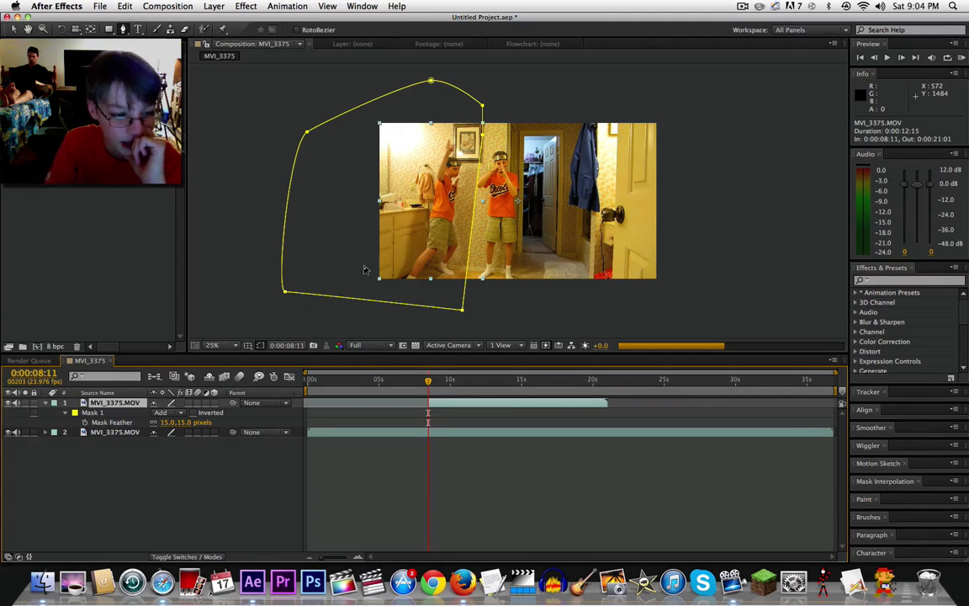
pyautogui.moveTo(172, 423); pyautogui.dragTo(216, 428)
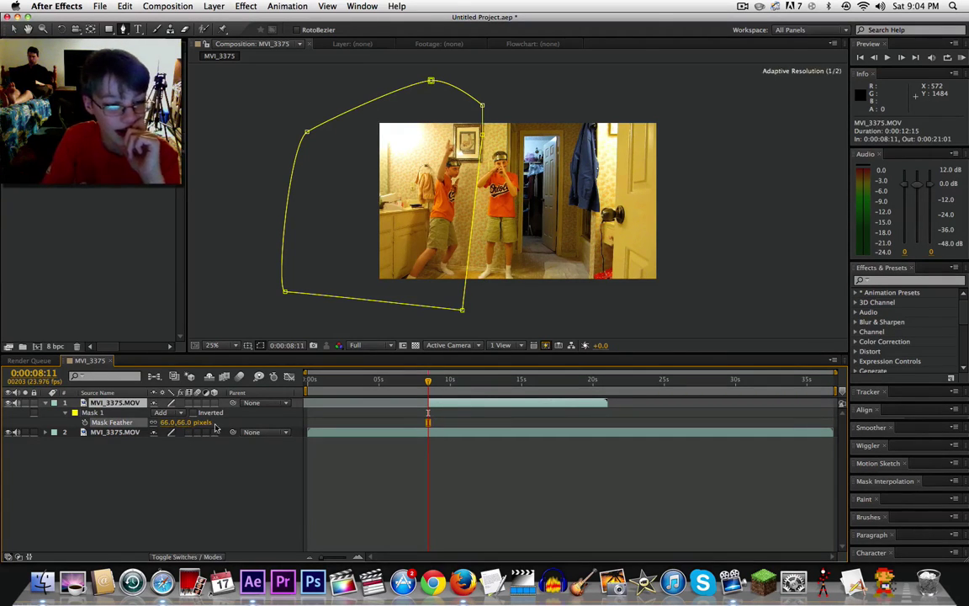
pyautogui.click(231, 474)
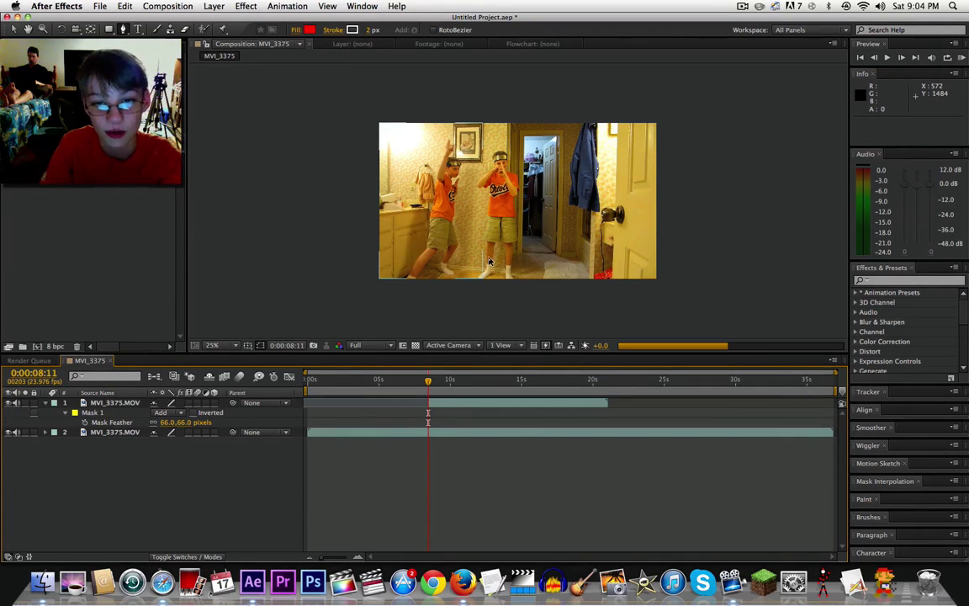
# - View the composition at 50% and play it from 0:00:08:11 to examine the seam between the two figures
pyautogui.scroll(1, 486, 261)
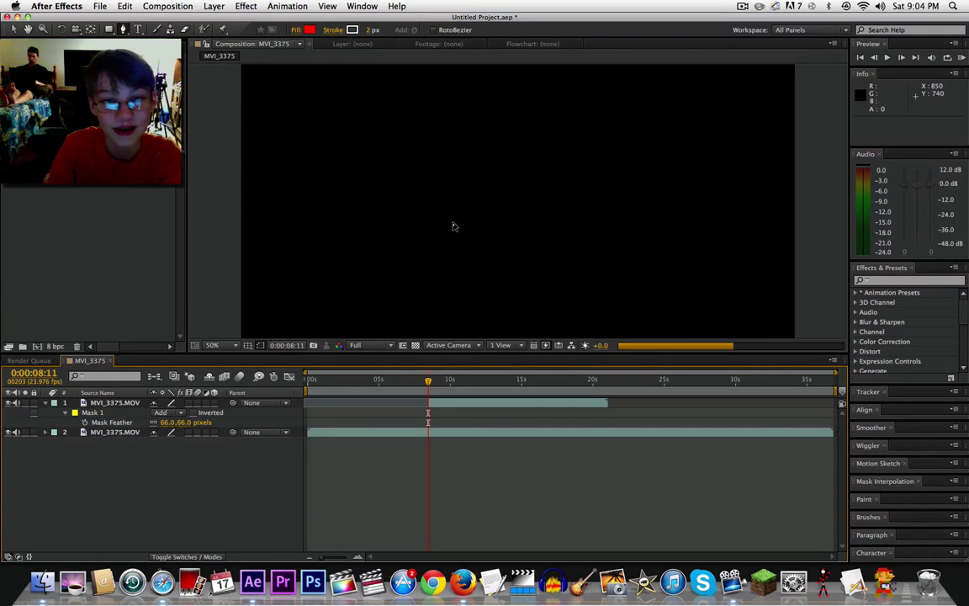
pyautogui.moveTo(452, 225); pyautogui.dragTo(367, 234)
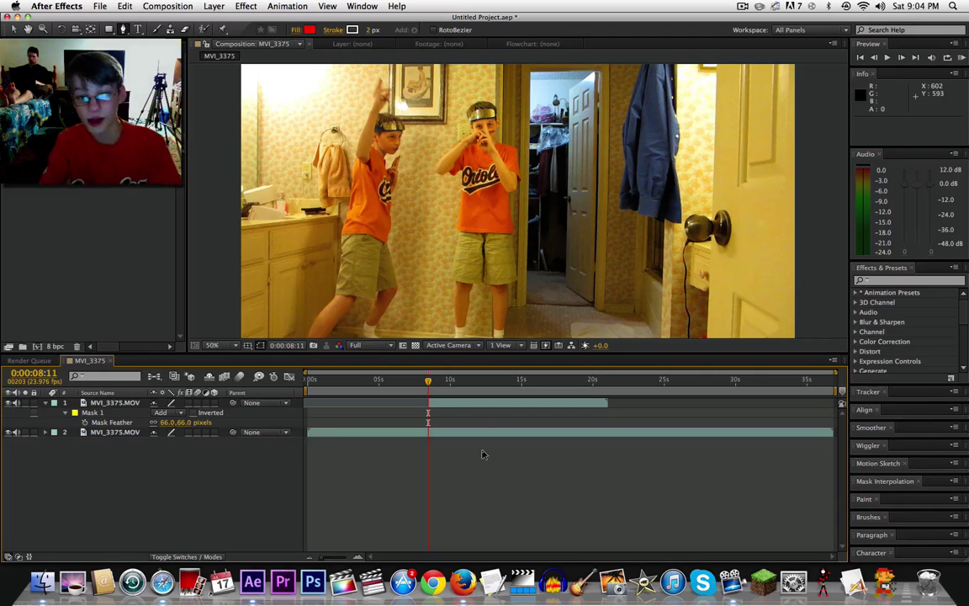
pyautogui.press('space')
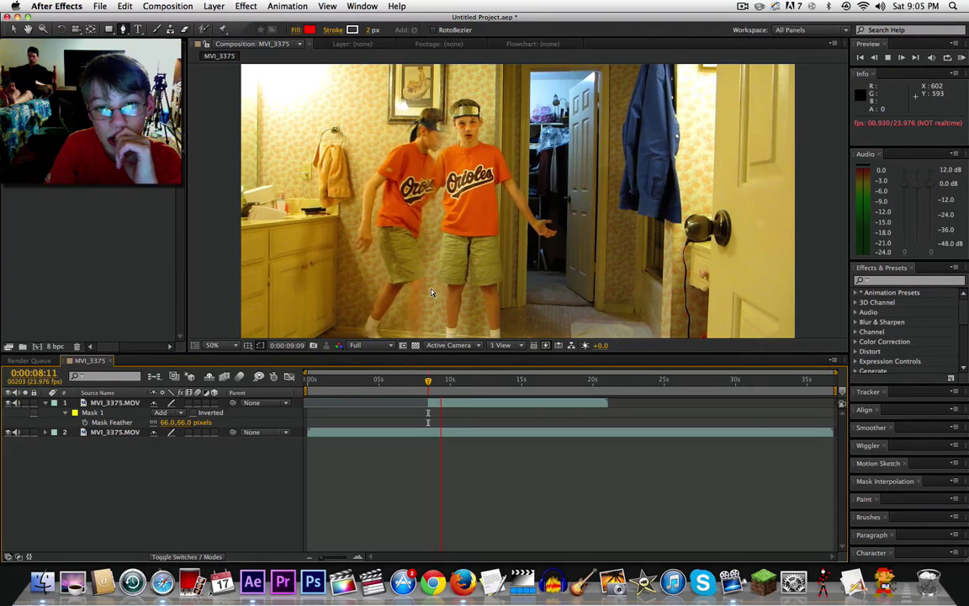
pyautogui.click(436, 392)
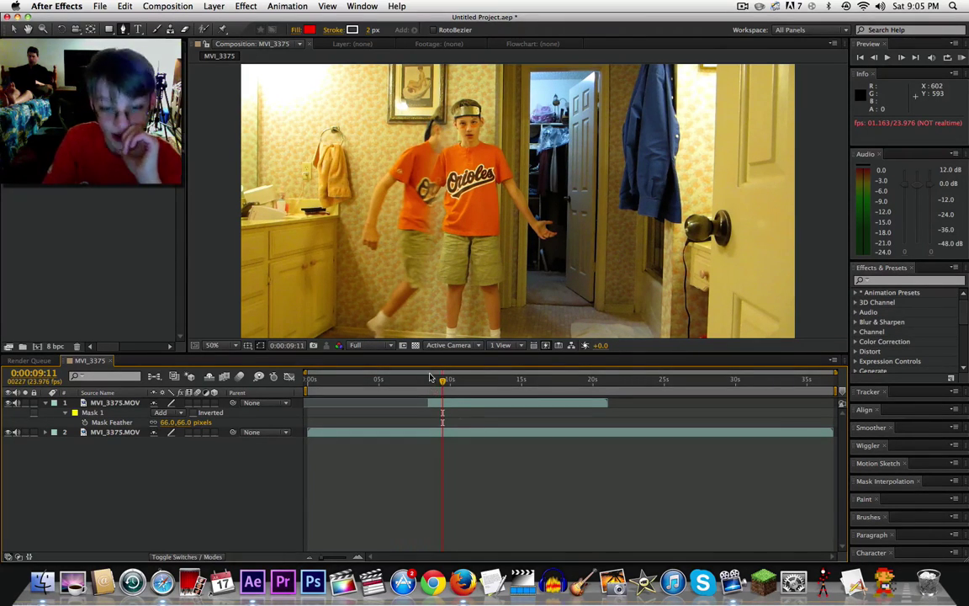
# - Extend the start of the masked top layer back to 0:00:04:06, checking the clone's movement at each trim
pyautogui.click(430, 383)
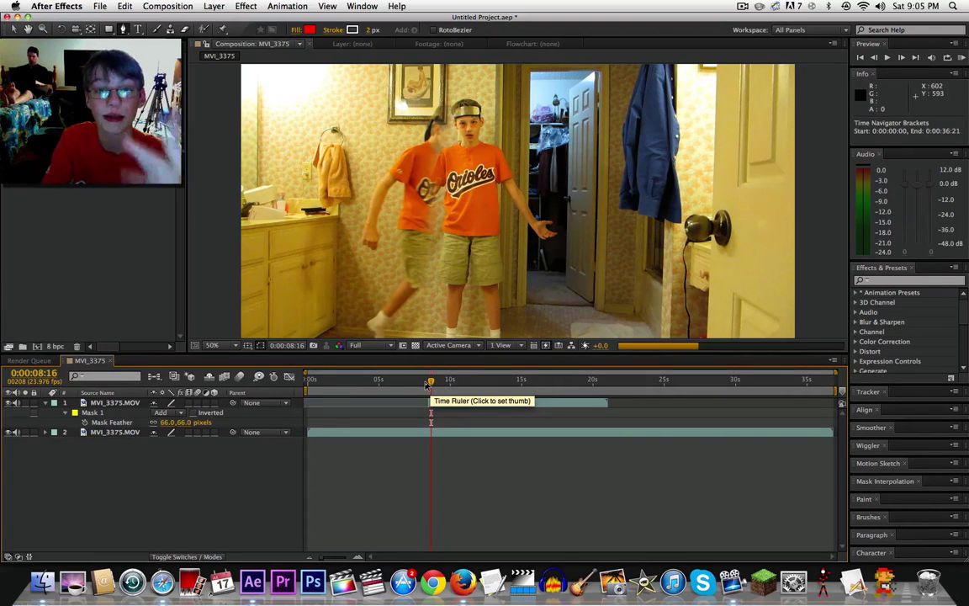
pyautogui.click(435, 405)
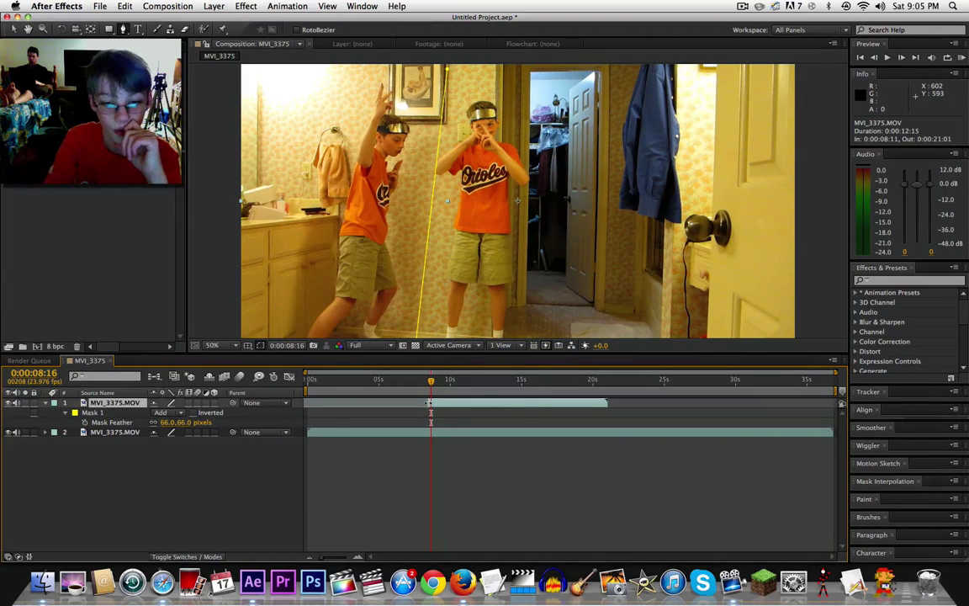
pyautogui.moveTo(430, 405); pyautogui.dragTo(397, 383)
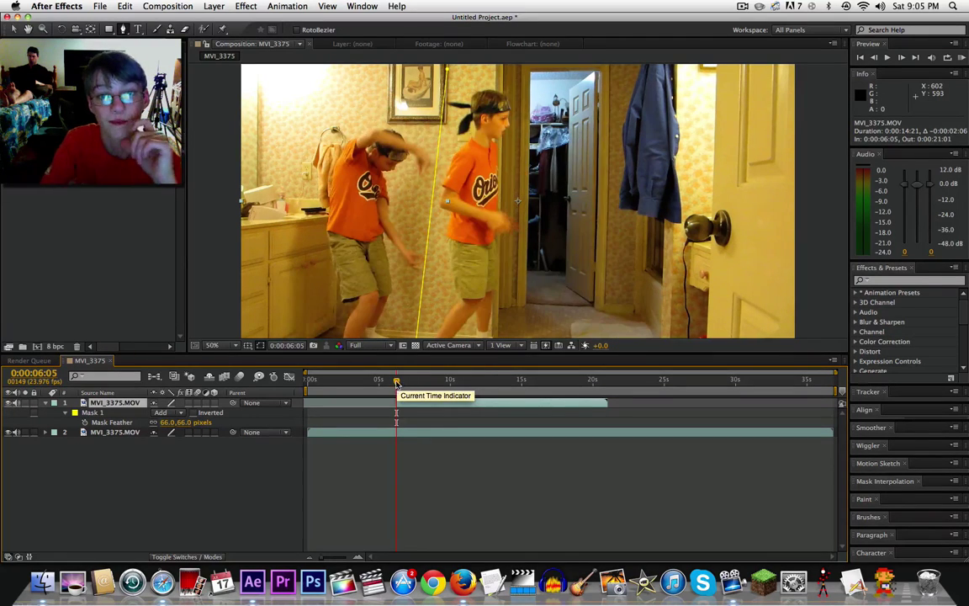
pyautogui.moveTo(397, 404)
pyautogui.mouseDown()
pyautogui.moveTo(399, 393)
pyautogui.moveTo(387, 389)
pyautogui.mouseUp()
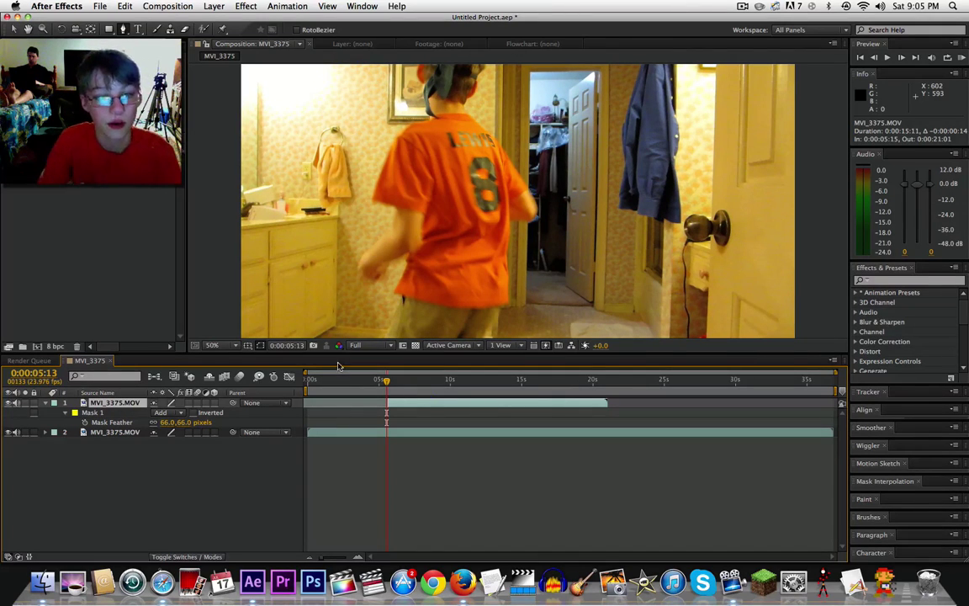
pyautogui.moveTo(390, 385); pyautogui.dragTo(391, 387)
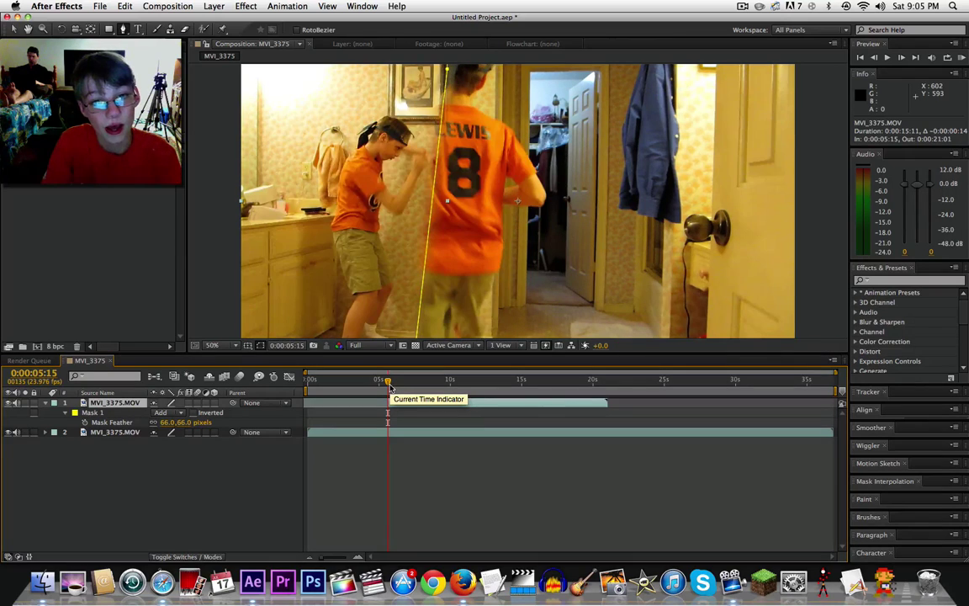
pyautogui.moveTo(388, 407); pyautogui.dragTo(371, 384)
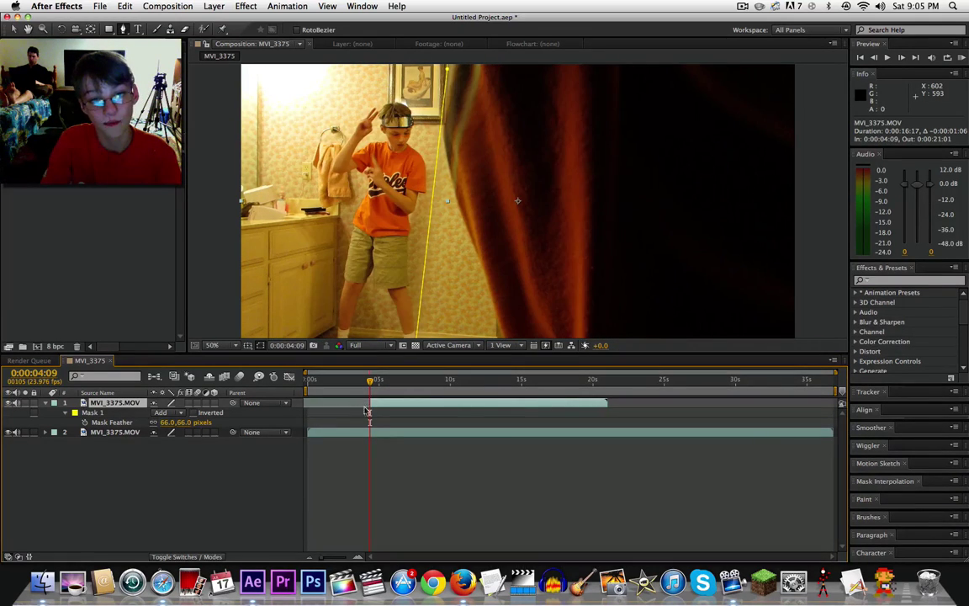
pyautogui.moveTo(371, 413); pyautogui.dragTo(368, 387)
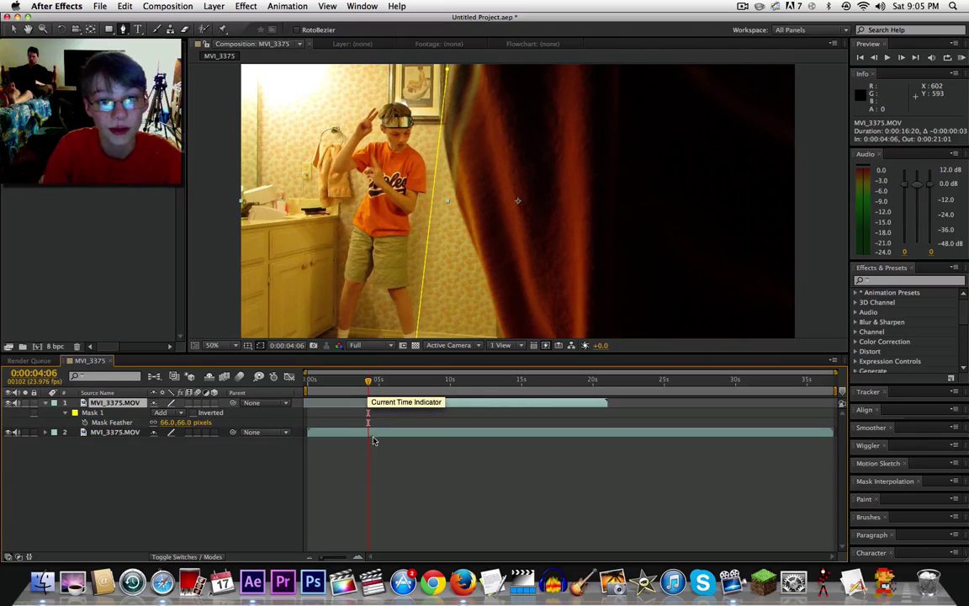
pyautogui.press('pagedown')
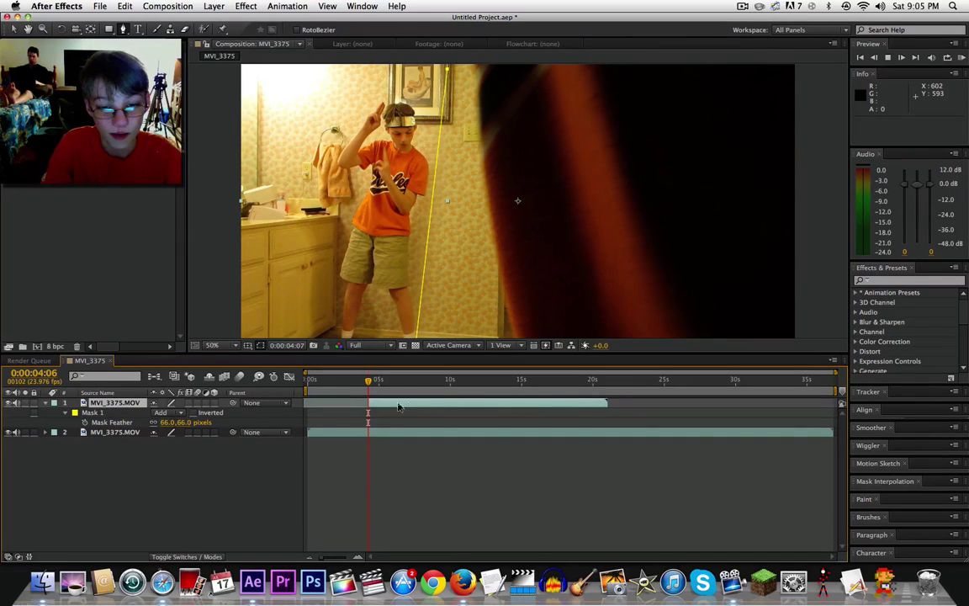
# - Slide the extended top layer later so it starts at 0:00:12:13, and set the playhead to 0:00:08:15 for the clone's entrance
pyautogui.moveTo(459, 406); pyautogui.dragTo(536, 402)
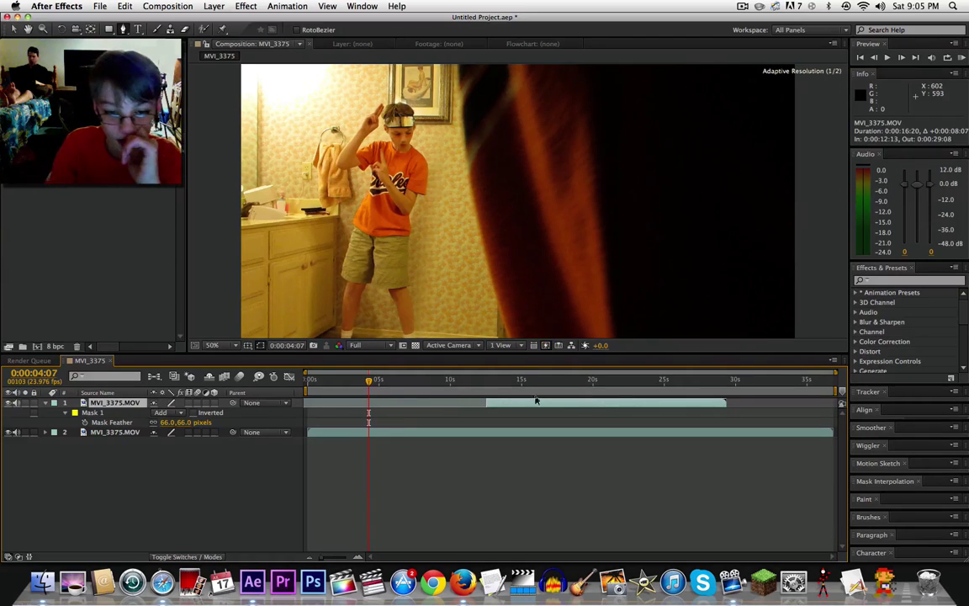
pyautogui.moveTo(392, 384); pyautogui.dragTo(386, 382)
pyautogui.click(410, 383)
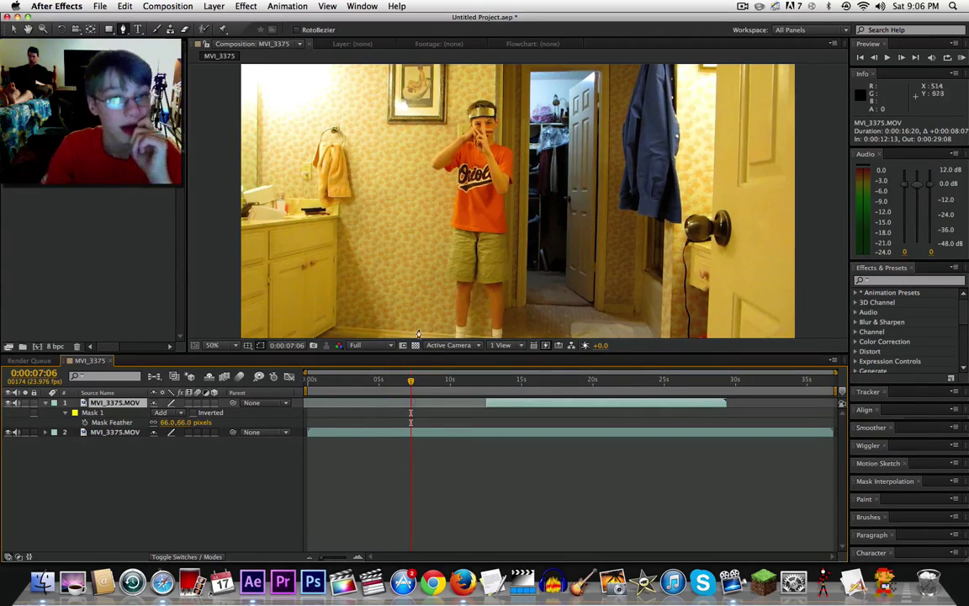
pyautogui.click(435, 383)
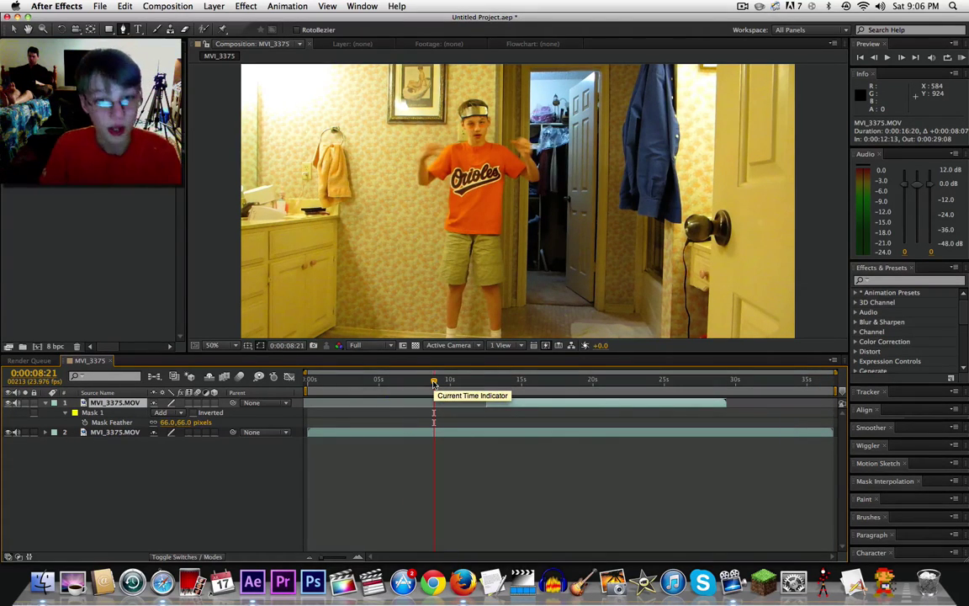
pyautogui.press('pageup')
pyautogui.press('pageup')
pyautogui.press('pageup')
pyautogui.press('pageup')
pyautogui.press('pageup')
pyautogui.press('pageup')
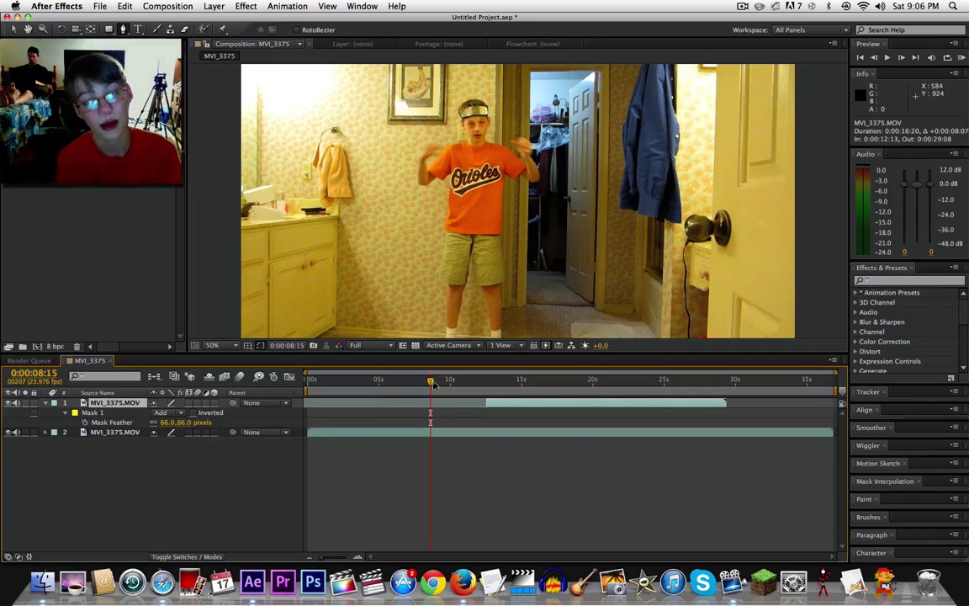
# - Preview the audio forward from 0:00:08:15
pyautogui.click(168, 5)
pyautogui.moveTo(235, 131)
pyautogui.click(354, 156)
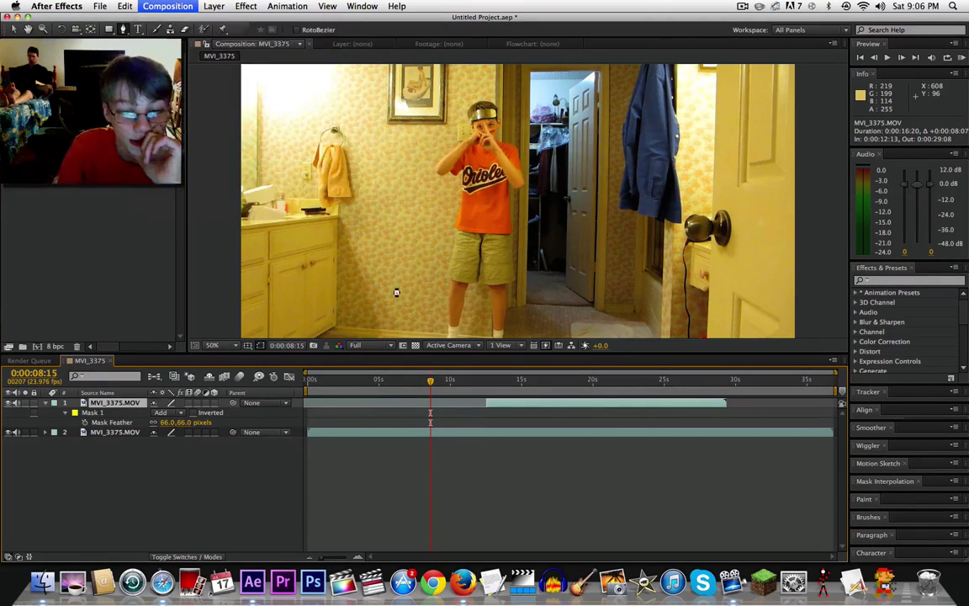
# - Slide the masked top layer earlier so it starts at 0:00:08:15, and play the composition from there
pyautogui.moveTo(510, 406); pyautogui.dragTo(455, 411)
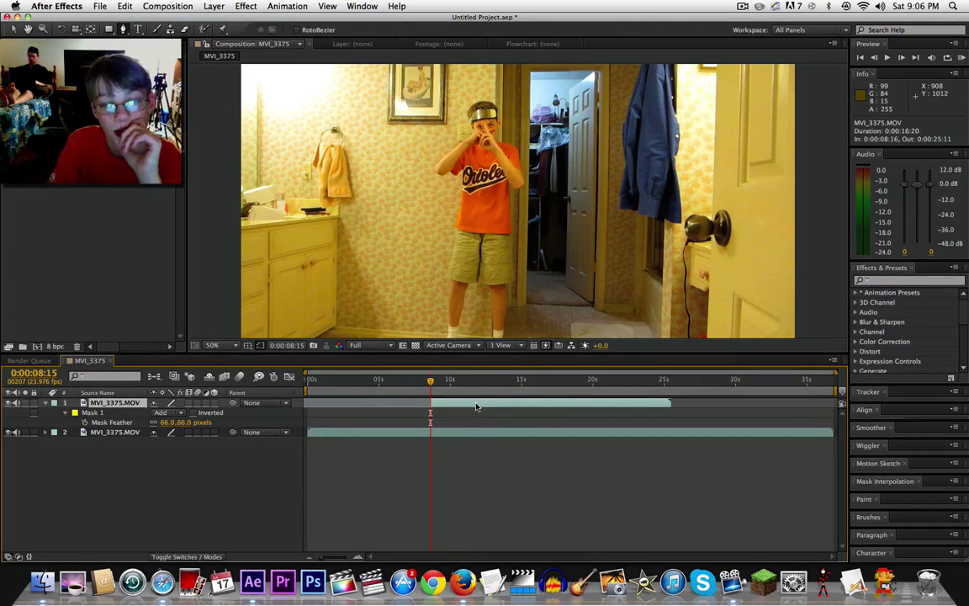
pyautogui.moveTo(476, 407); pyautogui.dragTo(474, 408)
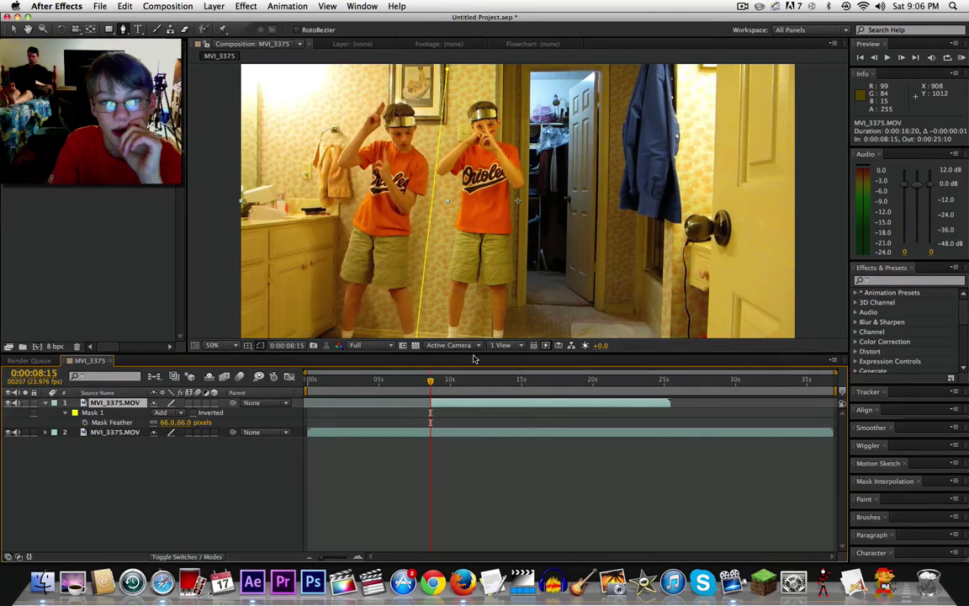
pyautogui.click(472, 471)
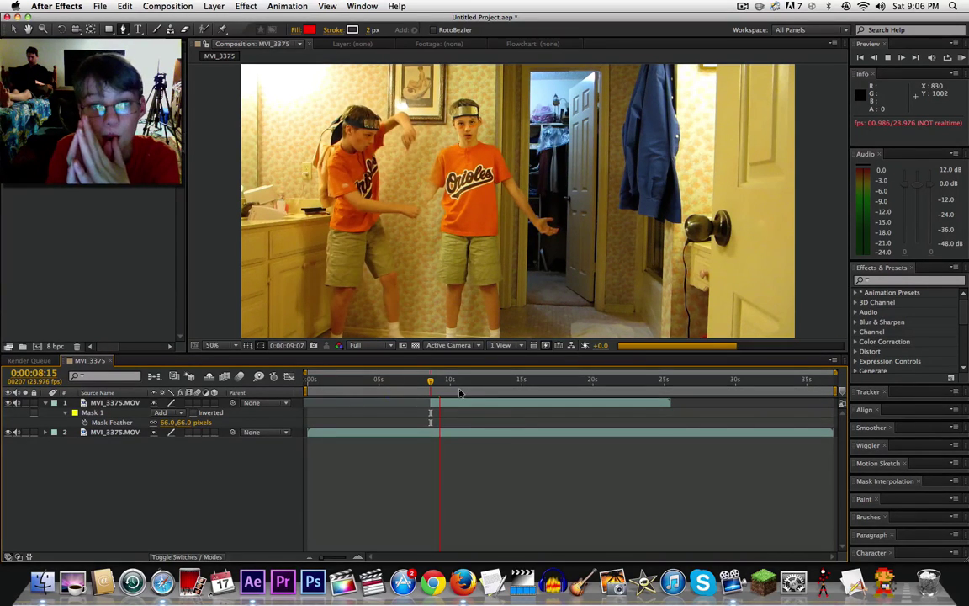
pyautogui.press('space')
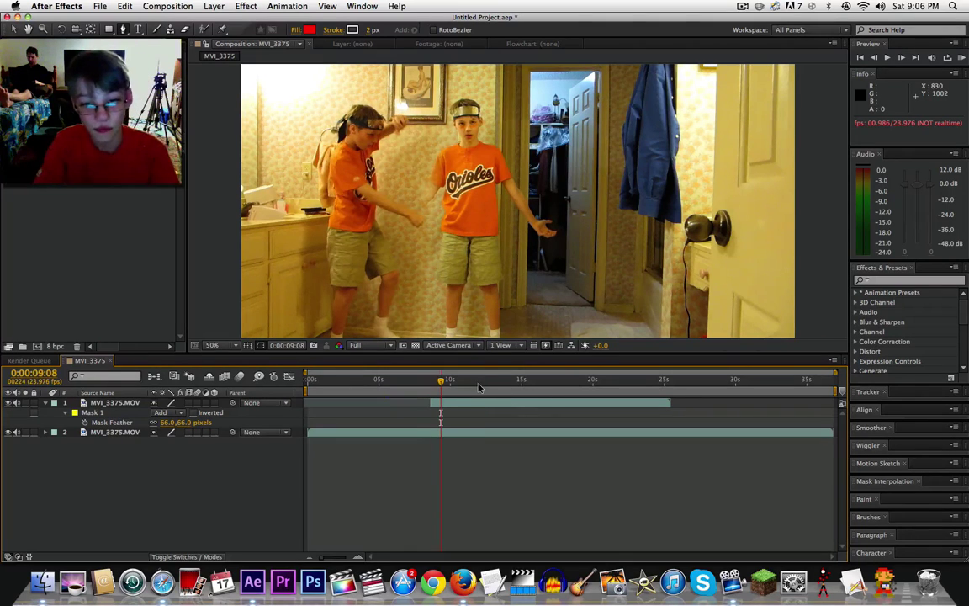
# - Scrub the composition between 0:00:11:21 and 0:00:15:09 and back to 0:00:09:07 to compare the clone's timing with the original
pyautogui.click(477, 386)
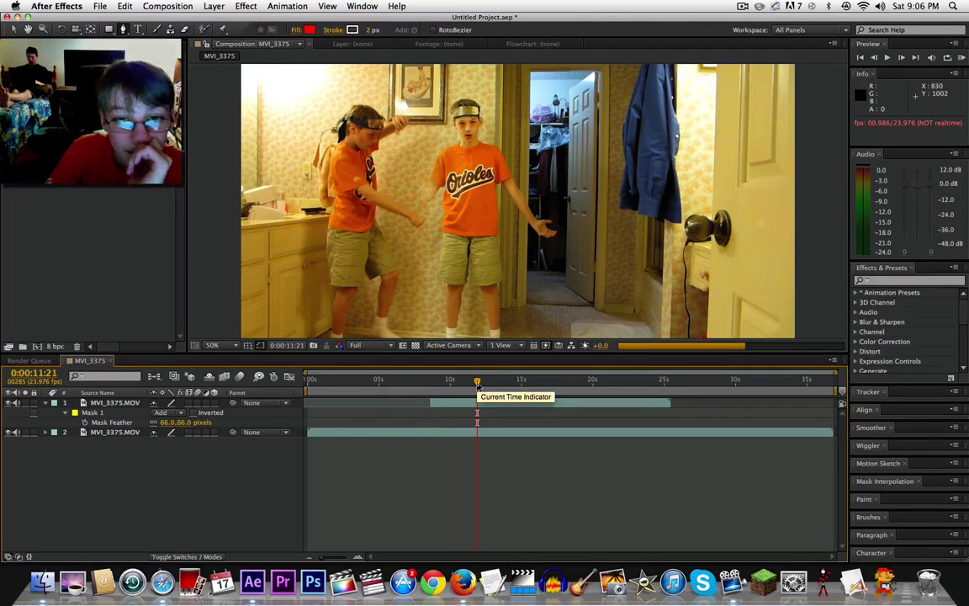
pyautogui.click(527, 389)
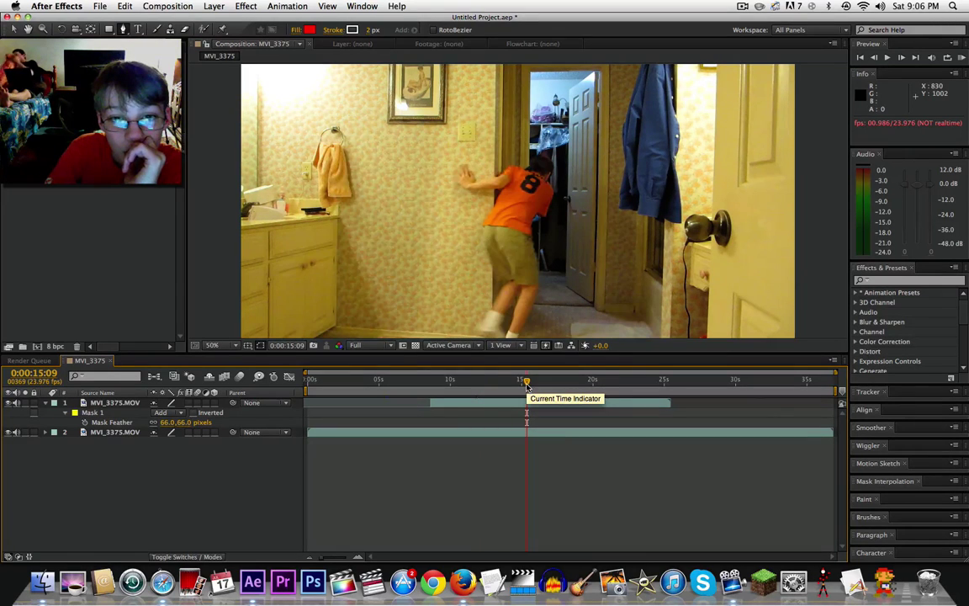
pyautogui.click(481, 386)
pyautogui.click(453, 385)
pyautogui.moveTo(452, 386); pyautogui.dragTo(441, 391)
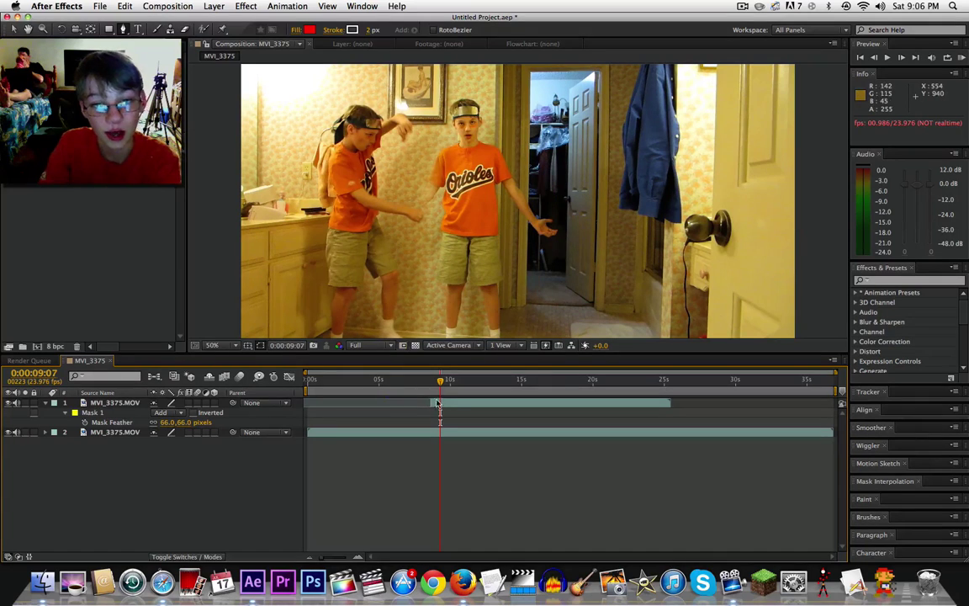
pyautogui.doubleClick(443, 408)
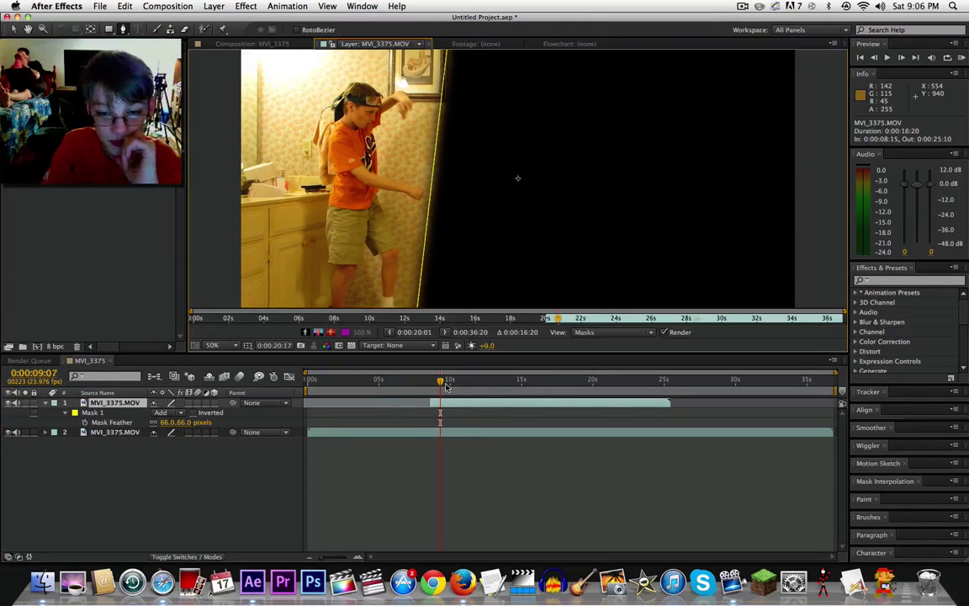
pyautogui.click(553, 44)
pyautogui.click(247, 44)
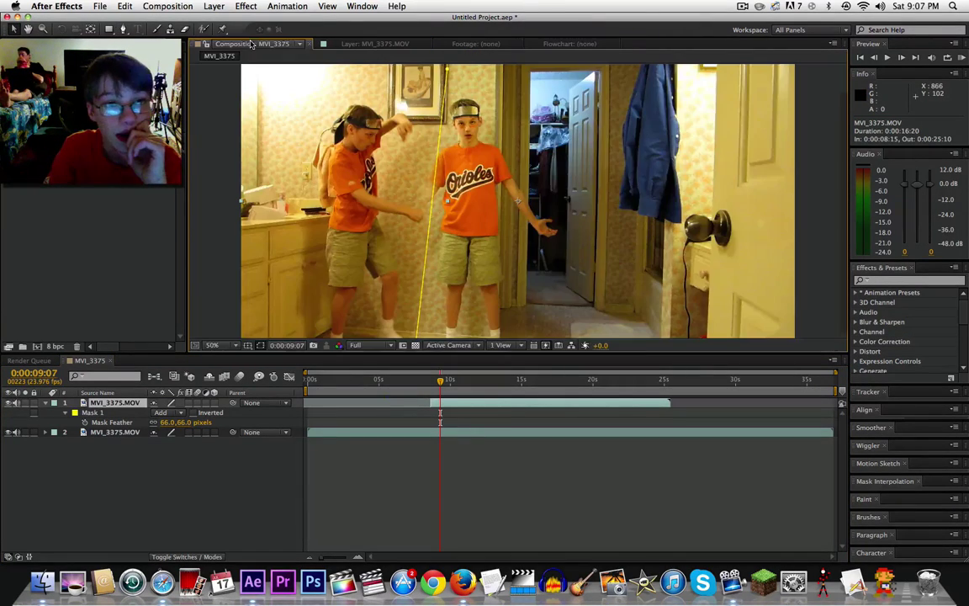
# - Time-stretch the masked top layer with a stretch factor of 70, holding the layer in-point in place
pyautogui.rightClick(456, 410)
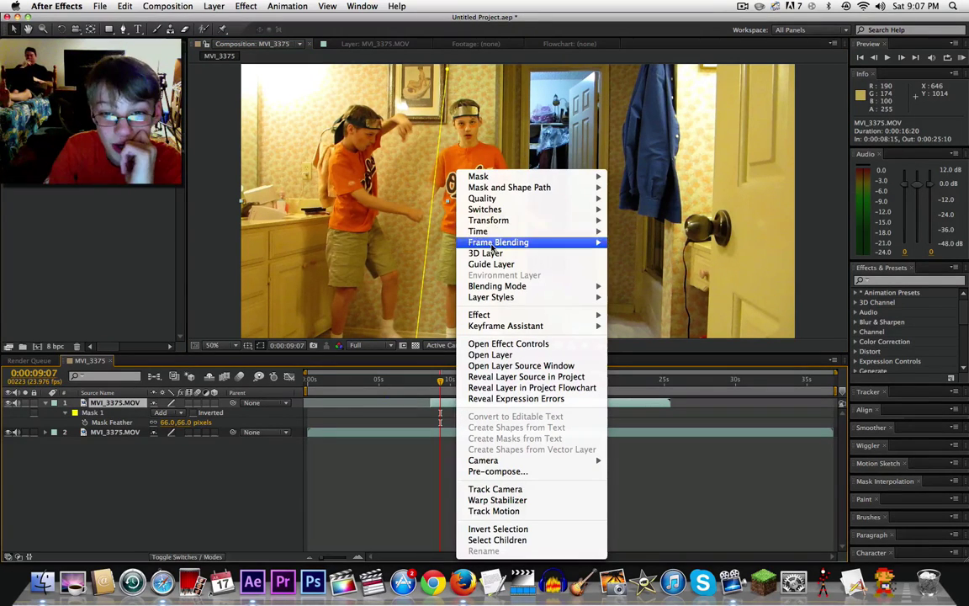
pyautogui.moveTo(480, 234)
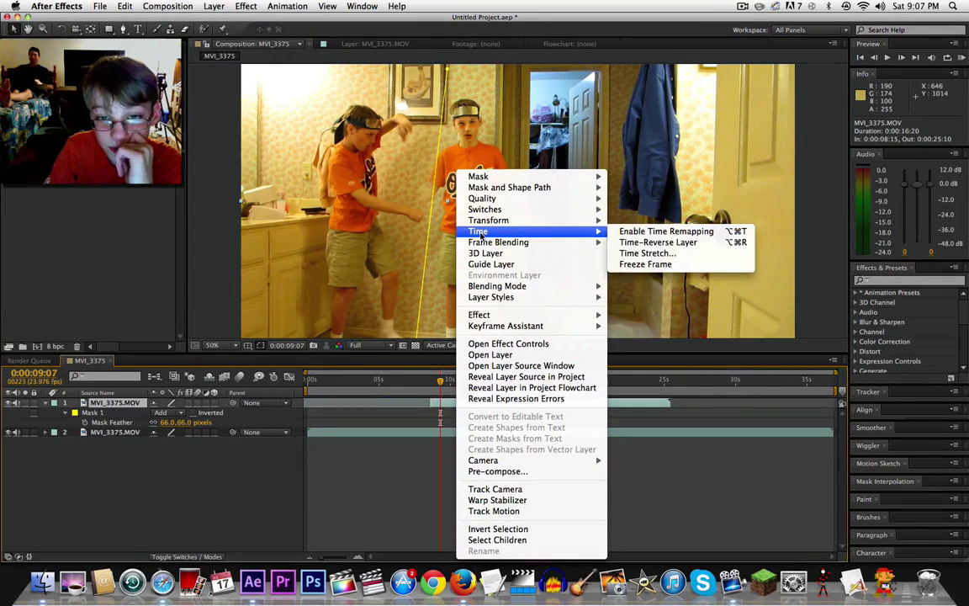
pyautogui.click(631, 255)
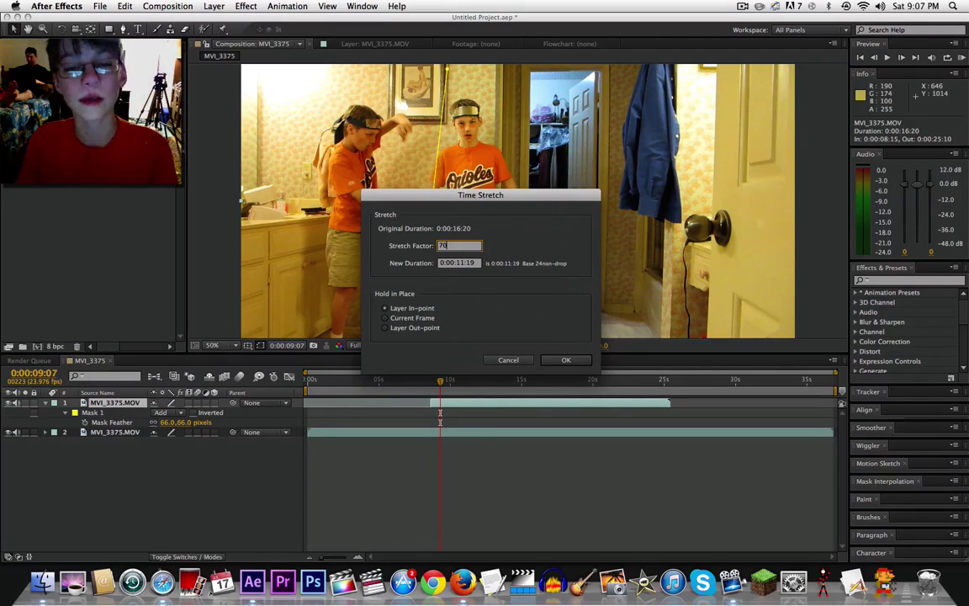
pyautogui.write('70')
pyautogui.press('Return')
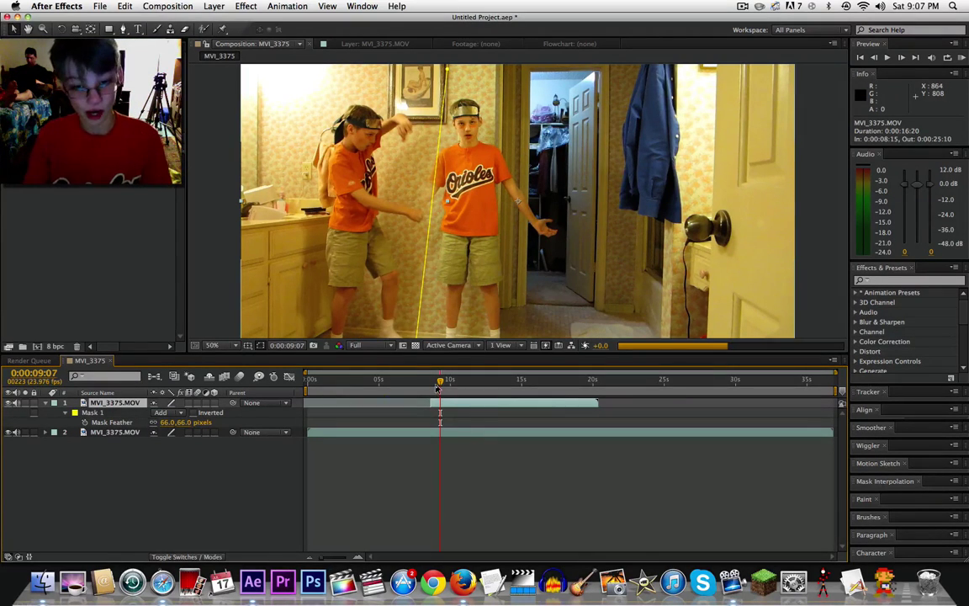
# - Preview the stretched clone and scrub between 0:00:08:22 and 0:00:12:21 to check where the two figures cross the mask edge
pyautogui.moveTo(438, 388); pyautogui.dragTo(435, 386)
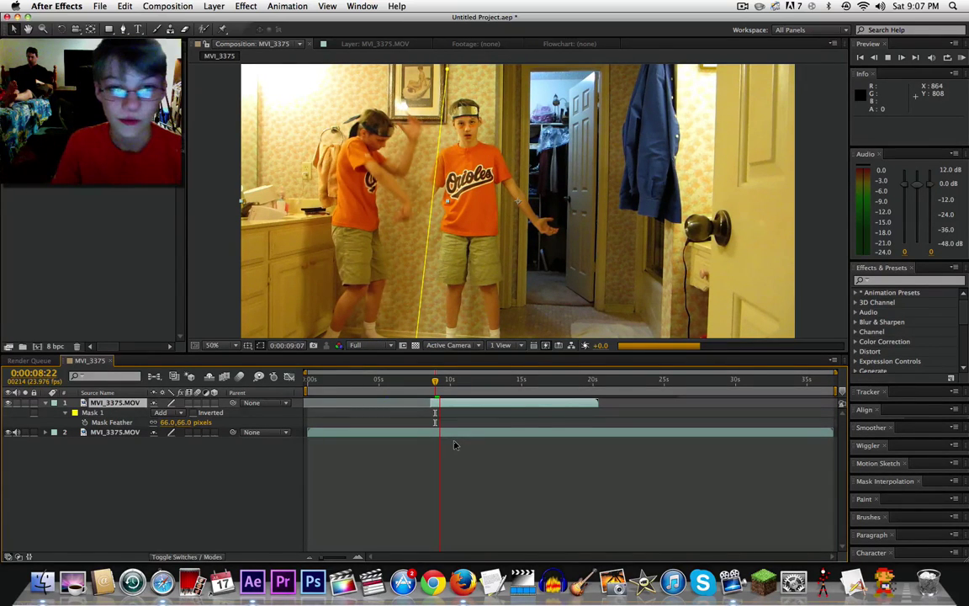
pyautogui.moveTo(449, 376); pyautogui.dragTo(454, 373)
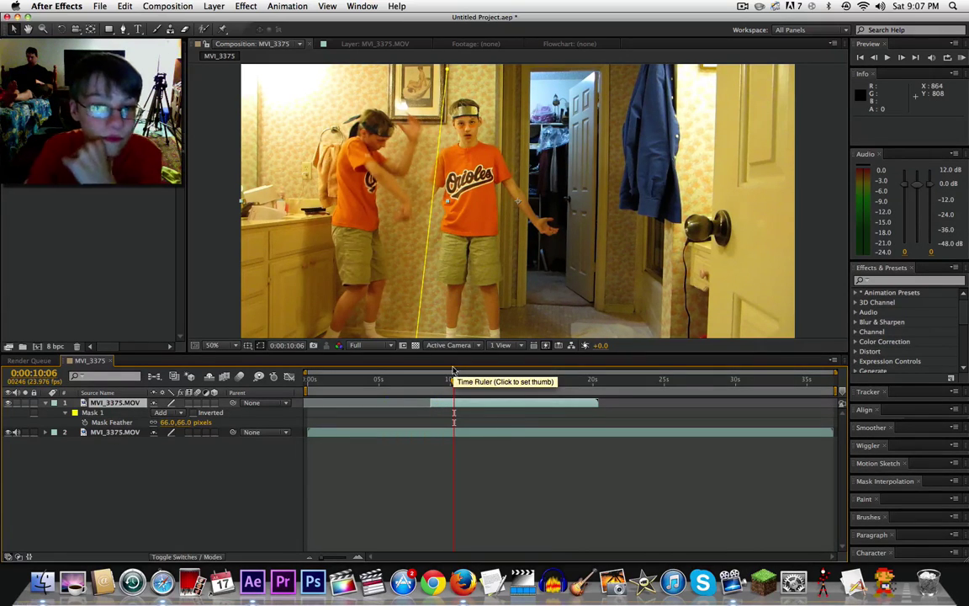
pyautogui.click(491, 381)
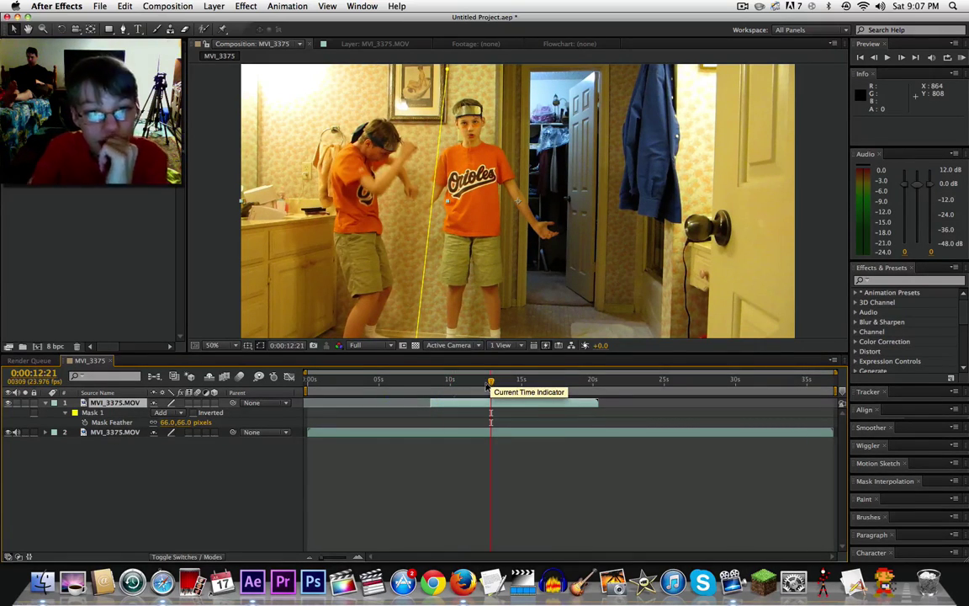
pyautogui.click(484, 384)
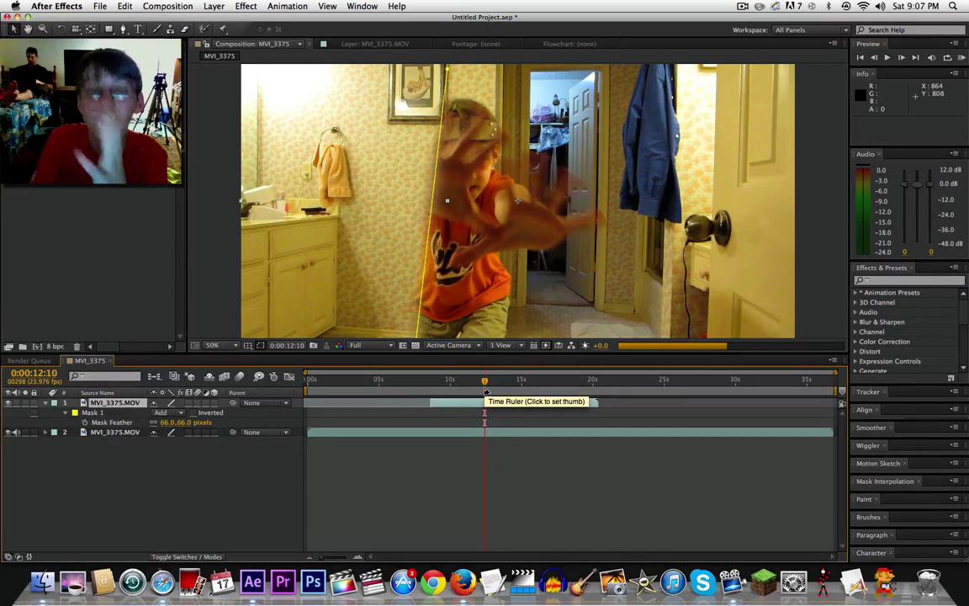
pyautogui.click(480, 394)
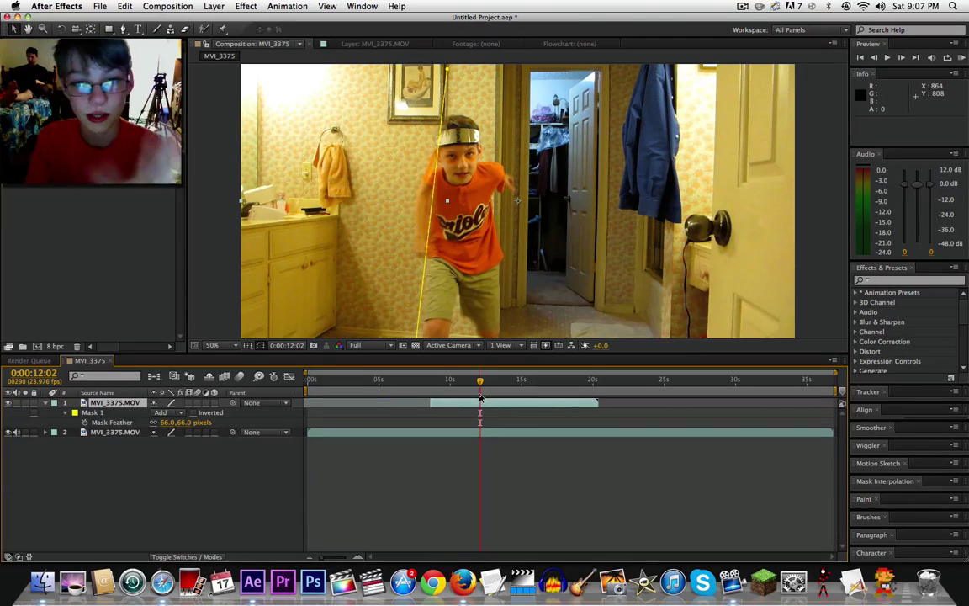
pyautogui.click(458, 394)
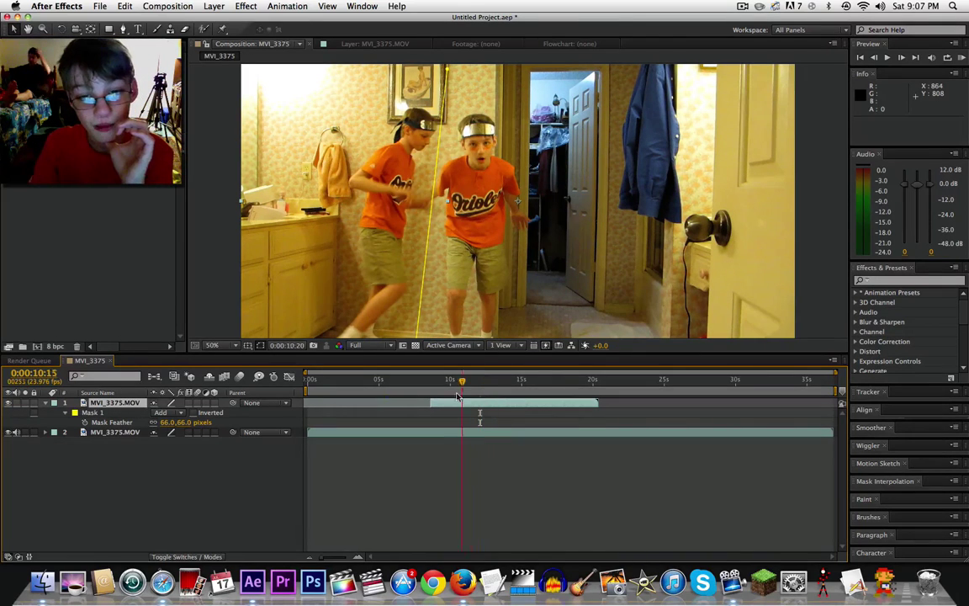
# - Set a starting Mask Path keyframe for Mask 1 on the top layer at 0:00:08:15, with the whole mask outline in view
pyautogui.click(431, 395)
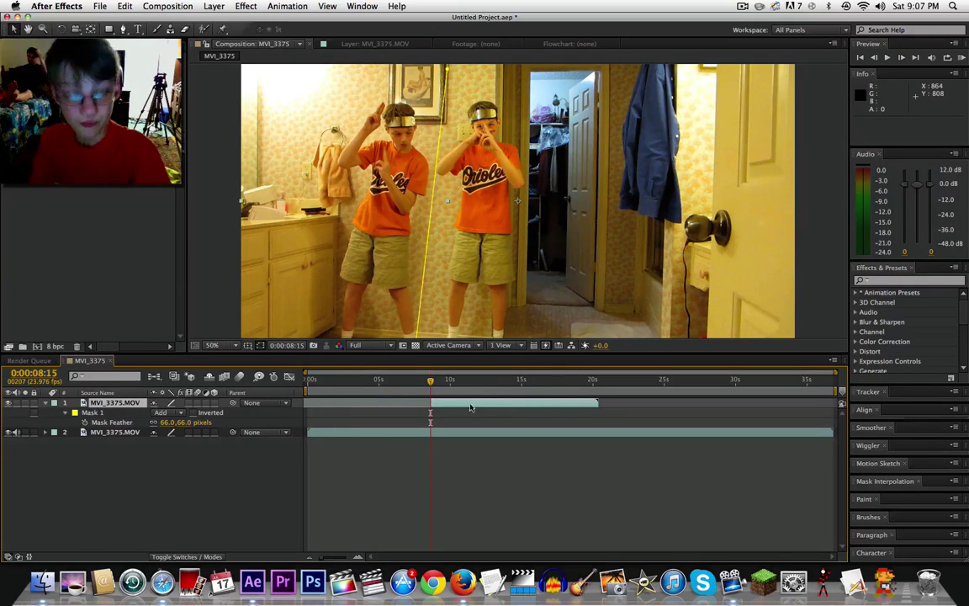
pyautogui.press(',')
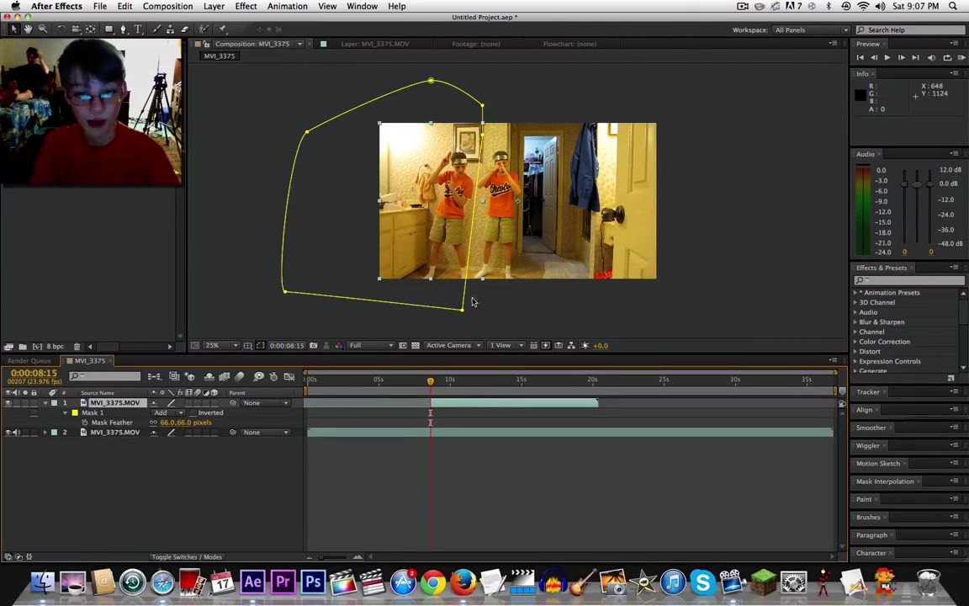
pyautogui.press('m')
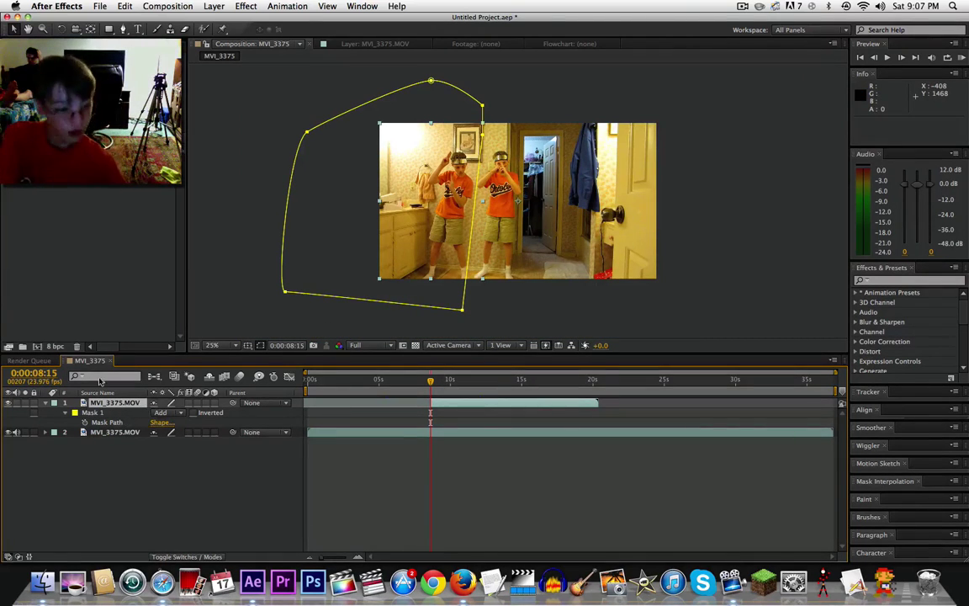
pyautogui.click(85, 422)
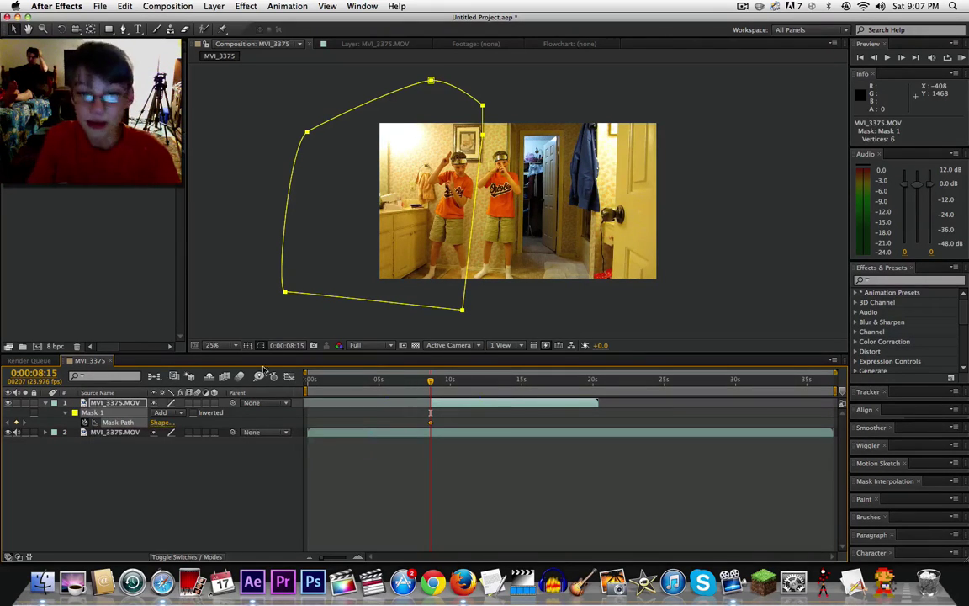
# - At 0:00:08:16, move only the mask's lower-right point slightly right, undoing the first attempt that shifts the path
pyautogui.press('pagedown')
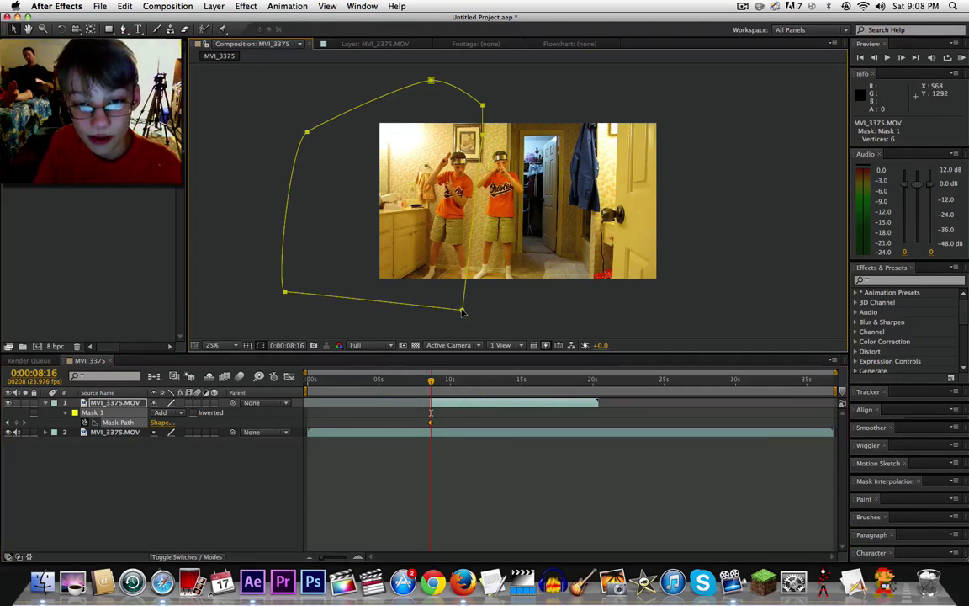
pyautogui.moveTo(461, 312); pyautogui.dragTo(467, 310)
pyautogui.press('super+z')
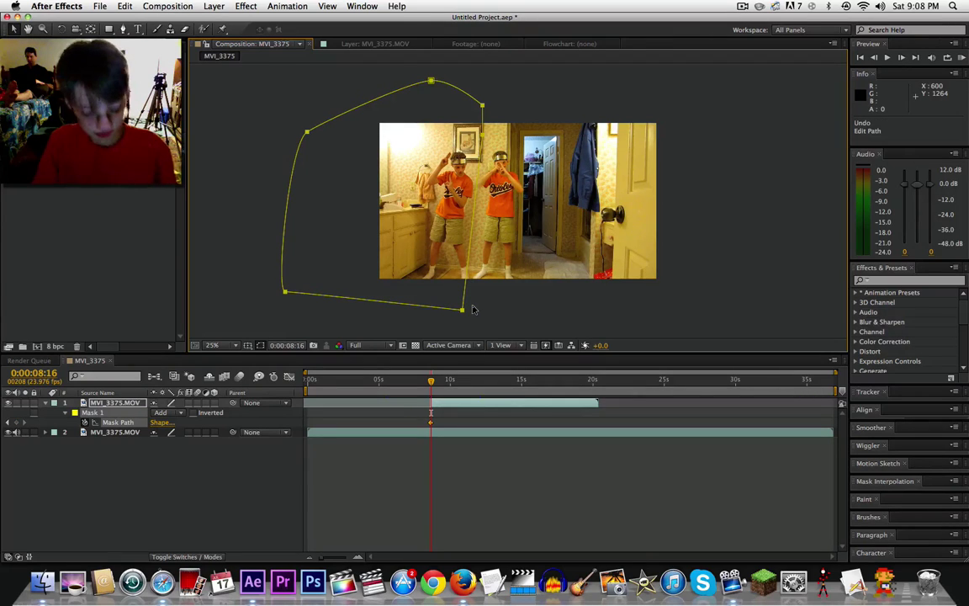
pyautogui.click(424, 276)
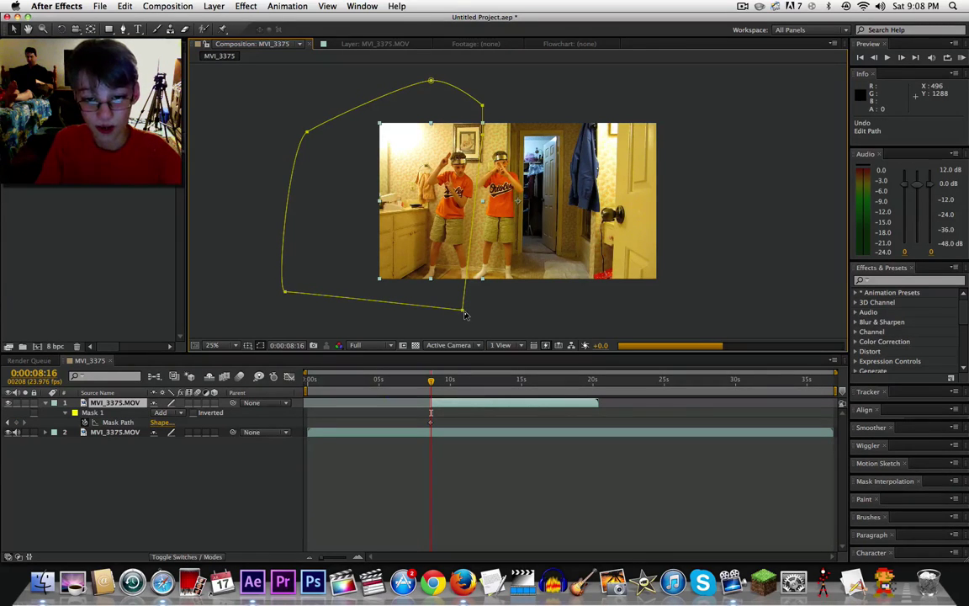
pyautogui.moveTo(464, 311); pyautogui.dragTo(469, 314)
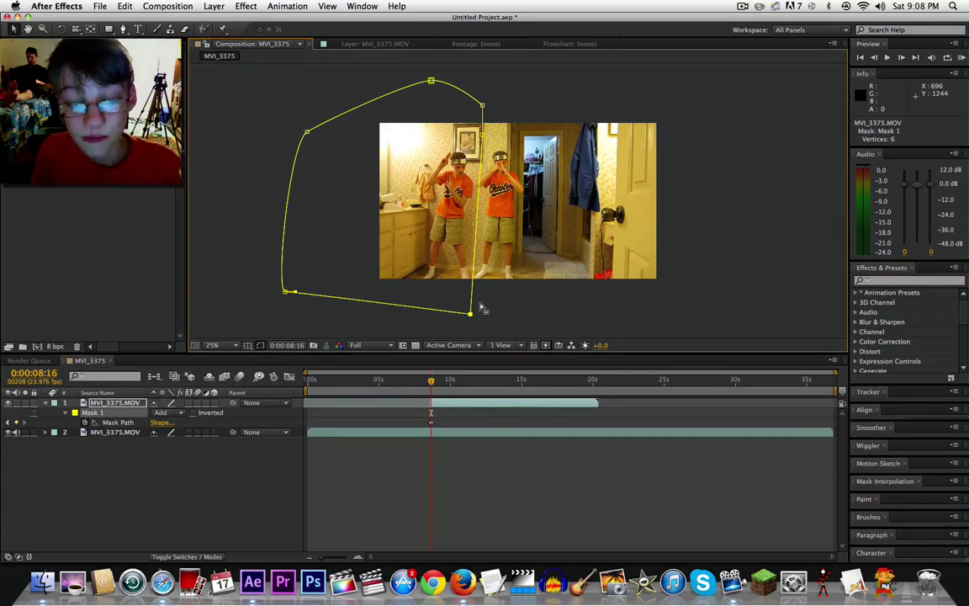
# - Shift the upper points of the mask's right edge left at 0:00:08:17 and 0:00:08:19 to keep the edge between the two figures
pyautogui.press('pagedown')
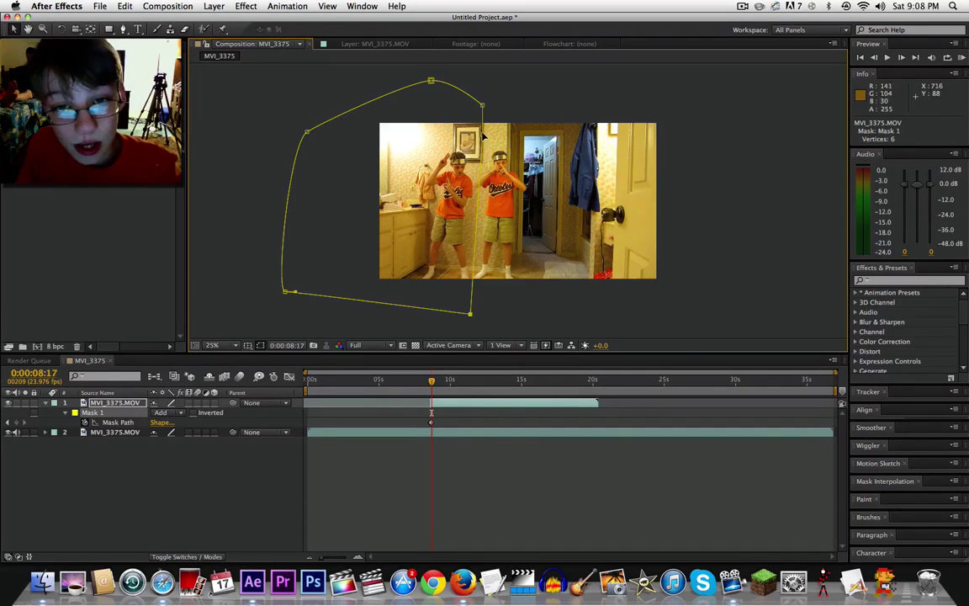
pyautogui.click(483, 134)
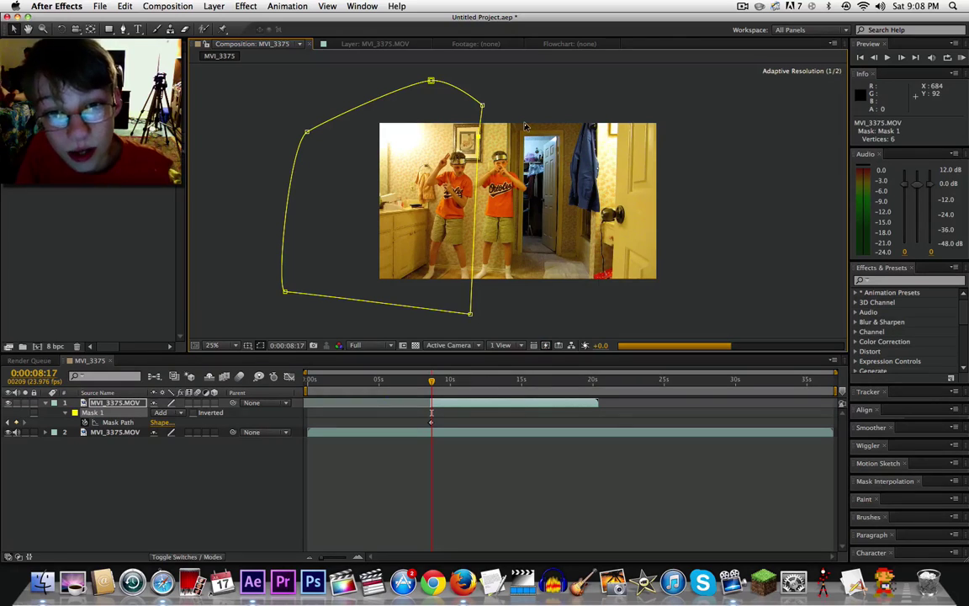
pyautogui.moveTo(434, 95); pyautogui.dragTo(475, 109)
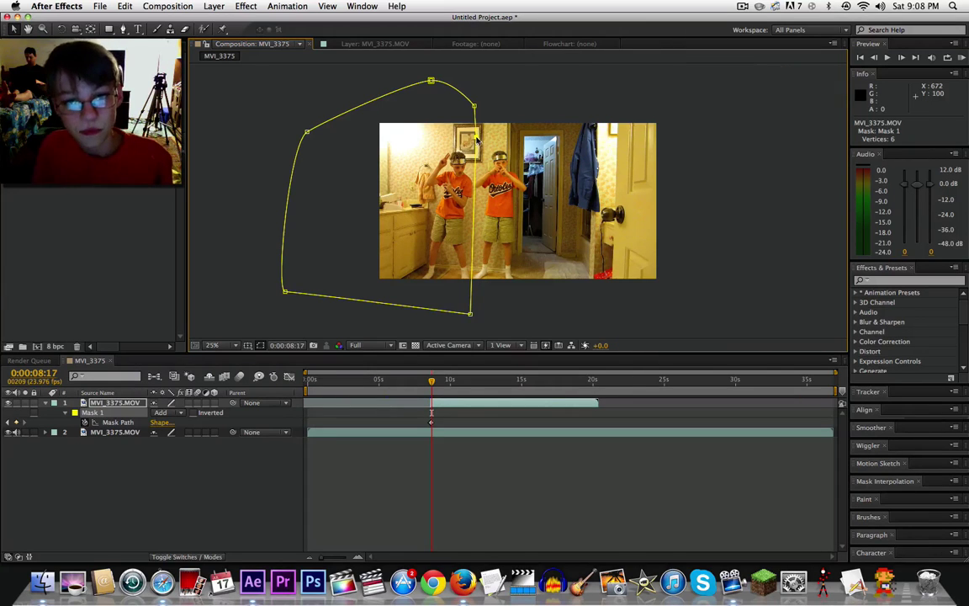
pyautogui.press('pagedown')
pyautogui.press('pagedown')
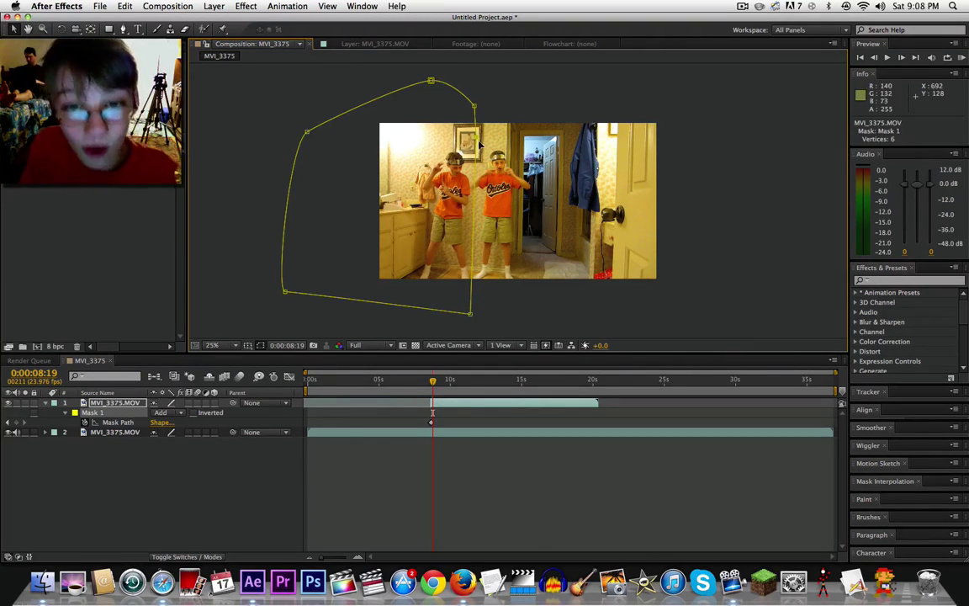
pyautogui.click(473, 136)
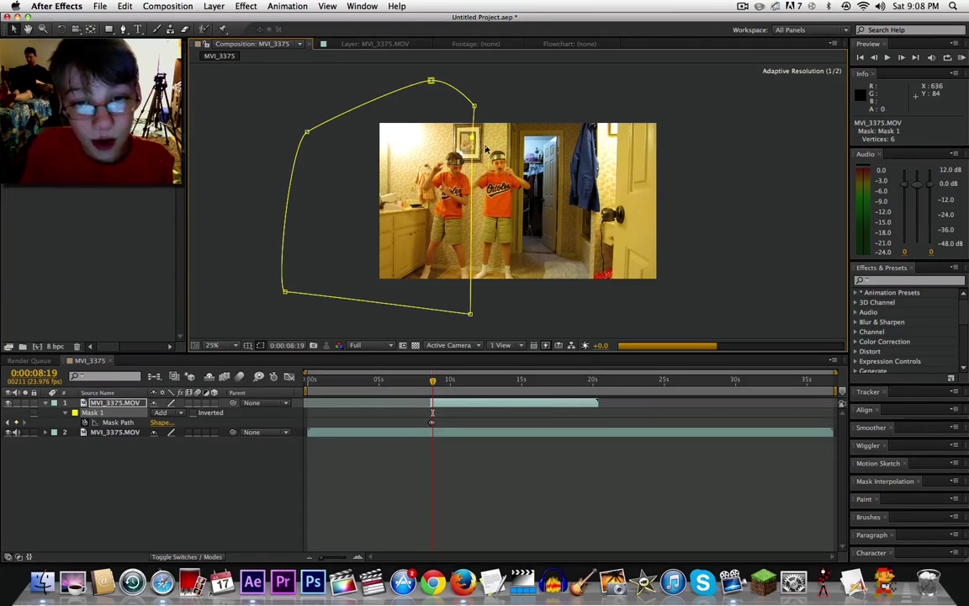
# - Adjust the mask's right edge further left at 0:00:08:20 and 0:00:08:21, and advance to 0:00:08:23 with the top layer selected
pyautogui.press('pagedown')
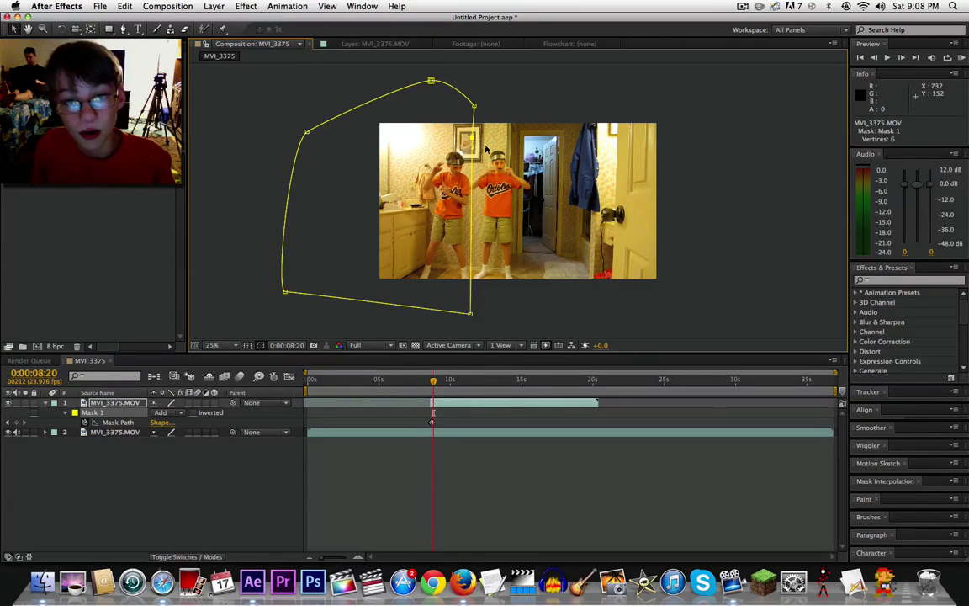
pyautogui.click(469, 313)
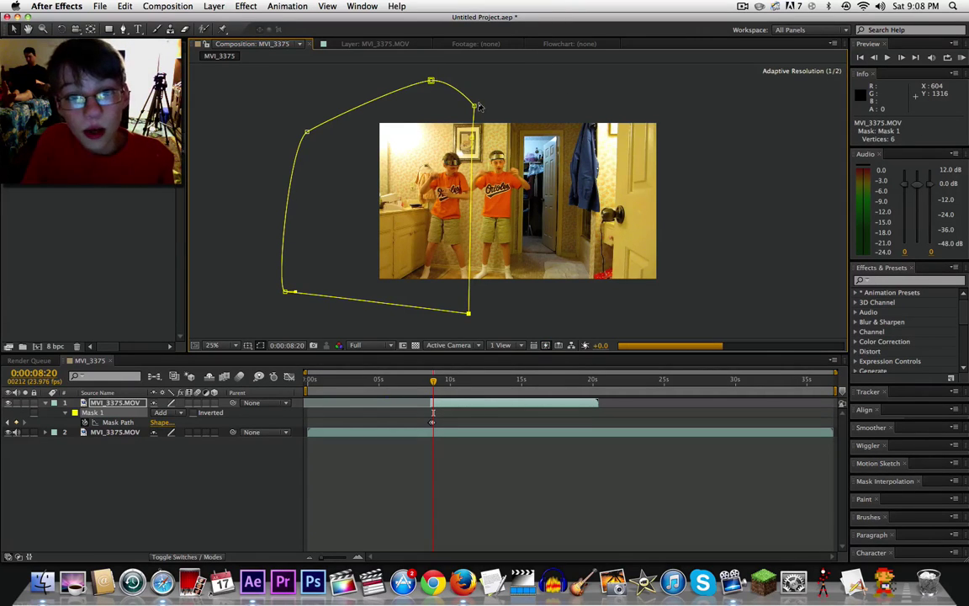
pyautogui.moveTo(478, 106); pyautogui.dragTo(469, 121)
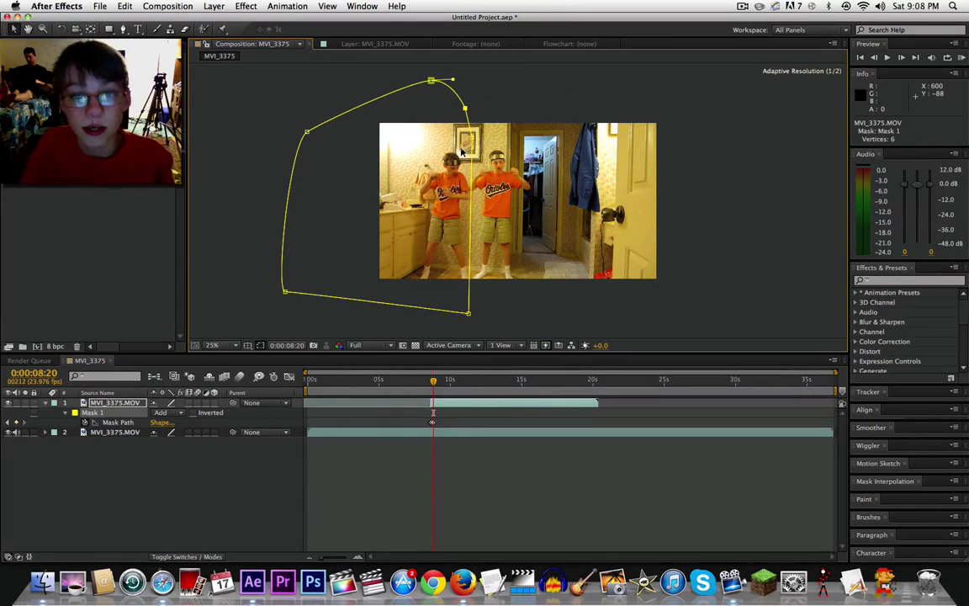
pyautogui.press('pagedown')
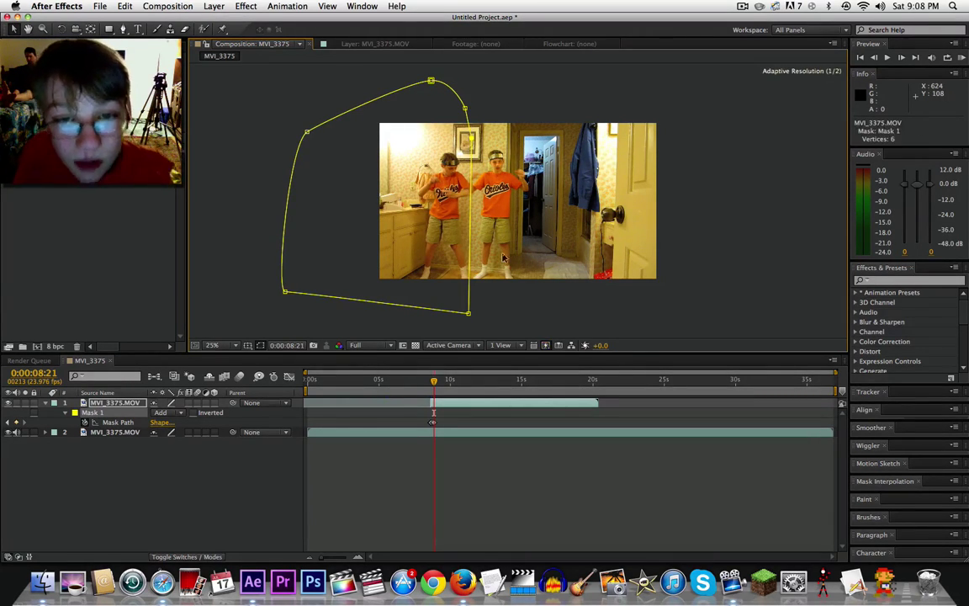
pyautogui.click(495, 465)
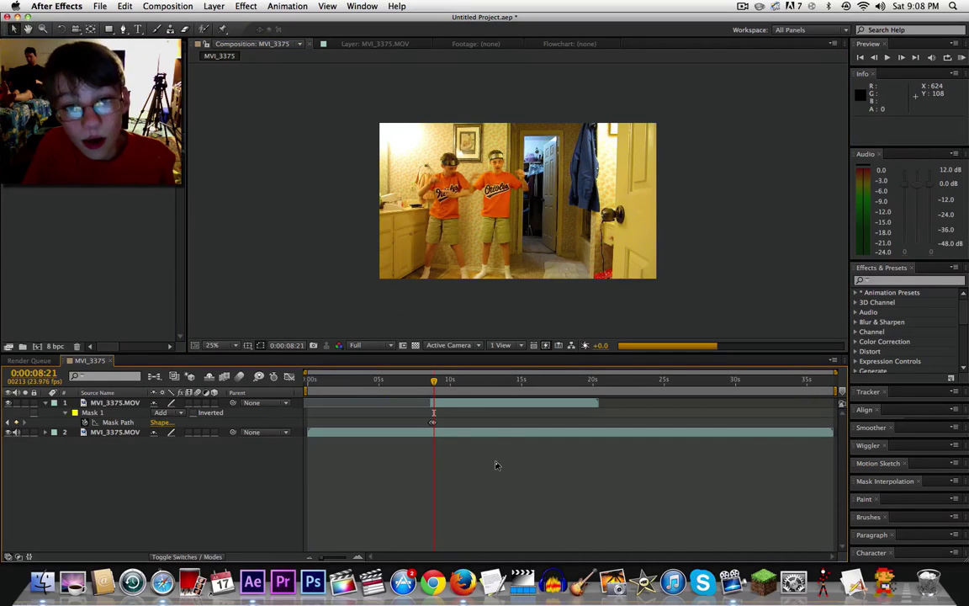
pyautogui.click(446, 407)
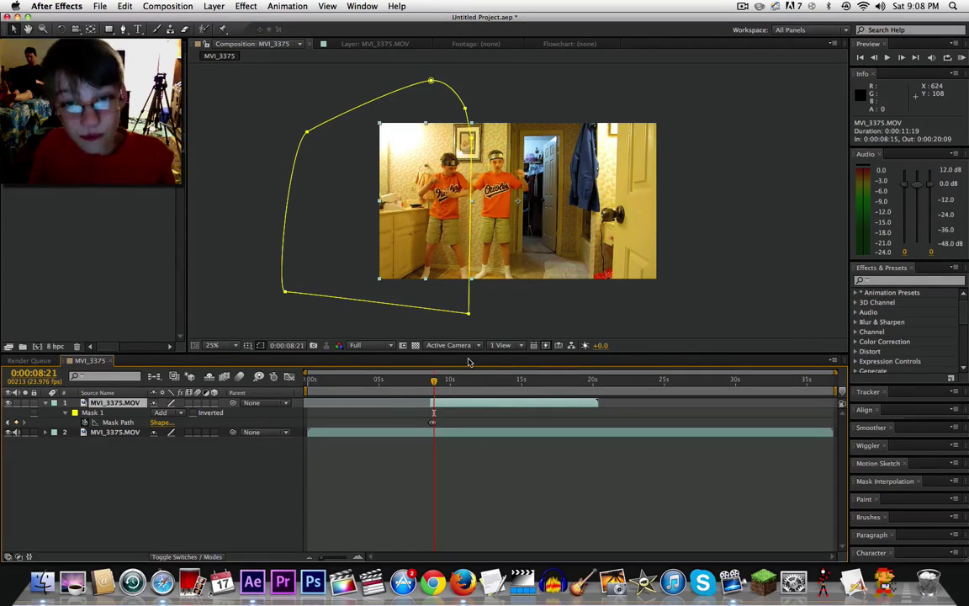
pyautogui.press('pagedown')
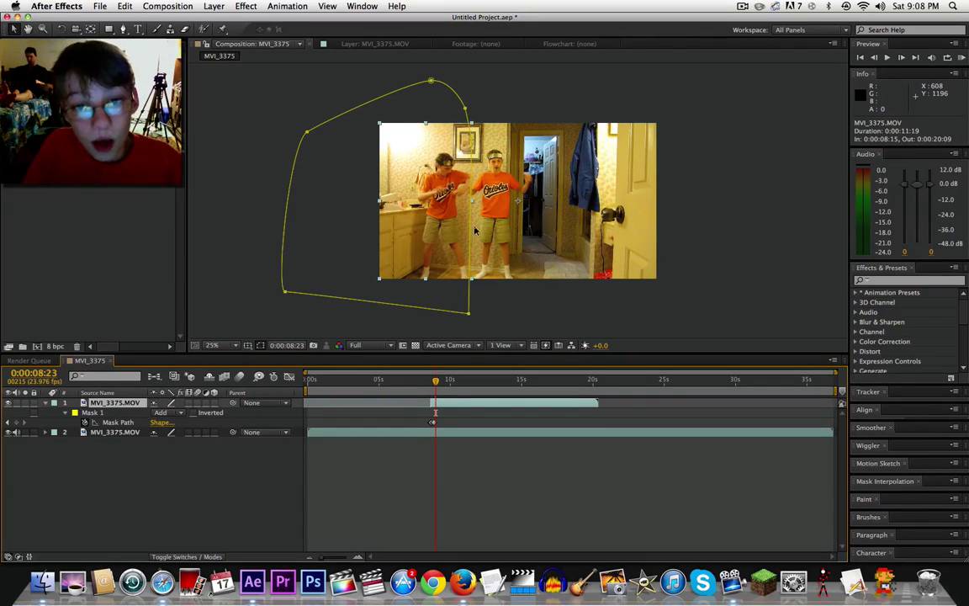
# - At 0:00:08:23, move the mask's upper-right point slightly right and its lower-right point left, slanting the edge between the two figures
pyautogui.click(465, 109)
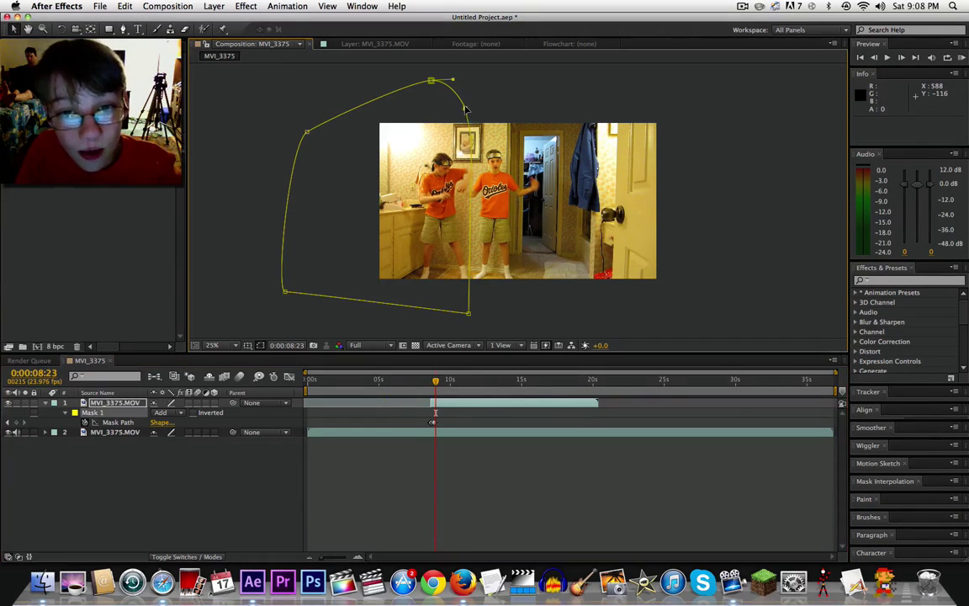
pyautogui.moveTo(465, 109); pyautogui.dragTo(475, 107)
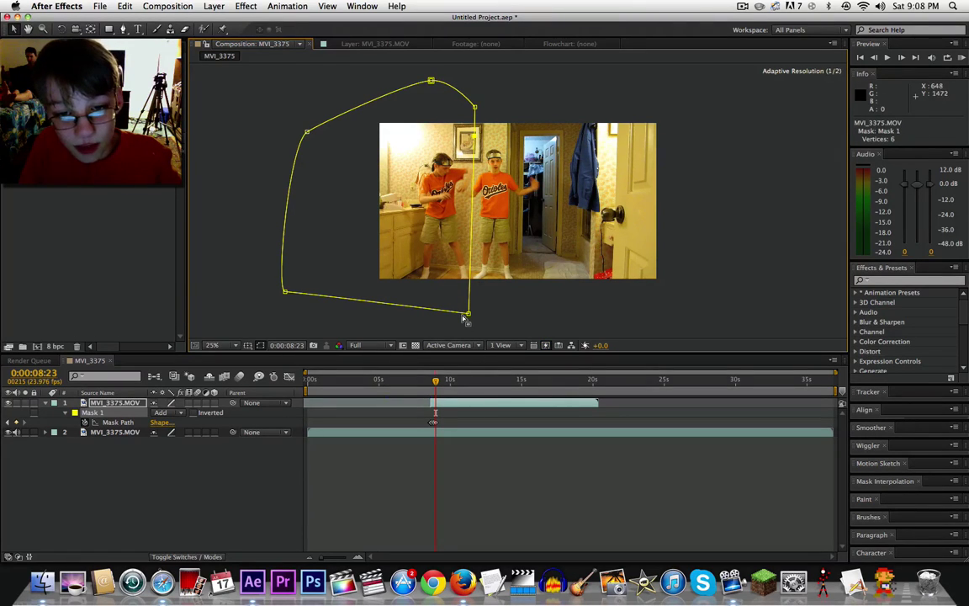
pyautogui.moveTo(465, 319); pyautogui.dragTo(454, 315)
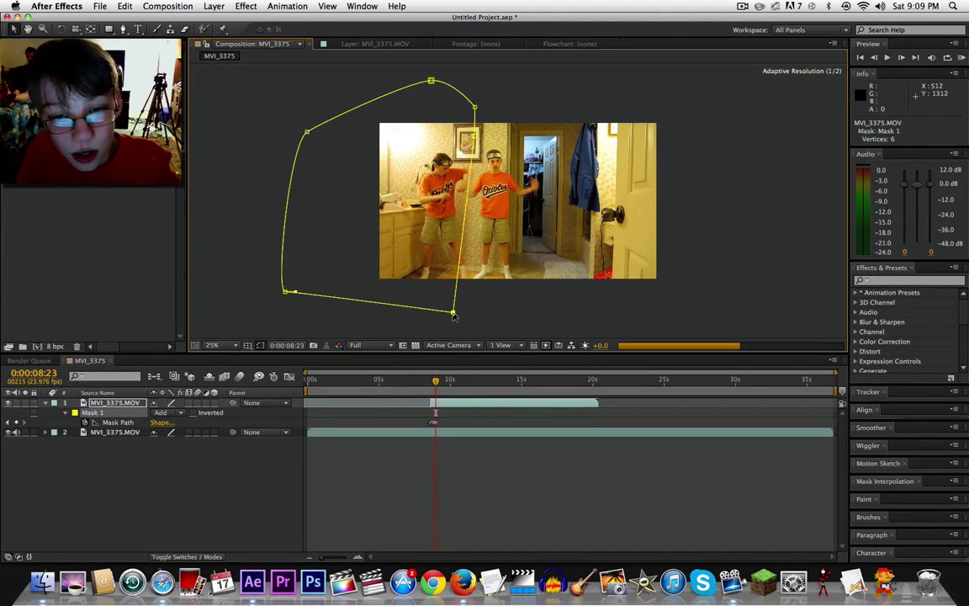
pyautogui.moveTo(453, 313); pyautogui.dragTo(457, 316)
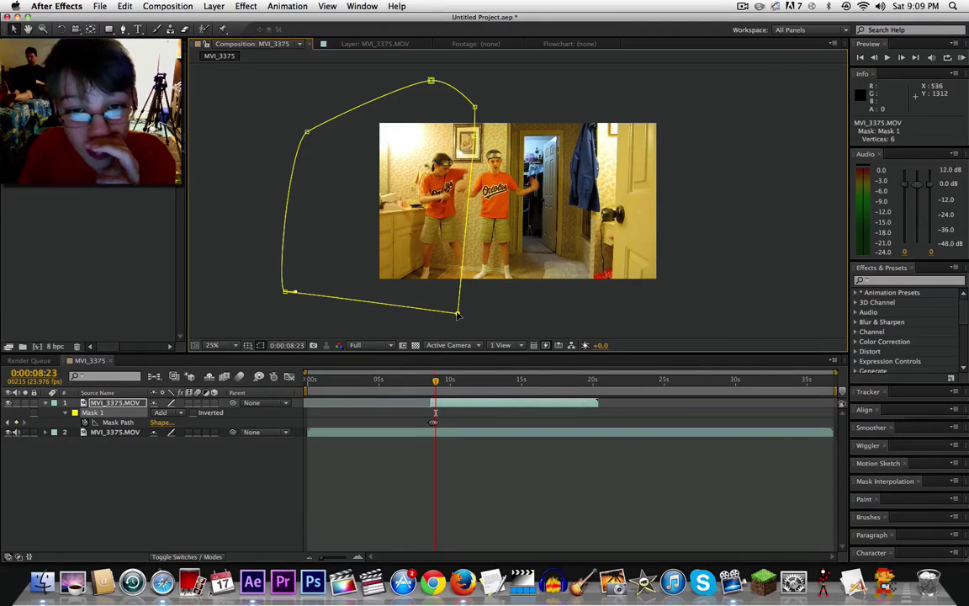
# - Add a vertex with the Pen tool midway down the mask's right edge, between the two figures
pyautogui.click(123, 30)
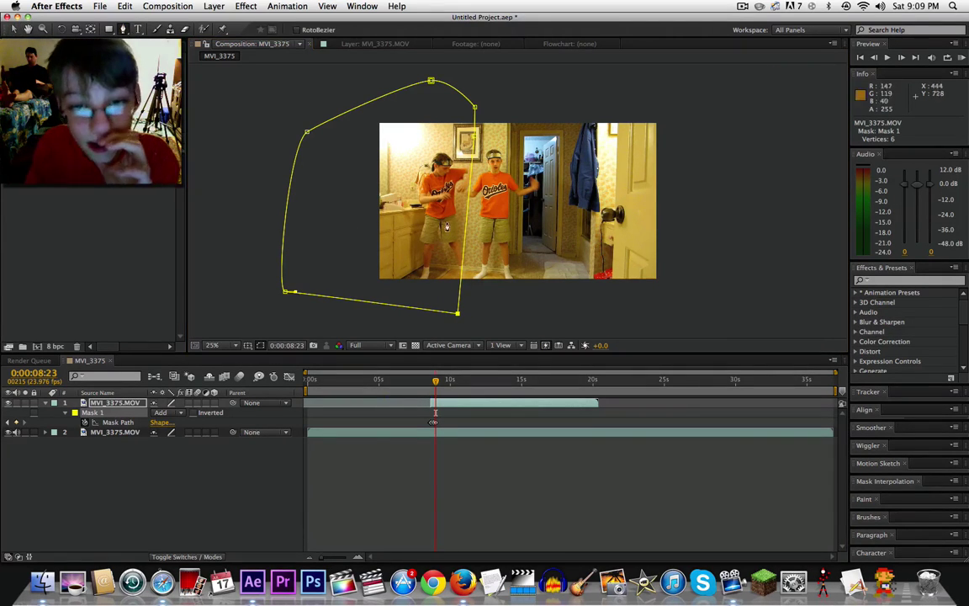
pyautogui.click(467, 213)
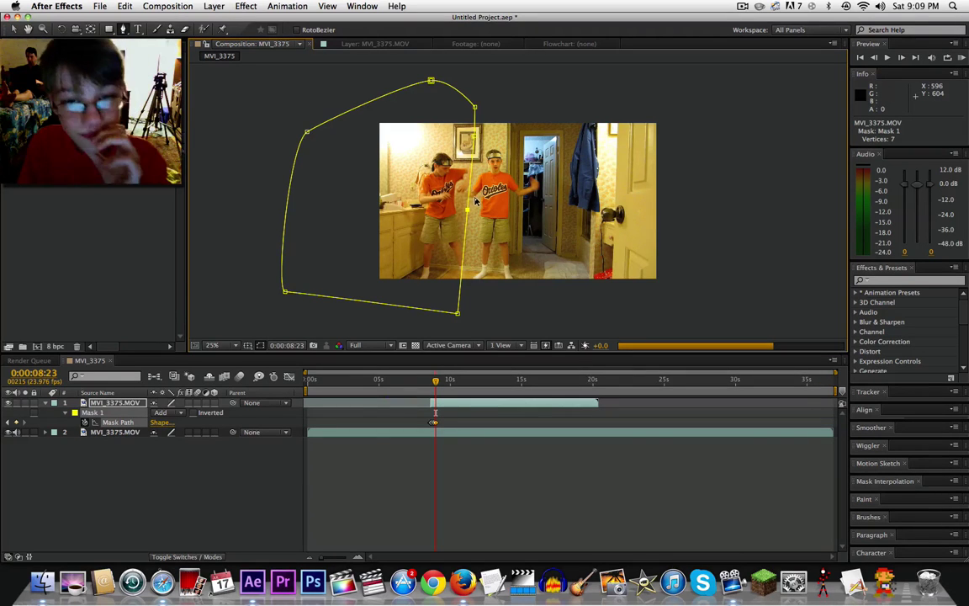
pyautogui.press('.')
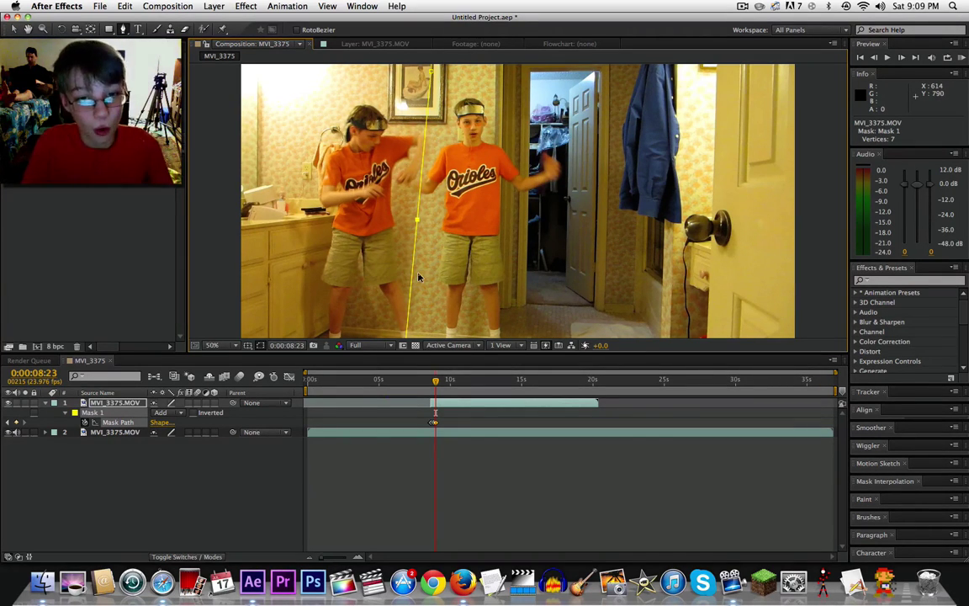
pyautogui.press(',')
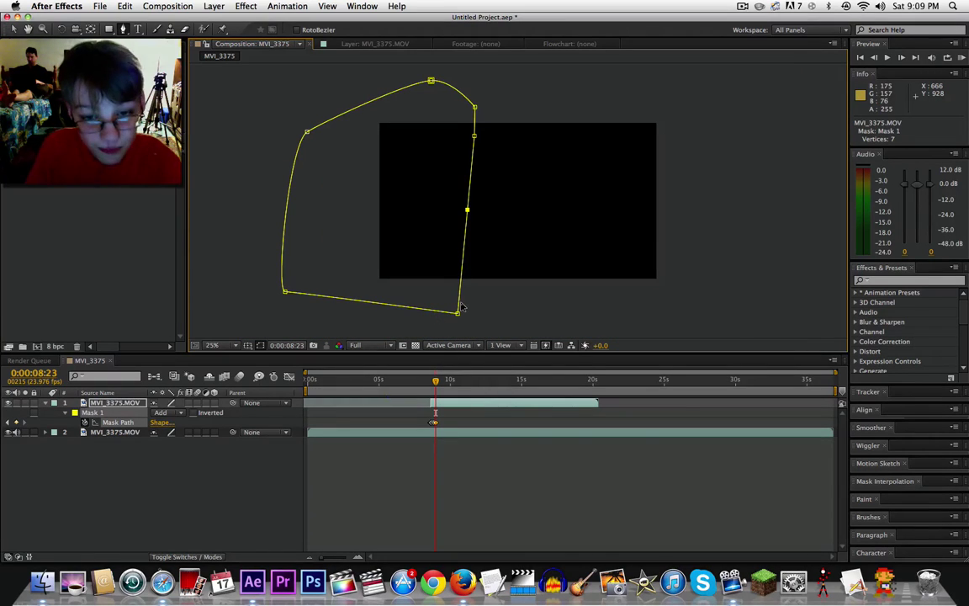
# - Shift the mask's lower-right point slightly right and move the new middle vertex up and left, beside the right figure's hand
pyautogui.moveTo(458, 312); pyautogui.dragTo(463, 312)
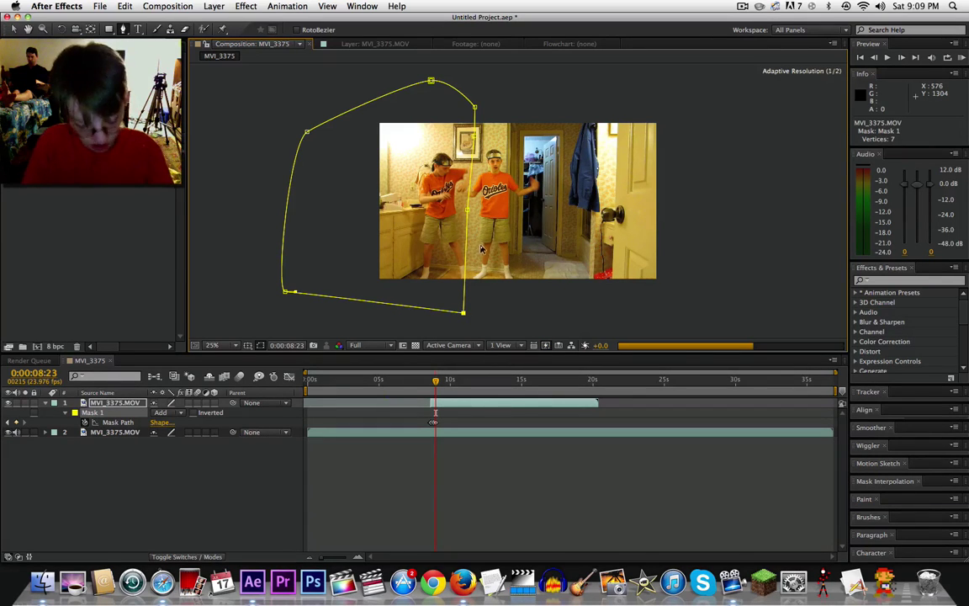
pyautogui.scroll(4, 469, 213)
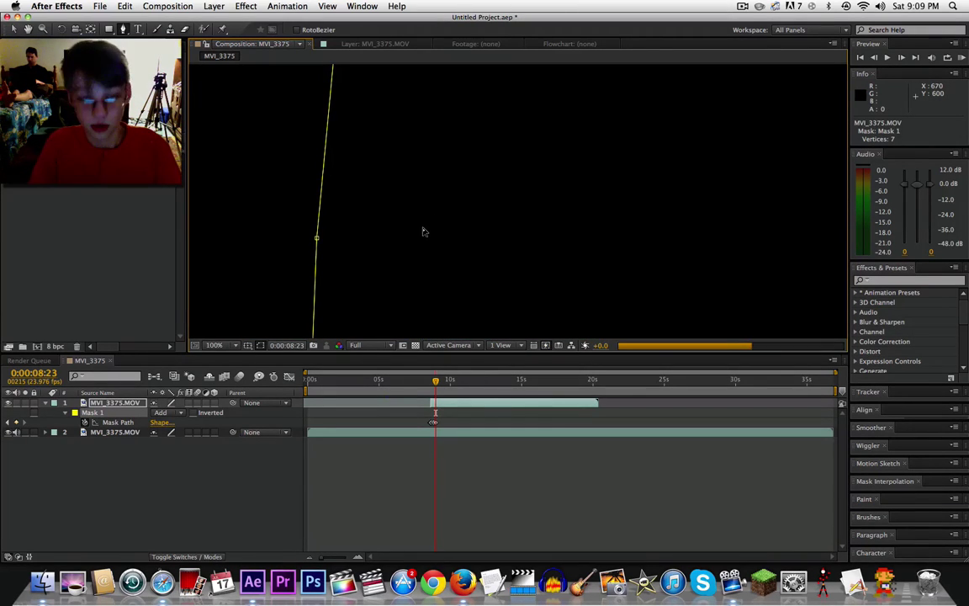
pyautogui.scroll(-2, 422, 228)
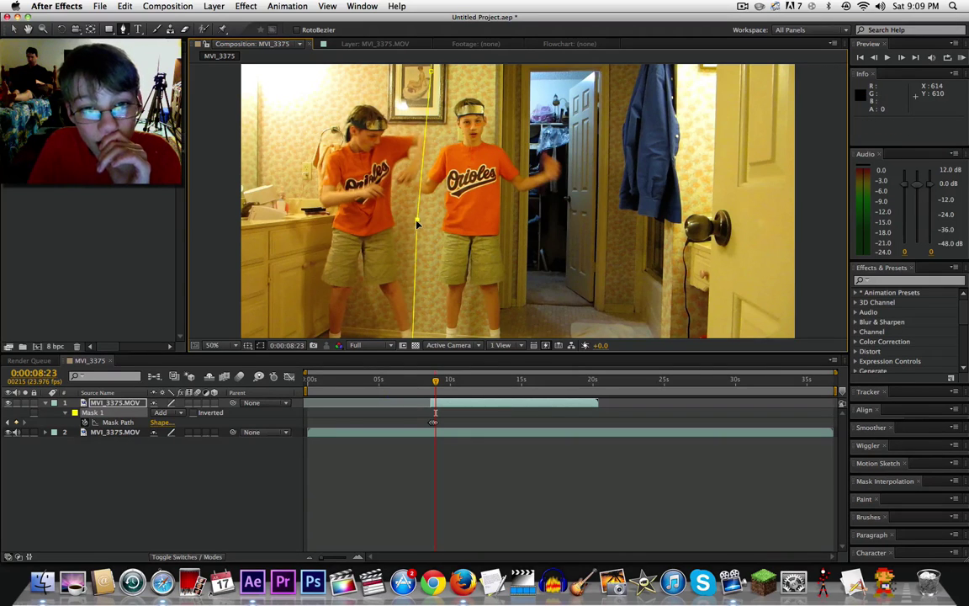
pyautogui.moveTo(418, 212); pyautogui.dragTo(410, 198)
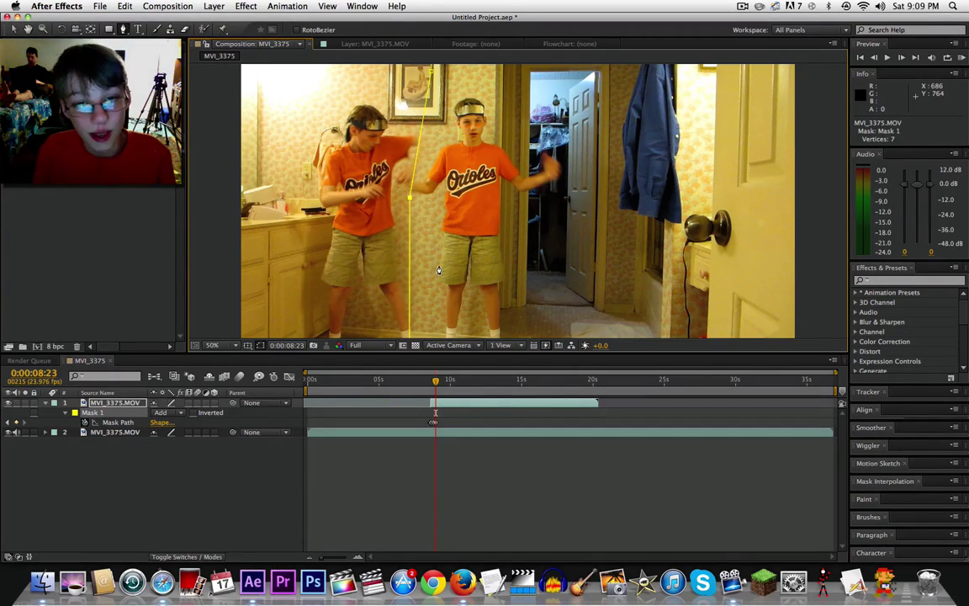
# - At 0:00:09:00, move the middle vertex left between the figures' hands and lower the vertex above it toward the right figure's shoulder
pyautogui.press('pagedown')
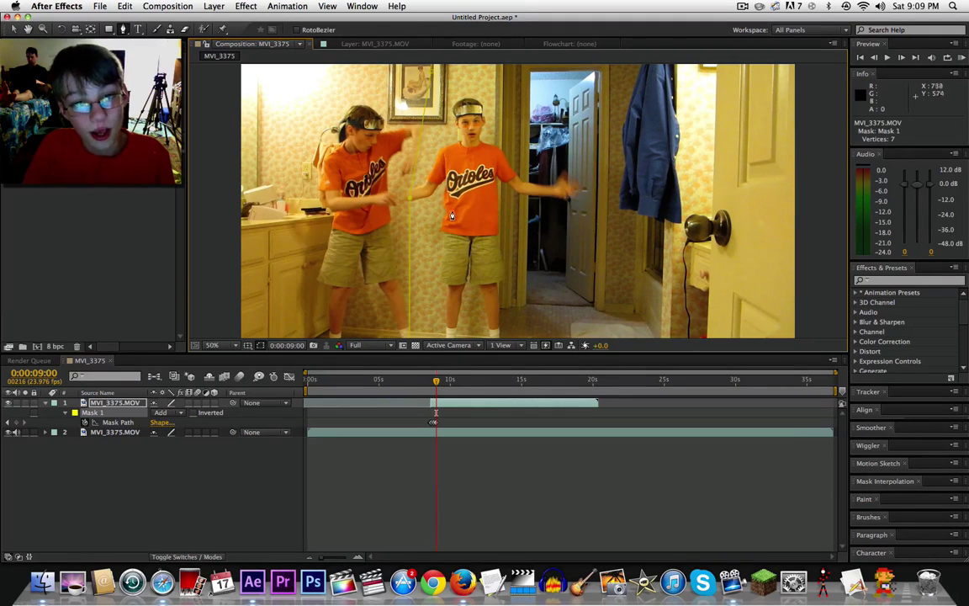
pyautogui.moveTo(413, 202); pyautogui.dragTo(407, 200)
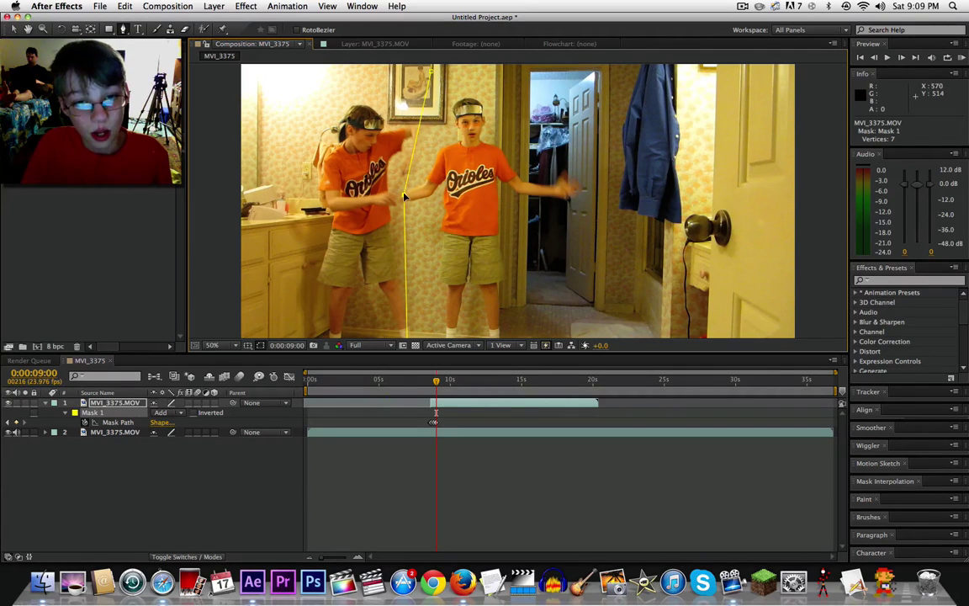
pyautogui.moveTo(404, 197); pyautogui.dragTo(397, 195)
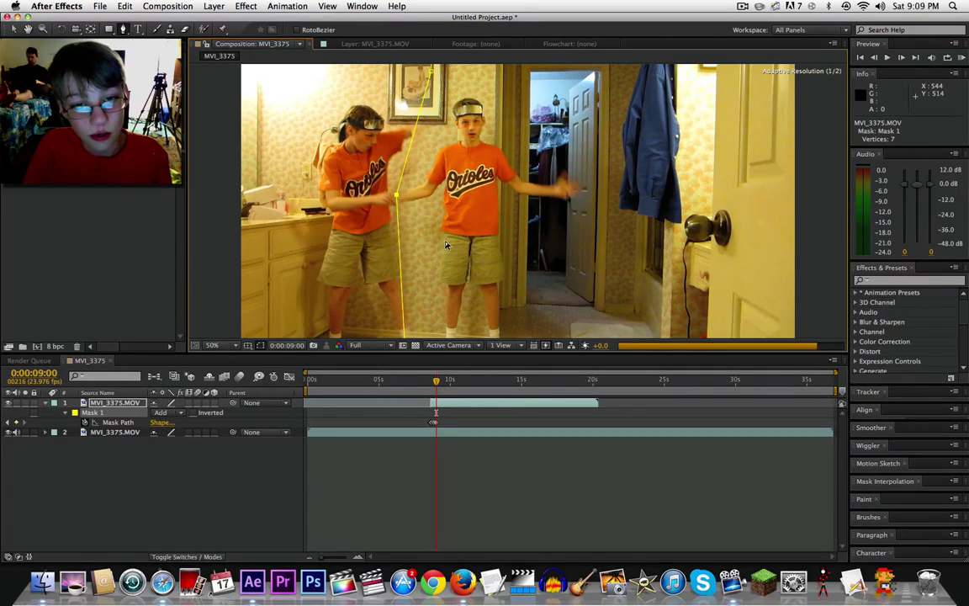
pyautogui.press(',')
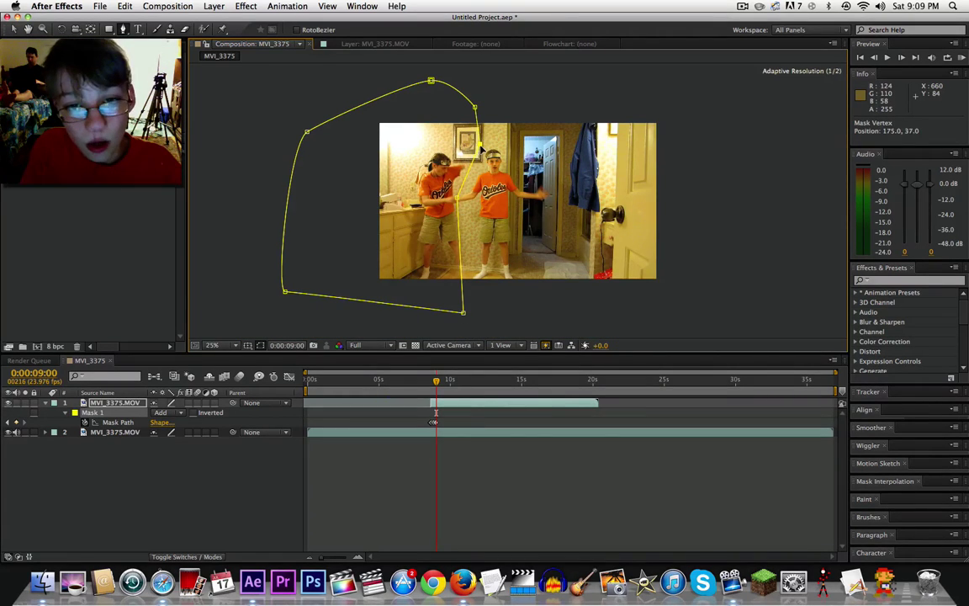
pyautogui.click(481, 155)
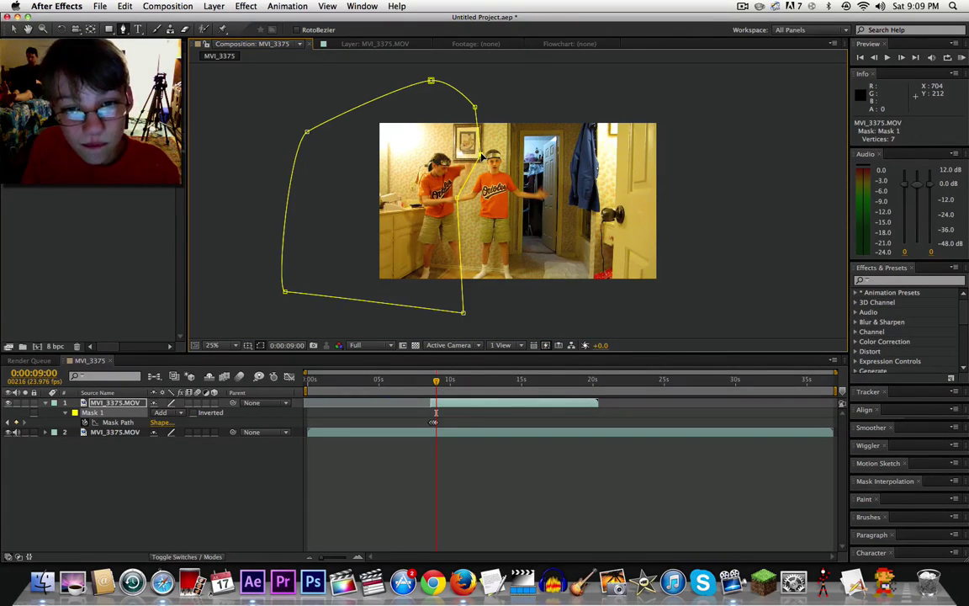
pyautogui.moveTo(482, 155); pyautogui.dragTo(476, 181)
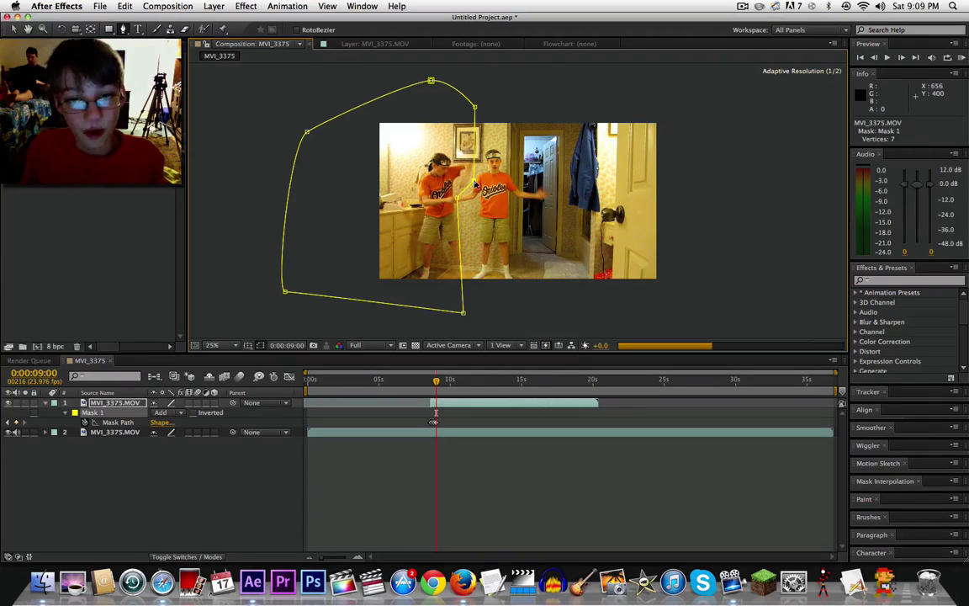
# - At 0:00:09:01, reposition the mask vertices around the hands and pull the upper-right point down beside the picture frame
pyautogui.press('pagedown')
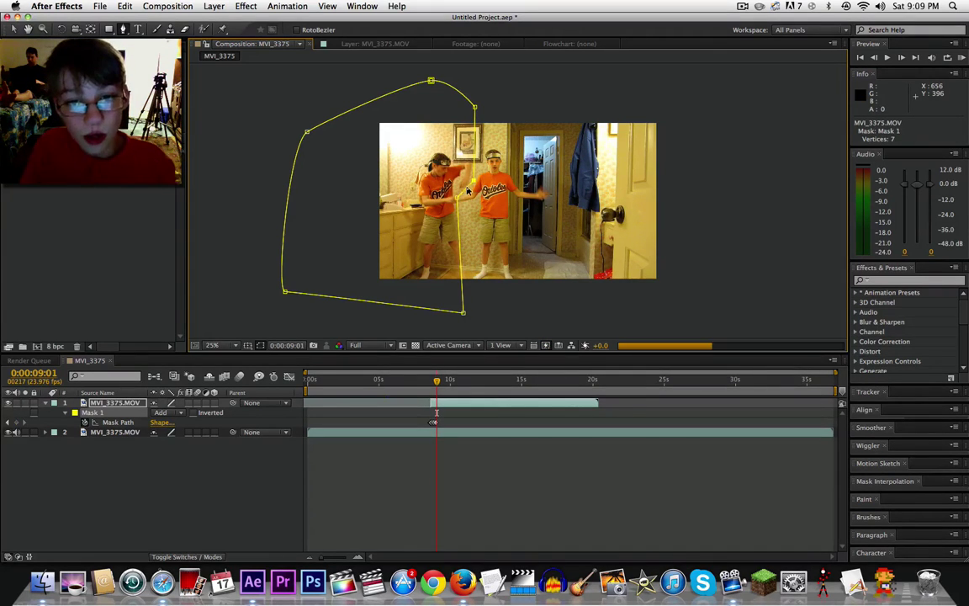
pyautogui.moveTo(459, 202)
pyautogui.mouseDown()
pyautogui.moveTo(417, 215)
pyautogui.moveTo(457, 213)
pyautogui.moveTo(464, 191)
pyautogui.mouseUp()
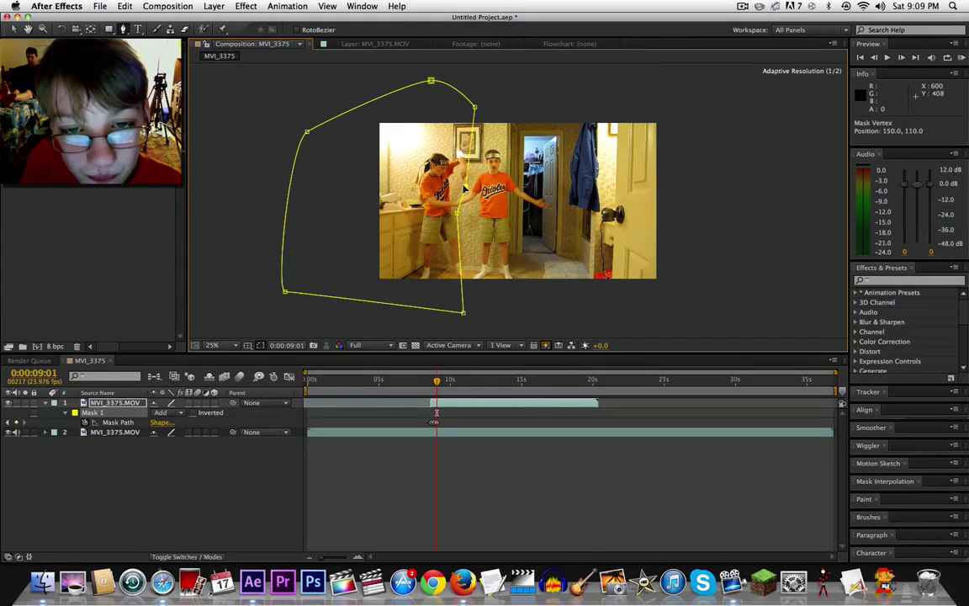
pyautogui.moveTo(431, 81); pyautogui.dragTo(472, 169)
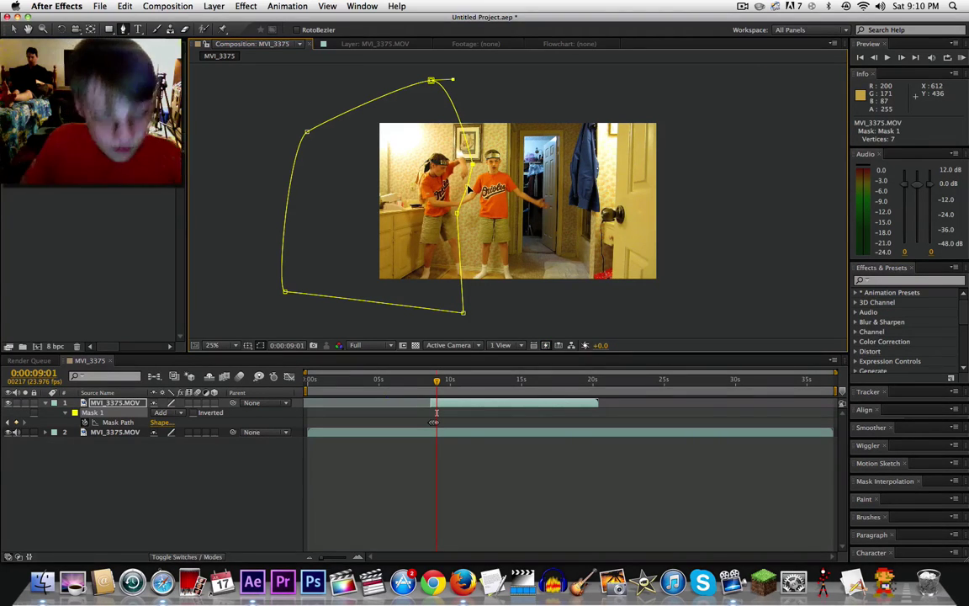
# - Fine-tune the mask vertex just below the touching hands at 100% magnification, moving it slightly down and right
pyautogui.press('.')
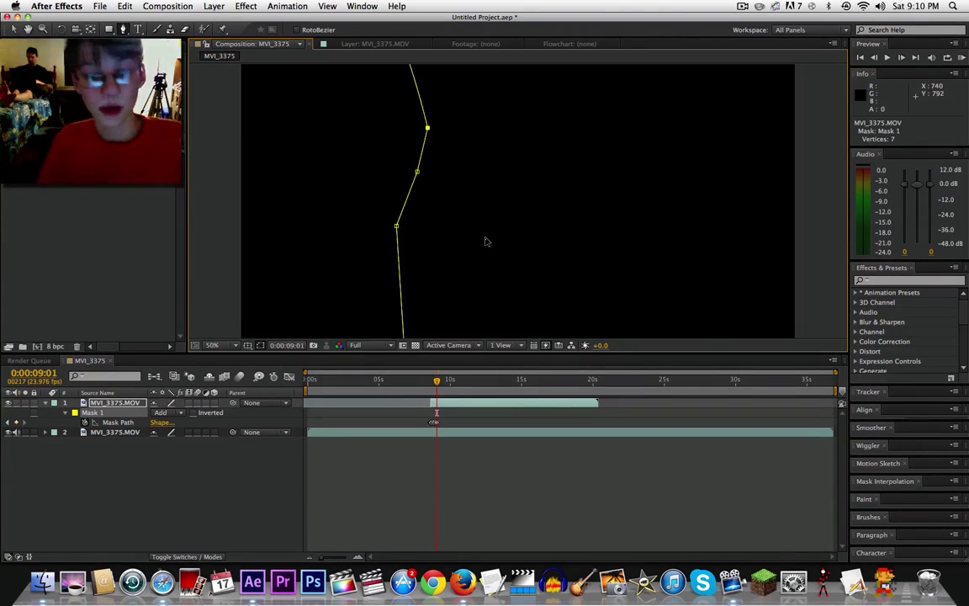
pyautogui.press('.')
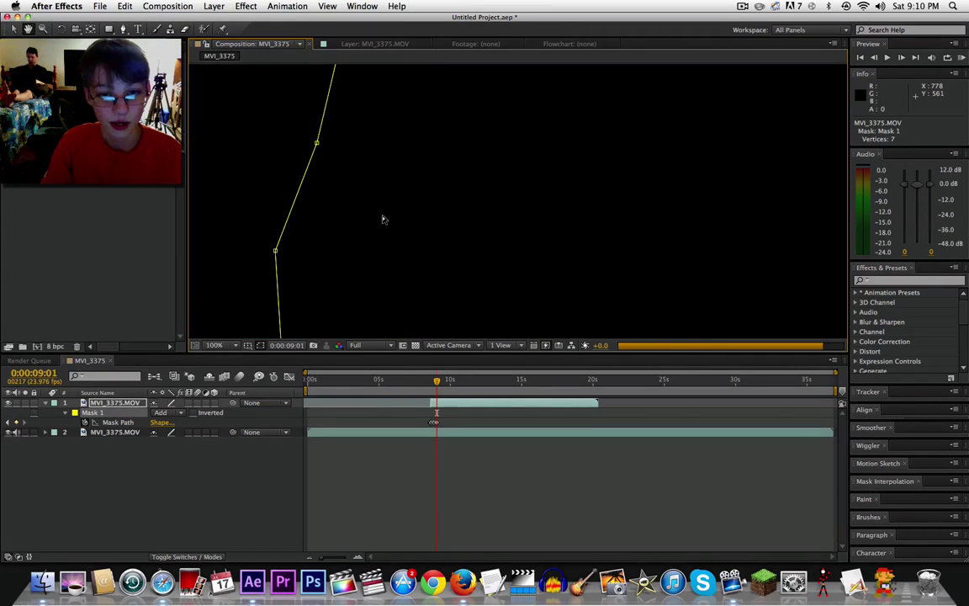
pyautogui.moveTo(383, 218); pyautogui.dragTo(510, 208)
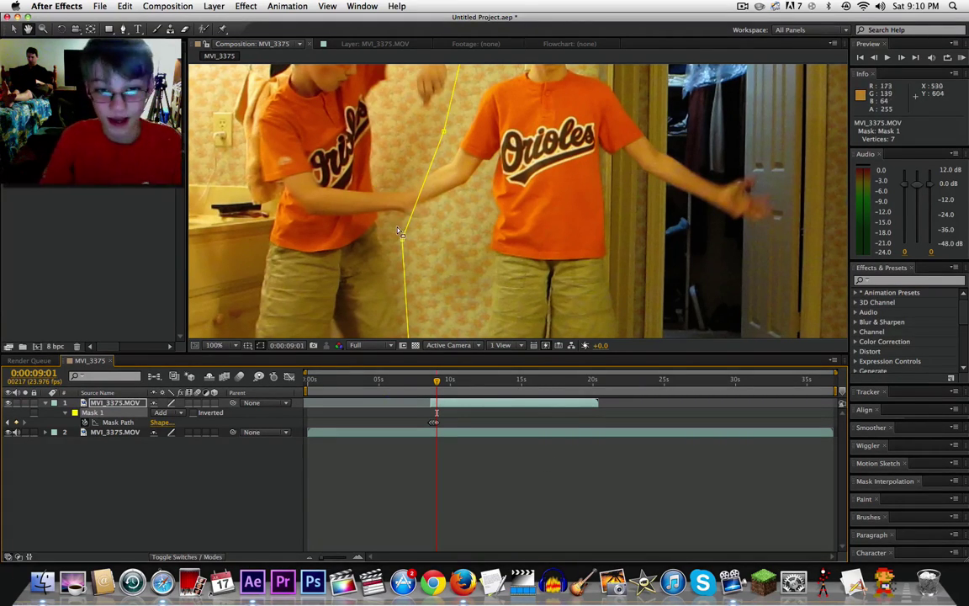
pyautogui.press('v')
pyautogui.moveTo(402, 240); pyautogui.dragTo(405, 245)
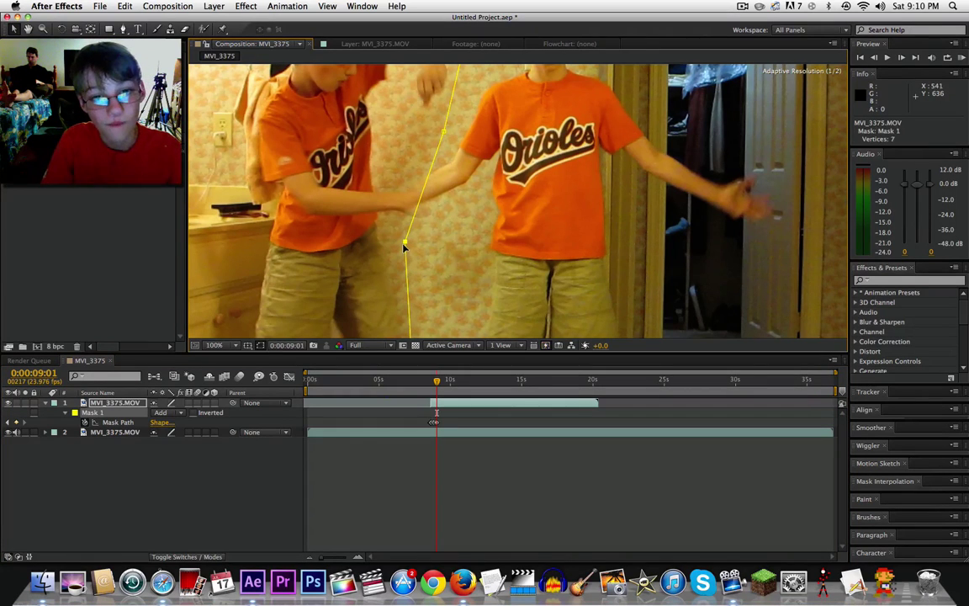
# - At 0:00:09:02, move the mask vertex by the hands up and left, and shift the two vertices above it down and left
pyautogui.press('pagedown')
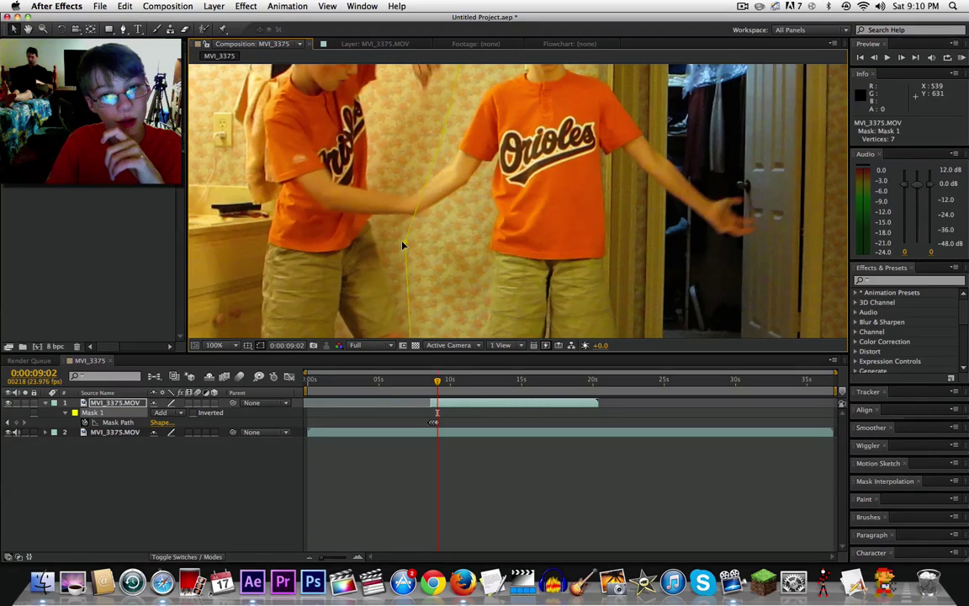
pyautogui.moveTo(402, 245); pyautogui.dragTo(388, 217)
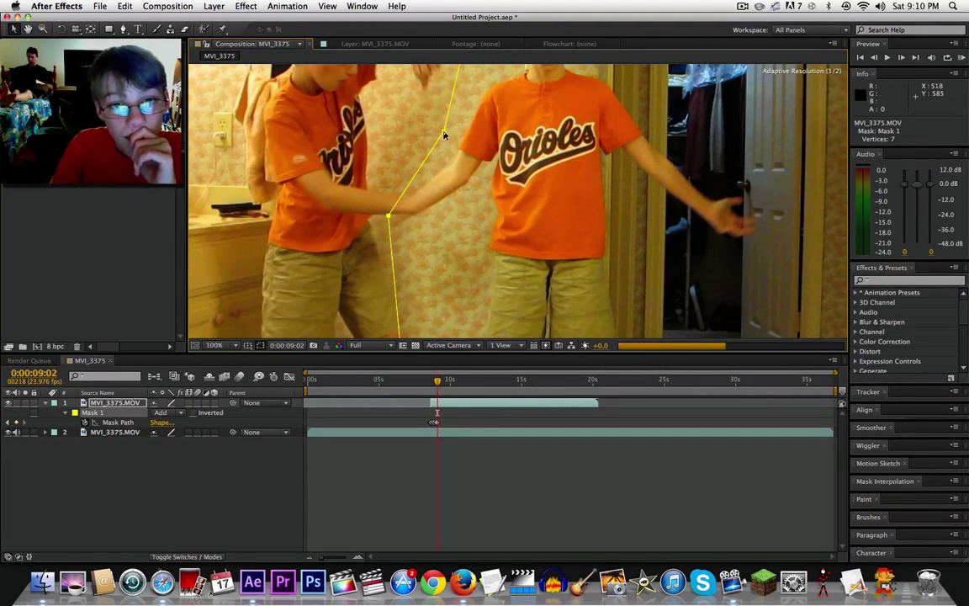
pyautogui.moveTo(444, 134); pyautogui.dragTo(417, 156)
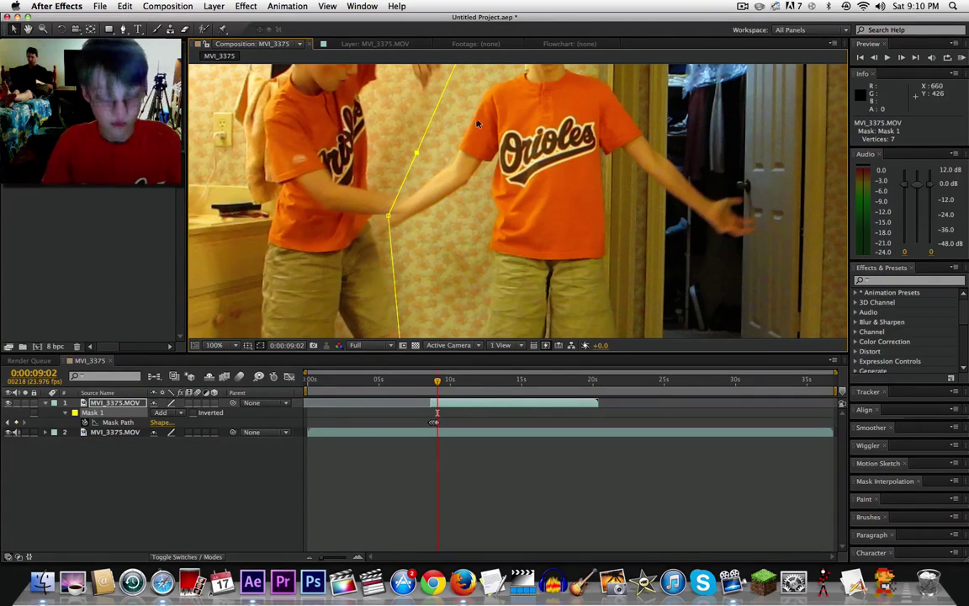
pyautogui.moveTo(469, 133); pyautogui.dragTo(423, 269)
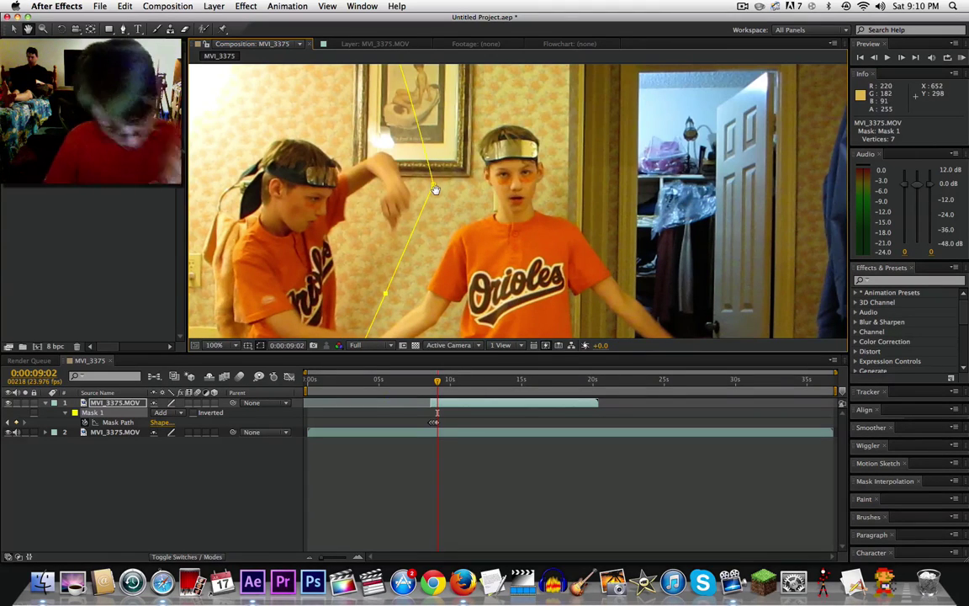
pyautogui.moveTo(434, 188); pyautogui.dragTo(425, 195)
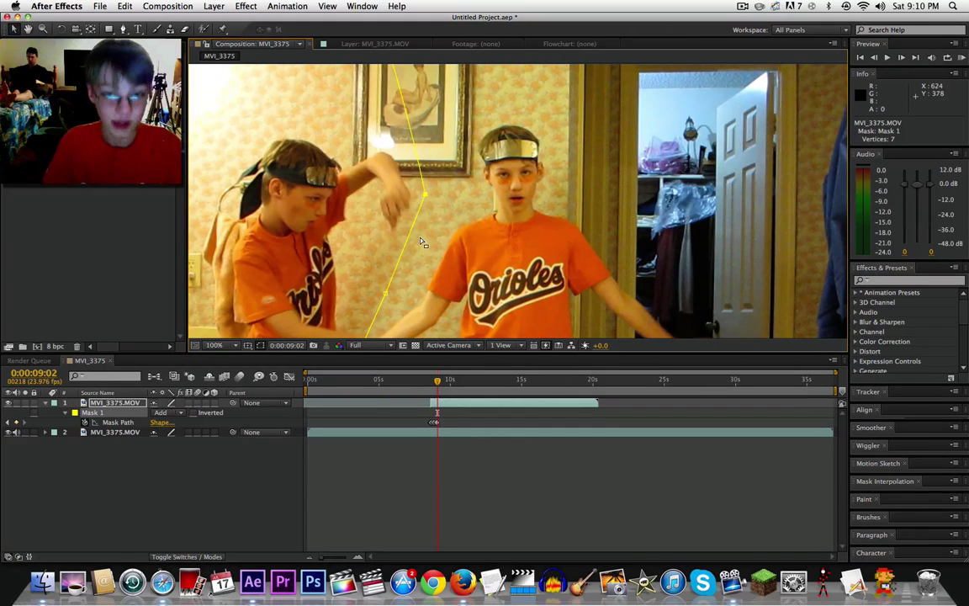
# - At 0:00:09:03, move the mask vertex by the touching hands down and left to follow the right figure's hand
pyautogui.press('pagedown')
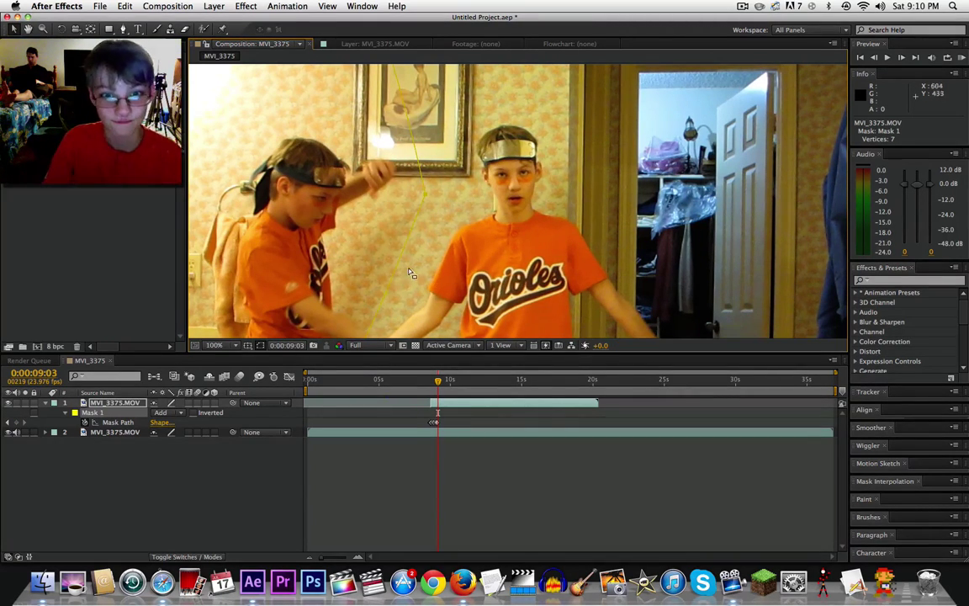
pyautogui.moveTo(406, 272); pyautogui.dragTo(424, 221)
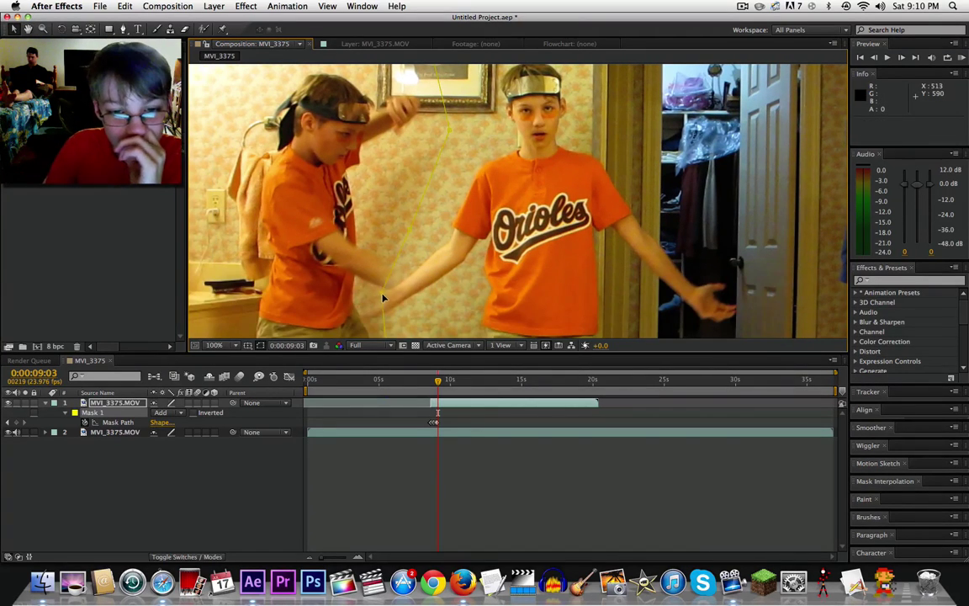
pyautogui.moveTo(379, 292)
pyautogui.mouseDown()
pyautogui.moveTo(375, 318)
pyautogui.moveTo(367, 303)
pyautogui.mouseUp()
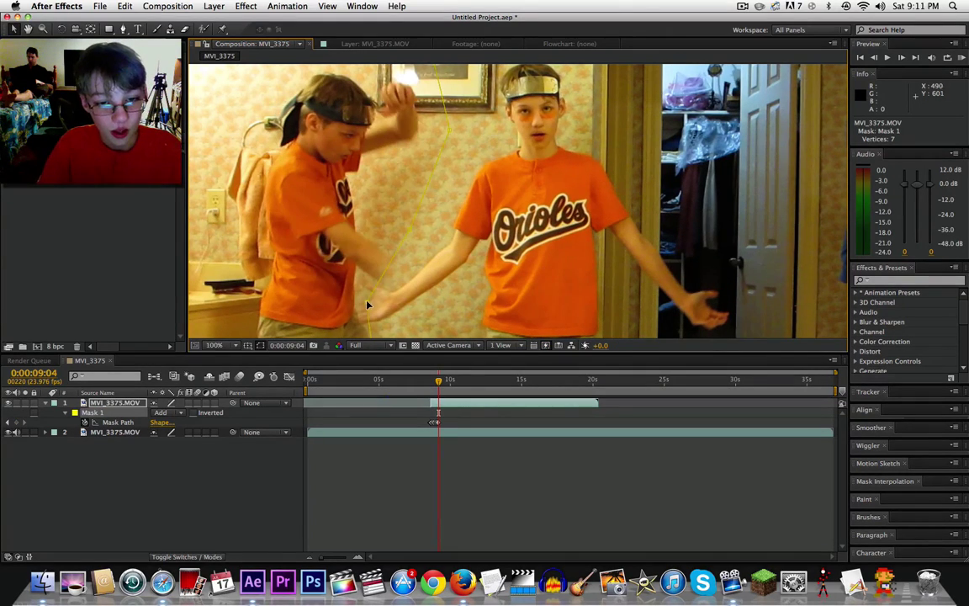
# - At 0:00:09:04, shift the hand and middle mask vertices slightly left and pull the upper vertex down and left between the figures
pyautogui.moveTo(366, 308); pyautogui.dragTo(359, 303)
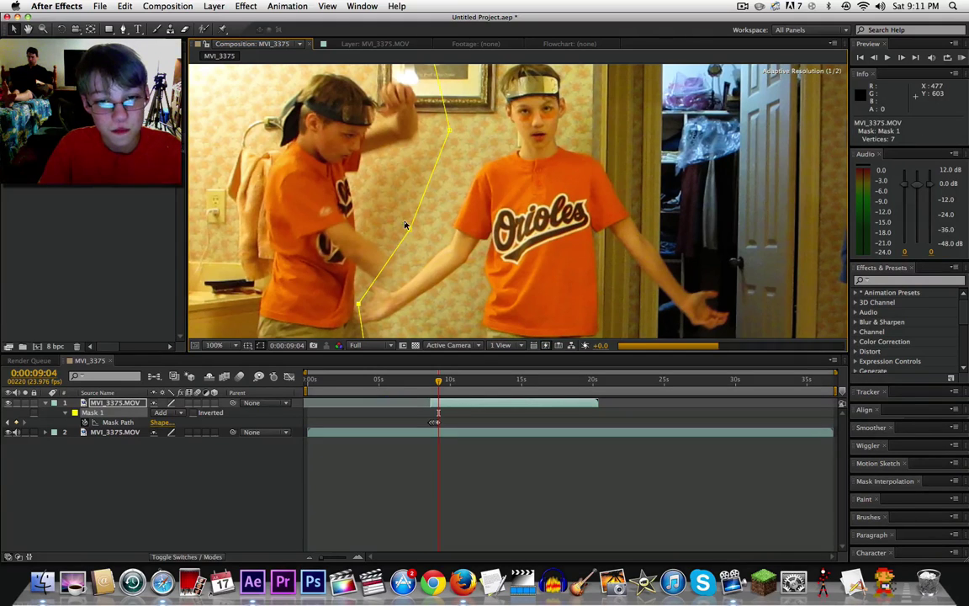
pyautogui.moveTo(412, 233); pyautogui.dragTo(407, 232)
pyautogui.moveTo(449, 140); pyautogui.dragTo(430, 168)
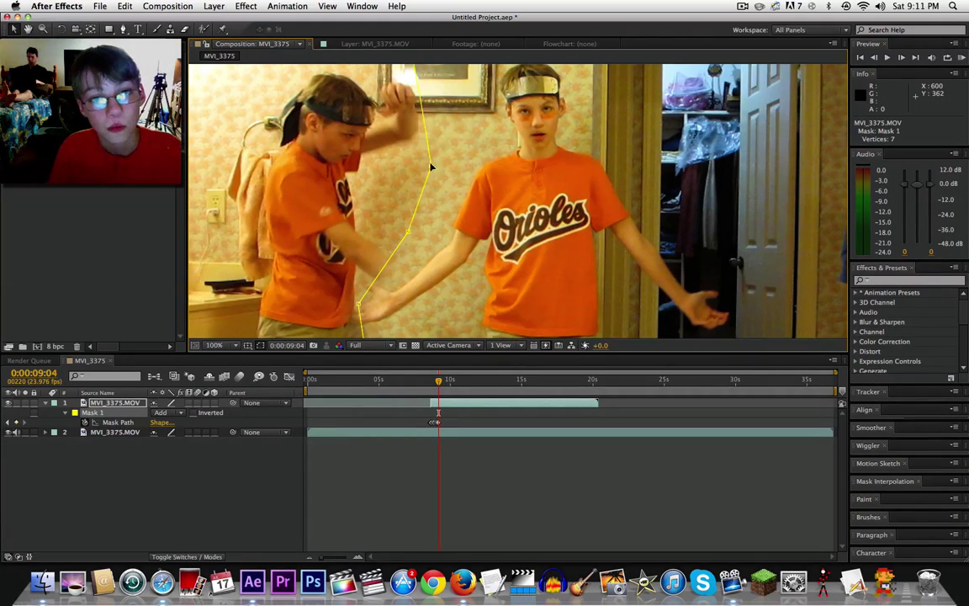
# - At 0:00:09:07 and 0:00:09:08, shift the middle mask vertex down and right, clear of the left figure's arm
pyautogui.press('pagedown')
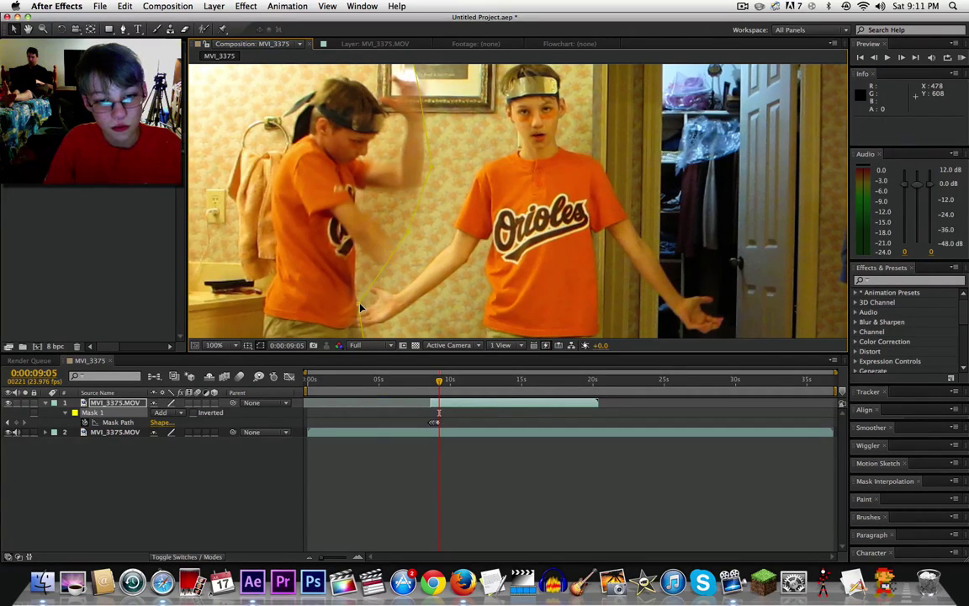
pyautogui.press('pagedown')
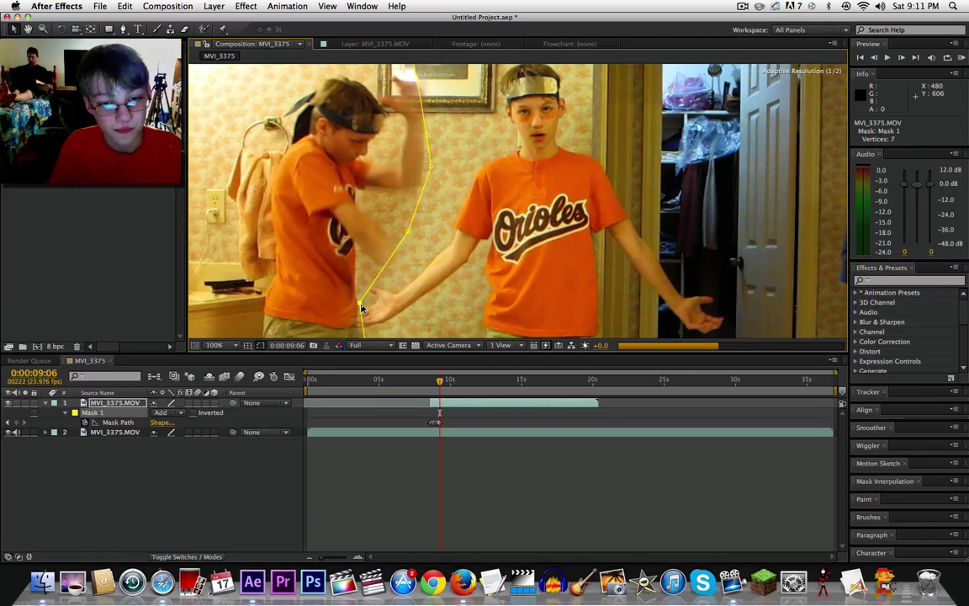
pyautogui.press('pagedown')
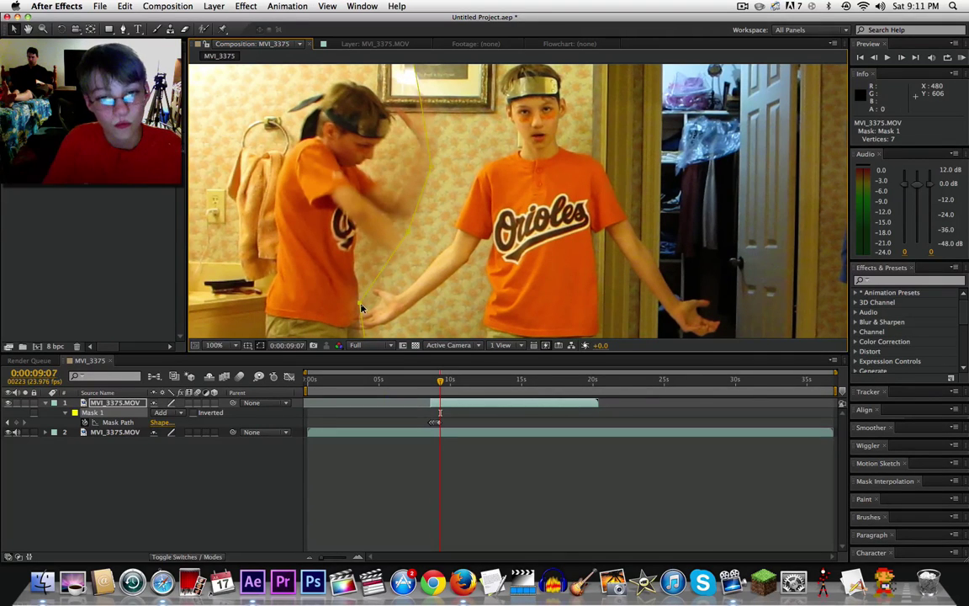
pyautogui.moveTo(400, 232); pyautogui.dragTo(417, 251)
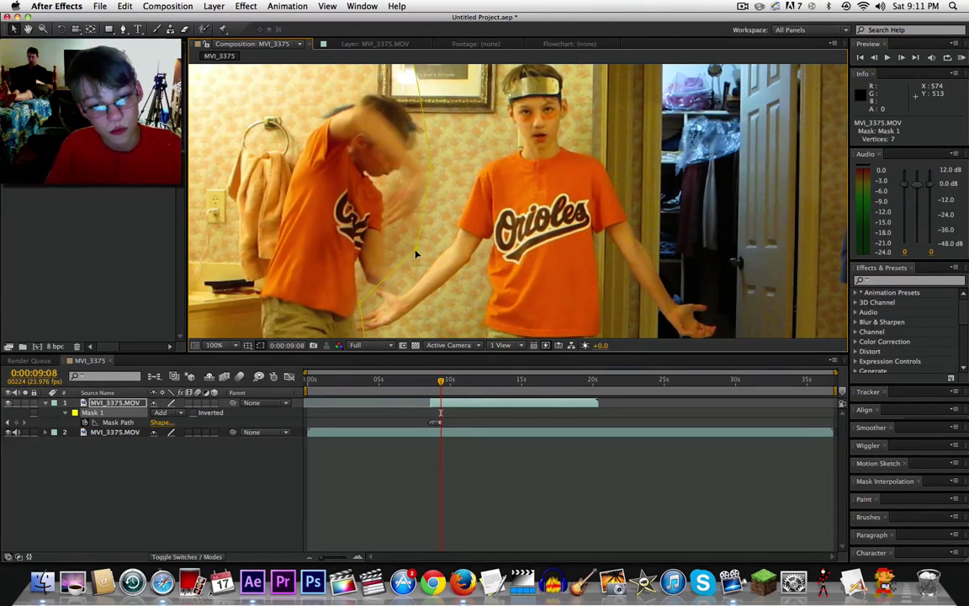
pyautogui.moveTo(416, 254); pyautogui.dragTo(422, 243)
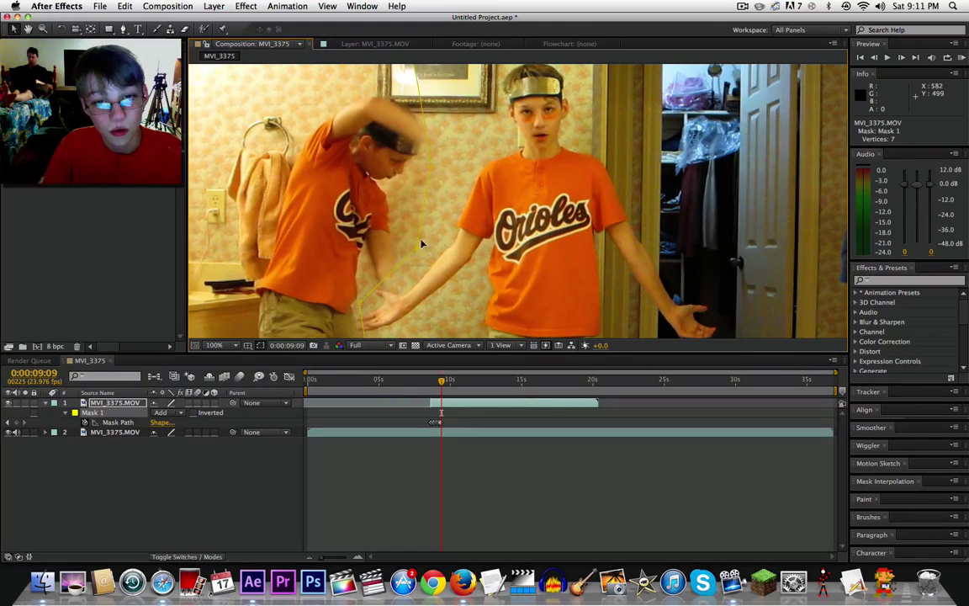
# - At 0:00:09:09, move the upper mask vertex right, the hand vertex down, and the middle vertex down and right to the forearm
pyautogui.moveTo(447, 165); pyautogui.dragTo(450, 164)
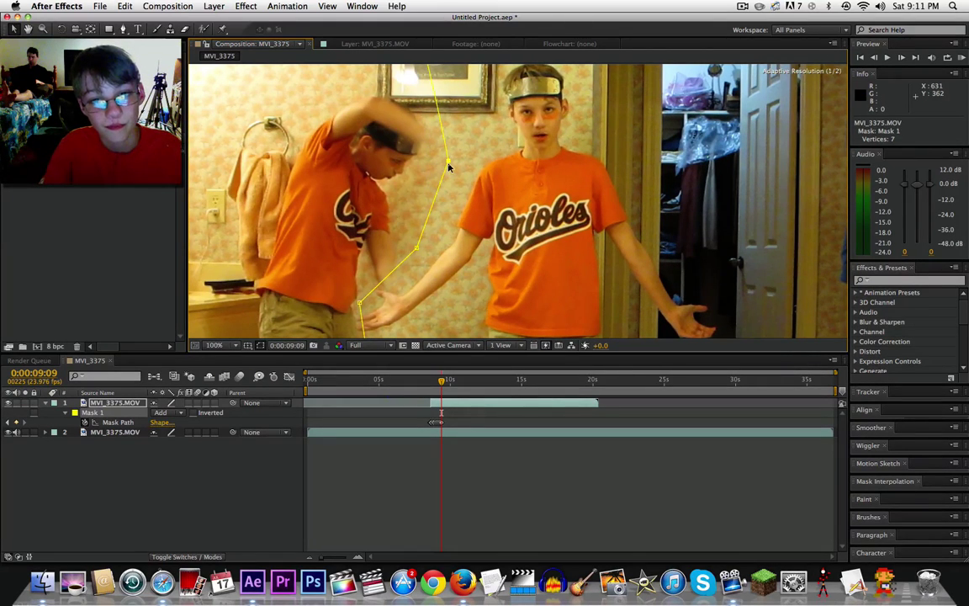
pyautogui.moveTo(359, 308); pyautogui.dragTo(358, 324)
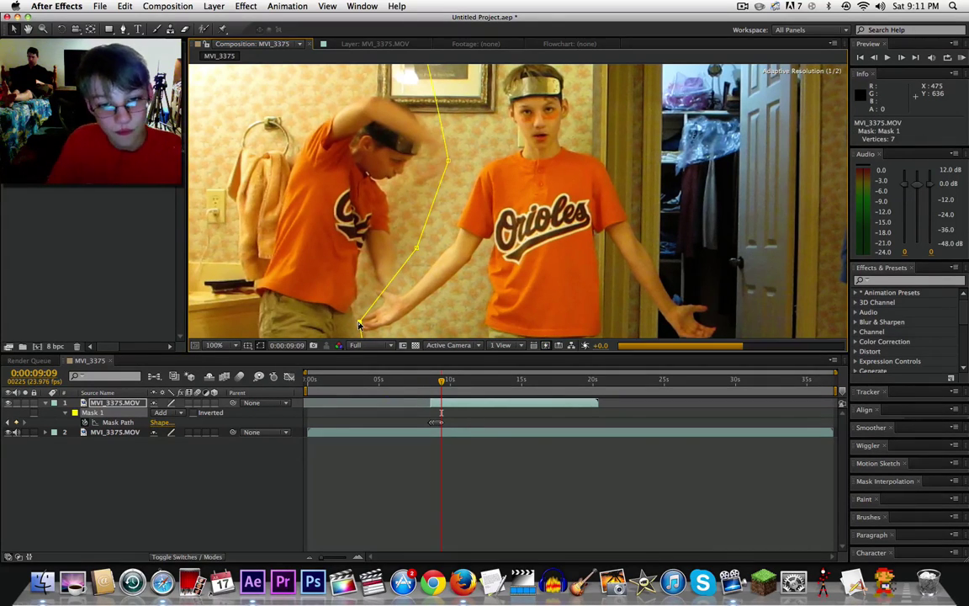
pyautogui.moveTo(416, 250); pyautogui.dragTo(427, 279)
pyautogui.press('pagedown')
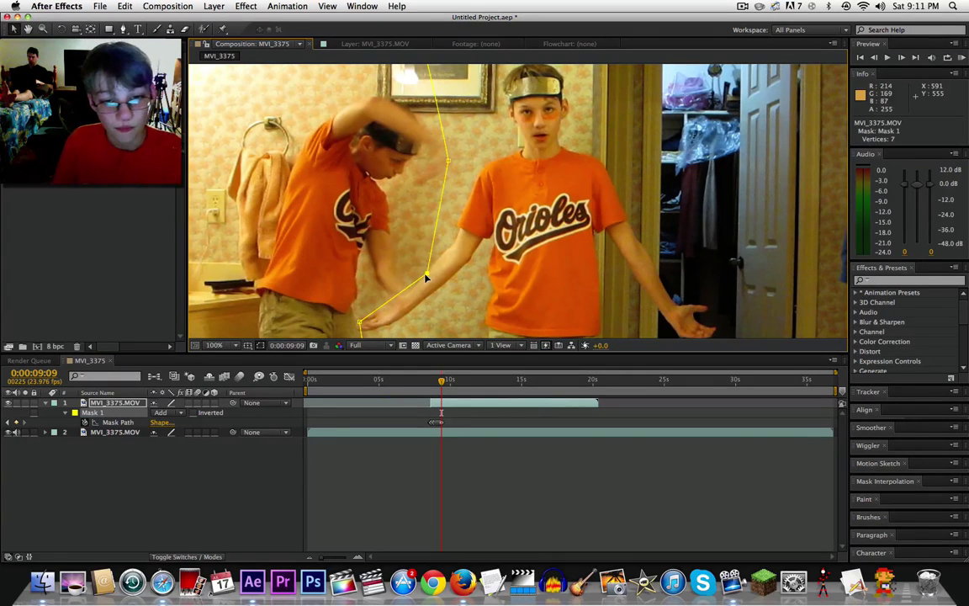
# - At 0:00:09:10 and 0:00:09:11, nudge the hand vertex down and right, and pull the middle mask vertex down and left along the forearm
pyautogui.click(358, 324)
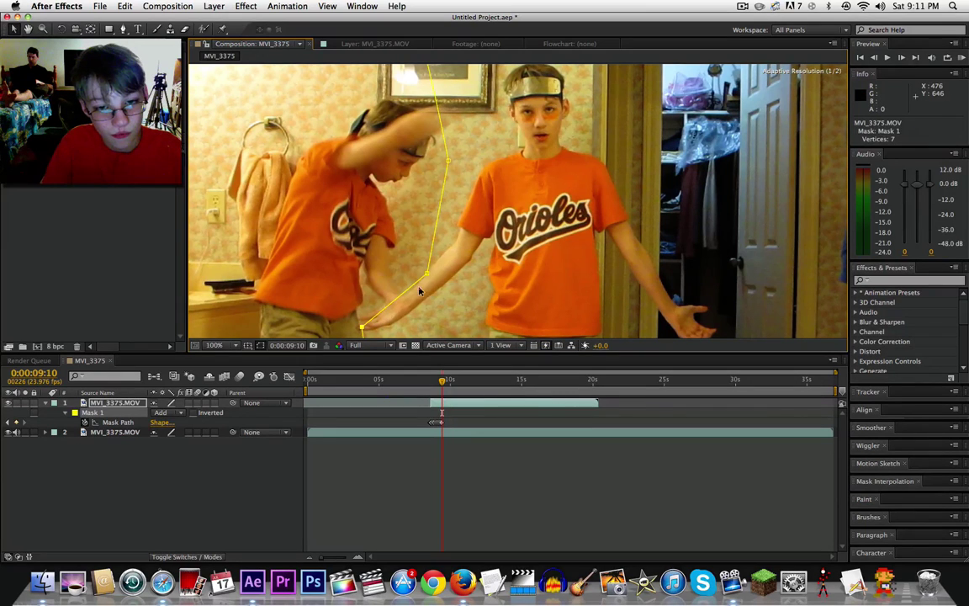
pyautogui.moveTo(382, 243); pyautogui.dragTo(407, 281)
pyautogui.press('pagedown')
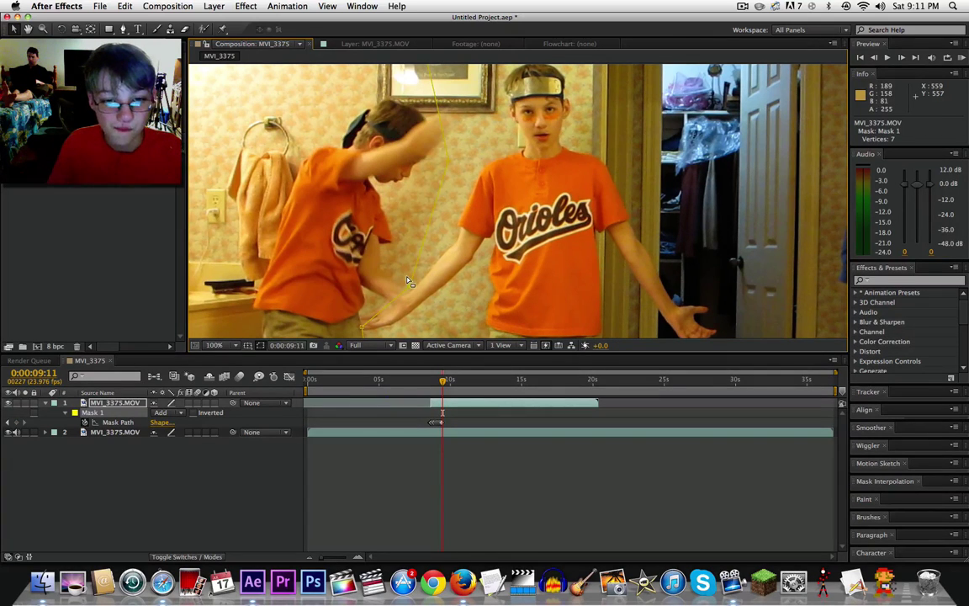
pyautogui.moveTo(410, 288); pyautogui.dragTo(414, 289)
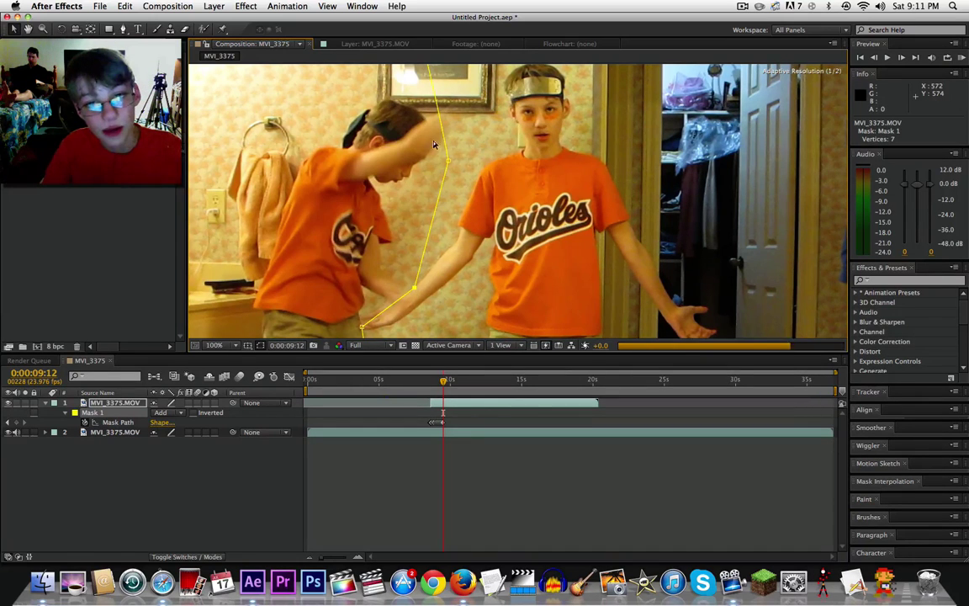
# - At 0:00:09:12, shift the upper and middle mask vertices up and right, and raise the vertex at the right figure's hand
pyautogui.press('pagedown')
pyautogui.moveTo(416, 288); pyautogui.dragTo(431, 272)
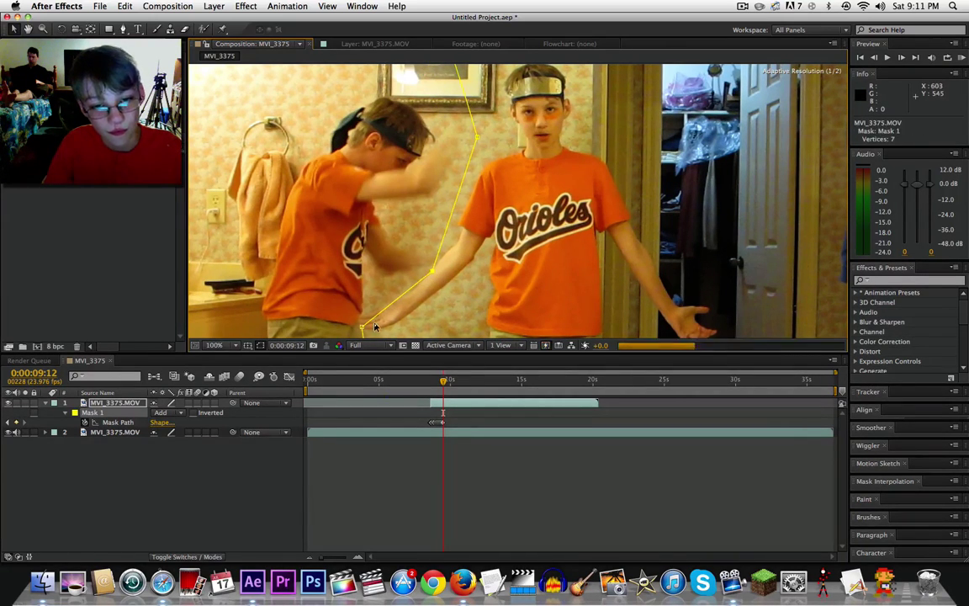
pyautogui.moveTo(364, 331); pyautogui.dragTo(359, 316)
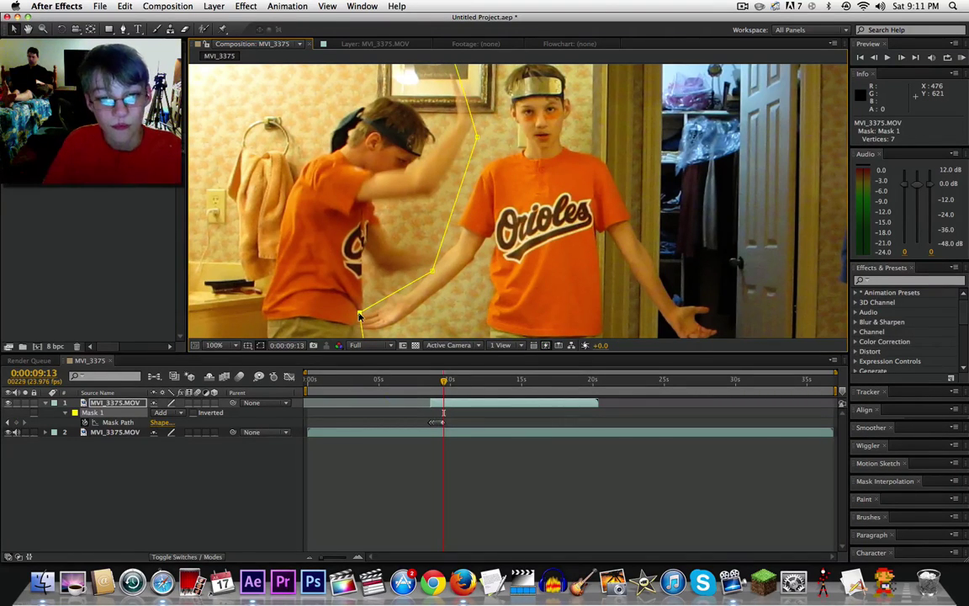
pyautogui.press('pagedown')
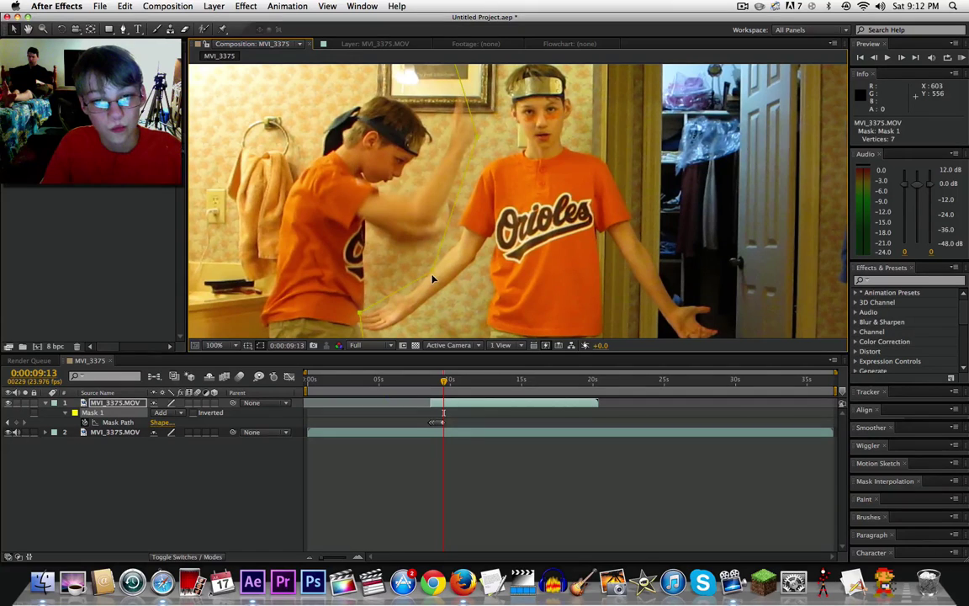
# - At 0:00:09:13, nudge the middle mask vertex up and left, and move the upper vertex right past the raised hand
pyautogui.moveTo(433, 278); pyautogui.dragTo(430, 268)
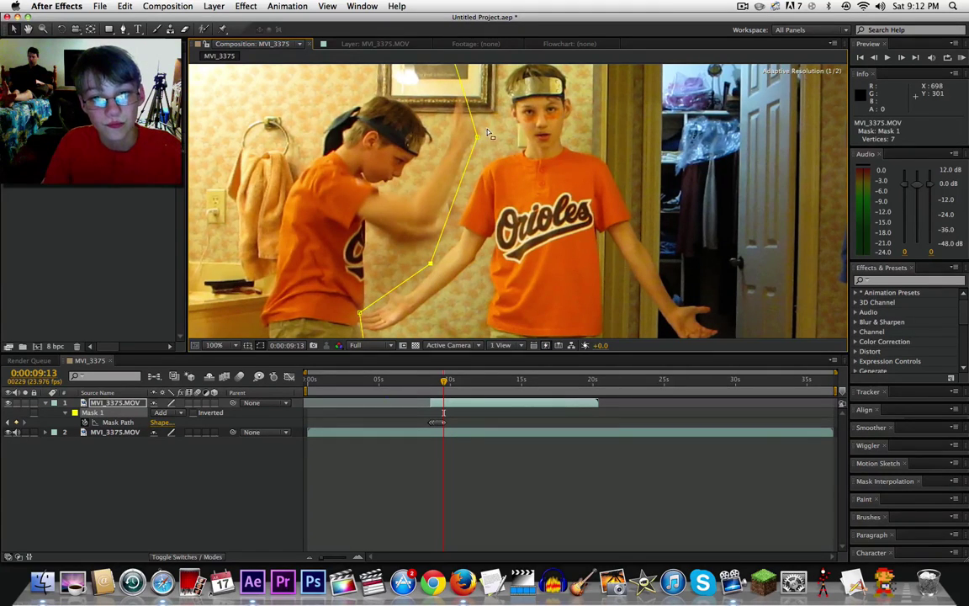
pyautogui.moveTo(444, 122); pyautogui.dragTo(491, 130)
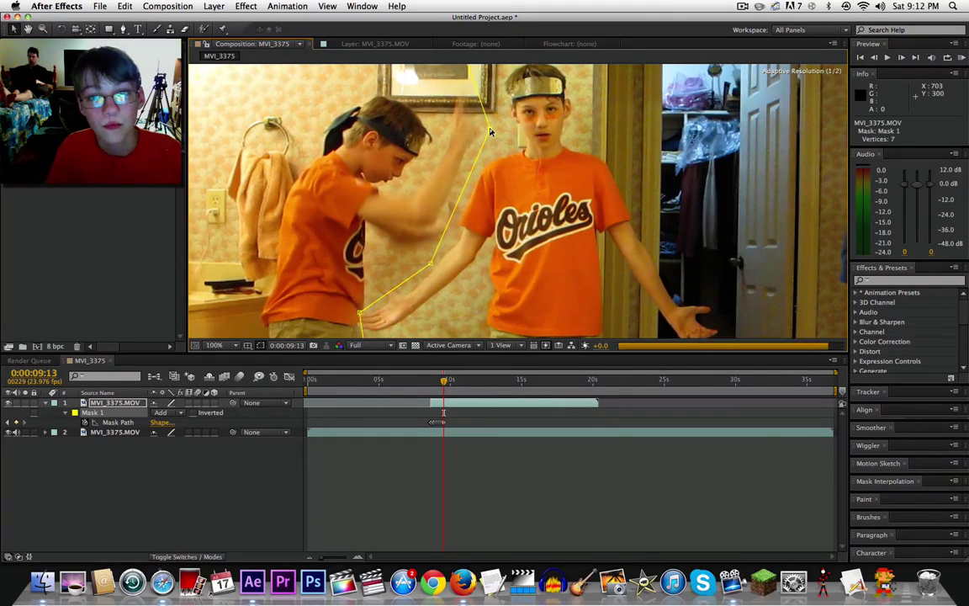
pyautogui.press('pagedown')
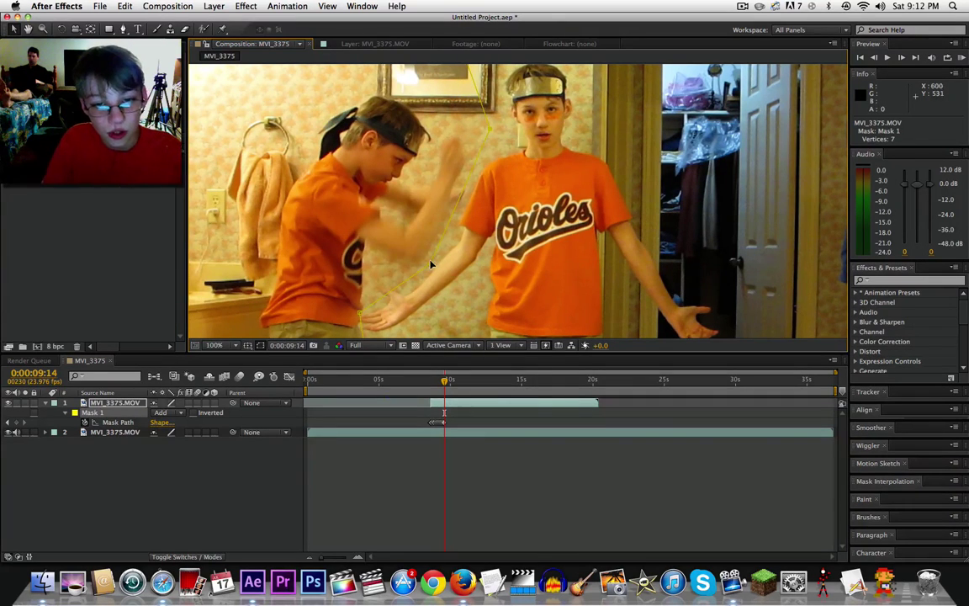
# - At 0:00:09:16, move the middle mask vertex slightly down and left, and the upper vertex down and right beside the shoulder
pyautogui.press('pagedown')
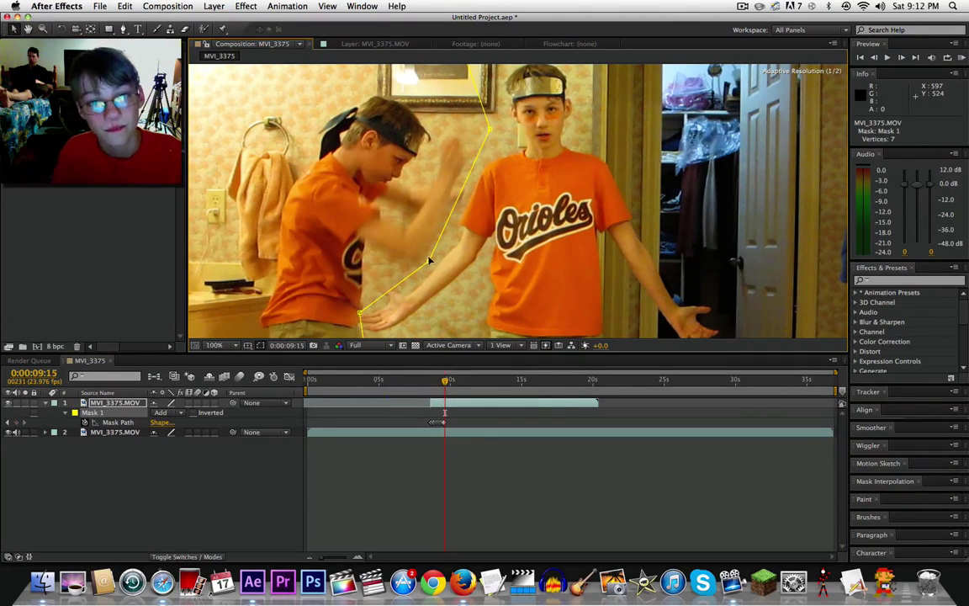
pyautogui.press('pagedown')
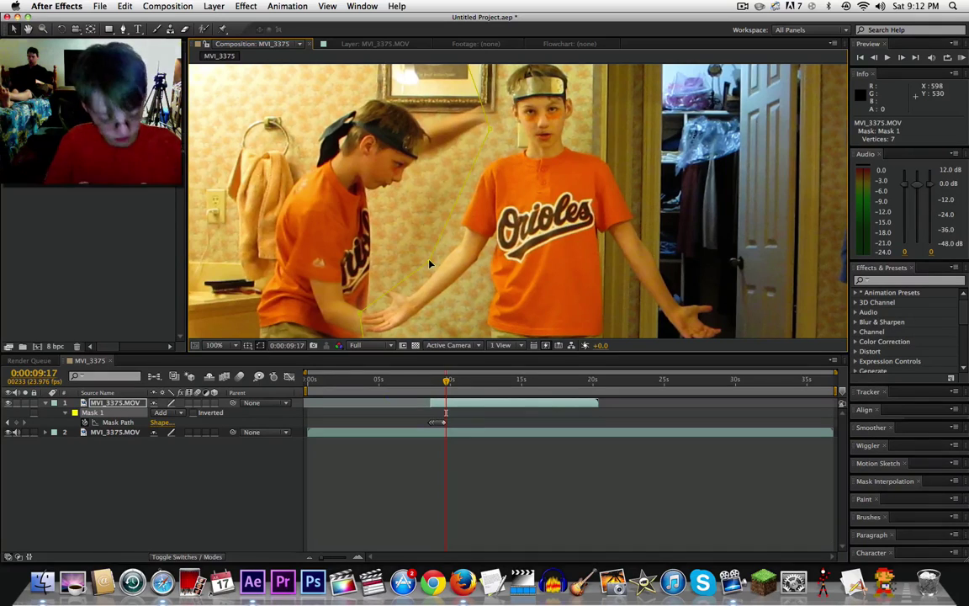
pyautogui.press('pageup')
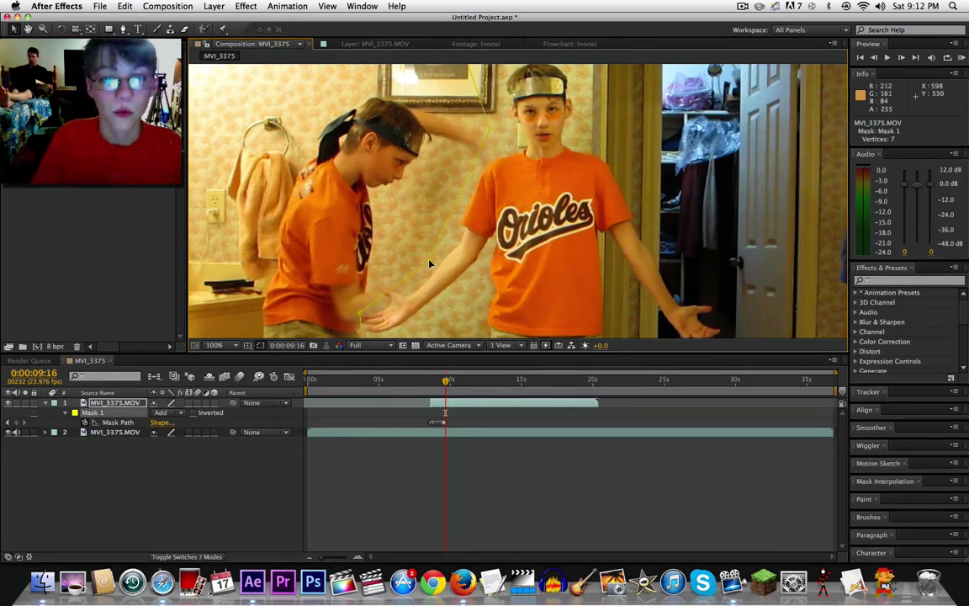
pyautogui.moveTo(429, 264); pyautogui.dragTo(427, 270)
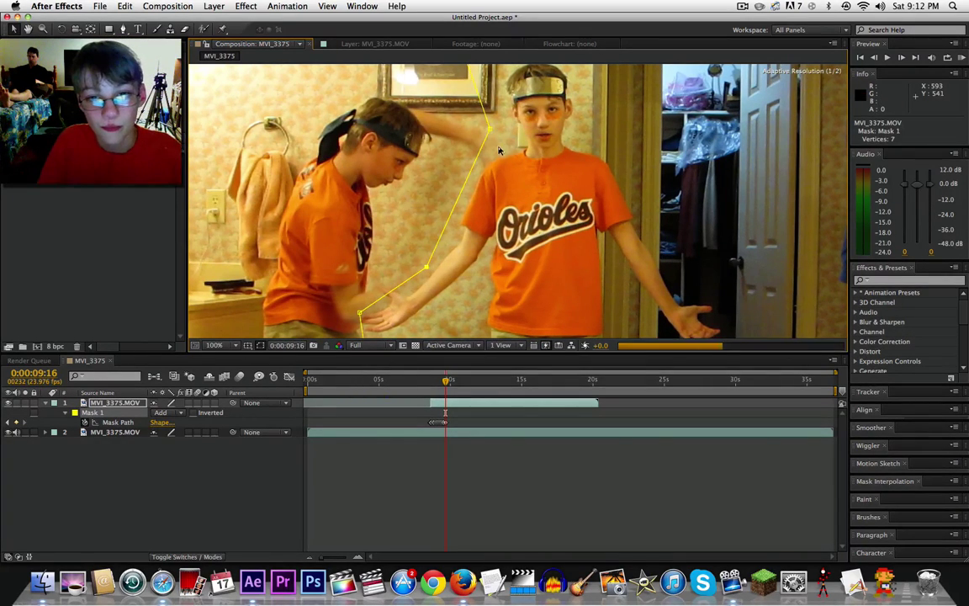
pyautogui.moveTo(488, 133); pyautogui.dragTo(501, 155)
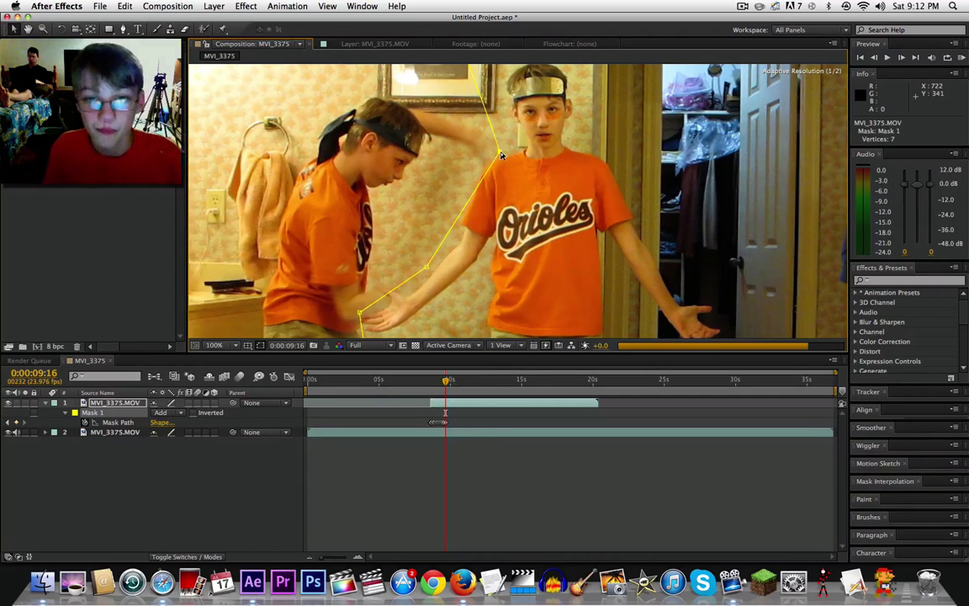
# - At 0:00:09:17, raise the mask vertex by the right figure's hand, and move the upper vertex up and right beyond the outstretched hand
pyautogui.click(362, 313)
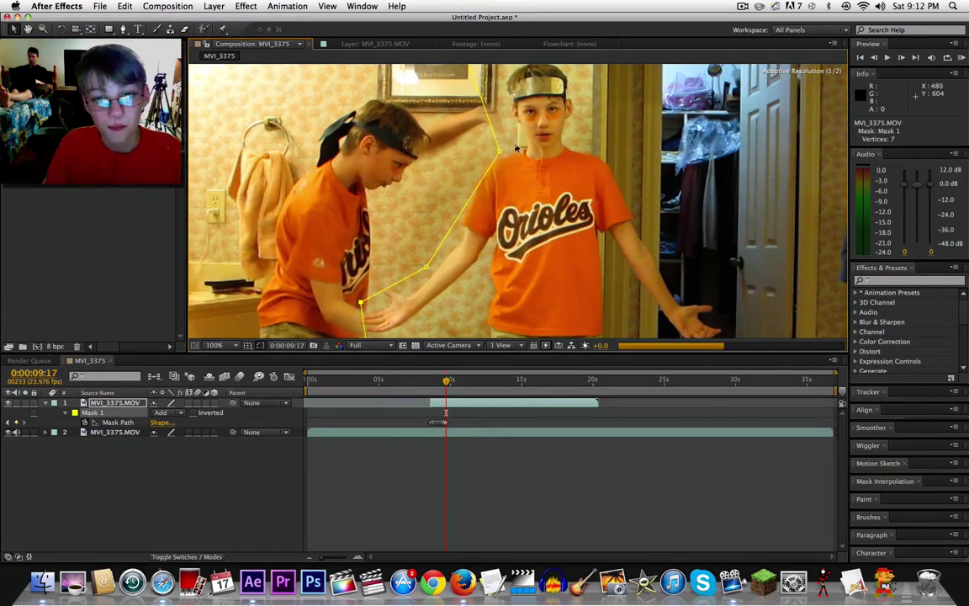
pyautogui.moveTo(499, 154); pyautogui.dragTo(507, 126)
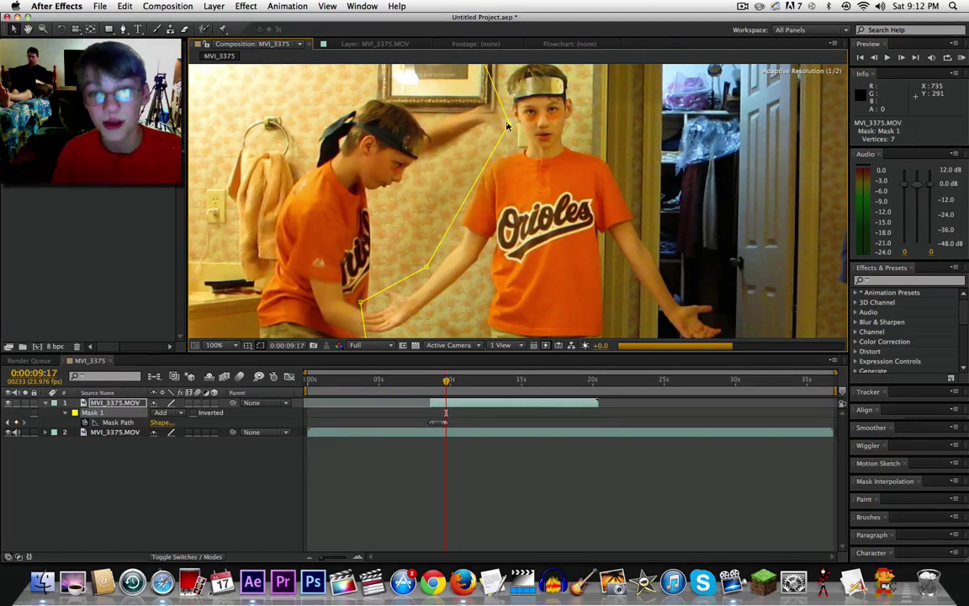
pyautogui.press('pagedown')
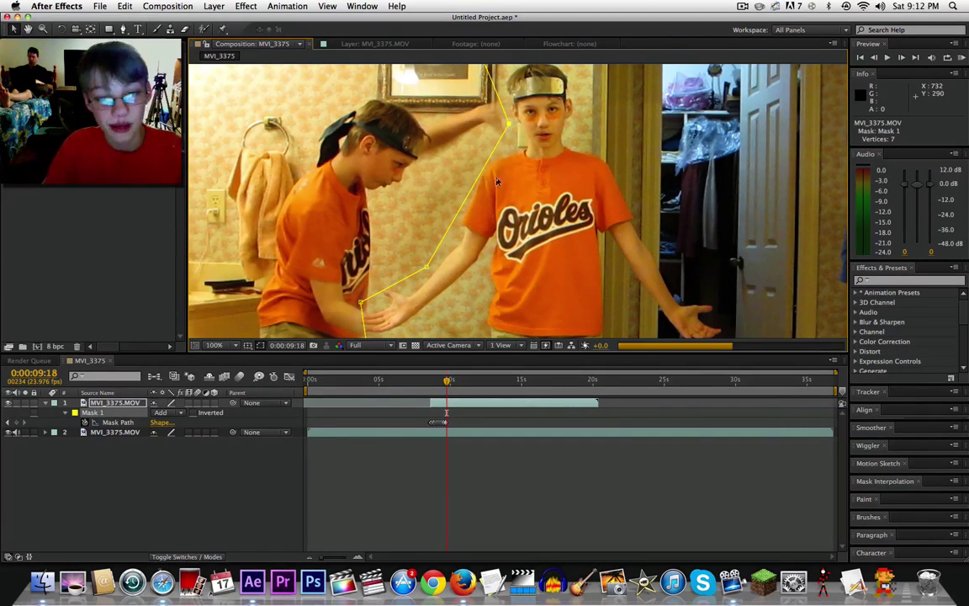
# - At 0:00:09:19, lower the upper mask vertex toward the right figure's shoulder and move the hand vertex slightly down
pyautogui.click(413, 281)
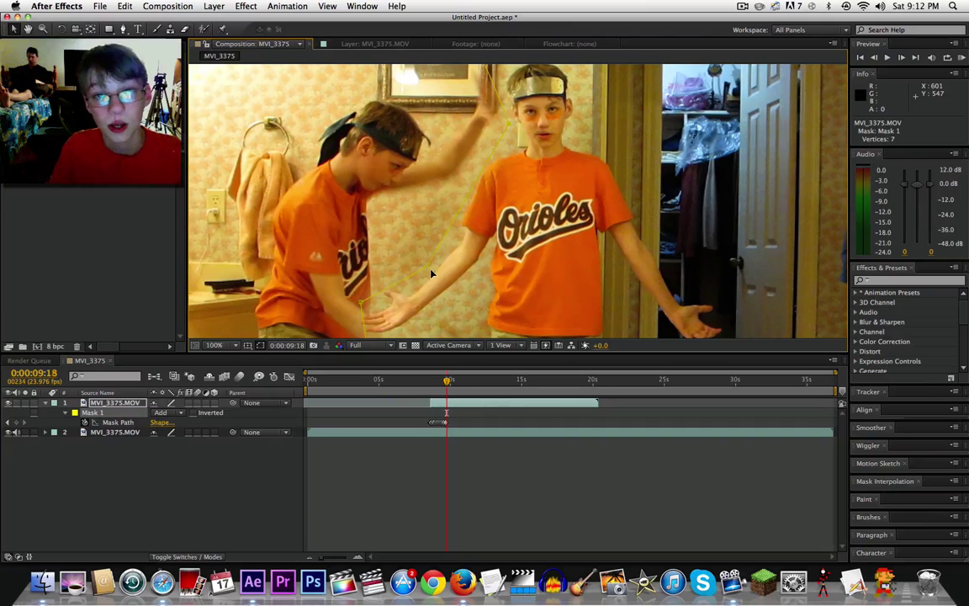
pyautogui.press('pagedown')
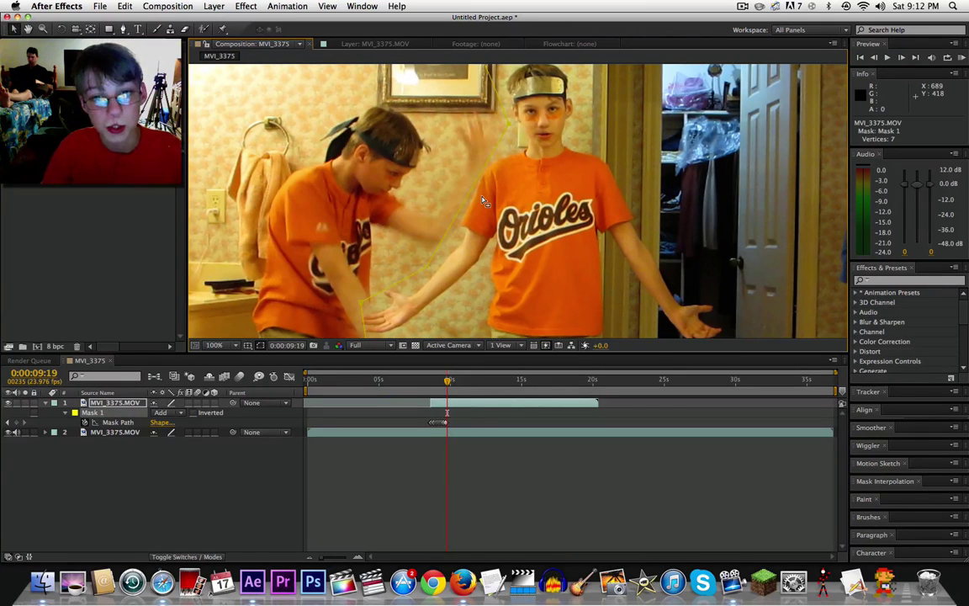
pyautogui.moveTo(463, 129); pyautogui.dragTo(510, 144)
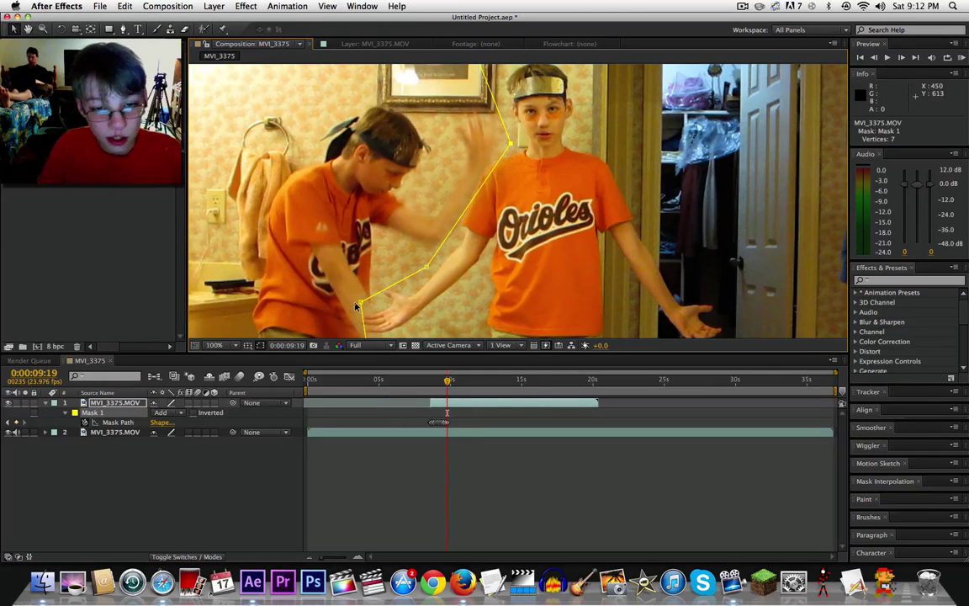
pyautogui.moveTo(360, 306); pyautogui.dragTo(361, 312)
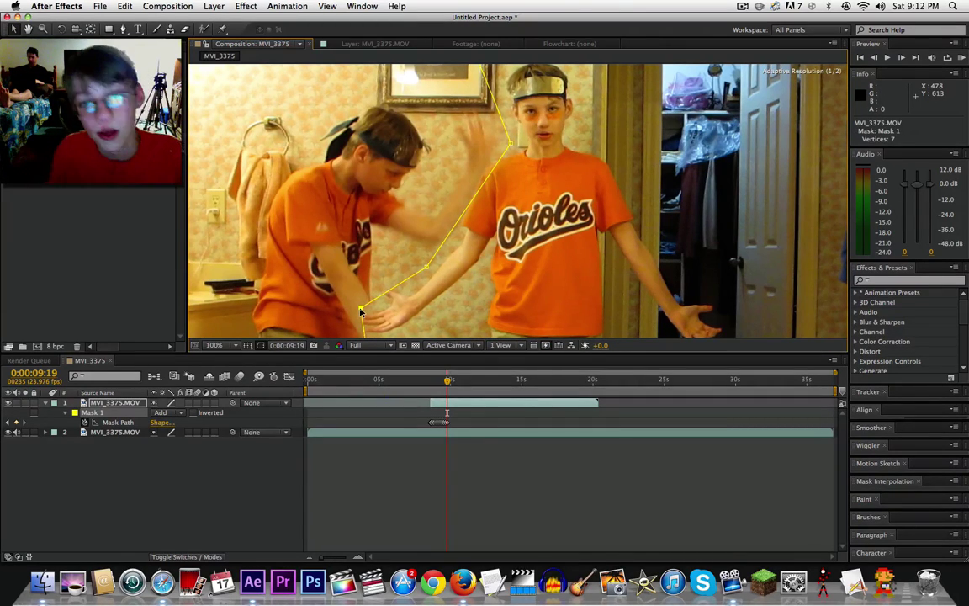
pyautogui.press('pagedown')
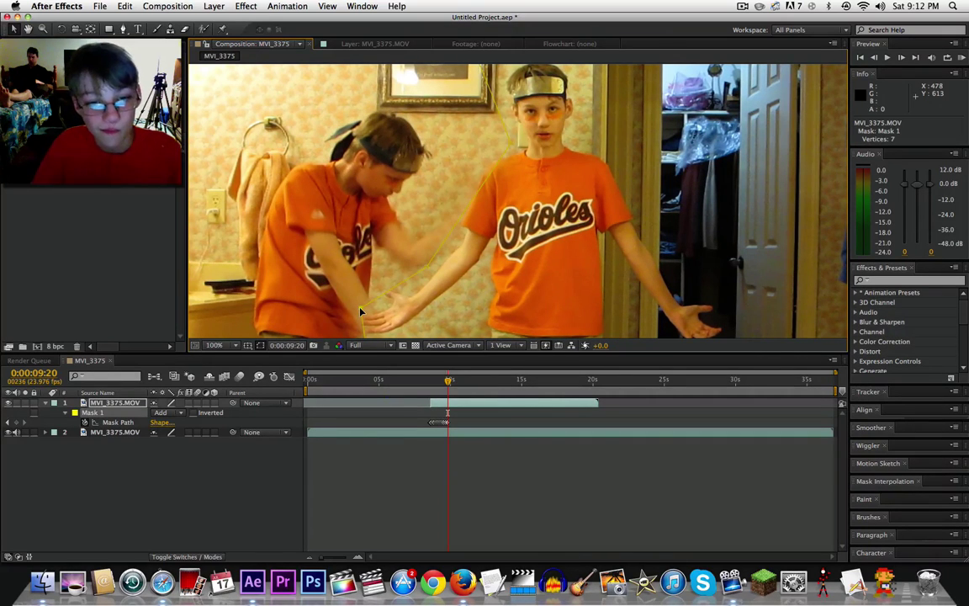
# - At 0:00:09:20 and 0:00:09:21, move the mask vertex between the hands down and slightly right to follow the left figure's hand
pyautogui.moveTo(360, 311); pyautogui.dragTo(361, 320)
pyautogui.press('pagedown')
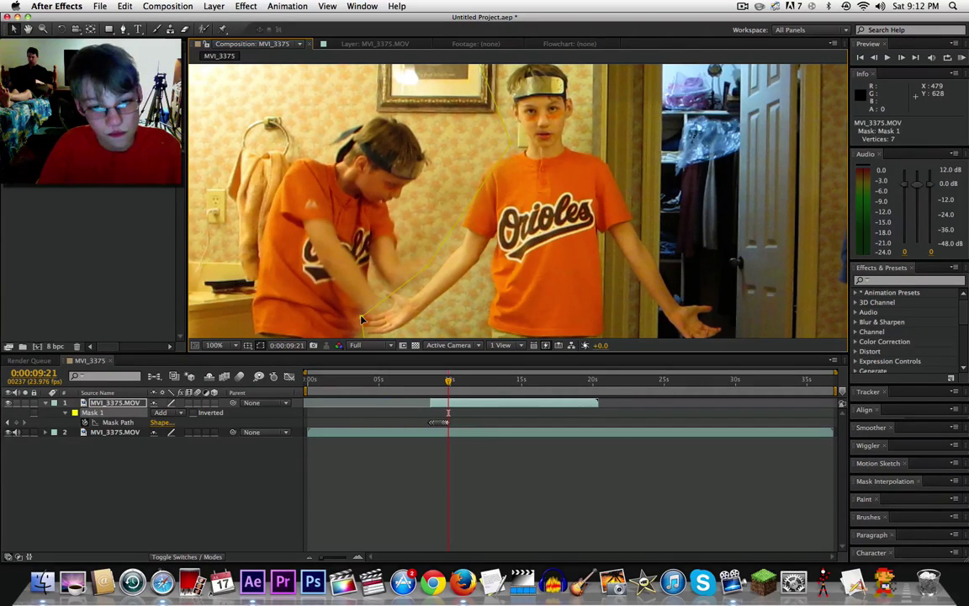
pyautogui.moveTo(362, 318); pyautogui.dragTo(367, 320)
pyautogui.press('pagedown')
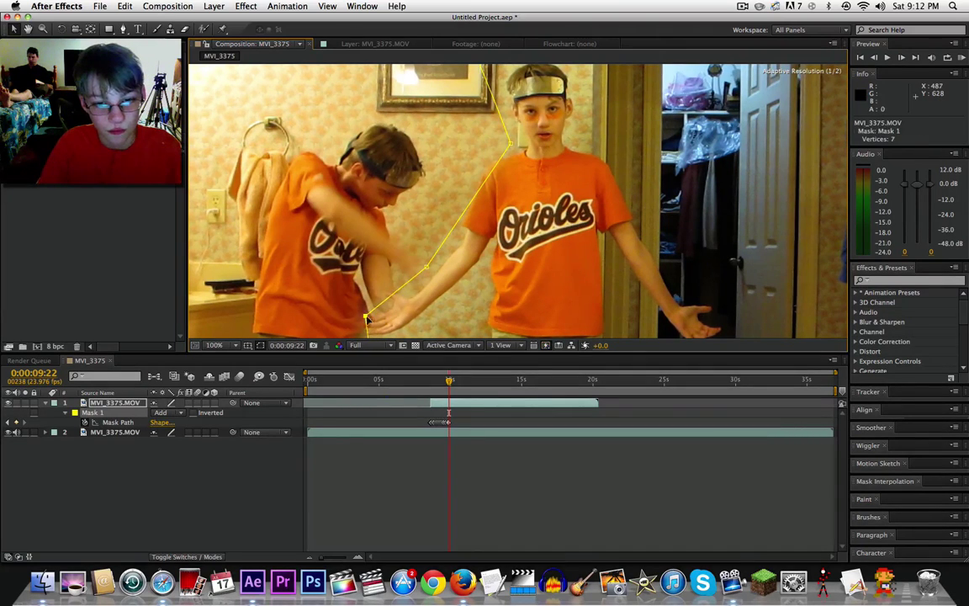
# - Lower the middle mask vertex onto the forearm at 0:00:09:22, and shift it up and right at 0:00:09:23
pyautogui.moveTo(425, 271); pyautogui.dragTo(428, 283)
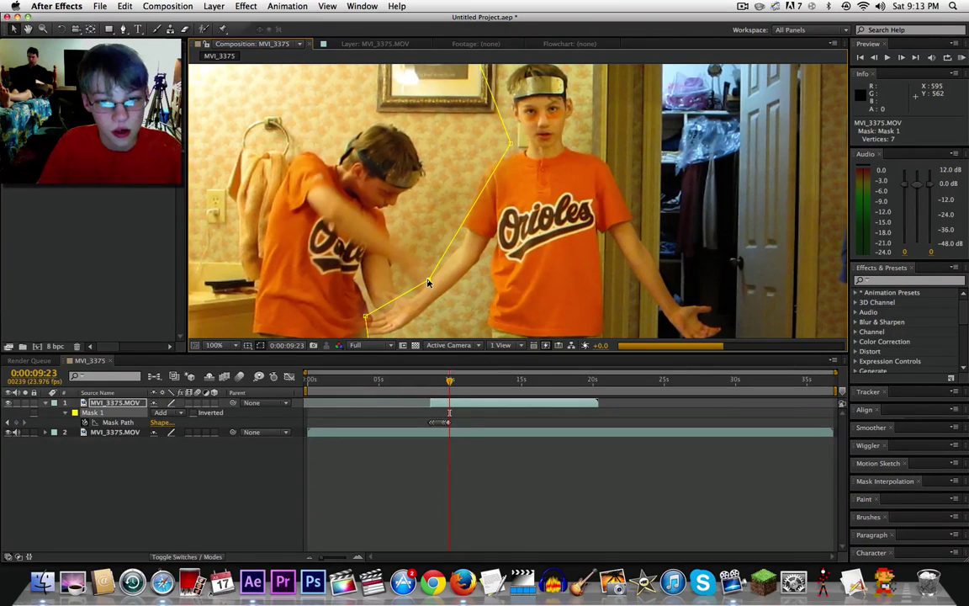
pyautogui.moveTo(428, 283); pyautogui.dragTo(440, 275)
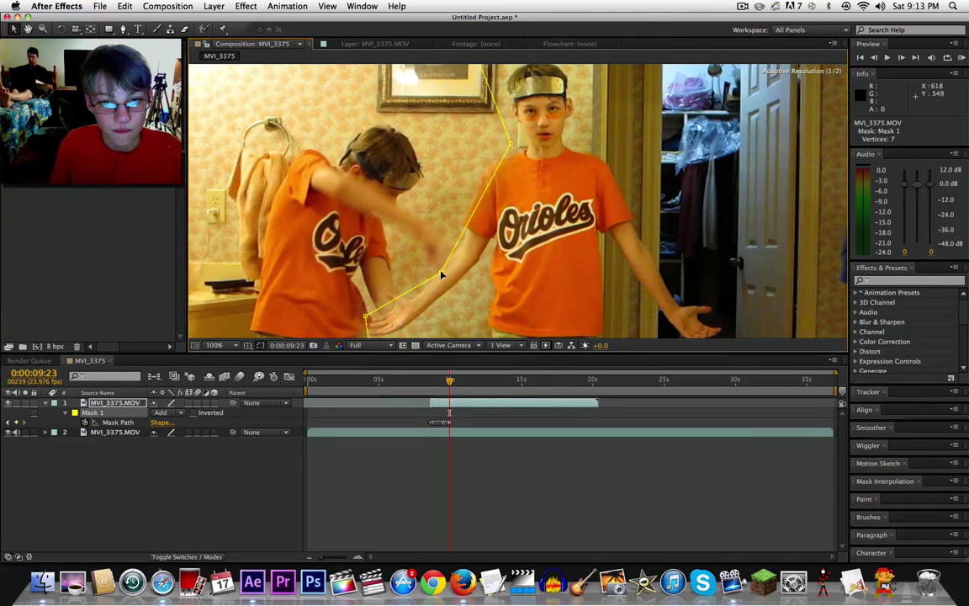
pyautogui.press('pagedown')
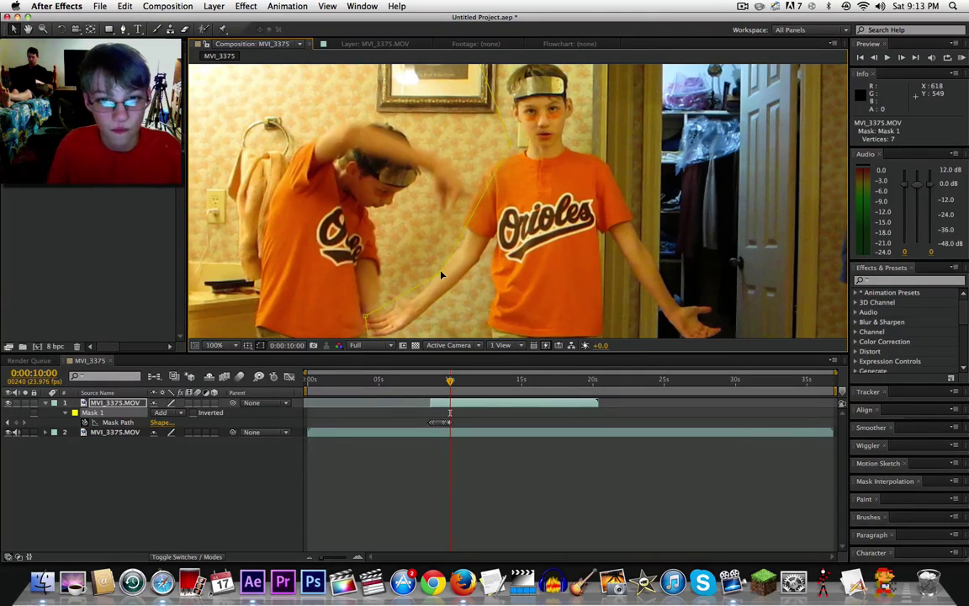
# - Raise the middle mask vertex above the right figure's forearm at 0:00:10:00, and move the hand vertex slightly up and right at 0:00:10:02
pyautogui.moveTo(441, 275); pyautogui.dragTo(451, 236)
pyautogui.press('pagedown')
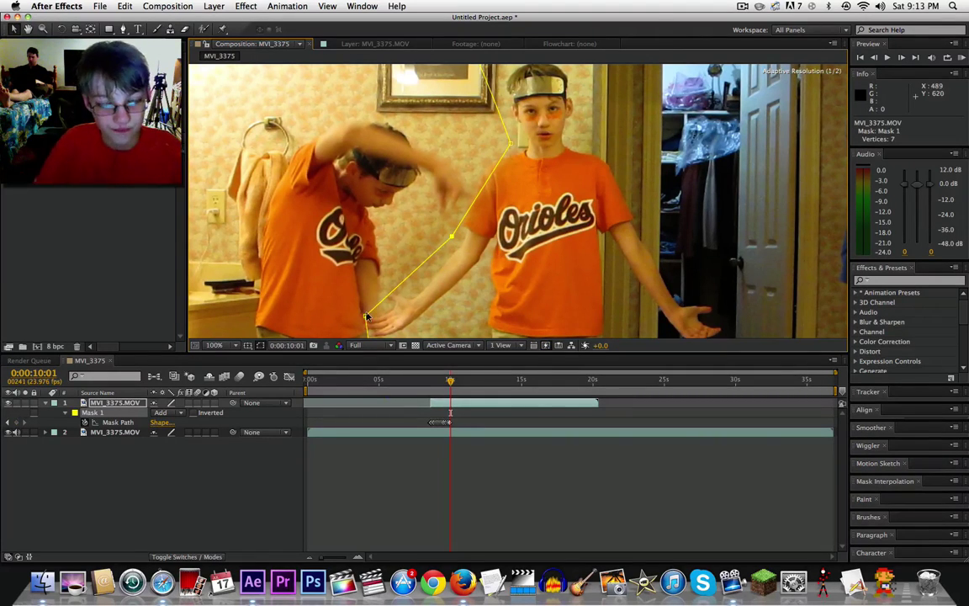
pyautogui.press('pagedown')
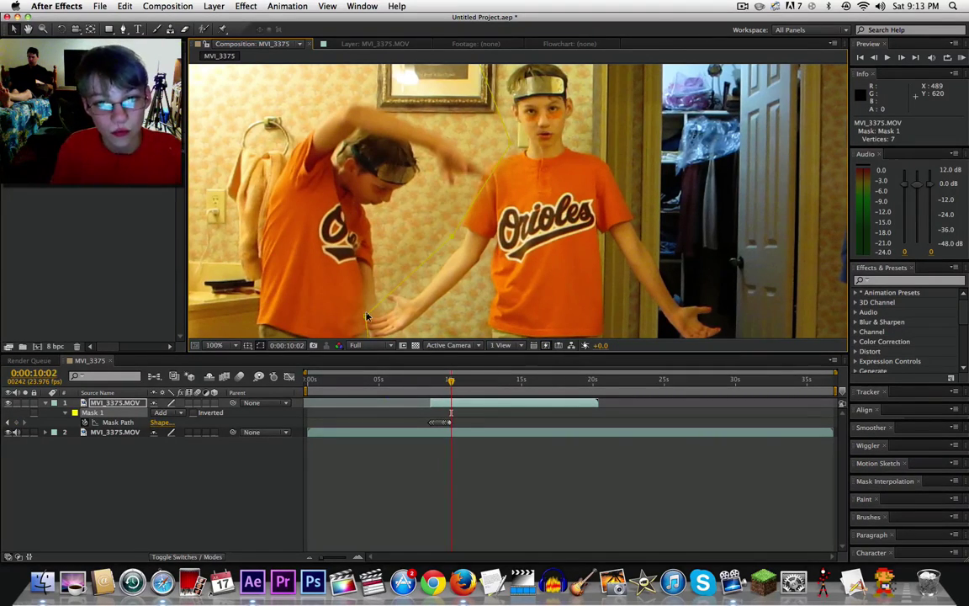
pyautogui.moveTo(367, 317); pyautogui.dragTo(375, 308)
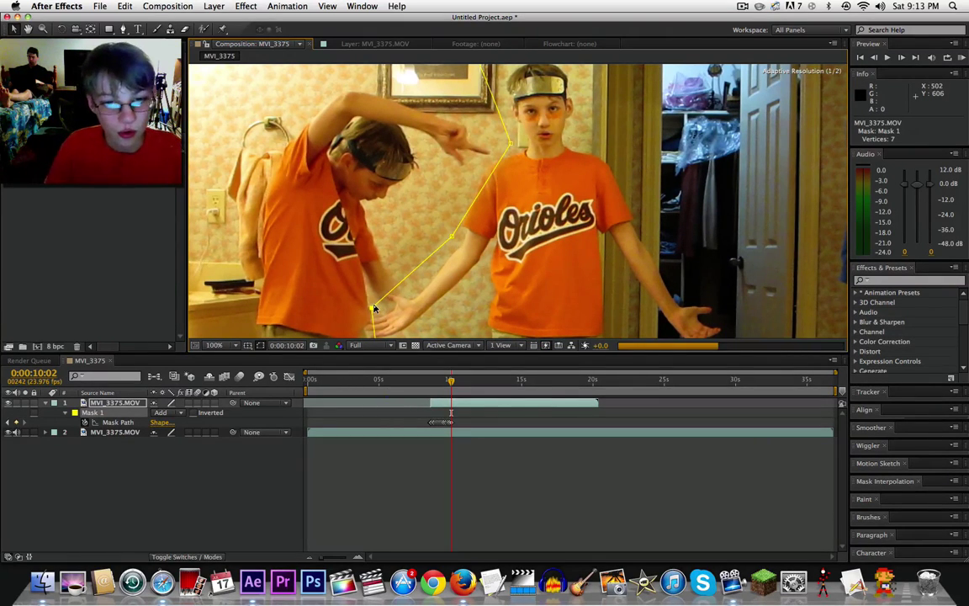
# - At 0:00:10:03, lower the middle mask vertex toward the forearm and move the upper vertex down and left to the right figure's shoulder
pyautogui.press(',')
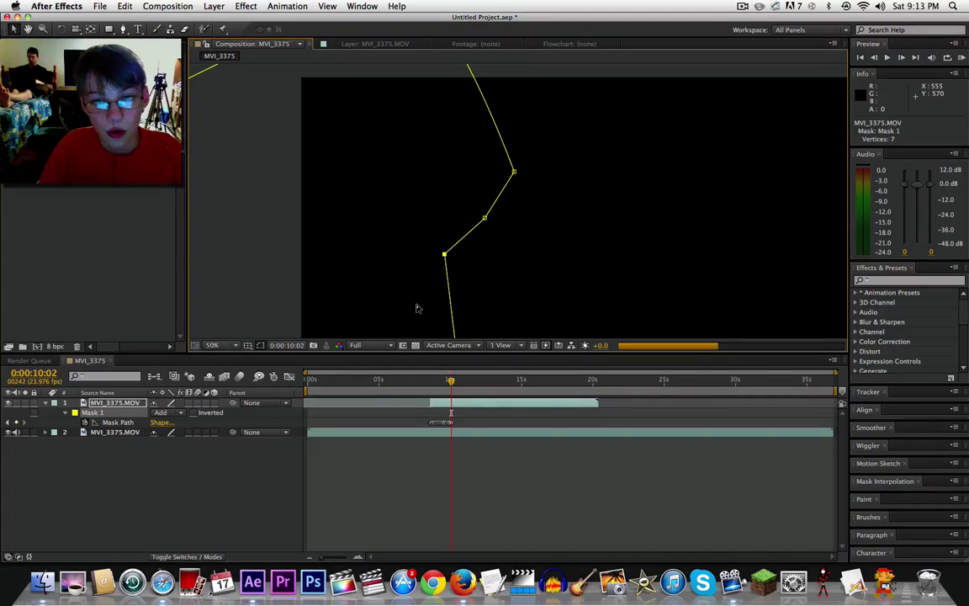
pyautogui.press(',')
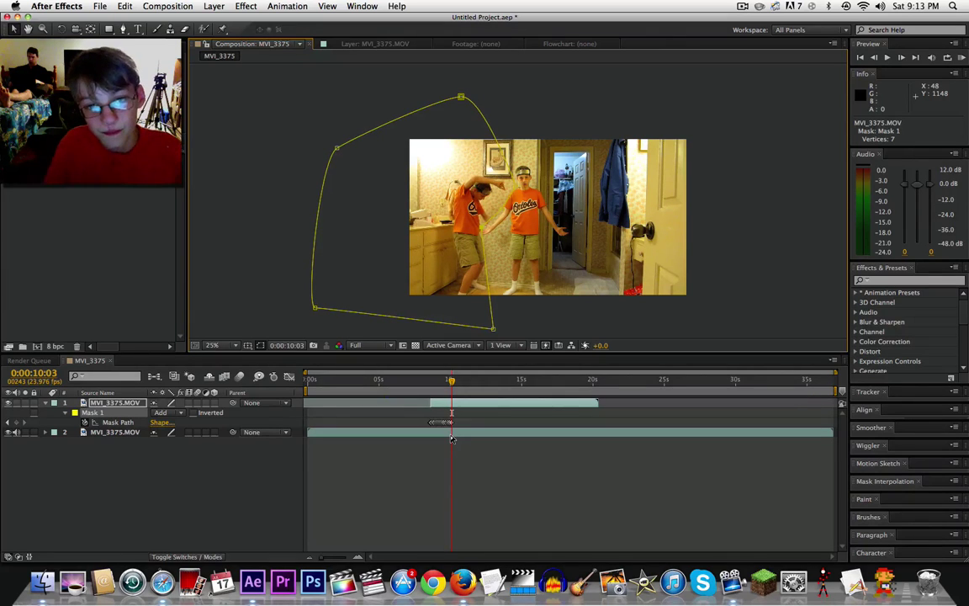
pyautogui.scroll(1, 474, 262)
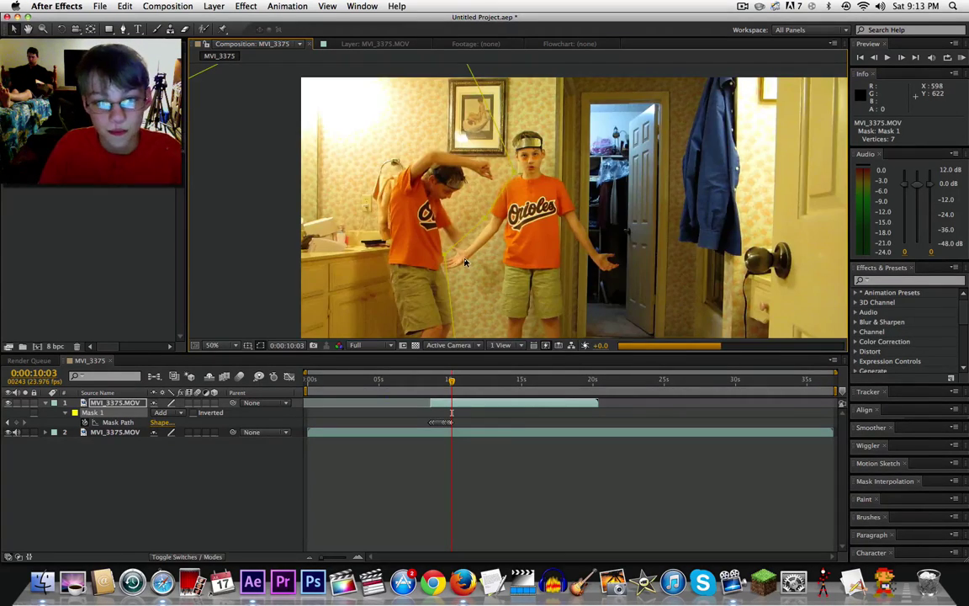
pyautogui.scroll(1, 453, 265)
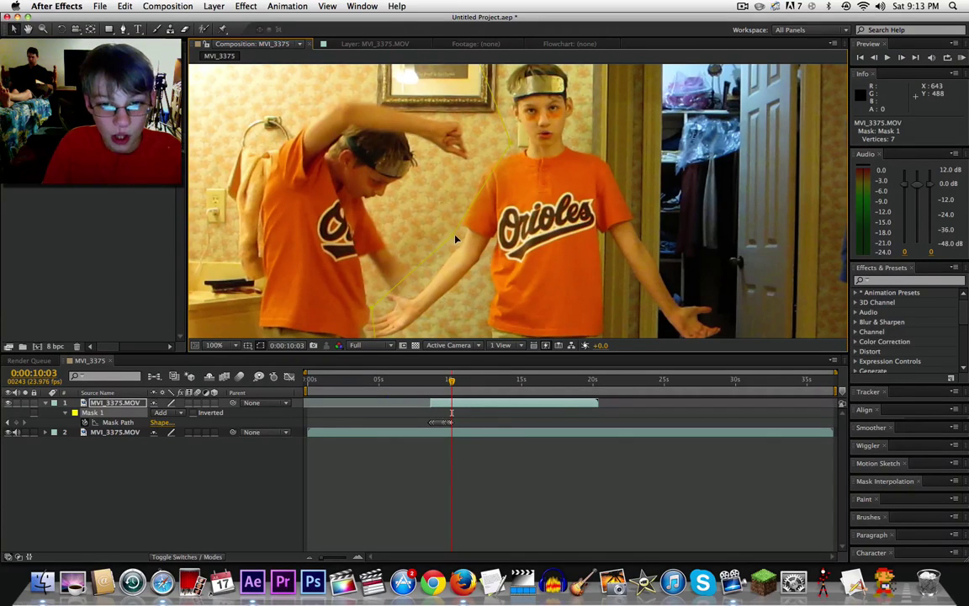
pyautogui.moveTo(408, 210); pyautogui.dragTo(454, 253)
pyautogui.moveTo(510, 144); pyautogui.dragTo(489, 169)
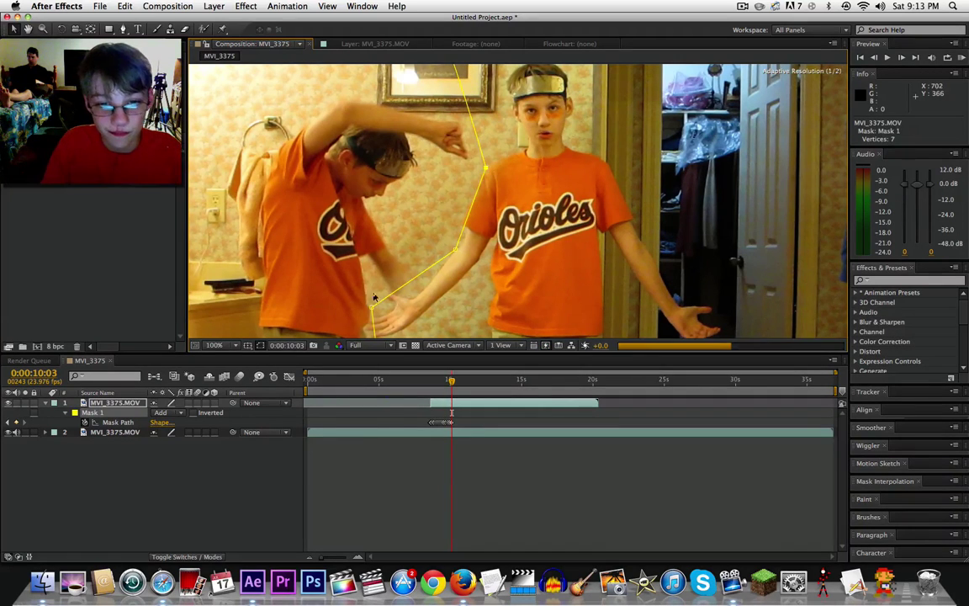
# - Lower the hand mask vertex at 0:00:10:03, and at 0:00:10:04 nudge it up and the middle vertex slightly down
pyautogui.moveTo(371, 307)
pyautogui.mouseDown()
pyautogui.moveTo(341, 286)
pyautogui.moveTo(368, 328)
pyautogui.mouseUp()
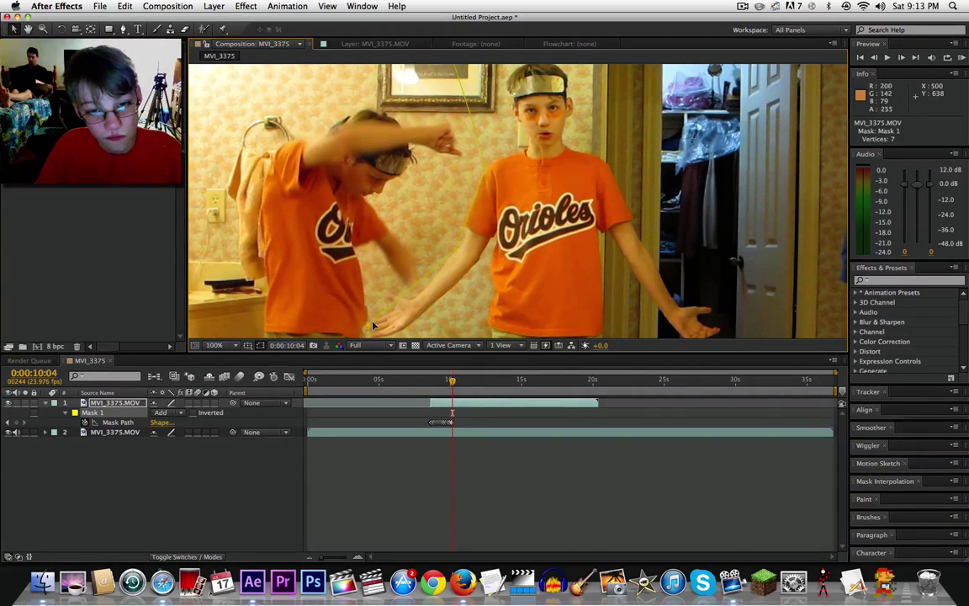
pyautogui.moveTo(370, 326); pyautogui.dragTo(368, 322)
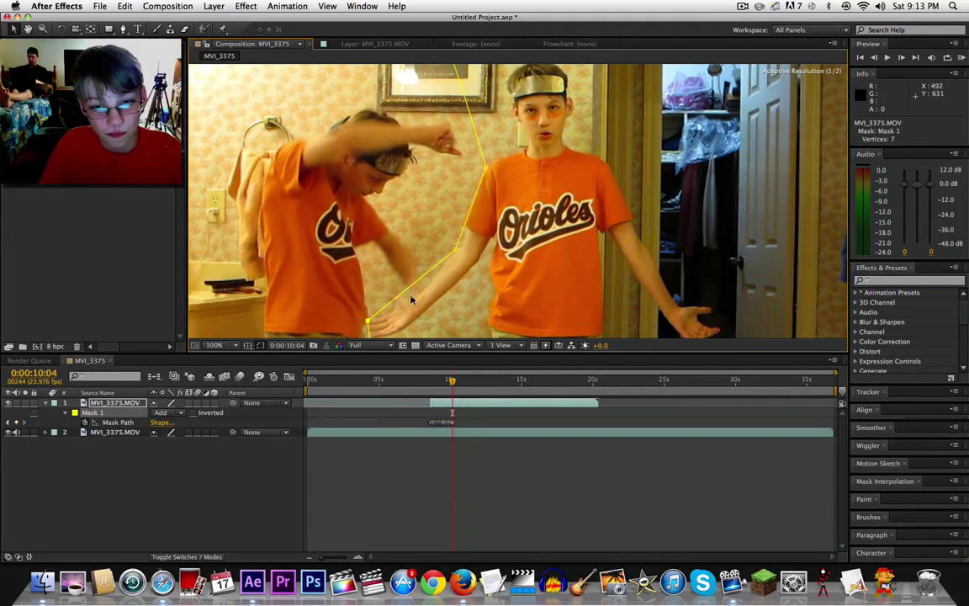
pyautogui.moveTo(455, 252); pyautogui.dragTo(457, 255)
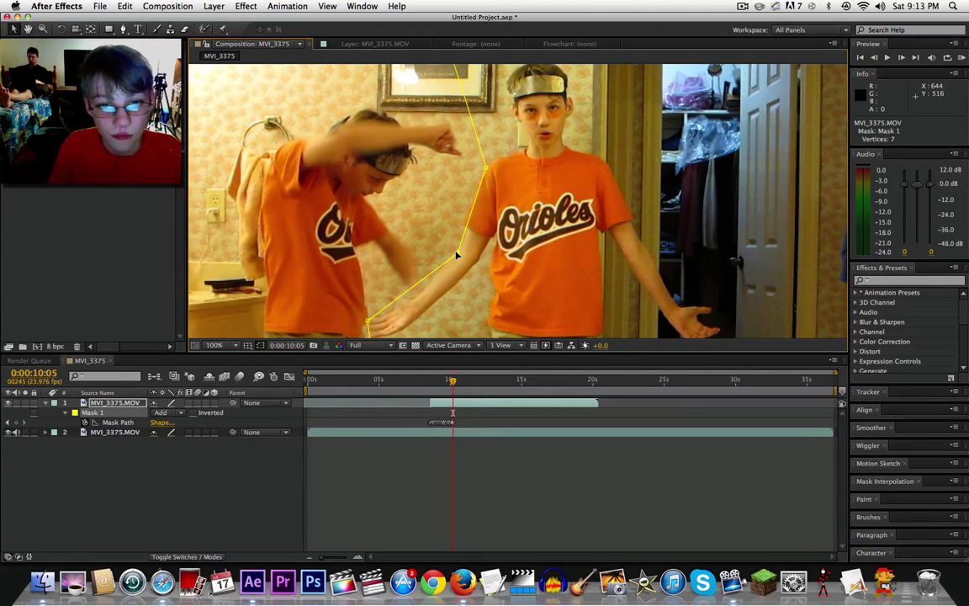
# - At 0:00:10:08, lower the middle mask vertex onto the forearm and shift the shoulder vertex slightly down and left
pyautogui.press('pagedown')
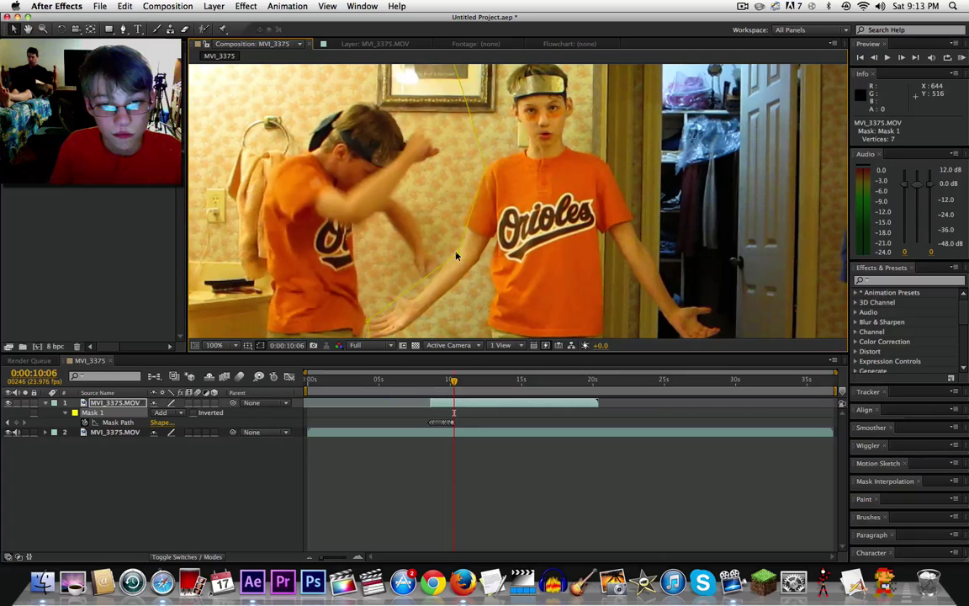
pyautogui.press('pagedown')
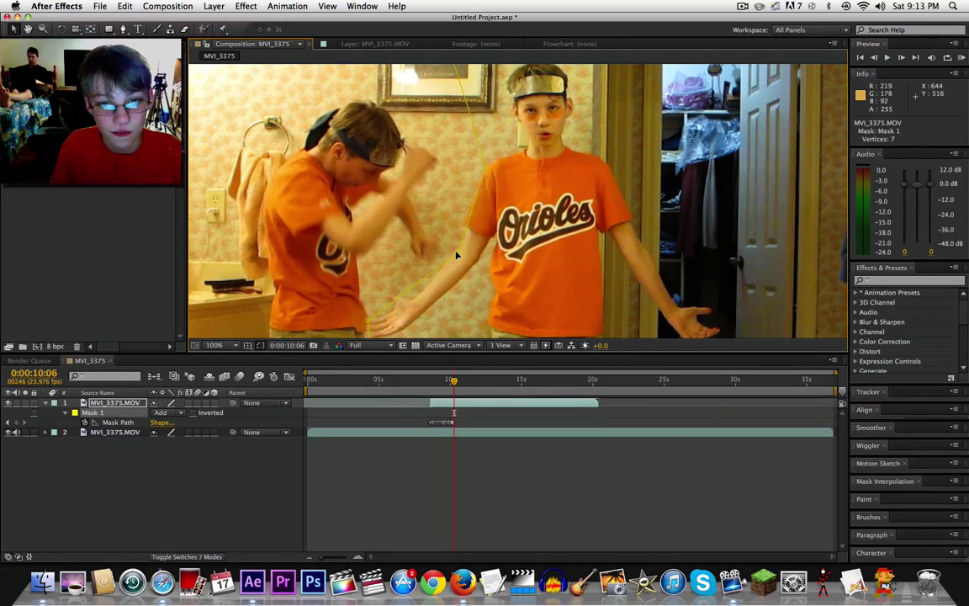
pyautogui.press('pagedown')
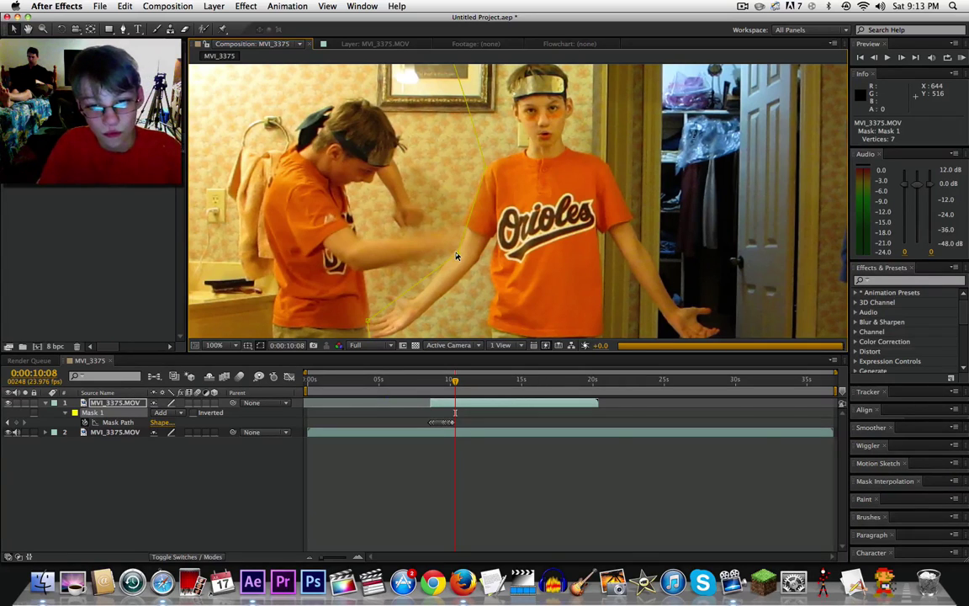
pyautogui.moveTo(455, 256)
pyautogui.mouseDown()
pyautogui.moveTo(459, 268)
pyautogui.moveTo(453, 263)
pyautogui.mouseUp()
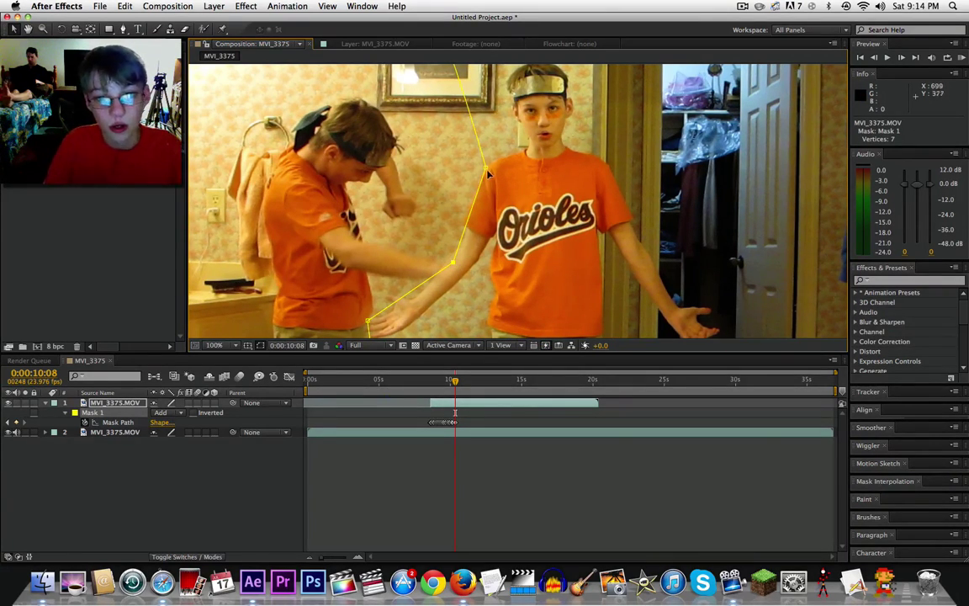
pyautogui.moveTo(485, 168); pyautogui.dragTo(478, 174)
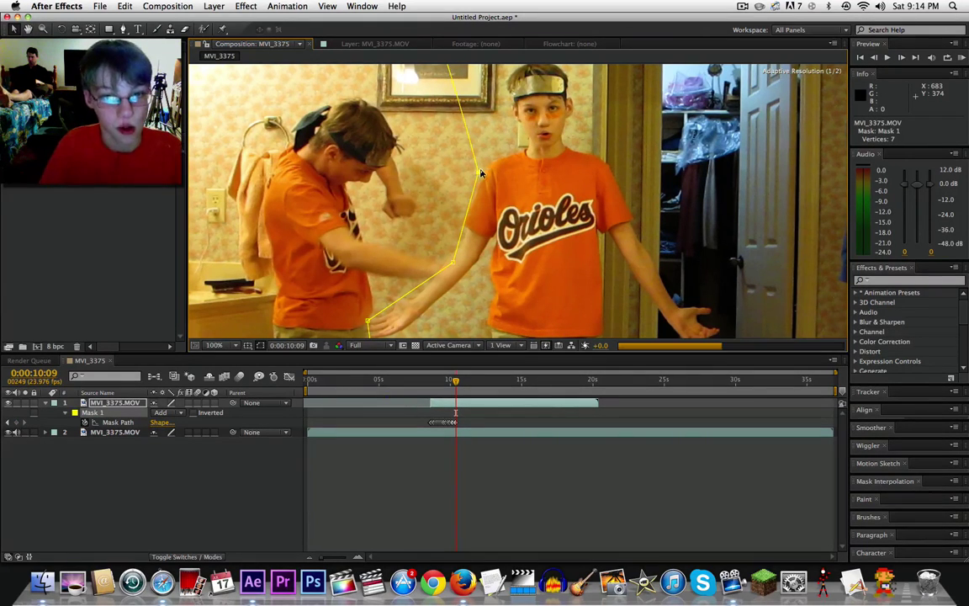
# - Nudge the middle mask vertex slightly up and left at 0:00:10:10, and key its position by the forearm at 0:00:10:11
pyautogui.press('pagedown')
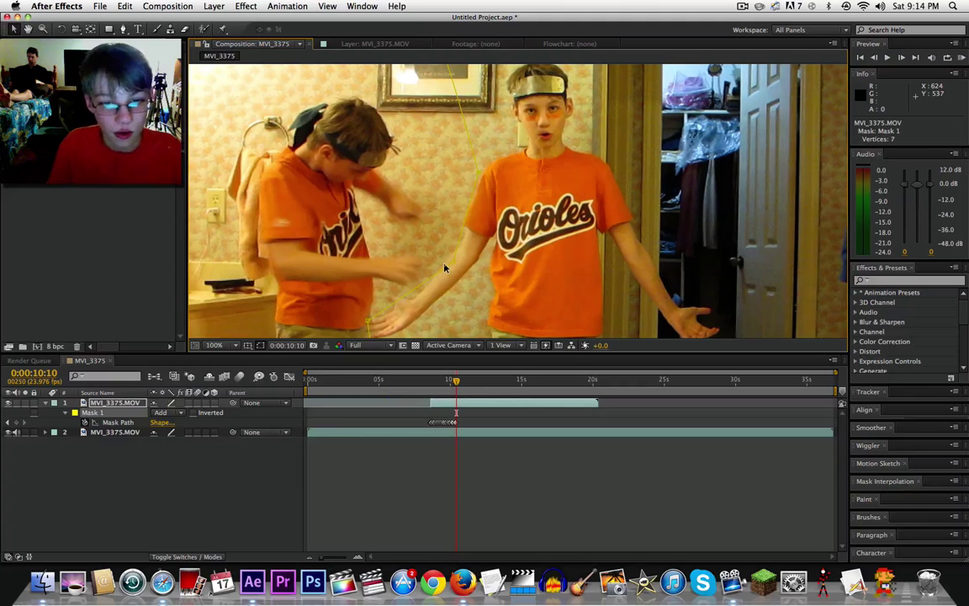
pyautogui.press('pagedown')
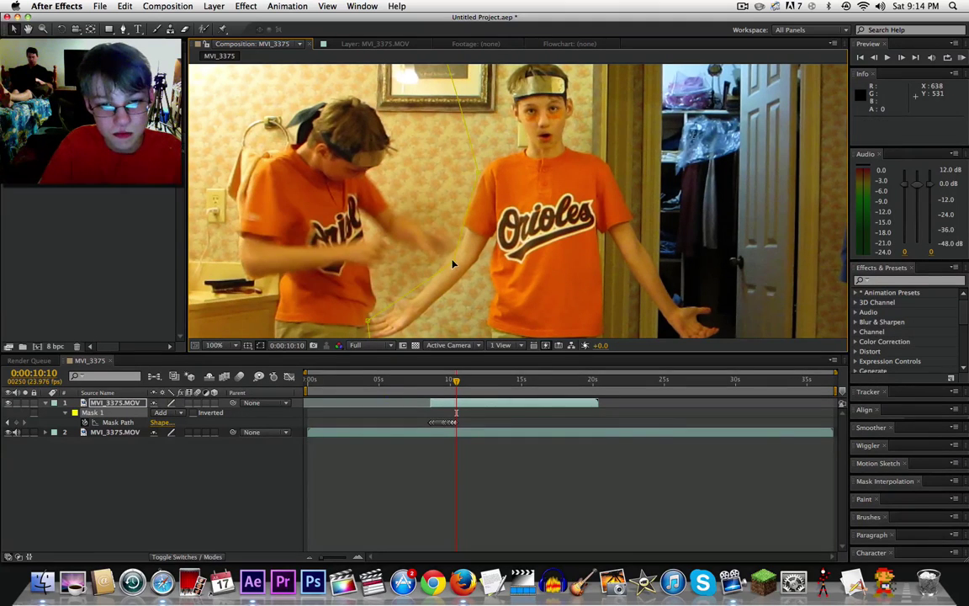
pyautogui.click(448, 261)
pyautogui.press('pagedown')
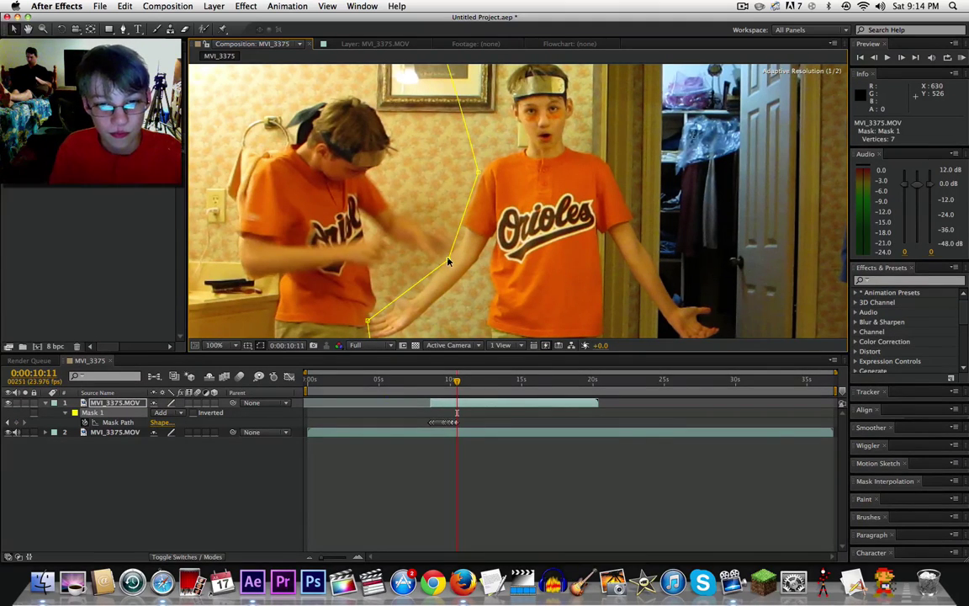
pyautogui.click(450, 259)
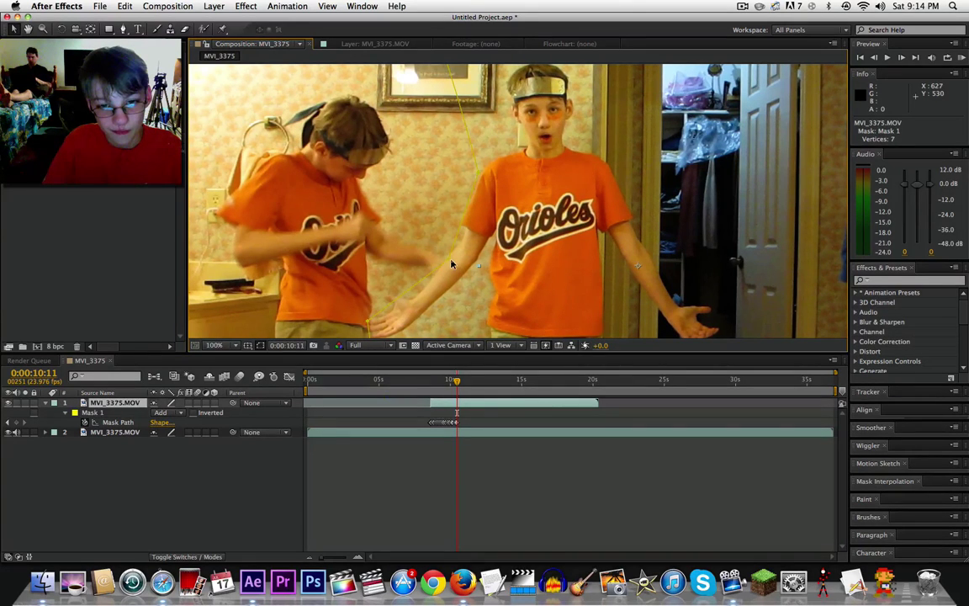
pyautogui.click(450, 264)
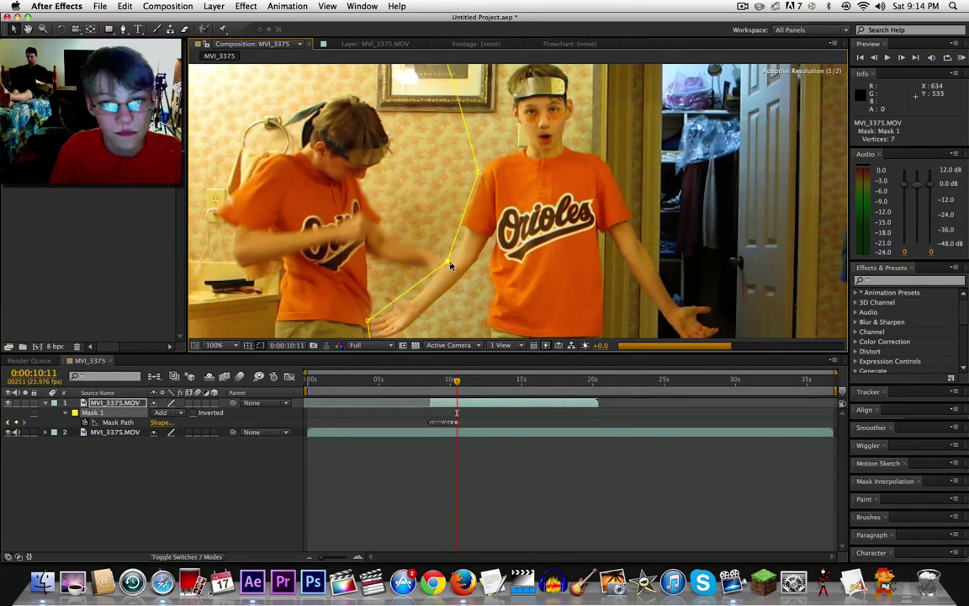
# - Move the middle mask vertex up and right from 0:00:10:13 to 0:00:10:15, and shift the shoulder vertex slightly down and right
pyautogui.press('pagedown')
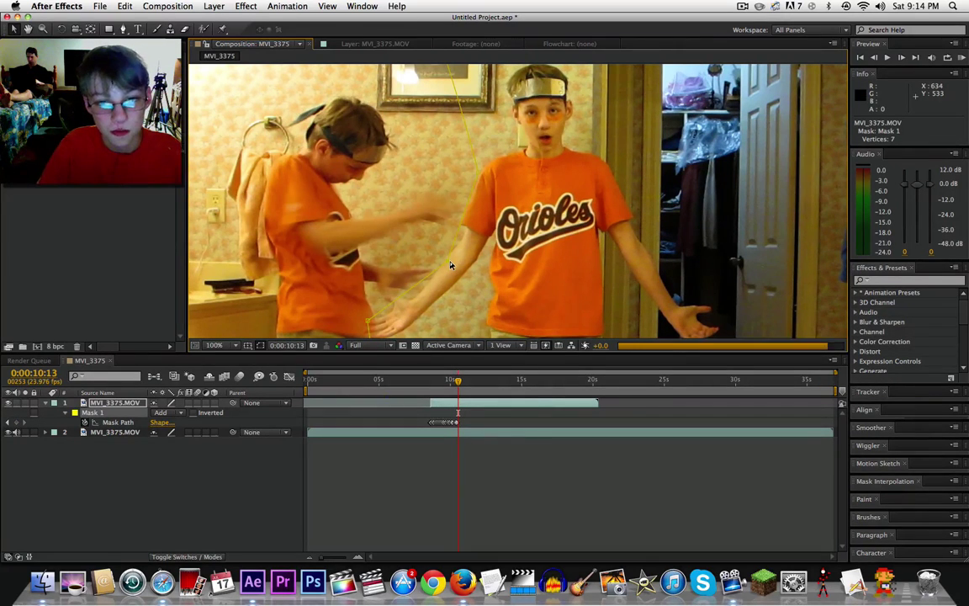
pyautogui.moveTo(451, 264); pyautogui.dragTo(455, 255)
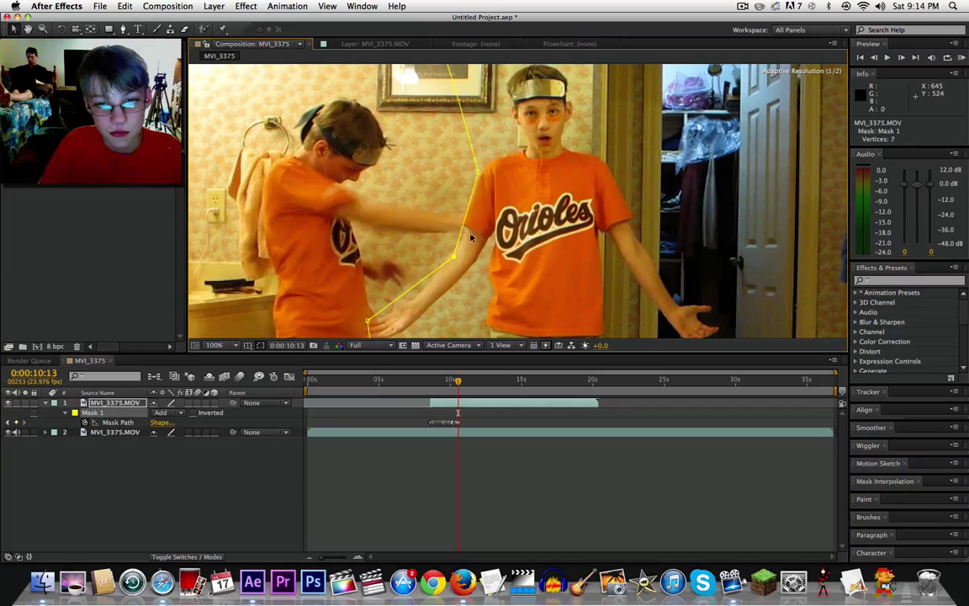
pyautogui.click(484, 179)
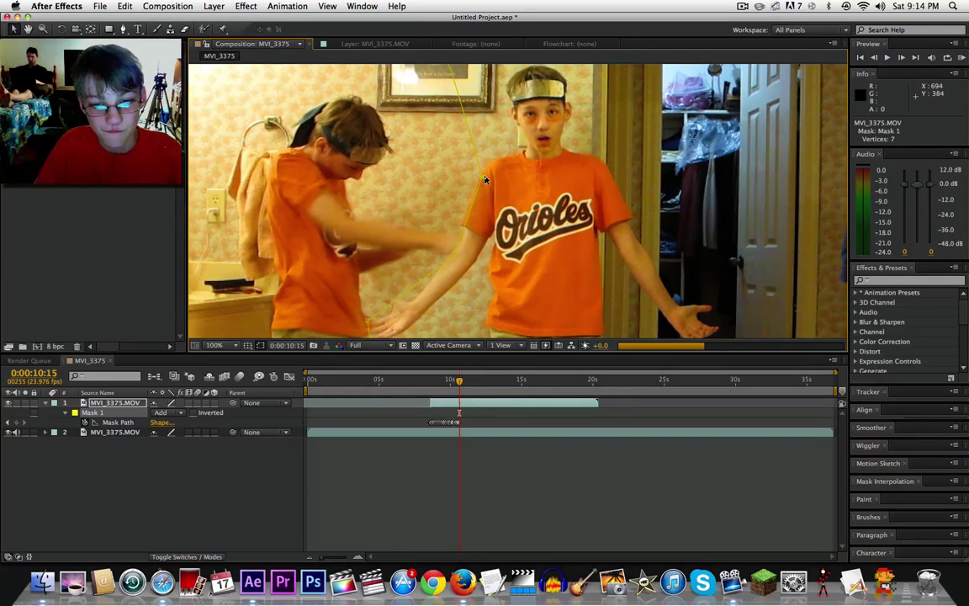
pyautogui.moveTo(484, 179); pyautogui.dragTo(459, 257)
# - At 0:00:10:18, move the middle mask vertex slightly left and the shoulder vertex slightly down and left
pyautogui.press('pagedown')
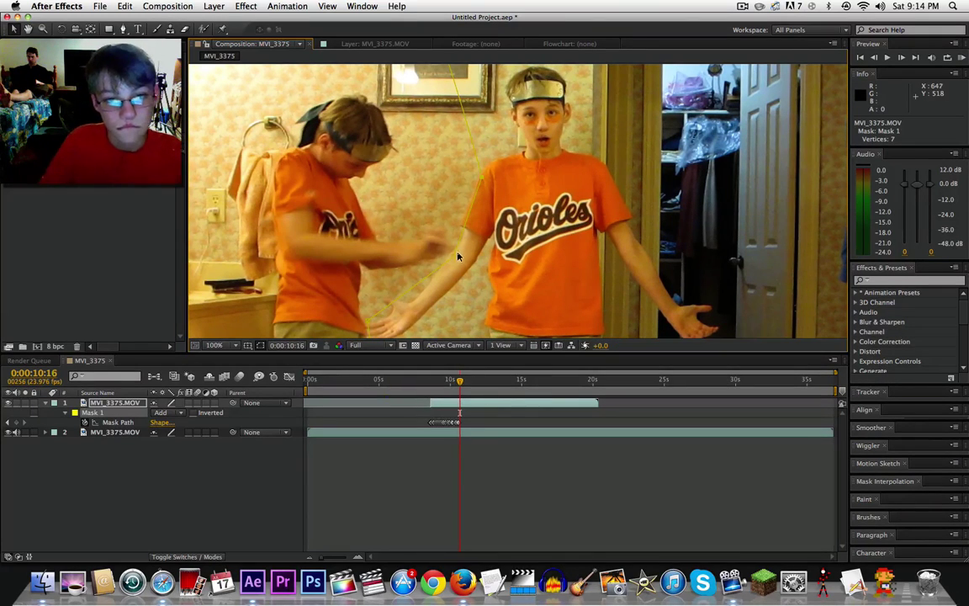
pyautogui.press('pagedown')
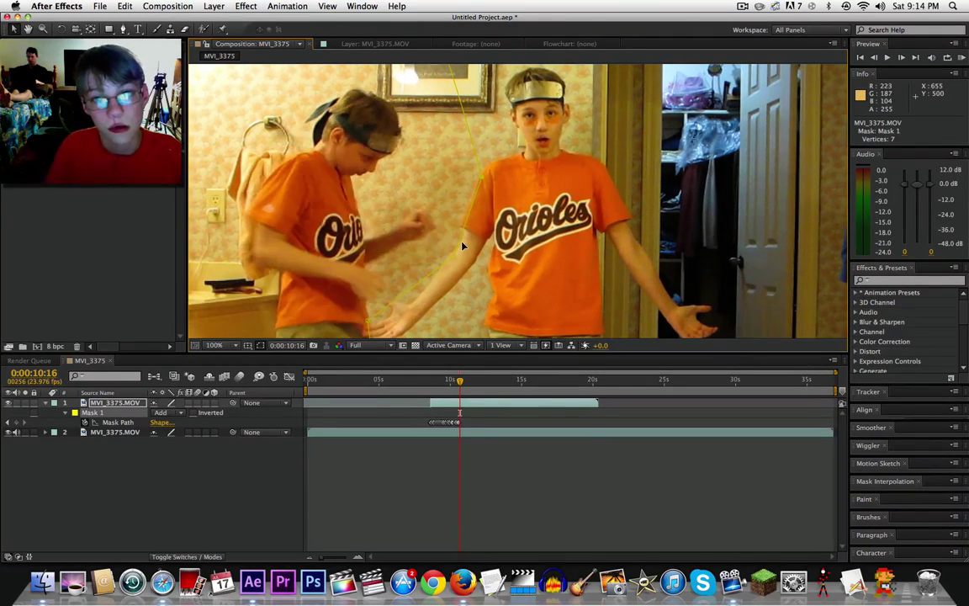
pyautogui.press('pagedown')
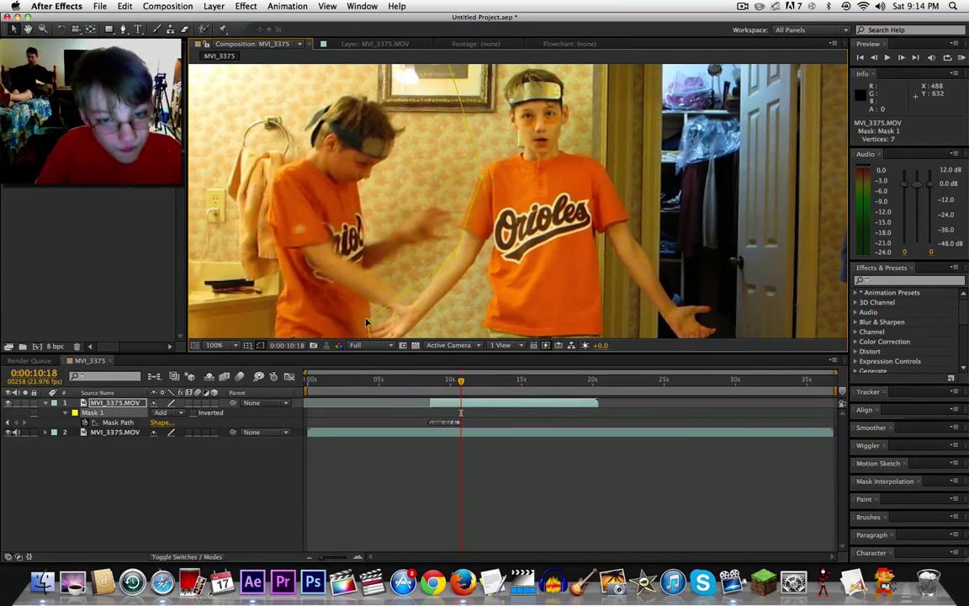
pyautogui.moveTo(423, 255); pyautogui.dragTo(454, 255)
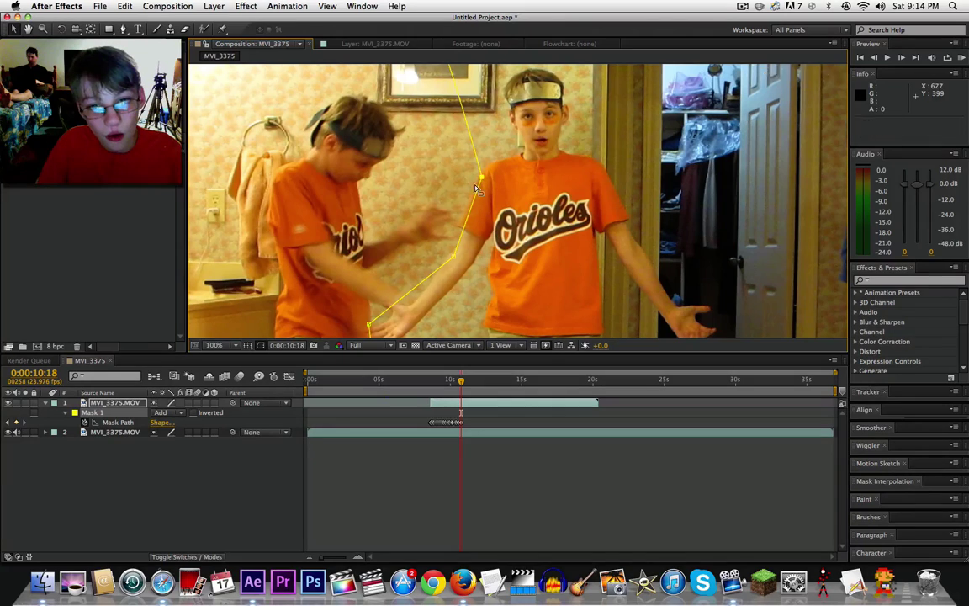
pyautogui.moveTo(482, 176); pyautogui.dragTo(476, 182)
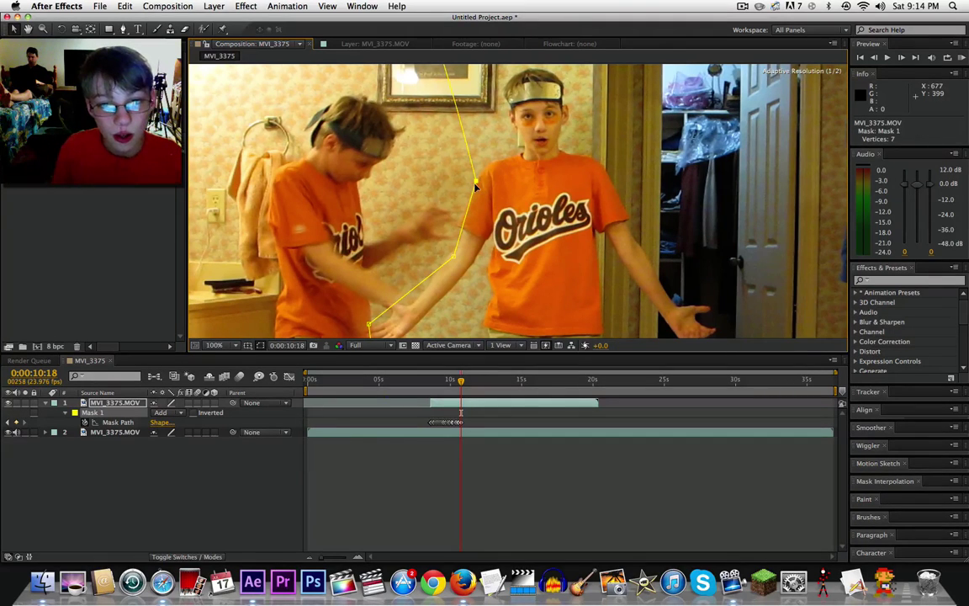
# - At 0:00:10:19, nudge the hand mask vertex slightly left and fine-tune the shoulder vertex
pyautogui.click(371, 323)
pyautogui.click(371, 323)
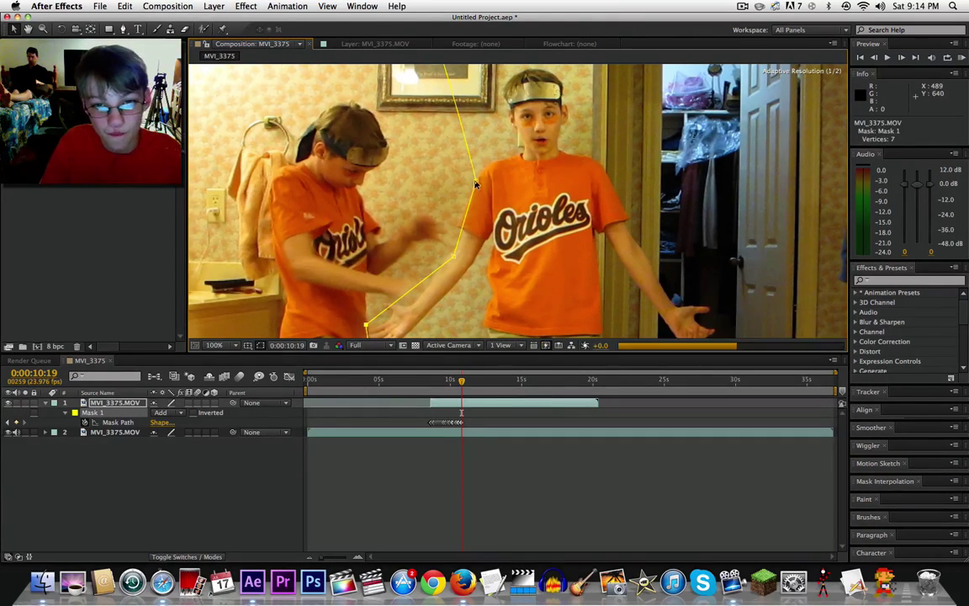
pyautogui.moveTo(475, 180); pyautogui.dragTo(475, 184)
# - Lower the hand mask vertex past 0:00:10:22, nudge it right at 0:00:11:00, and raise the upper vertex above the right figure's shoulder
pyautogui.press('pagedown')
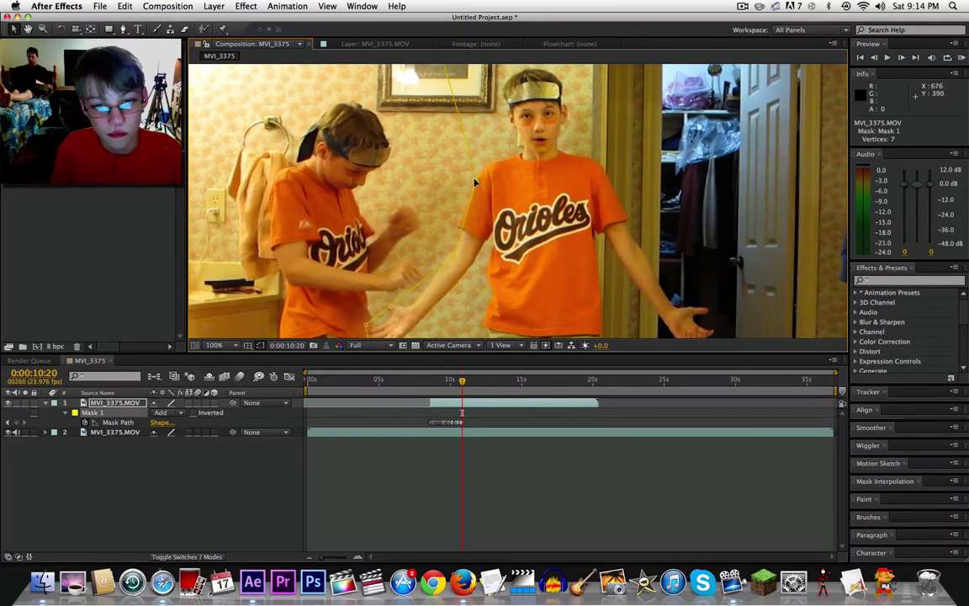
pyautogui.press('pagedown')
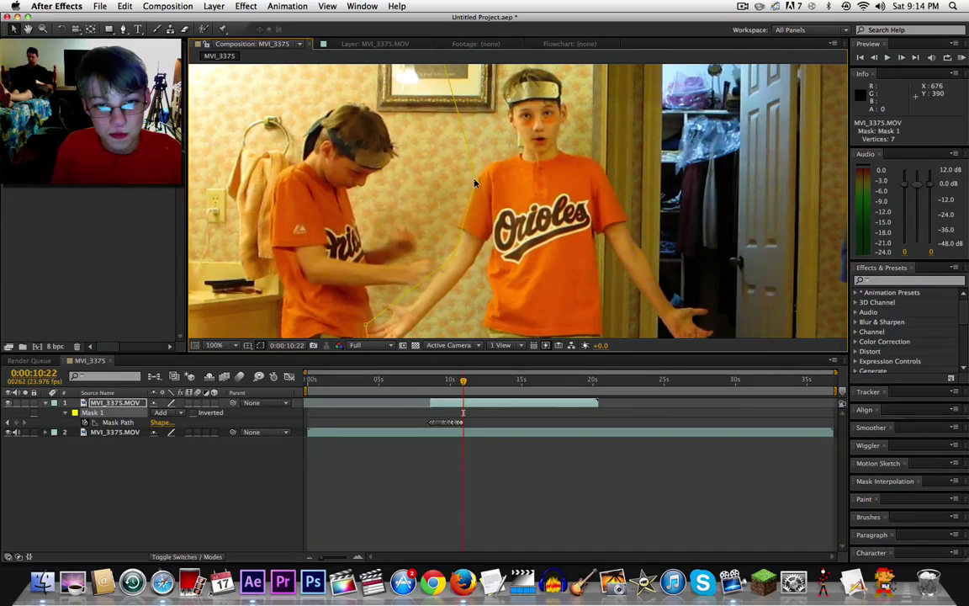
pyautogui.moveTo(357, 303); pyautogui.dragTo(366, 331)
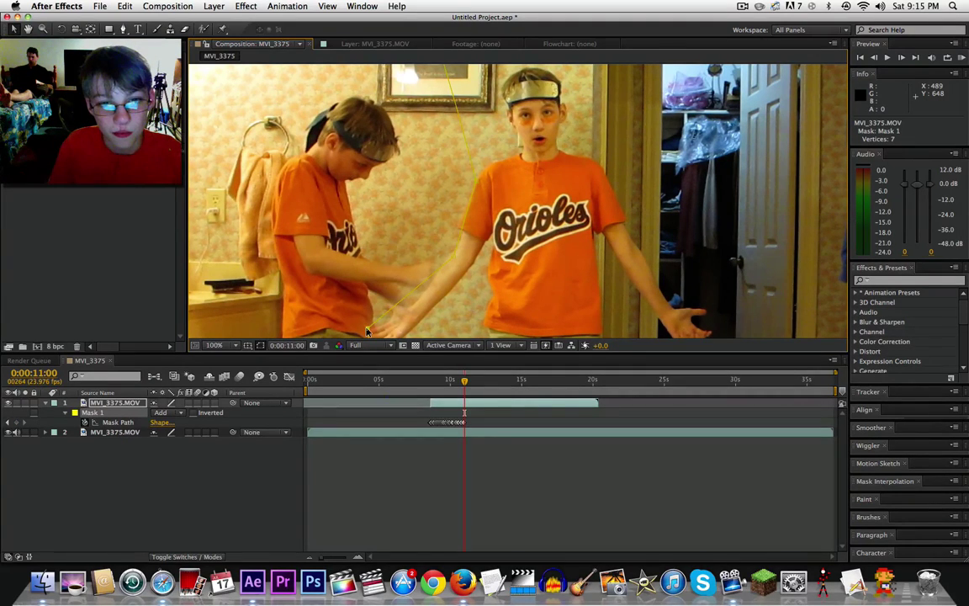
pyautogui.moveTo(367, 331); pyautogui.dragTo(370, 329)
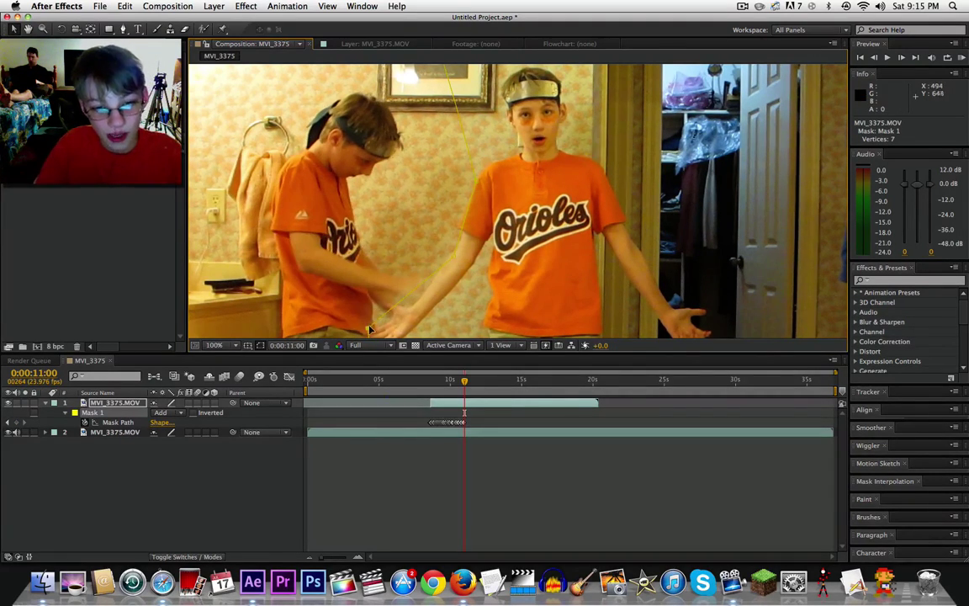
pyautogui.moveTo(427, 149)
pyautogui.mouseDown()
pyautogui.moveTo(476, 179)
pyautogui.moveTo(477, 159)
pyautogui.mouseUp()
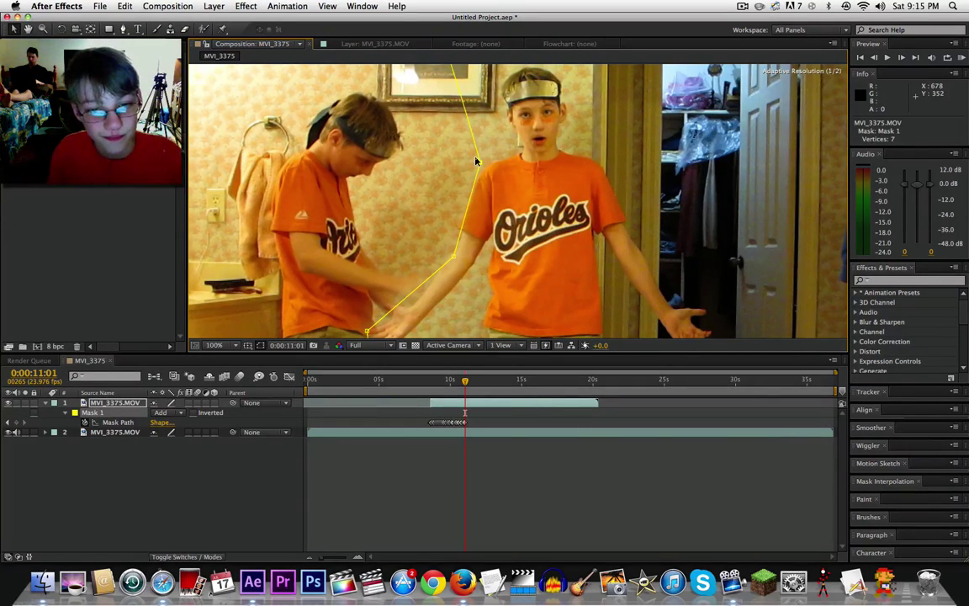
# - Nudge the hand mask vertex slightly up and right at 0:00:11:03, and raise it slightly again before 0:00:11:07
pyautogui.press('pagedown')
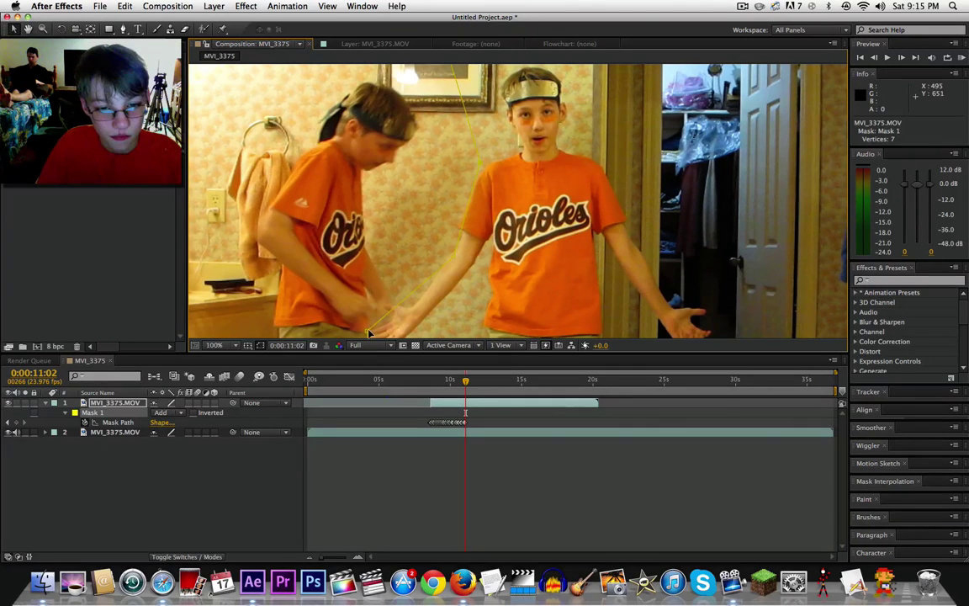
pyautogui.press('pagedown')
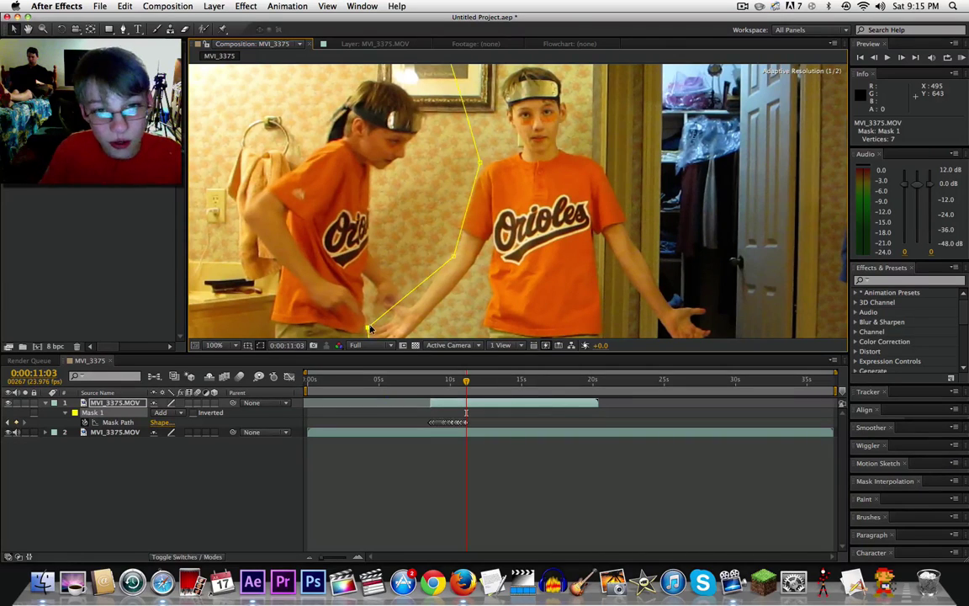
pyautogui.press('pagedown')
pyautogui.press('pagedown')
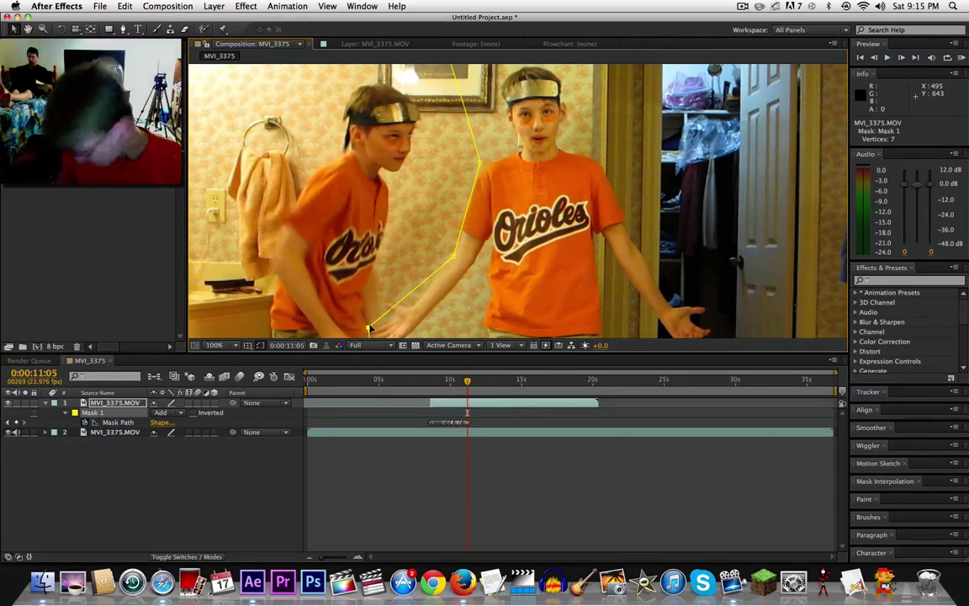
pyautogui.moveTo(370, 328); pyautogui.dragTo(373, 325)
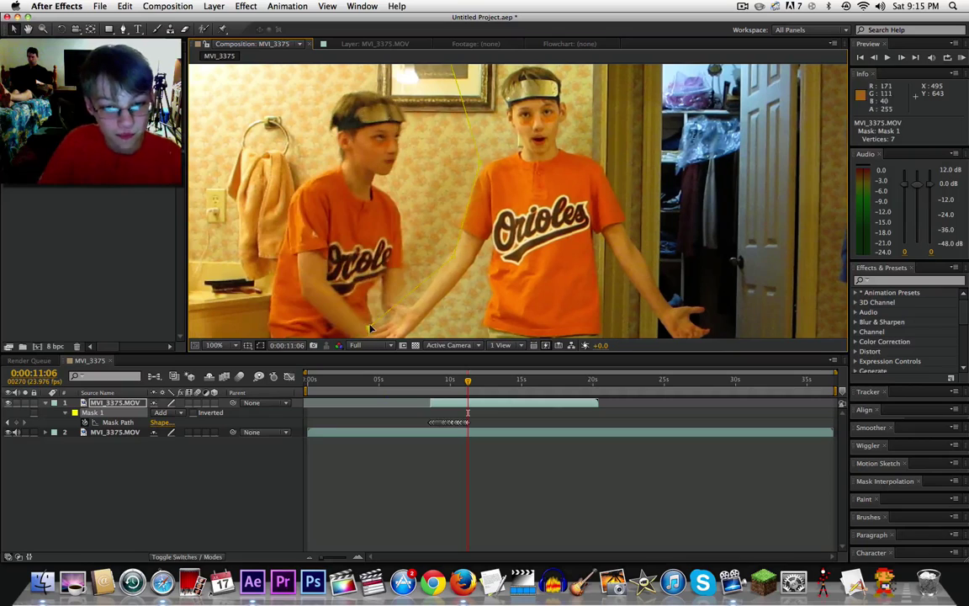
pyautogui.press('pagedown')
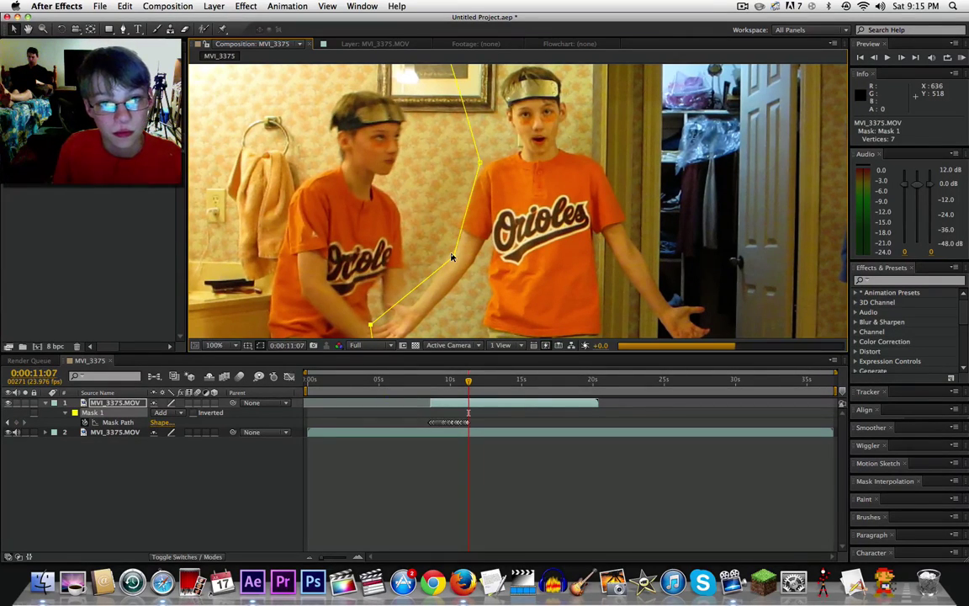
# - At 0:00:11:08, nudge the hand mask vertex slightly right and move the vertex at the right figure's elbow slightly up and left
pyautogui.press('pagedown')
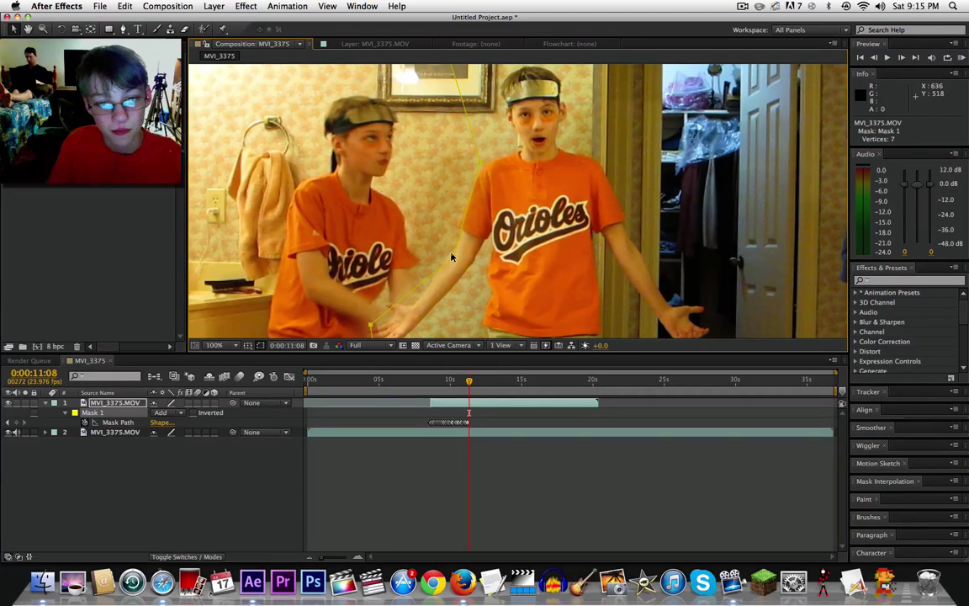
pyautogui.press('pagedown')
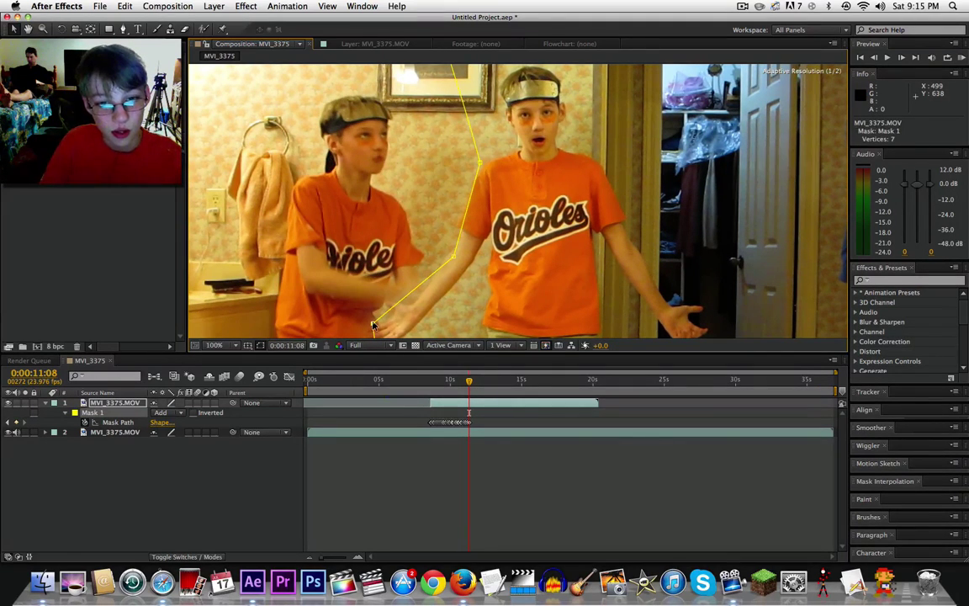
pyautogui.moveTo(453, 256); pyautogui.dragTo(450, 251)
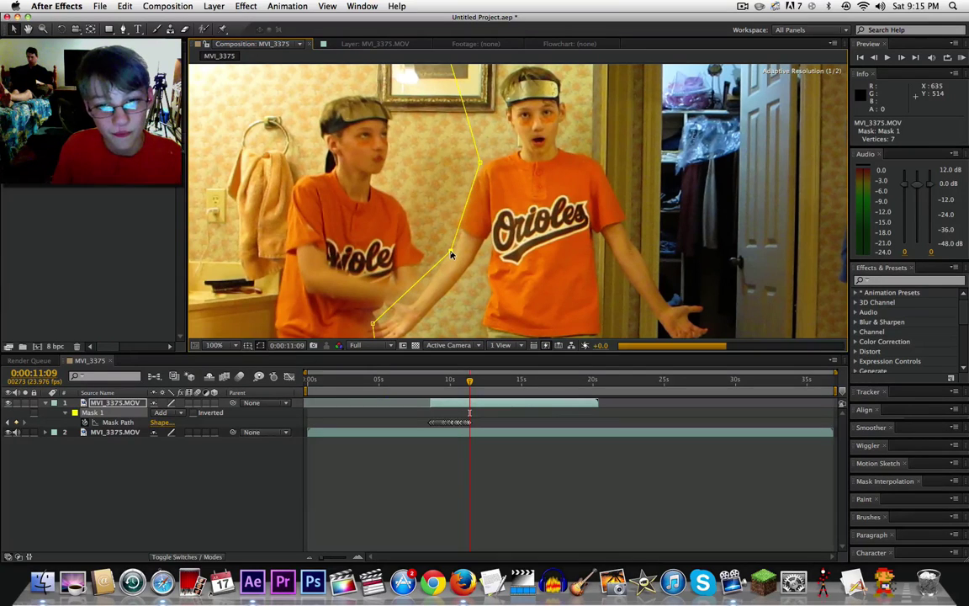
pyautogui.press('pagedown')
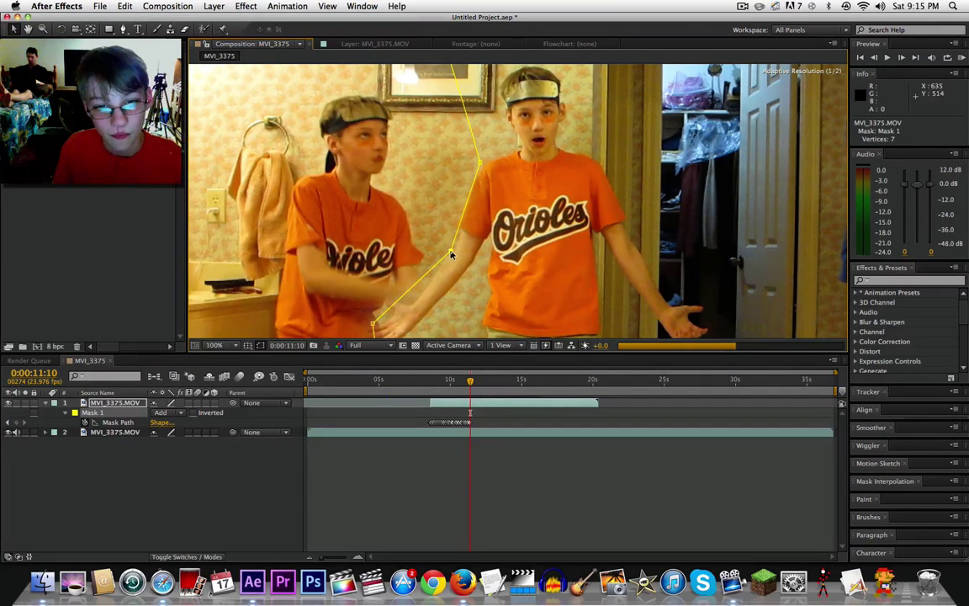
pyautogui.press('pagedown')
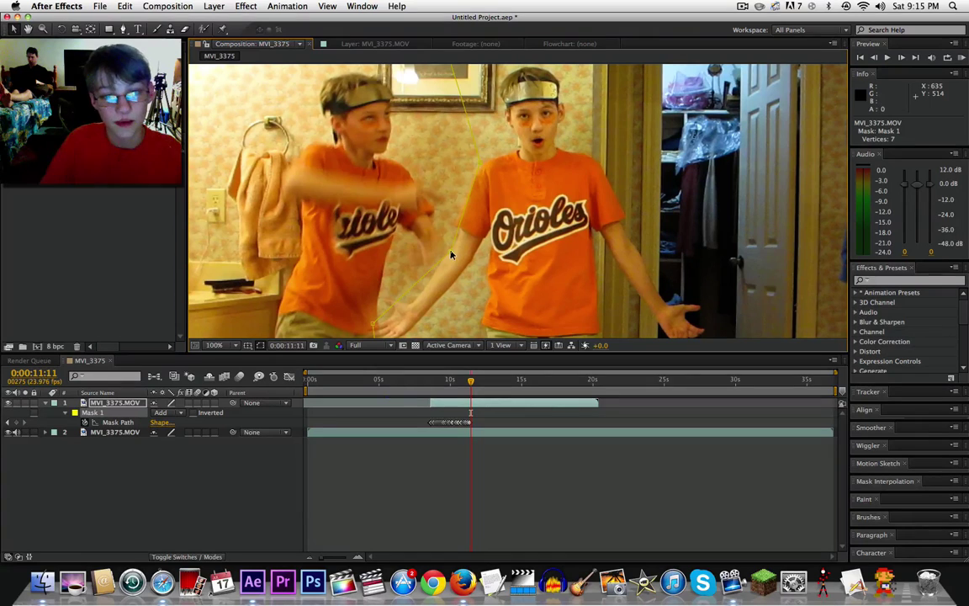
# - Lower the hand mask vertex slightly, and at 0:00:11:12 pull the hand, elbow and shoulder vertices away from the right figure toward the left one
pyautogui.click(375, 328)
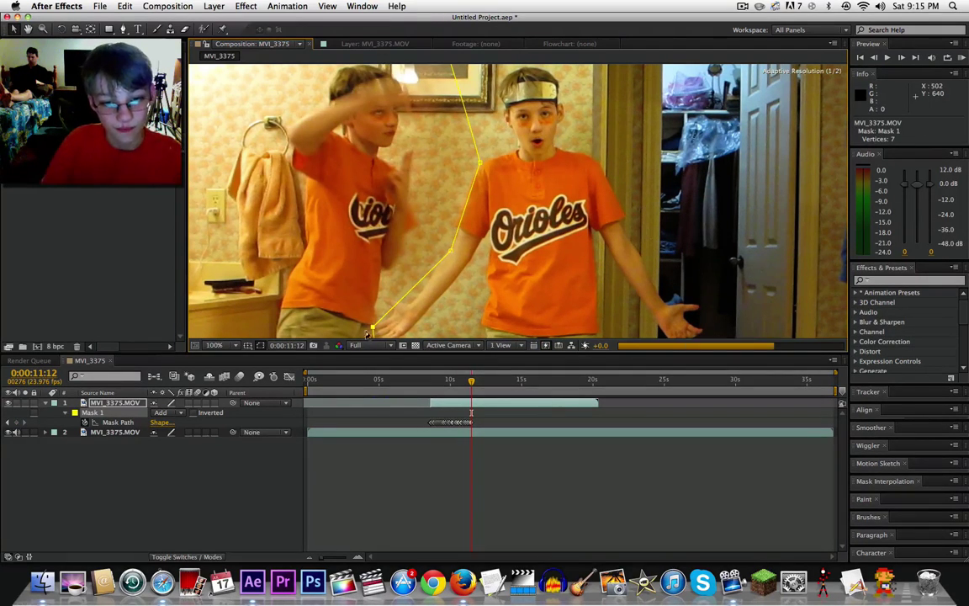
pyautogui.moveTo(374, 328); pyautogui.dragTo(368, 298)
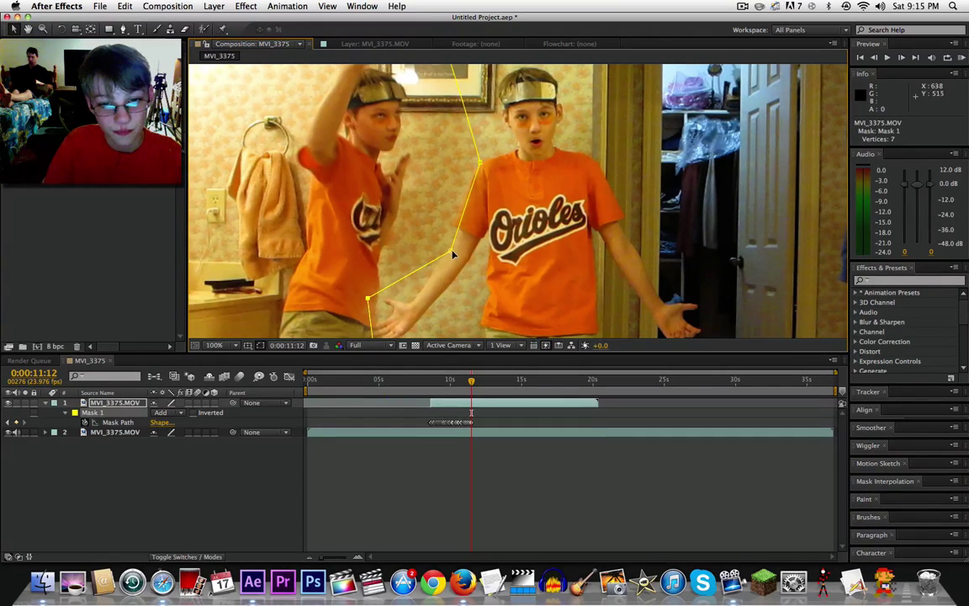
pyautogui.moveTo(447, 252); pyautogui.dragTo(449, 211)
pyautogui.moveTo(482, 165); pyautogui.dragTo(453, 152)
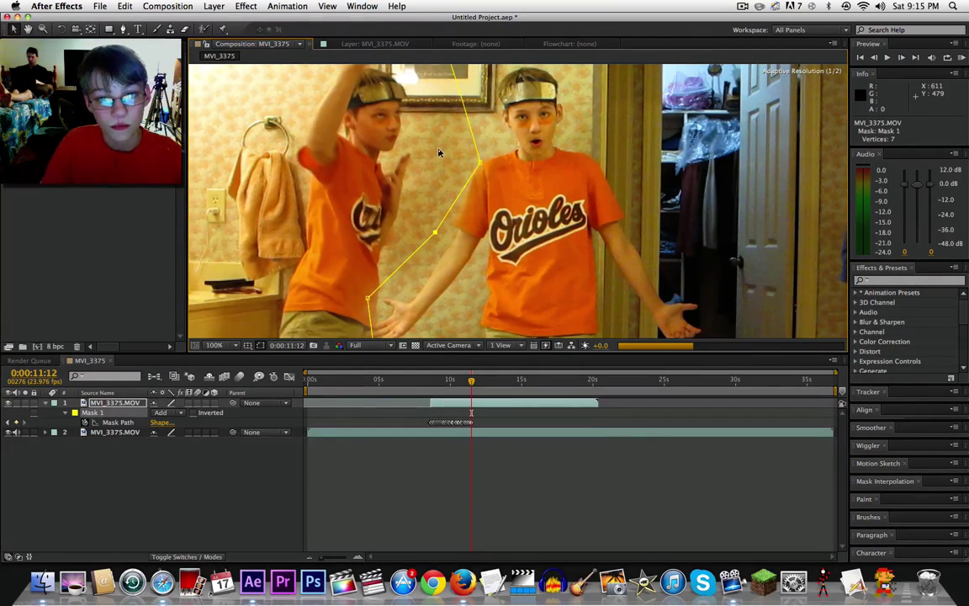
pyautogui.click(438, 519)
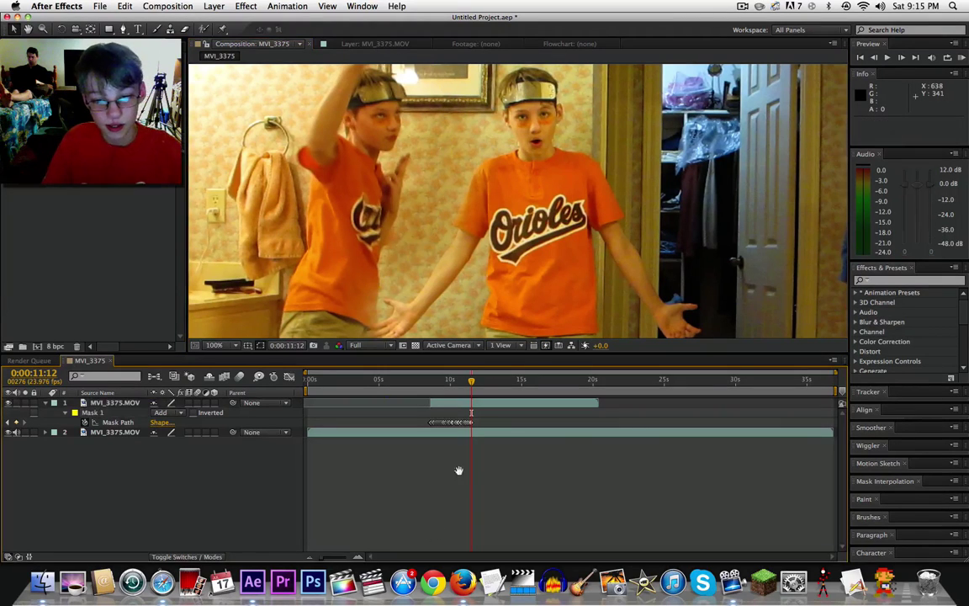
# - Play the composition on to 0:00:11:18 and trim the end of the top MVI_3375 layer to that frame
pyautogui.press('space')
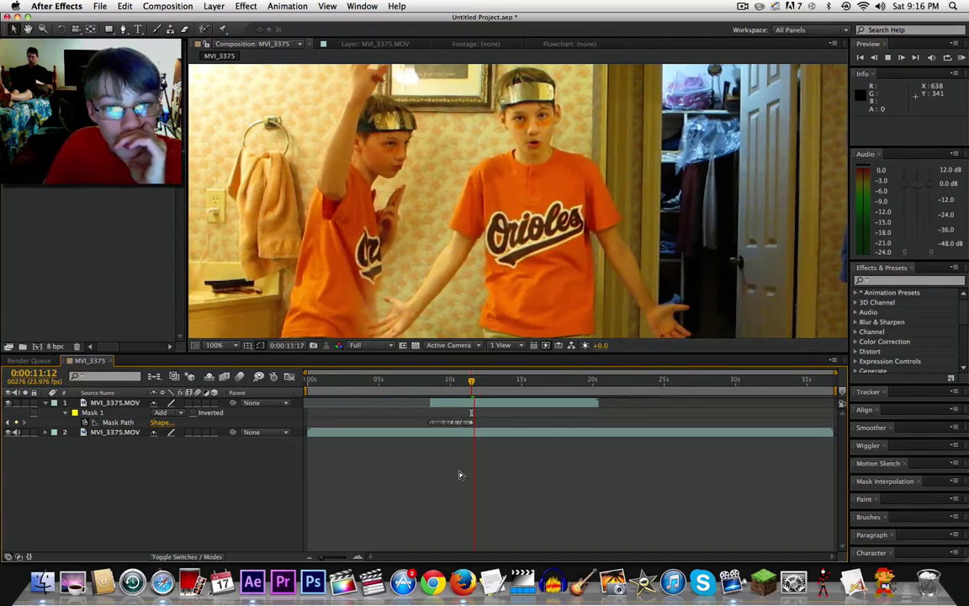
pyautogui.press('space')
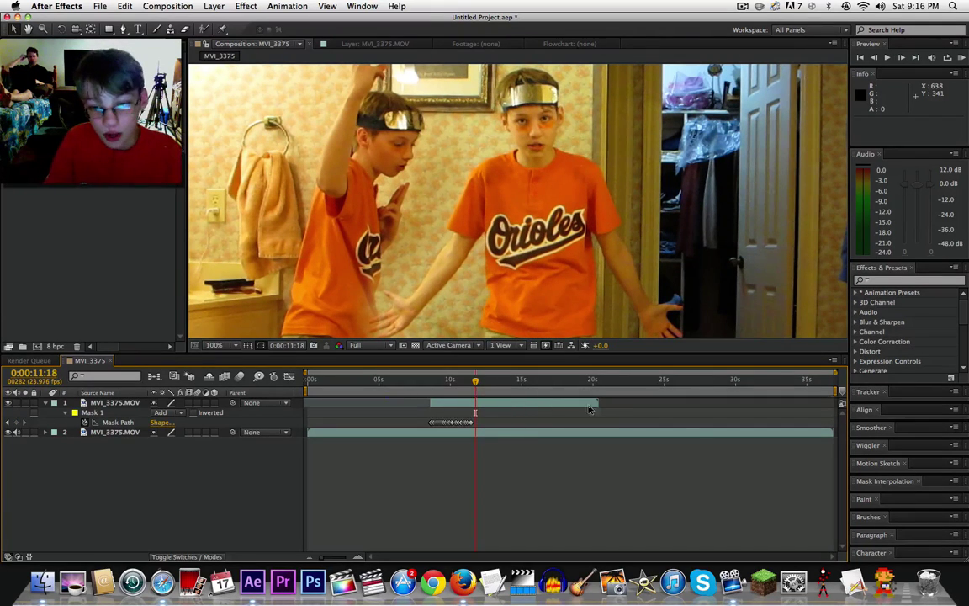
pyautogui.moveTo(598, 409); pyautogui.dragTo(487, 412)
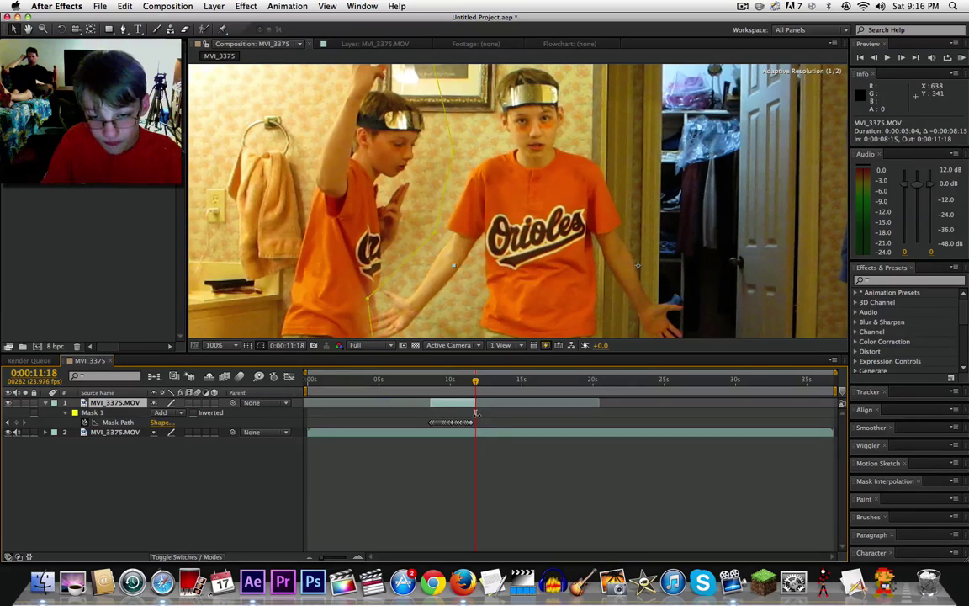
# - Fit the whole composition in view and preview the clone effect from 0:00:08:12, just before the top layer starts
pyautogui.click(430, 386)
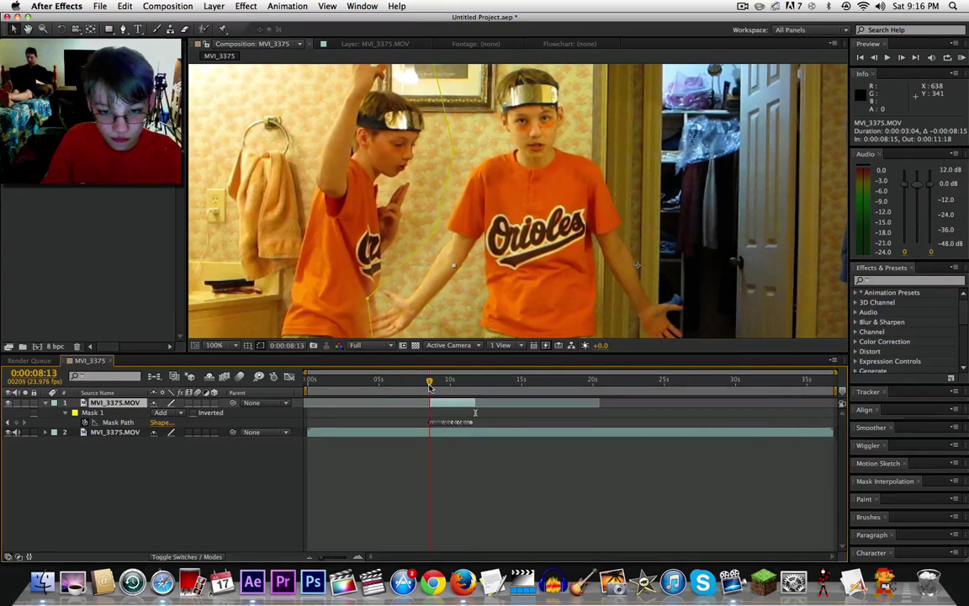
pyautogui.press('pageup')
pyautogui.click(217, 345)
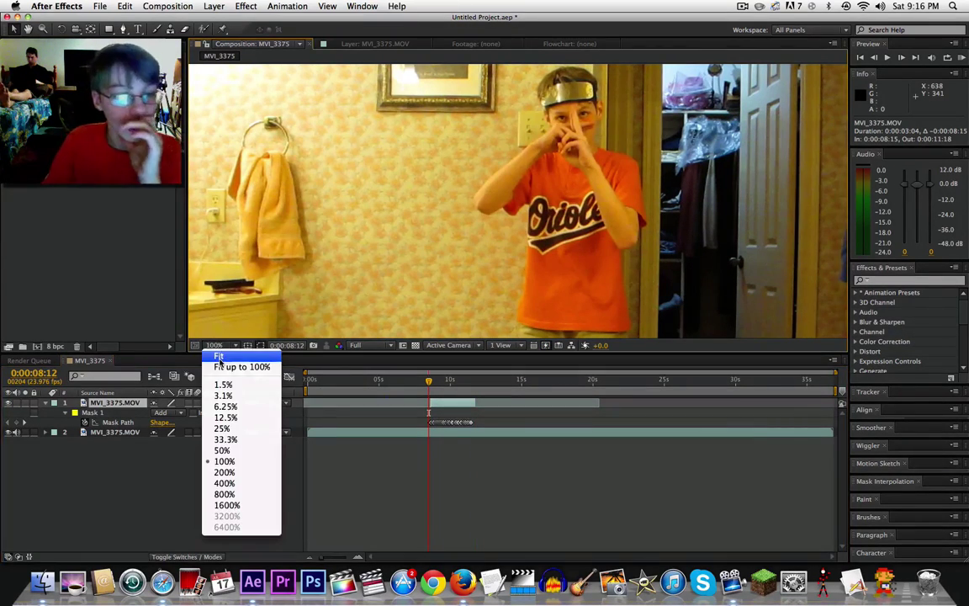
pyautogui.click(223, 350)
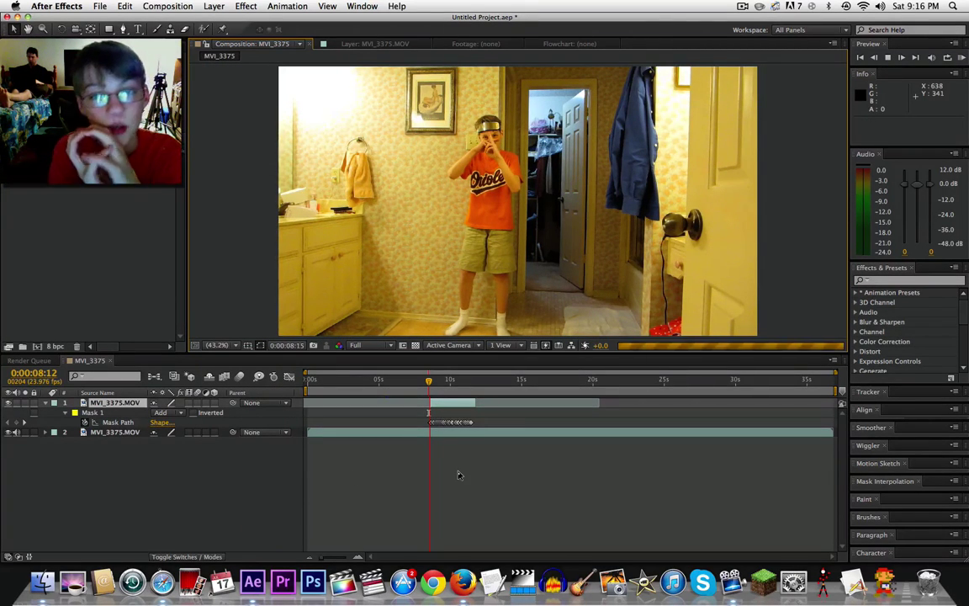
pyautogui.press('space')
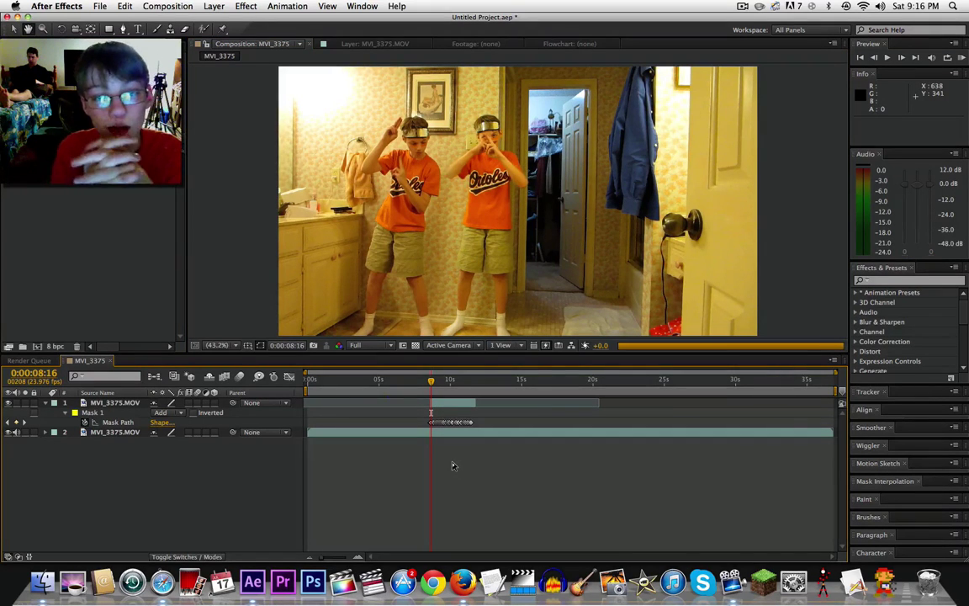
pyautogui.press('space')
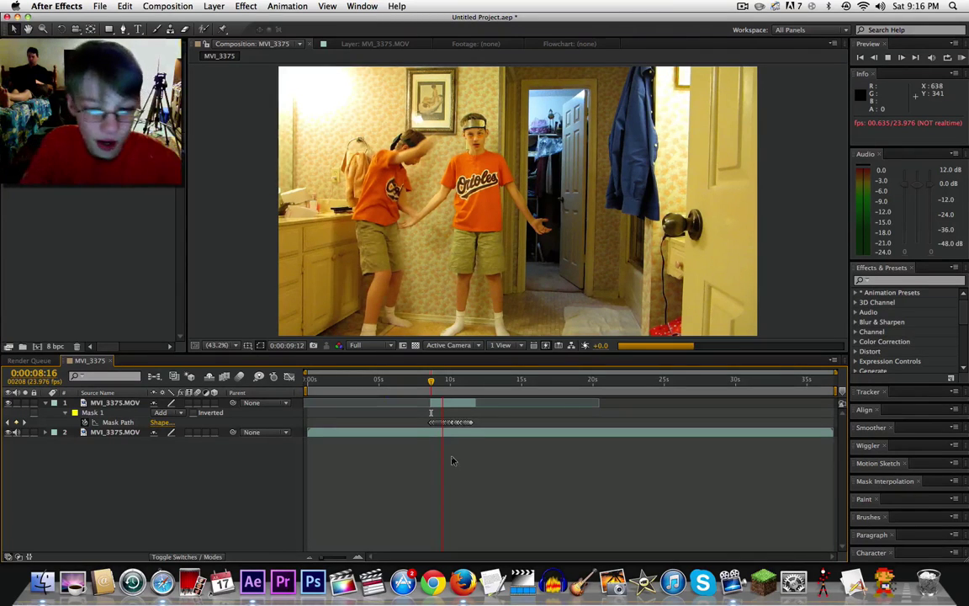
pyautogui.click(442, 391)
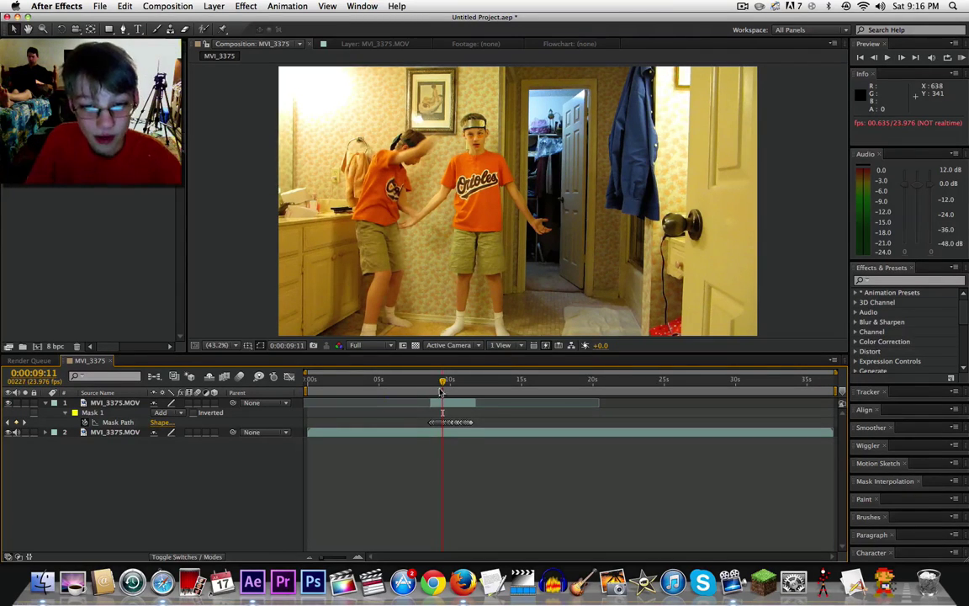
pyautogui.moveTo(435, 386); pyautogui.dragTo(431, 385)
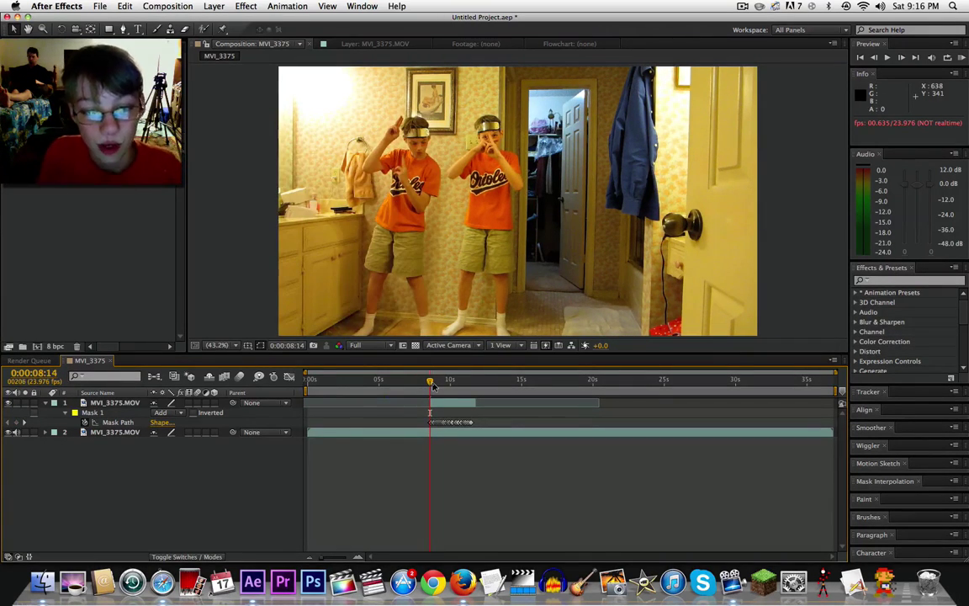
# - Switch to Finder, place a new window over the composition, and search This Mac for "smoke"
pyautogui.click(36, 593)
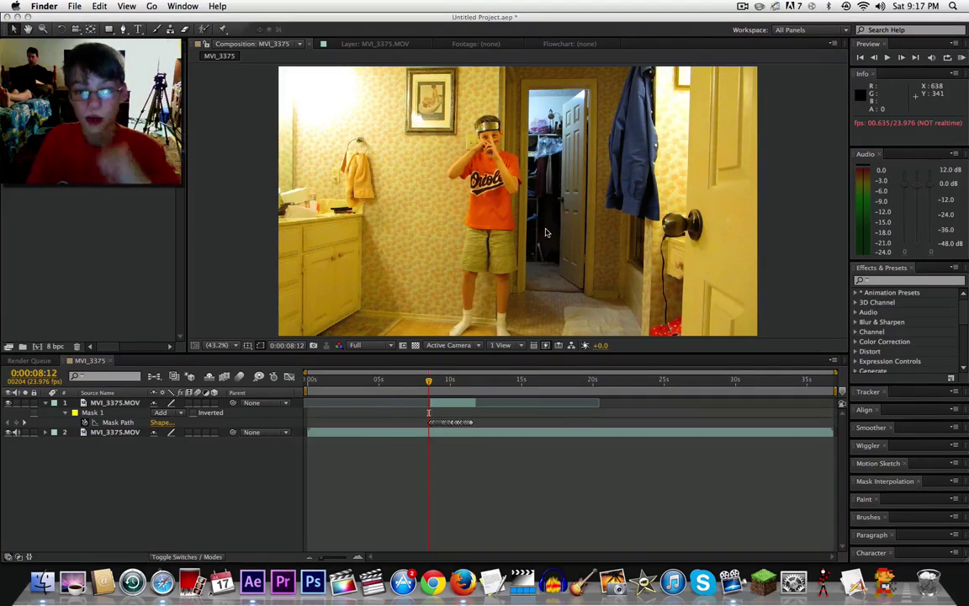
pyautogui.press('super+n')
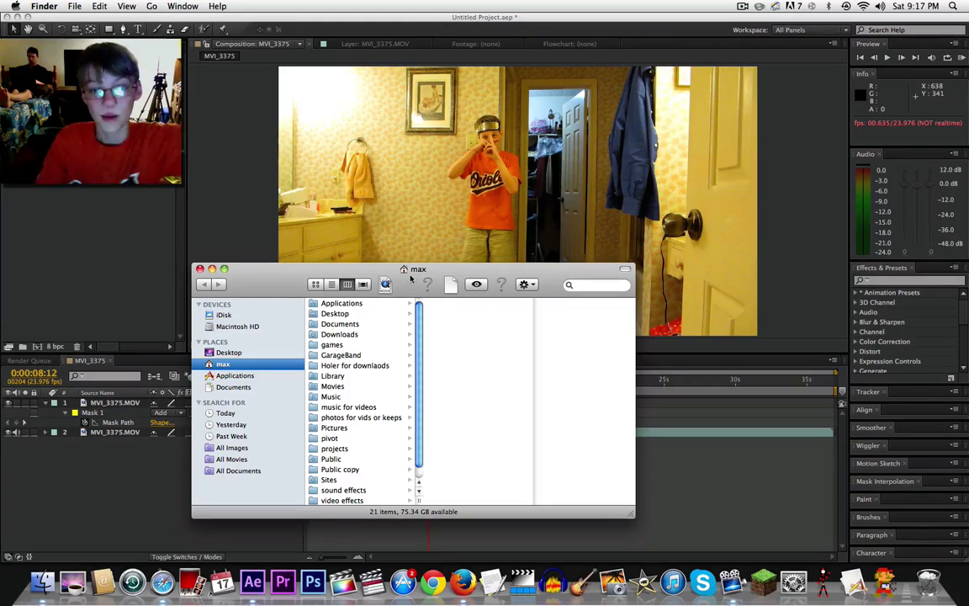
pyautogui.moveTo(414, 269); pyautogui.dragTo(461, 169)
pyautogui.click(647, 182)
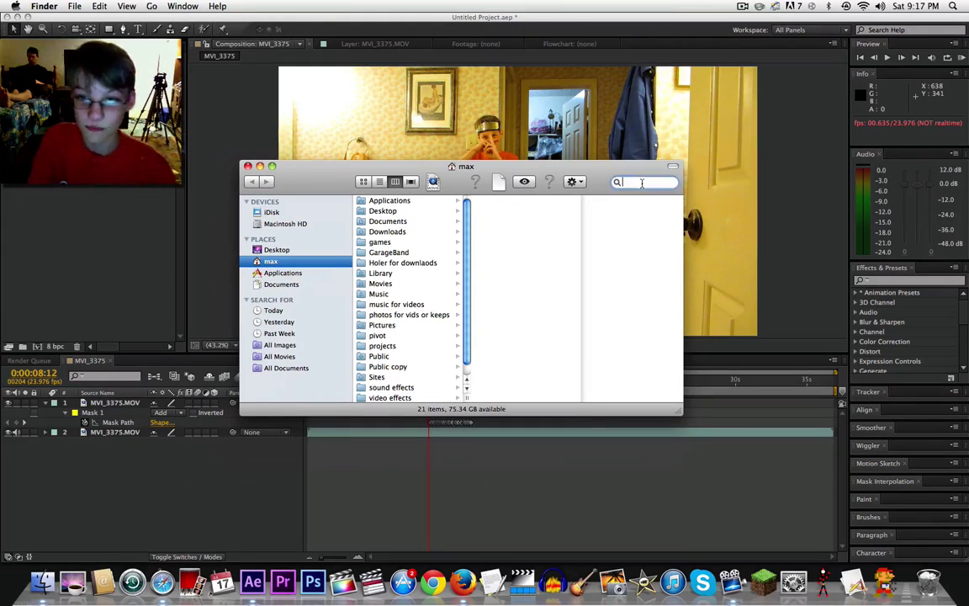
pyautogui.write('smoke')
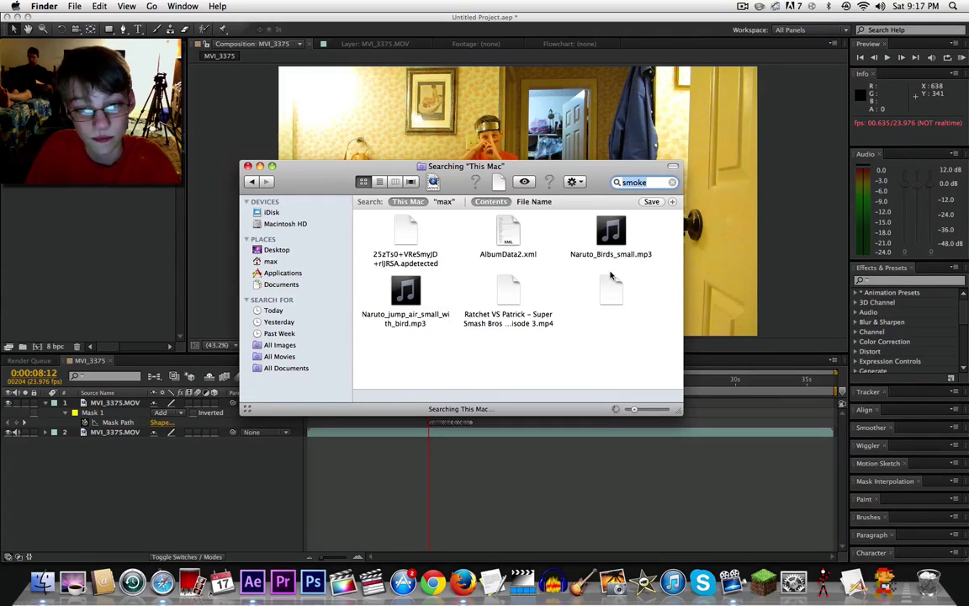
# - Look through the "smoke" search results for a usable smoke clip
pyautogui.scroll(-3, 611, 277)
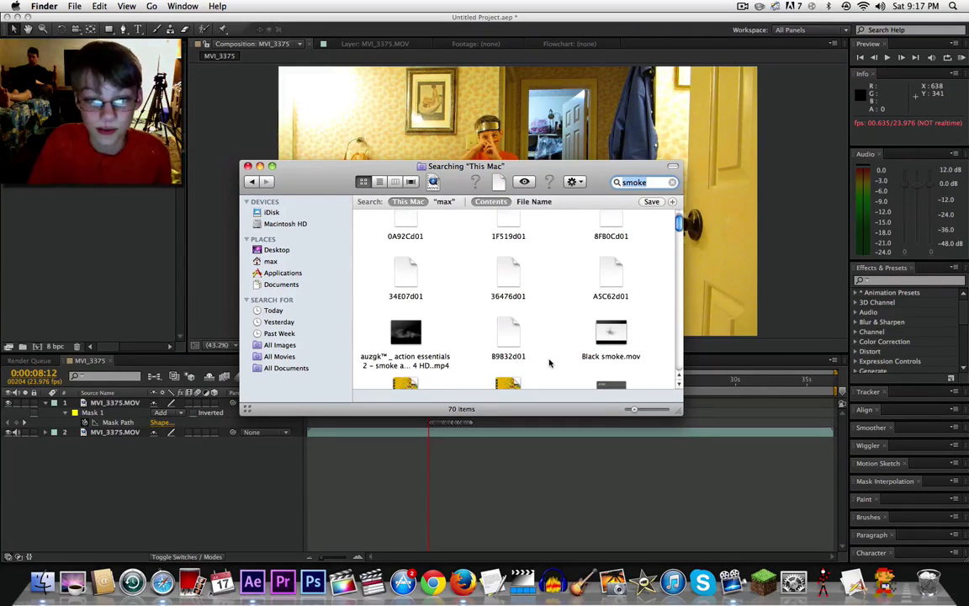
pyautogui.scroll(-5, 538, 328)
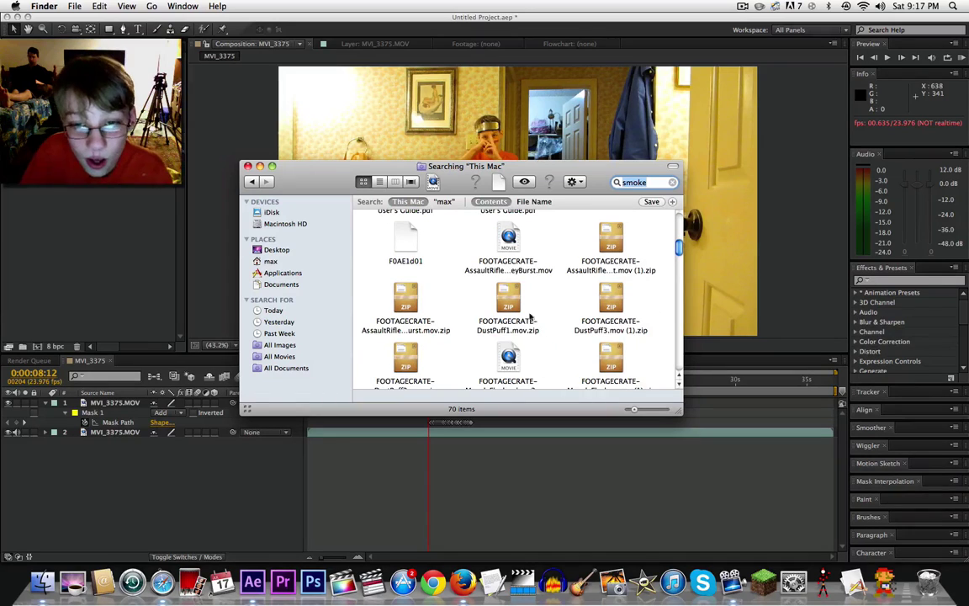
pyautogui.scroll(-4, 505, 252)
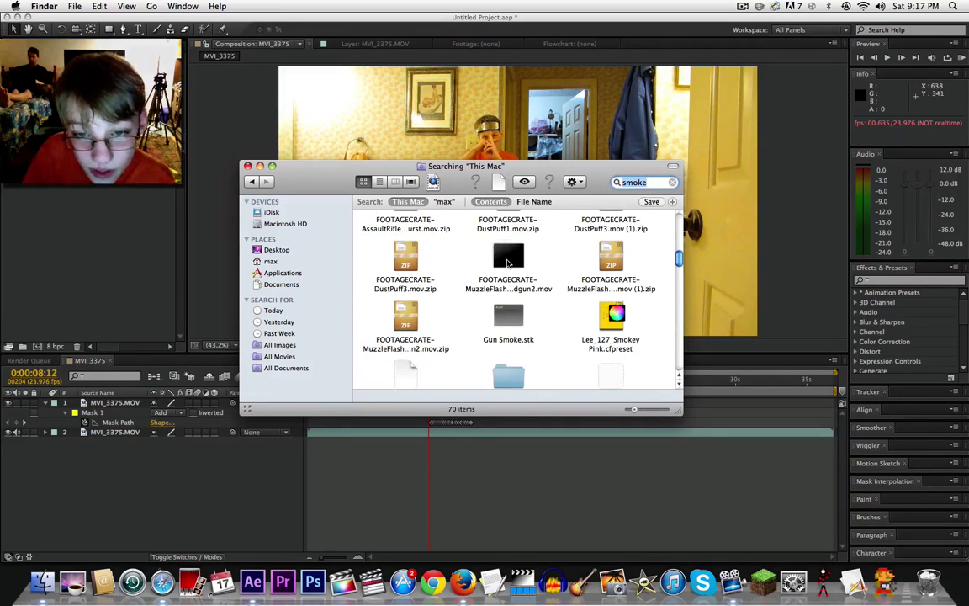
pyautogui.scroll(-6, 508, 266)
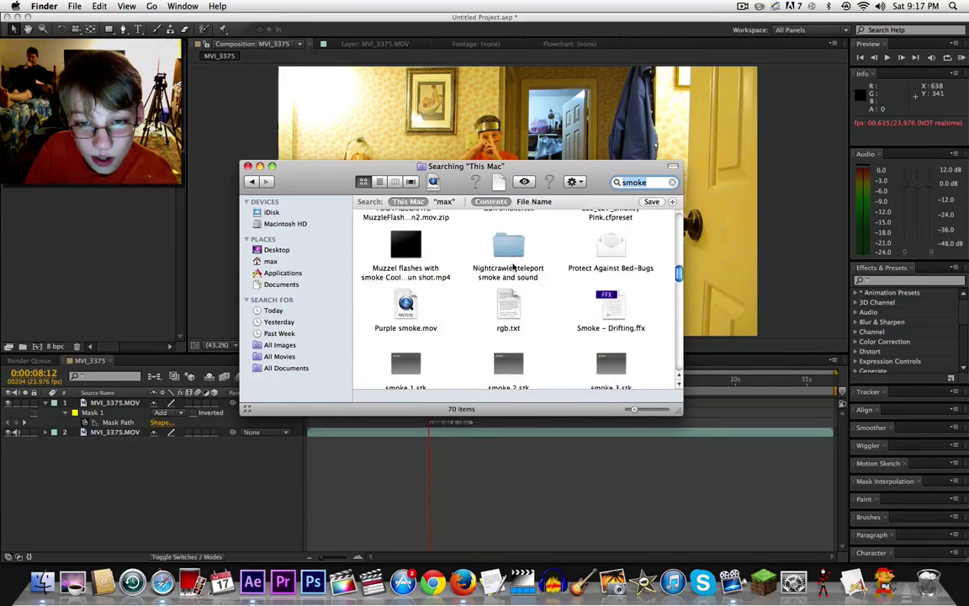
pyautogui.scroll(-8, 513, 266)
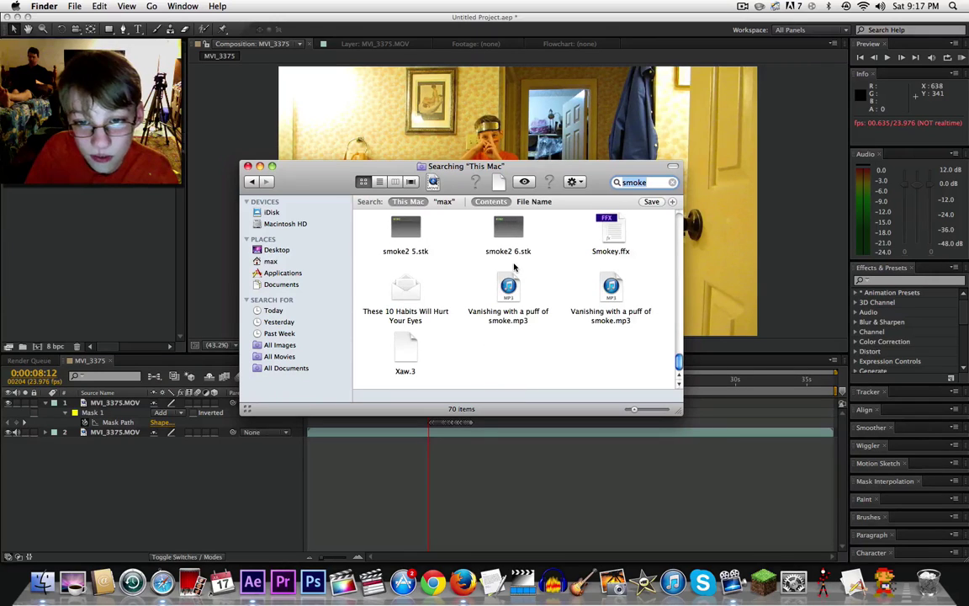
pyautogui.scroll(5, 530, 303)
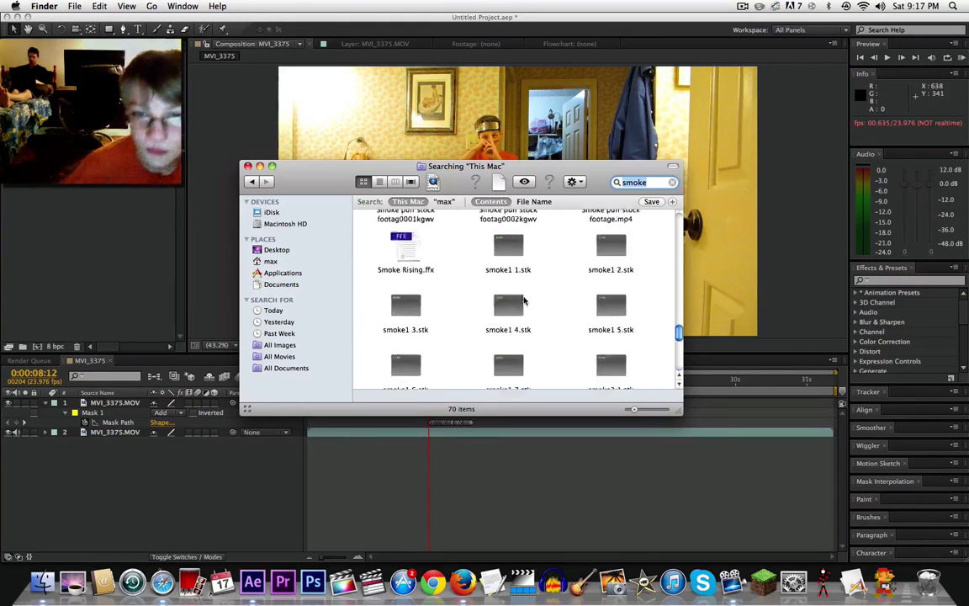
pyautogui.scroll(5, 575, 343)
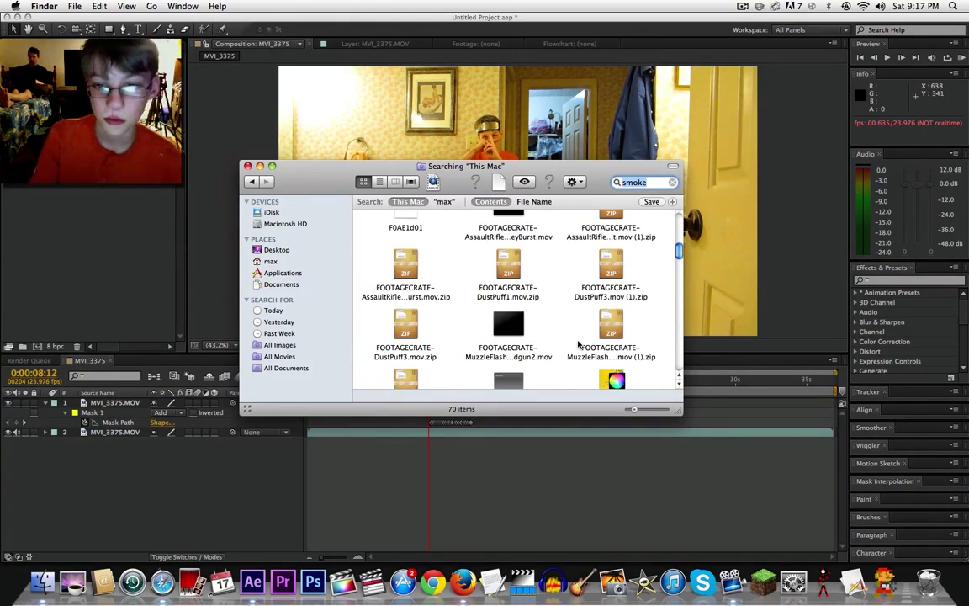
pyautogui.scroll(5, 576, 342)
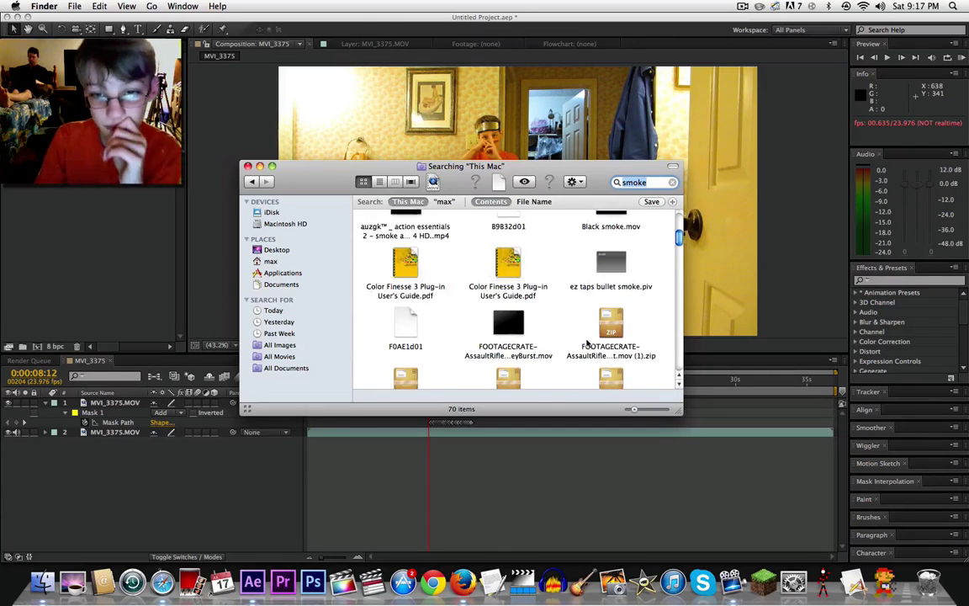
pyautogui.scroll(1, 587, 342)
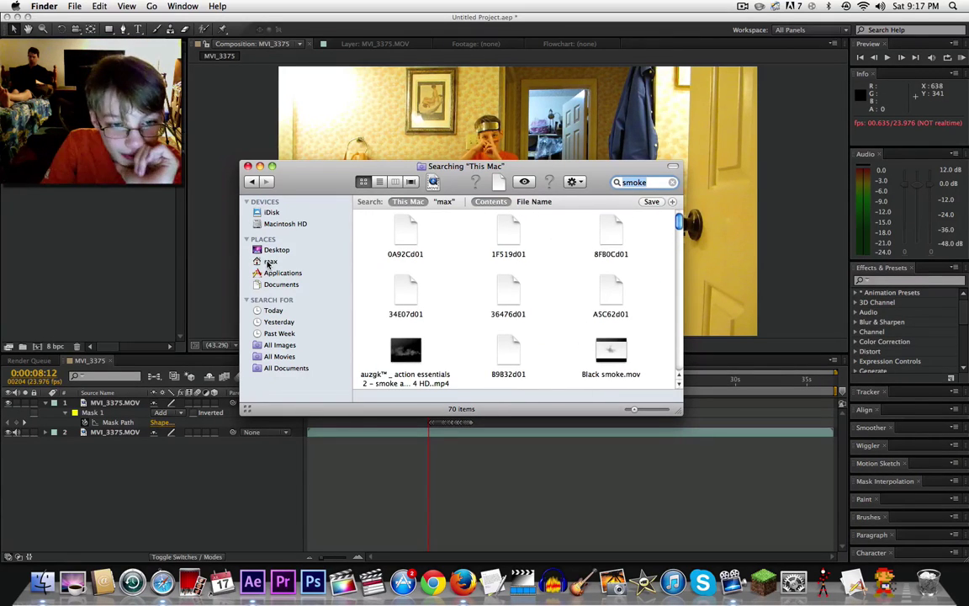
# - Open the video effects folder in the home folder and go through its clips down to FOOTAGECRATE-DustPuff3 2.mov
pyautogui.click(269, 261)
pyautogui.scroll(-1, 421, 350)
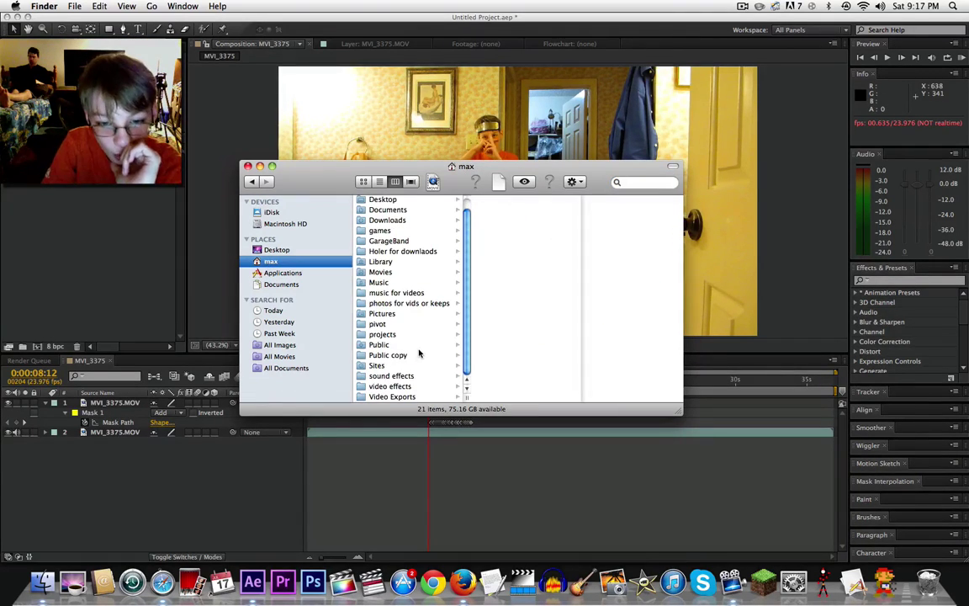
pyautogui.click(393, 386)
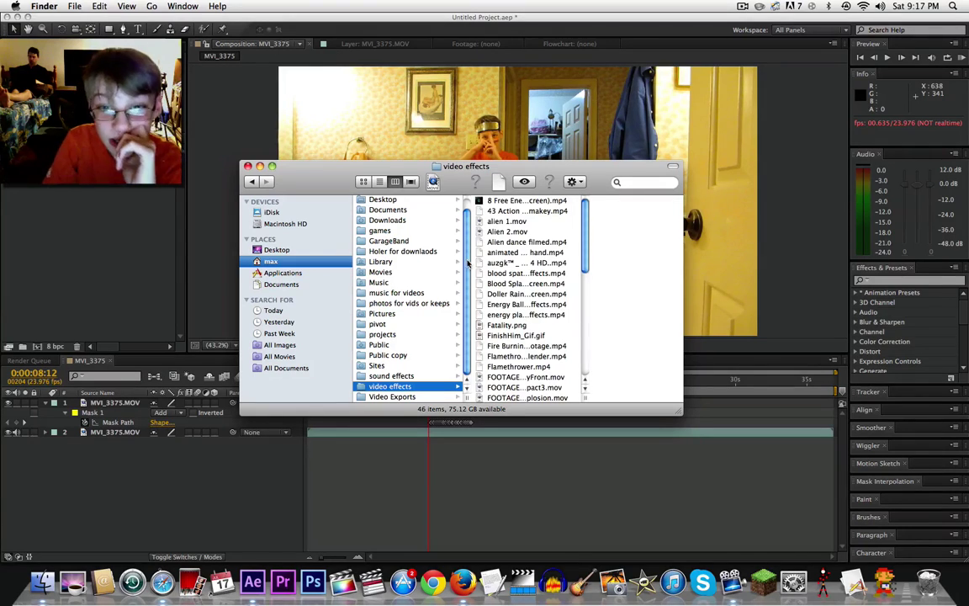
pyautogui.click(511, 212)
pyautogui.press('Down')
pyautogui.press('Down')
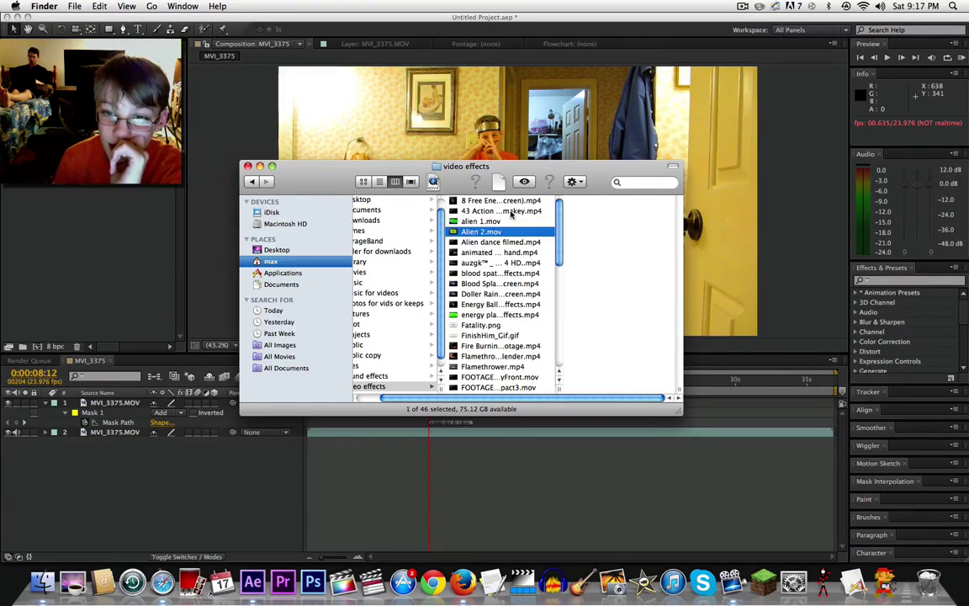
pyautogui.press('Down')
pyautogui.press('Down')
pyautogui.press('Down')
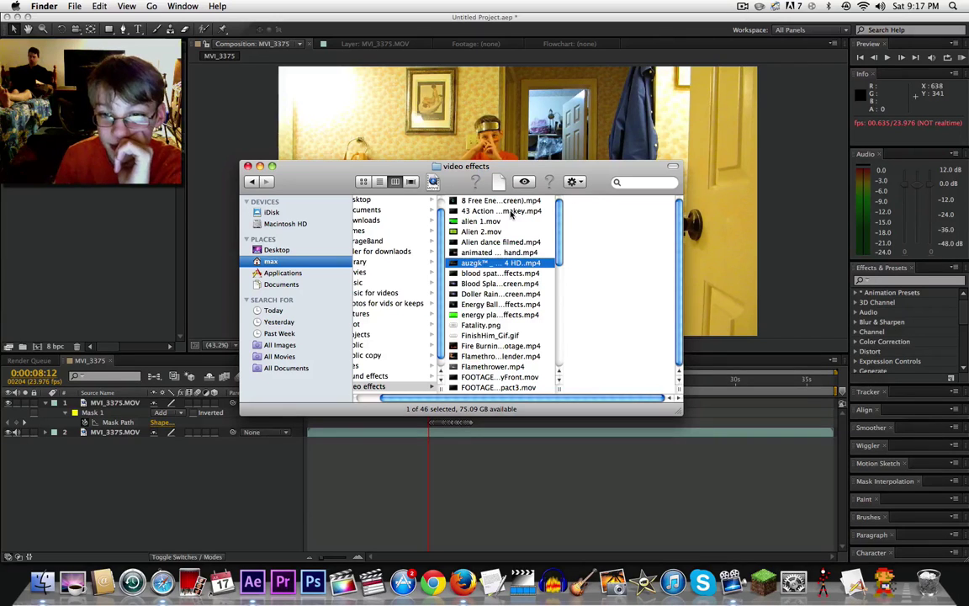
pyautogui.press('Down')
pyautogui.press('Down')
pyautogui.press('Down')
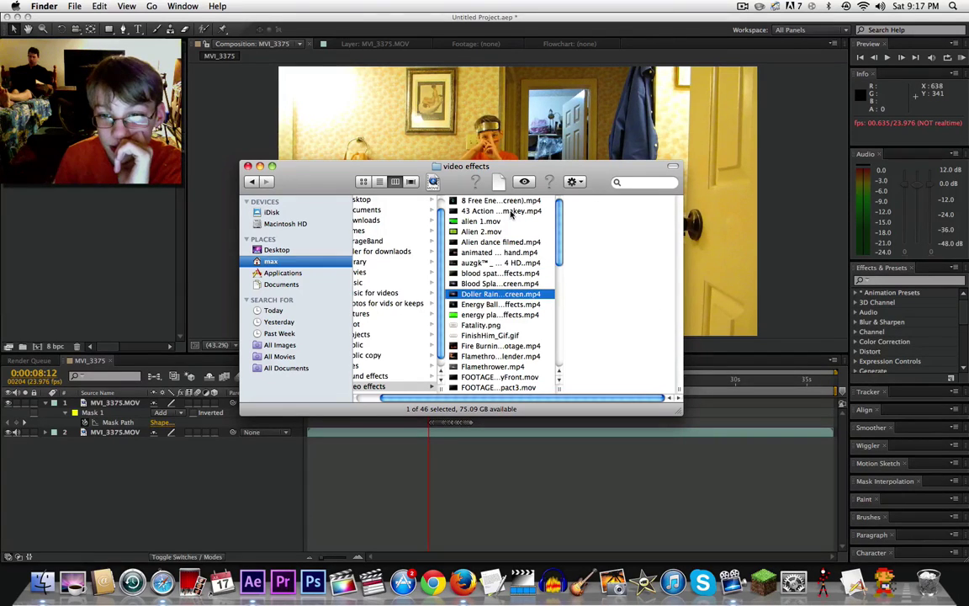
pyautogui.press('Down')
pyautogui.press('Down')
pyautogui.press('Down')
pyautogui.press('Down')
pyautogui.press('Down')
pyautogui.press('Down')
pyautogui.press('Down')
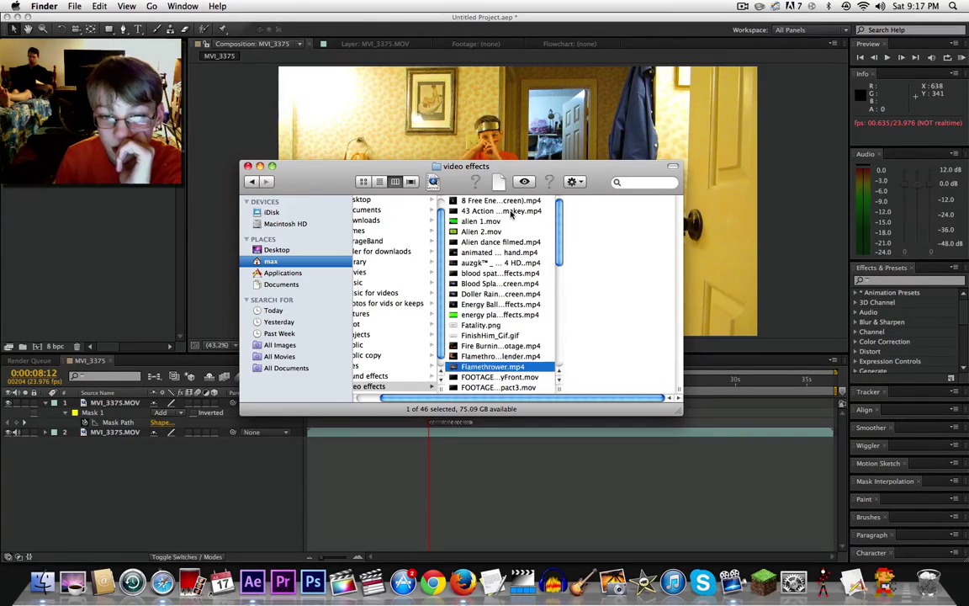
pyautogui.press('Down')
pyautogui.press('Down')
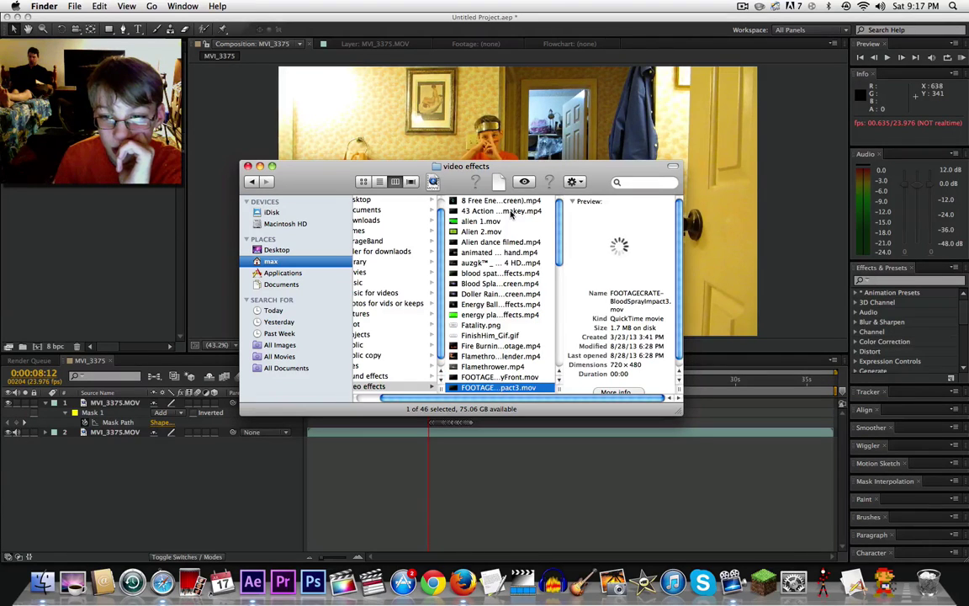
pyautogui.press('Down')
pyautogui.press('Down')
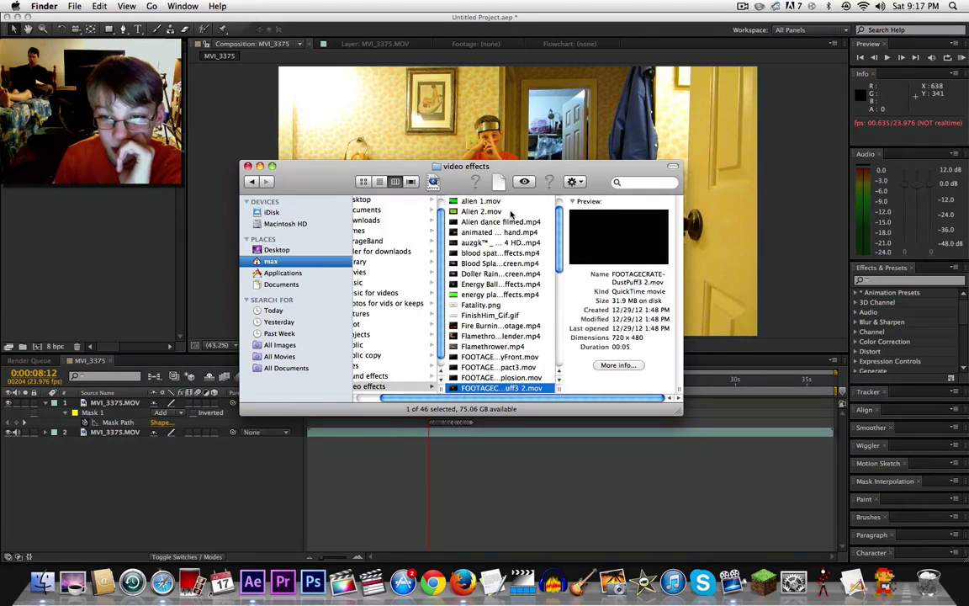
# - Preview FOOTAGECRATE-DustExplosion.mov and FOOTAGECRATE-DustPuff3 2.mov with Quick Look
pyautogui.press('Up')
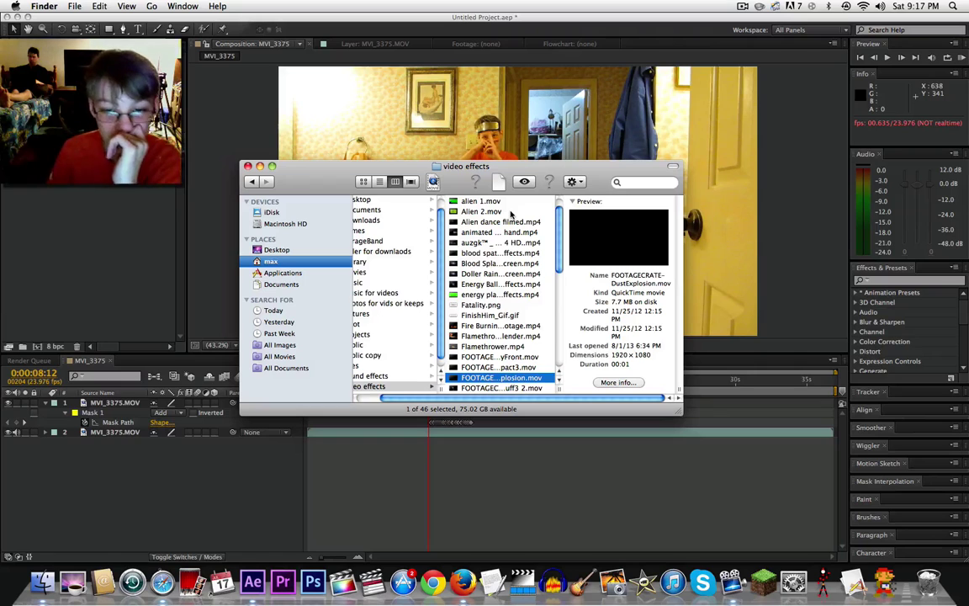
pyautogui.press('space')
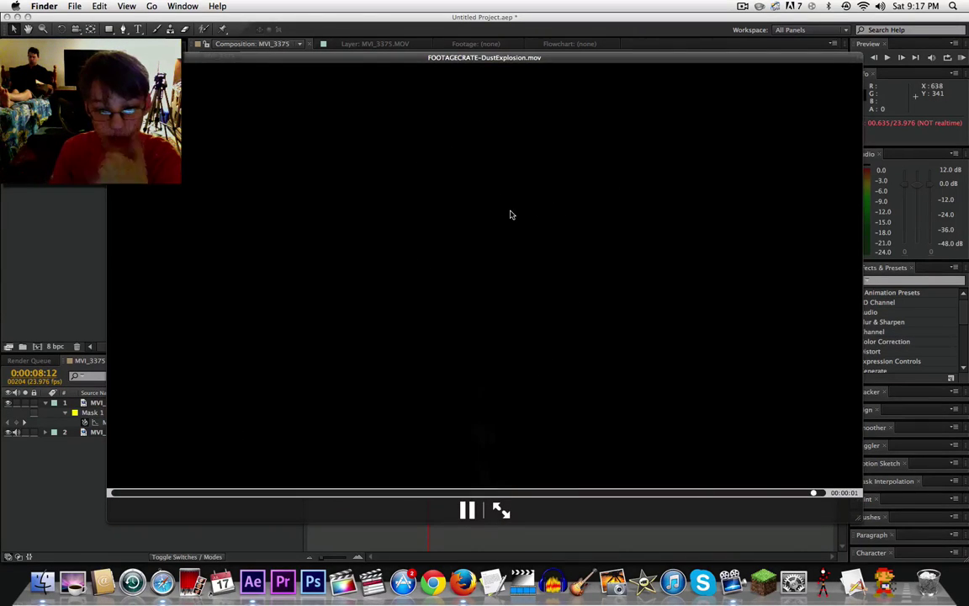
pyautogui.press('Down')
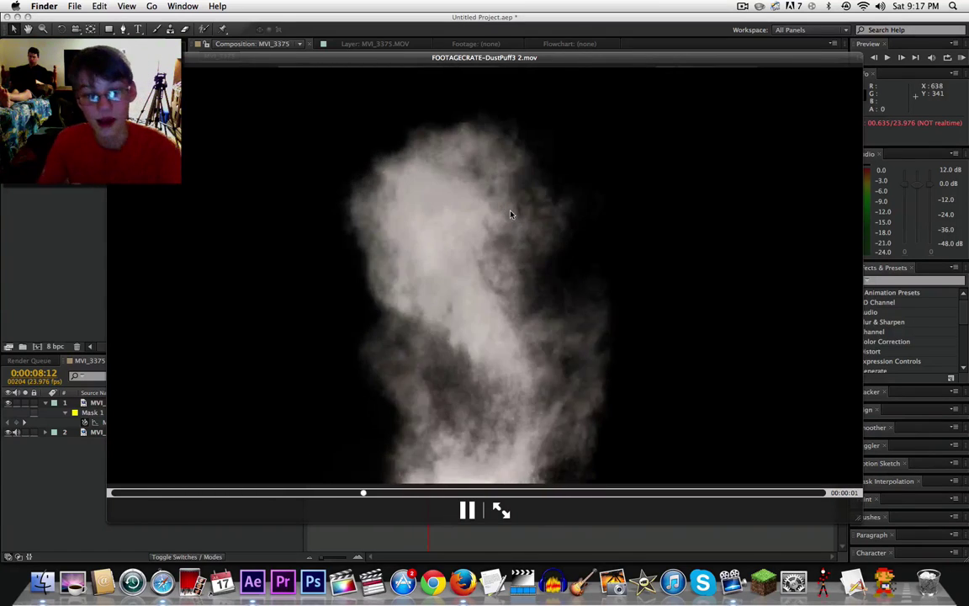
pyautogui.press('space')
# - Add FOOTAGECRATE-DustPuff3 2.mov to the After Effects composition as the top layer starting at 0:00:08:12 and enlarge it to about 228% by 268%
pyautogui.scroll(-2, 472, 341)
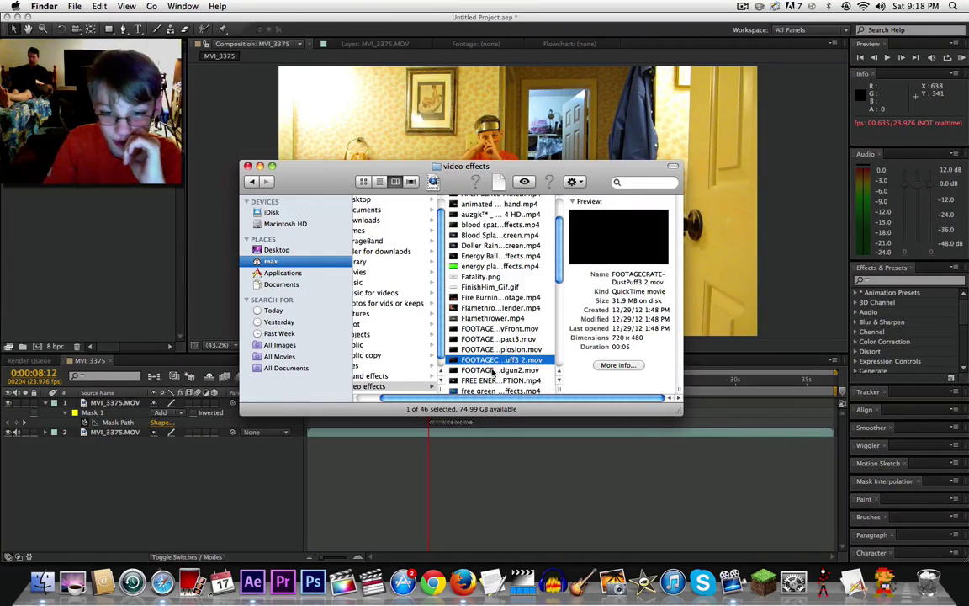
pyautogui.moveTo(472, 359); pyautogui.dragTo(430, 406)
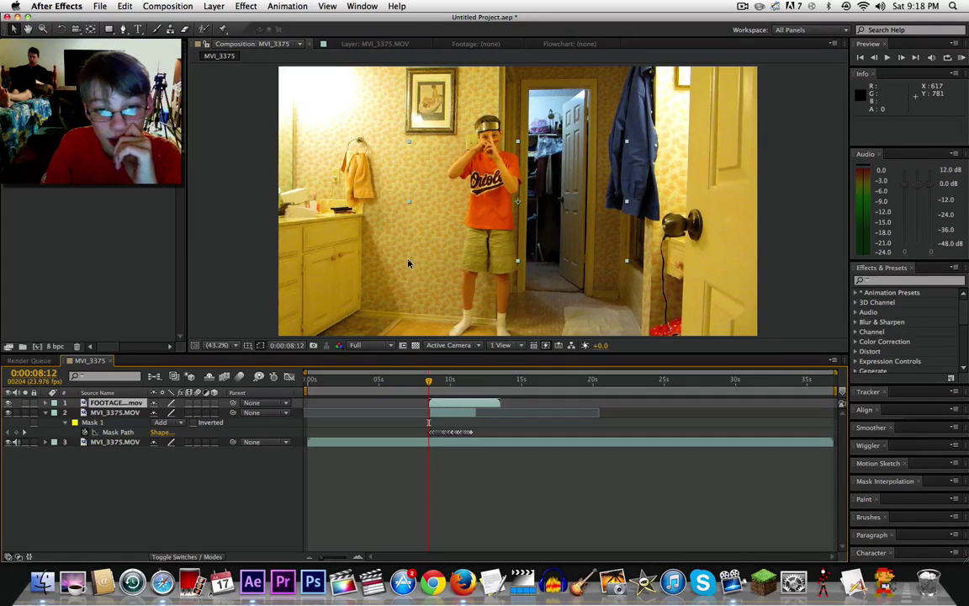
pyautogui.moveTo(408, 264); pyautogui.dragTo(264, 361)
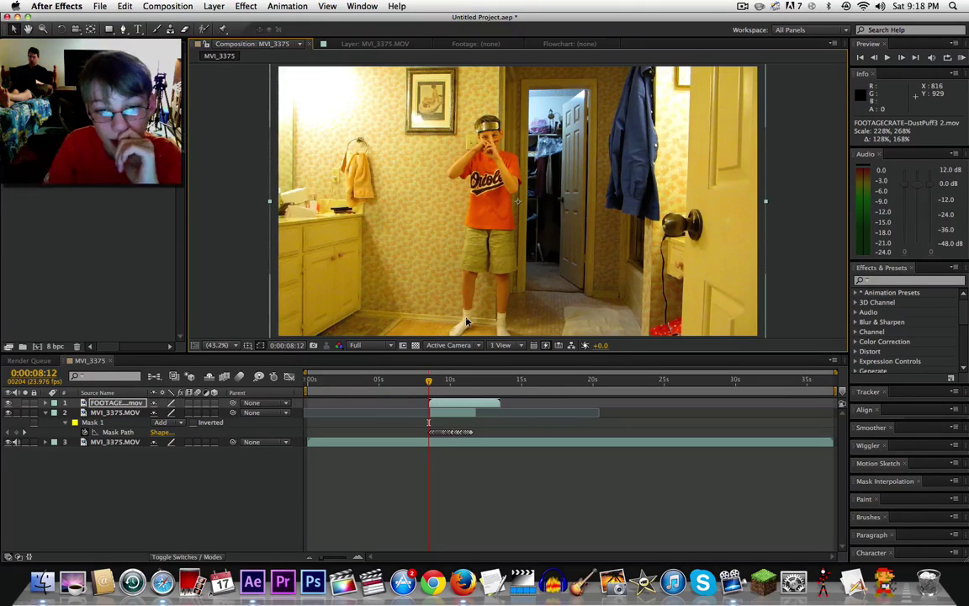
# - At 0:00:08:13, move the dust puff toward the clone's spot, to position about 569, 508, and play on to 0:00:08:15
pyautogui.press('pagedown')
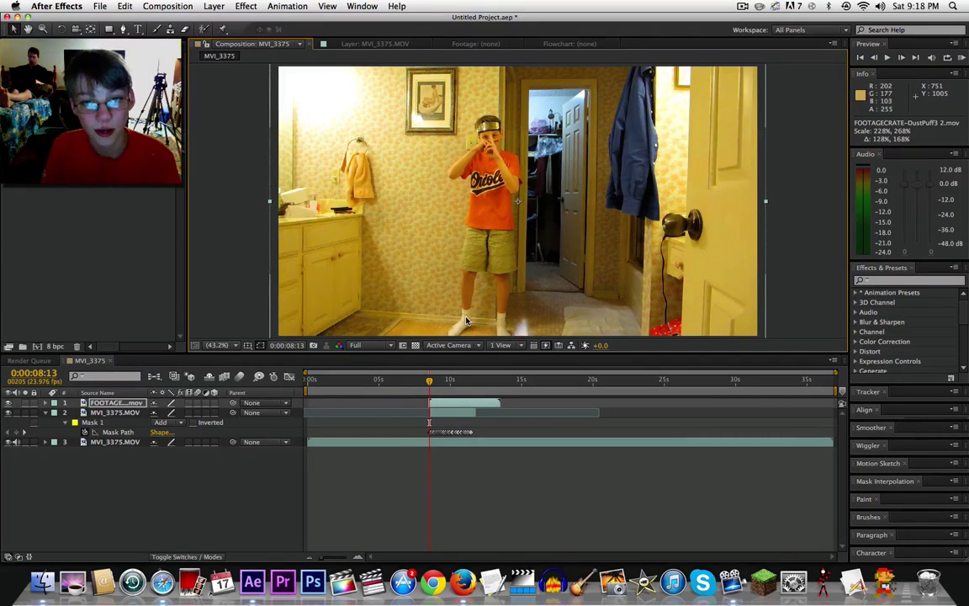
pyautogui.moveTo(467, 321); pyautogui.dragTo(376, 310)
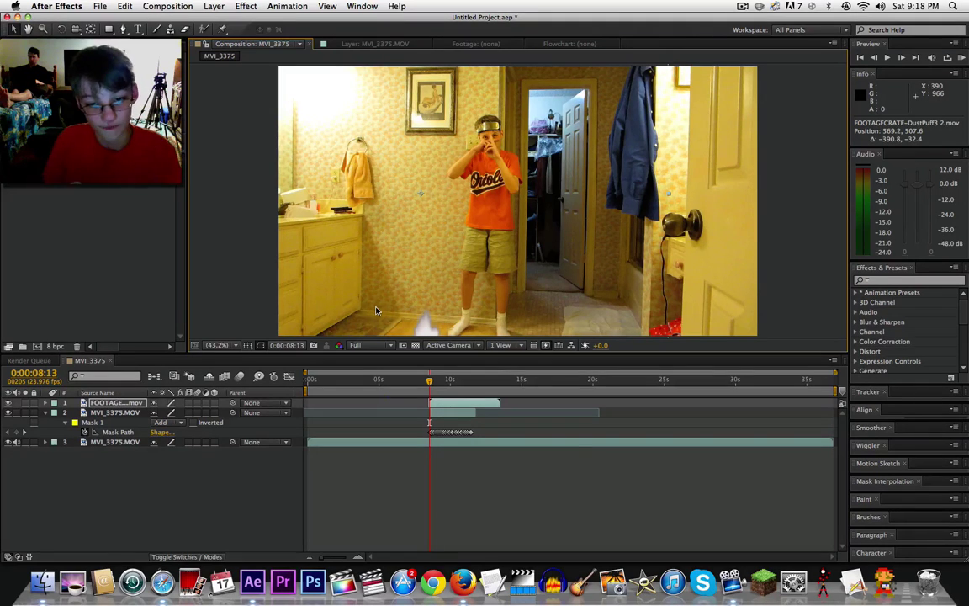
pyautogui.press('space')
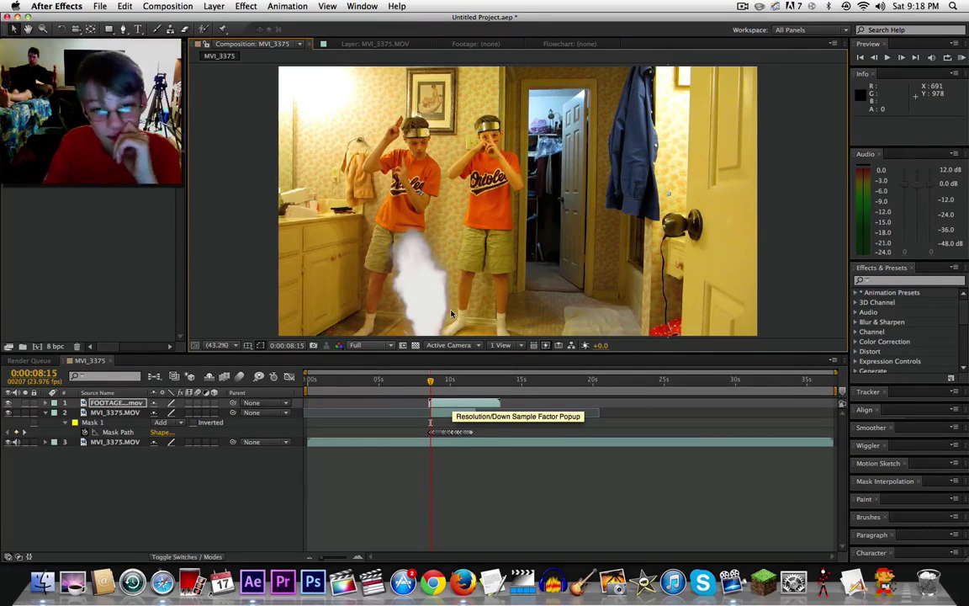
# - At 0:00:09:11, enlarge the dust puff layer and move it over the clone to position about 489, 324
pyautogui.scroll(-2, 451, 315)
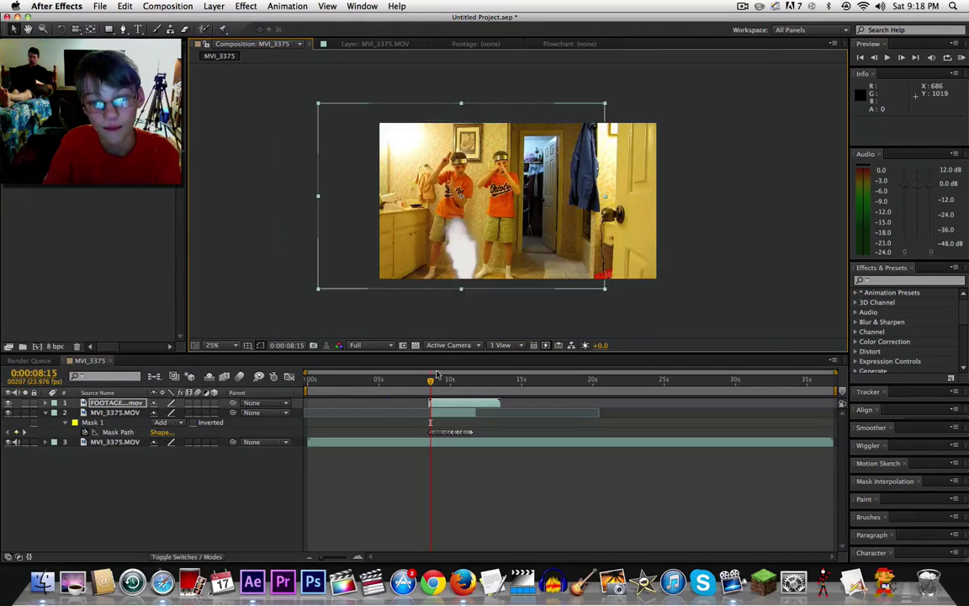
pyautogui.scroll(-2, 396, 335)
pyautogui.click(451, 383)
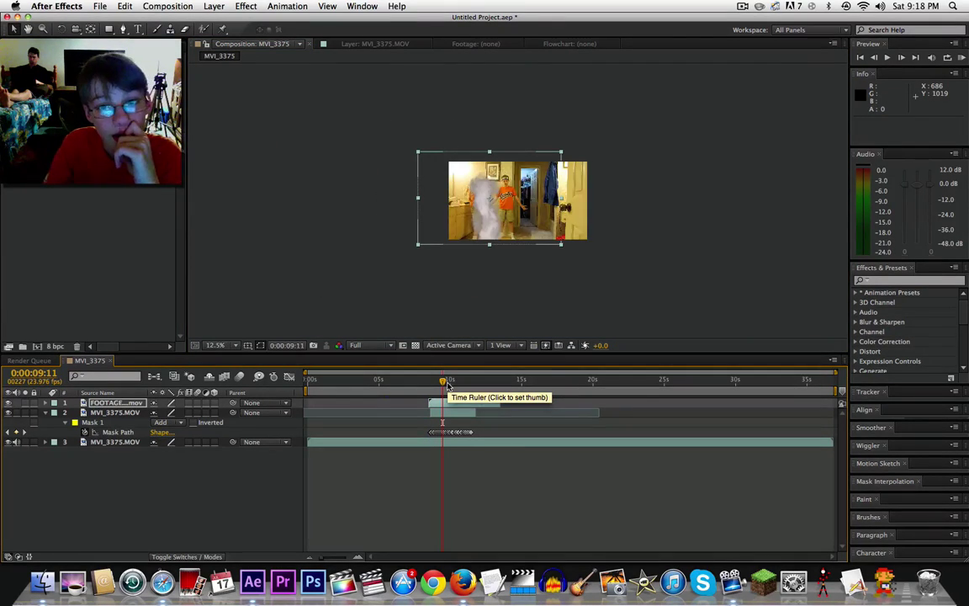
pyautogui.moveTo(564, 246); pyautogui.dragTo(542, 228)
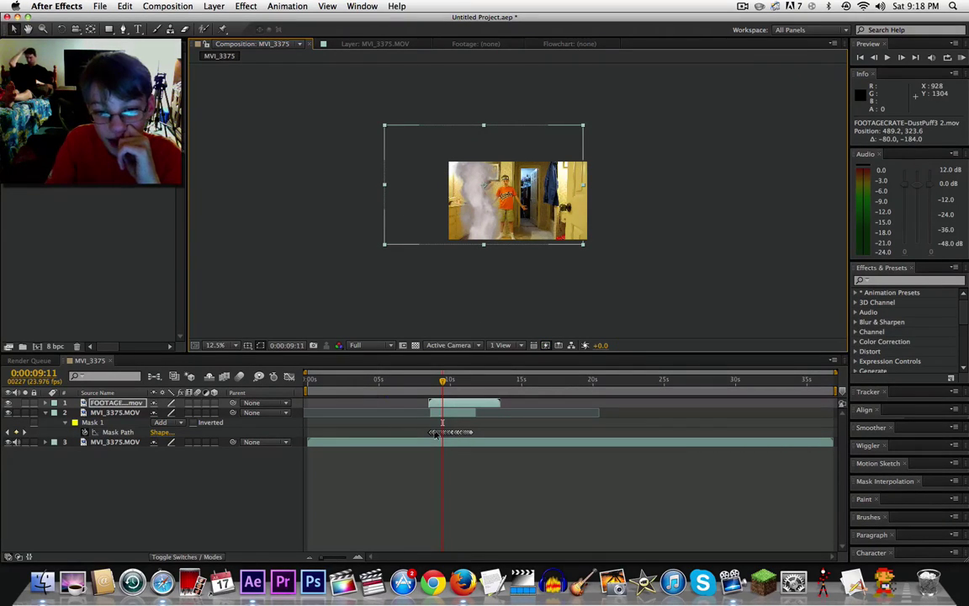
# - Shift the dust puff layer five frames earlier to start at 0:00:08:07, and preview the fitted composition from 0:00:08:05
pyautogui.moveTo(441, 407); pyautogui.dragTo(437, 408)
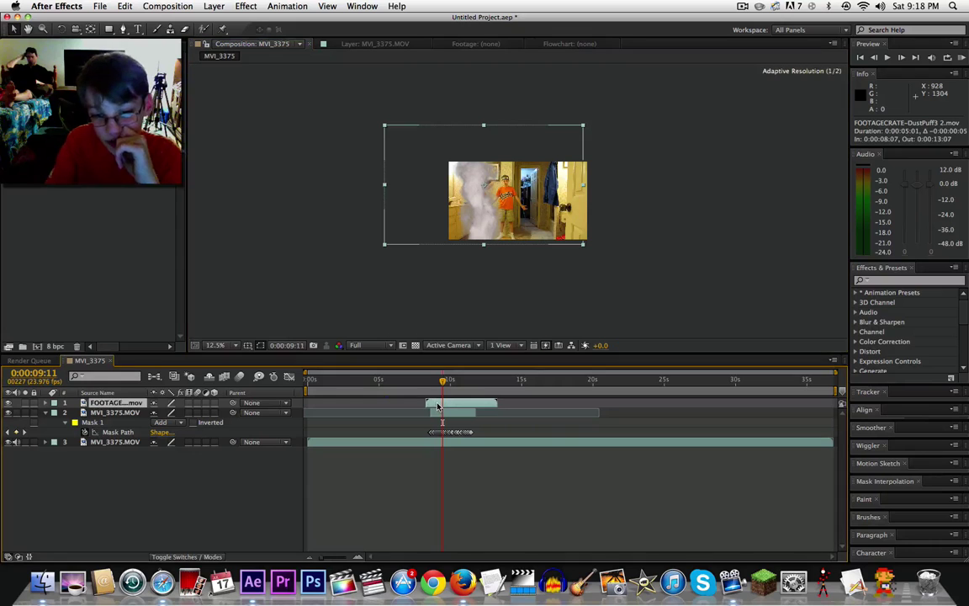
pyautogui.click(216, 345)
pyautogui.click(223, 354)
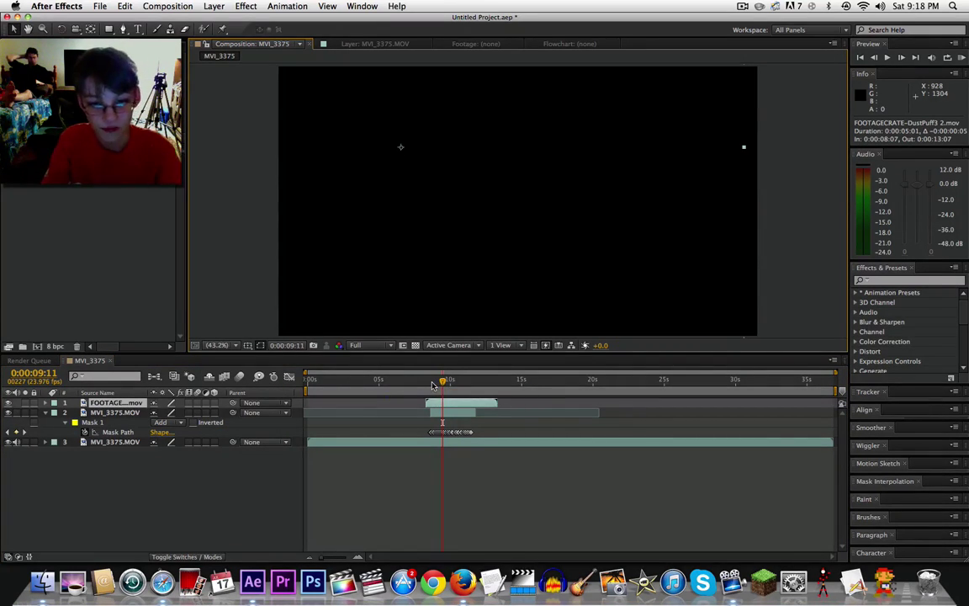
pyautogui.moveTo(428, 387); pyautogui.dragTo(423, 387)
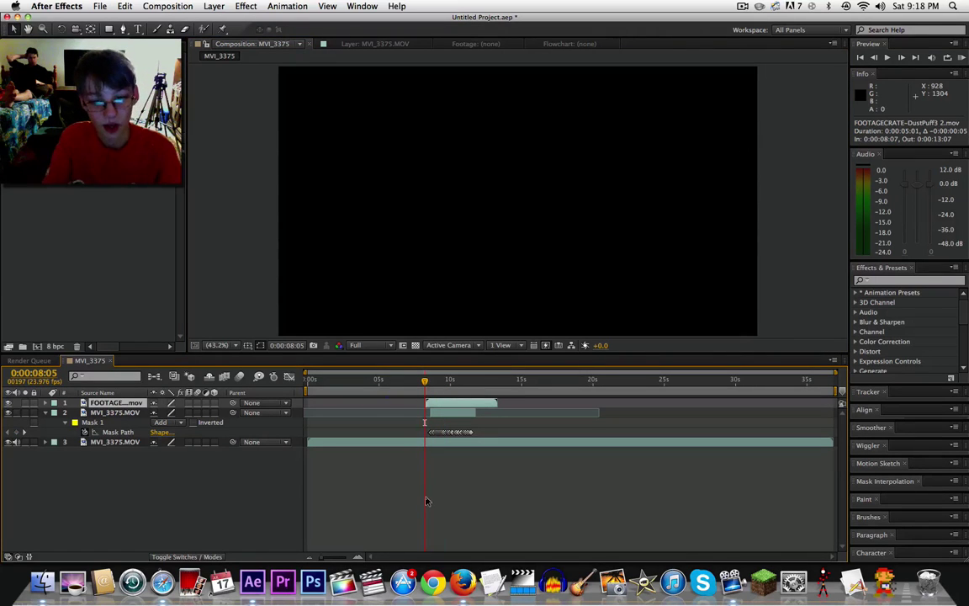
pyautogui.press('h')
pyautogui.press('space')
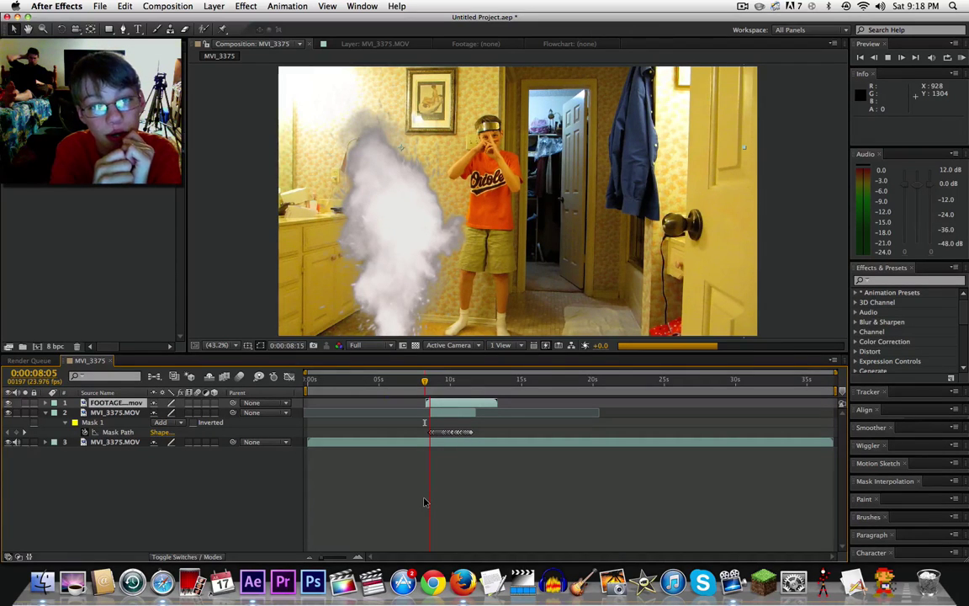
pyautogui.press('space')
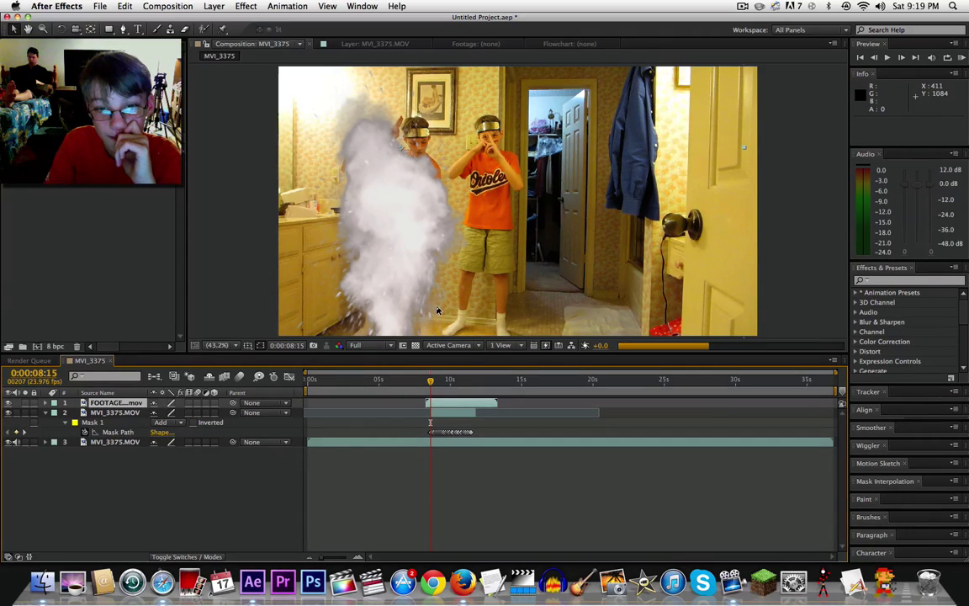
# - Enlarge the dust puff layer to about 549% by 524% and move it over the clone to position about 481, 36
pyautogui.press(',')
pyautogui.press(',')
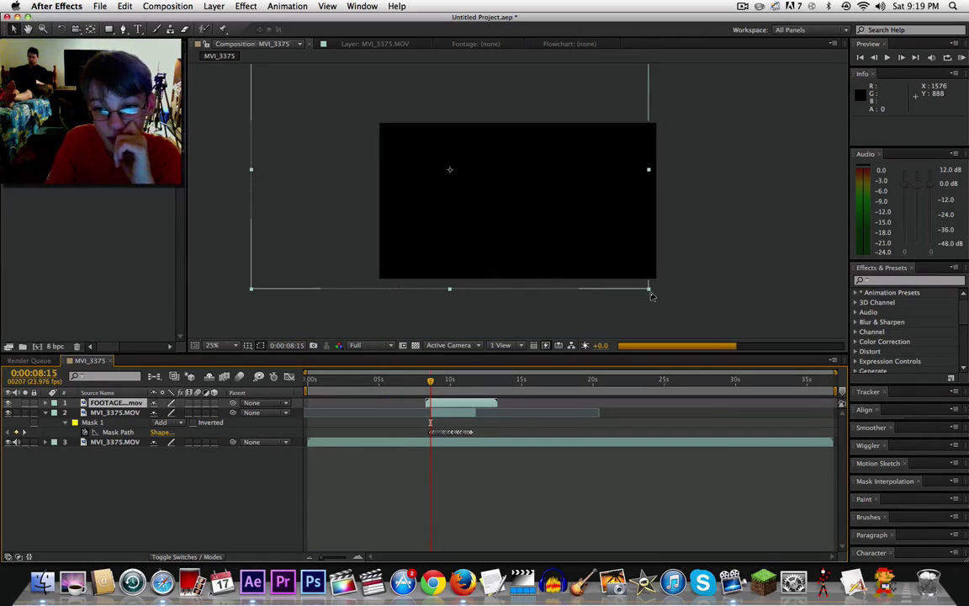
pyautogui.moveTo(649, 288); pyautogui.dragTo(800, 350)
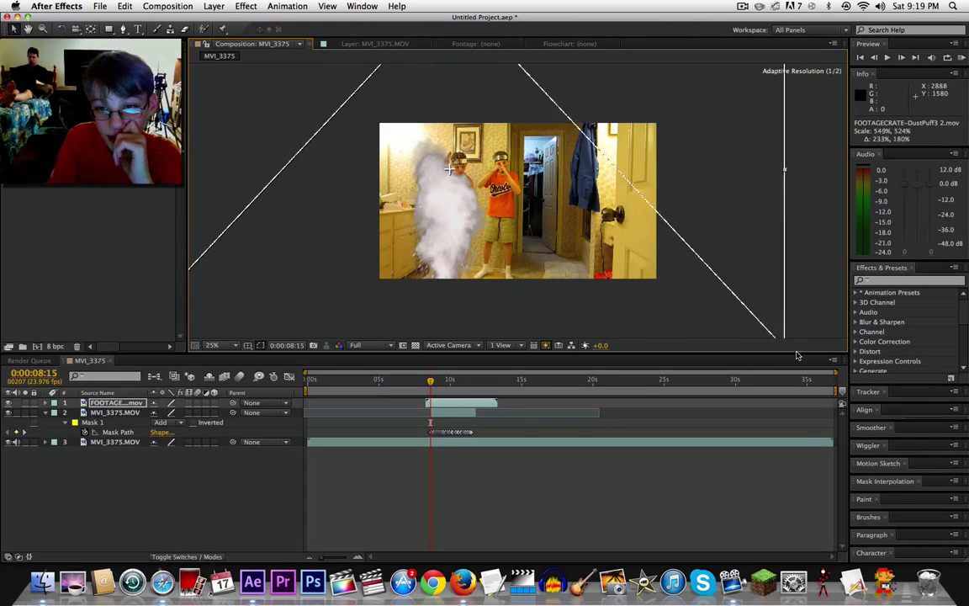
pyautogui.moveTo(474, 261); pyautogui.dragTo(489, 222)
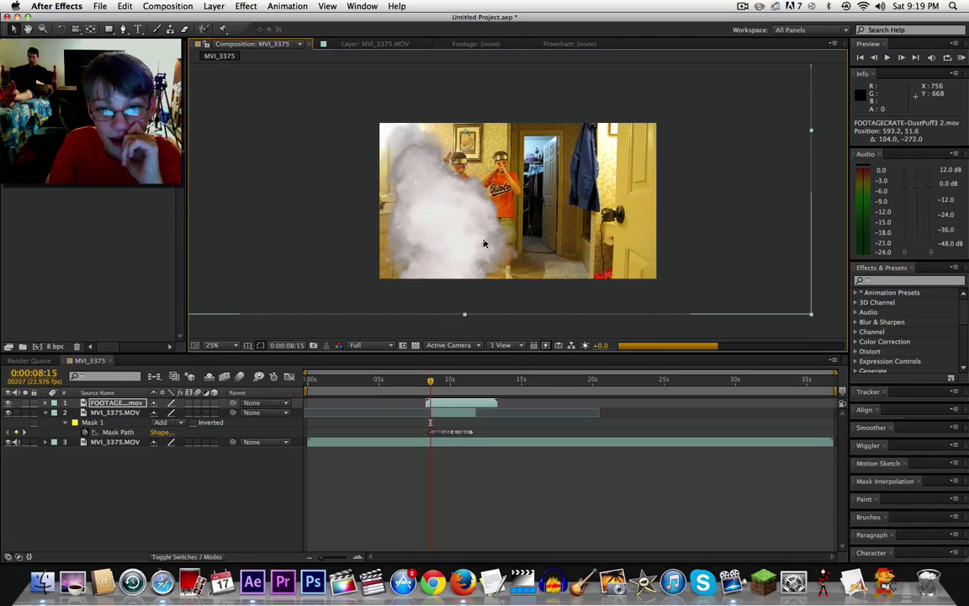
pyautogui.moveTo(482, 250); pyautogui.dragTo(465, 250)
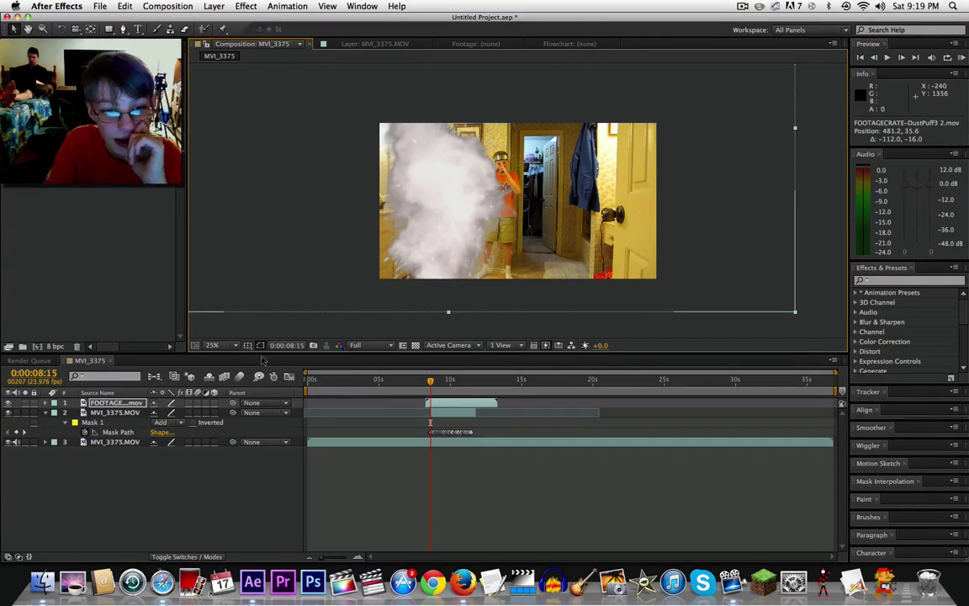
pyautogui.click(222, 350)
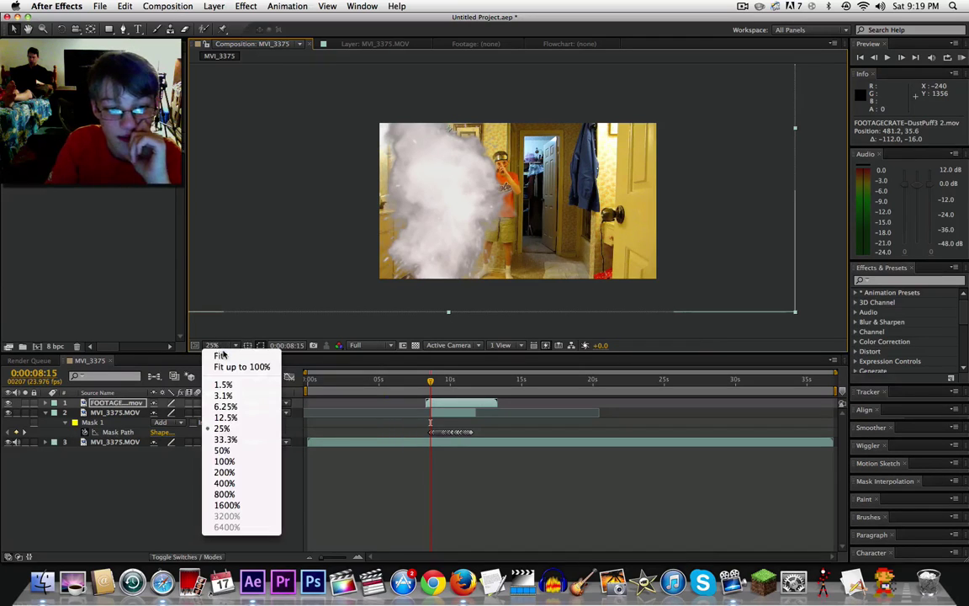
pyautogui.click(202, 315)
# - Preview the composition from 0:00:08:09 and time-stretch the dust puff layer by a factor of 50, holding its in-point in place
pyautogui.moveTo(430, 386); pyautogui.dragTo(428, 385)
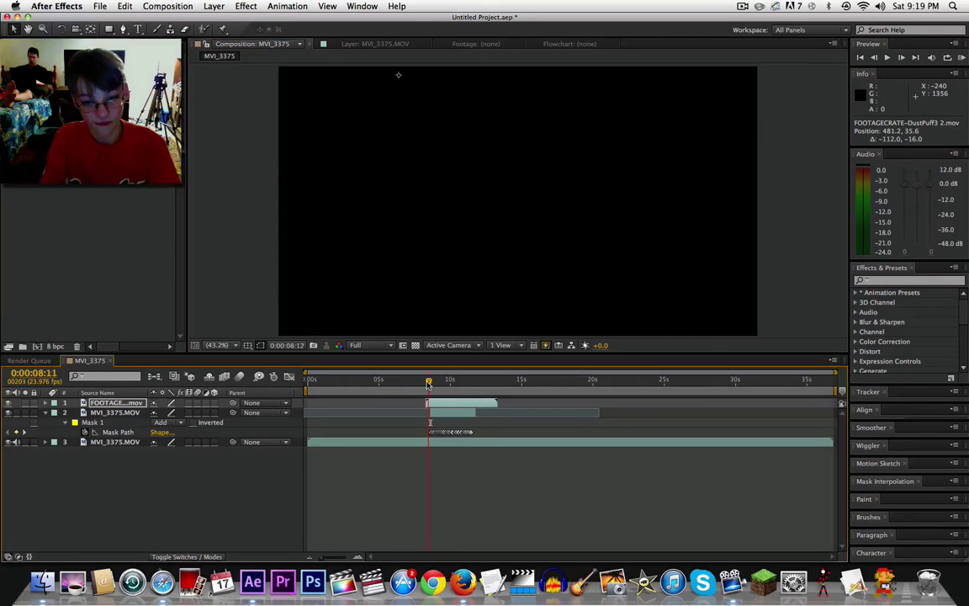
pyautogui.press('space')
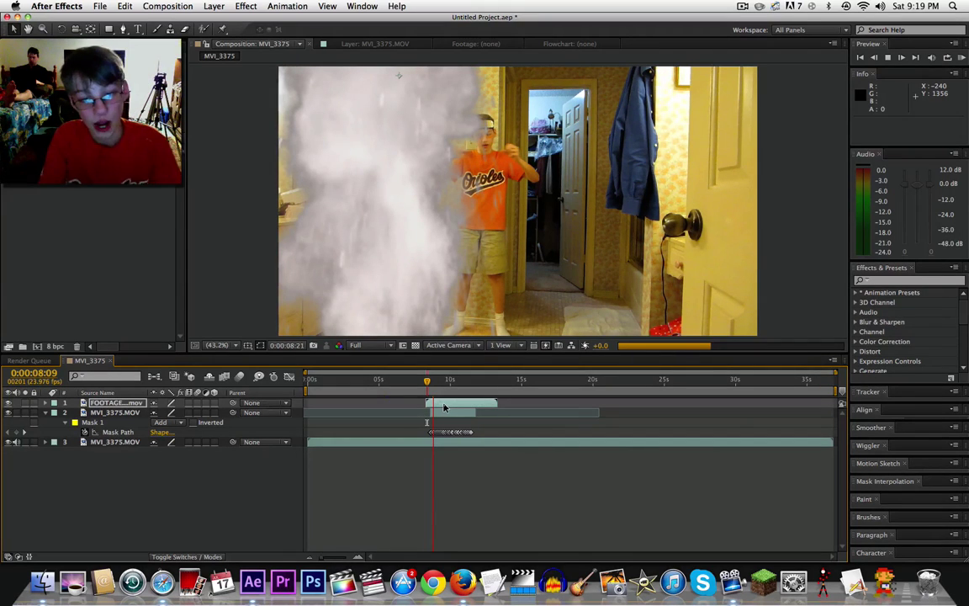
pyautogui.rightClick(439, 404)
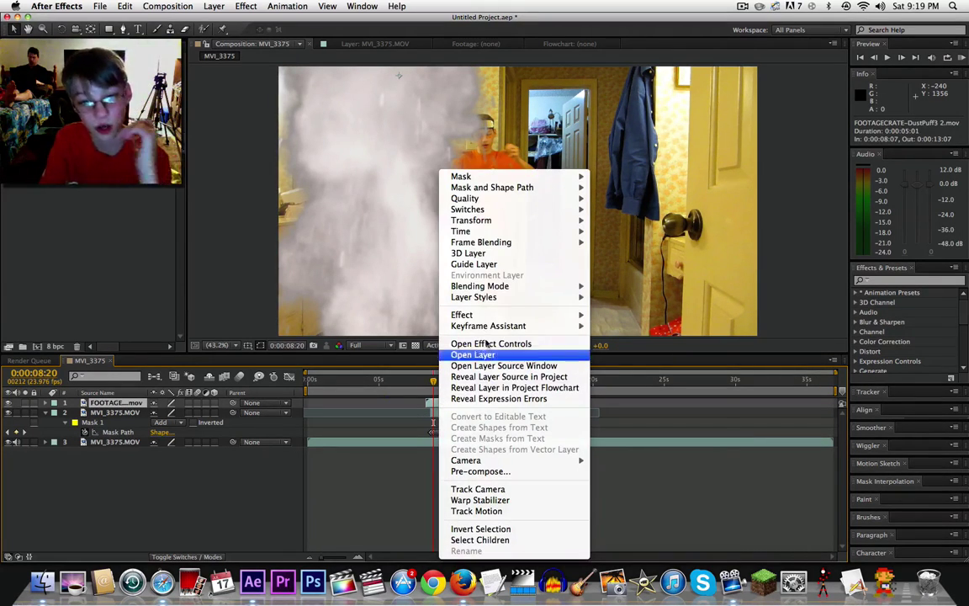
pyautogui.moveTo(468, 286)
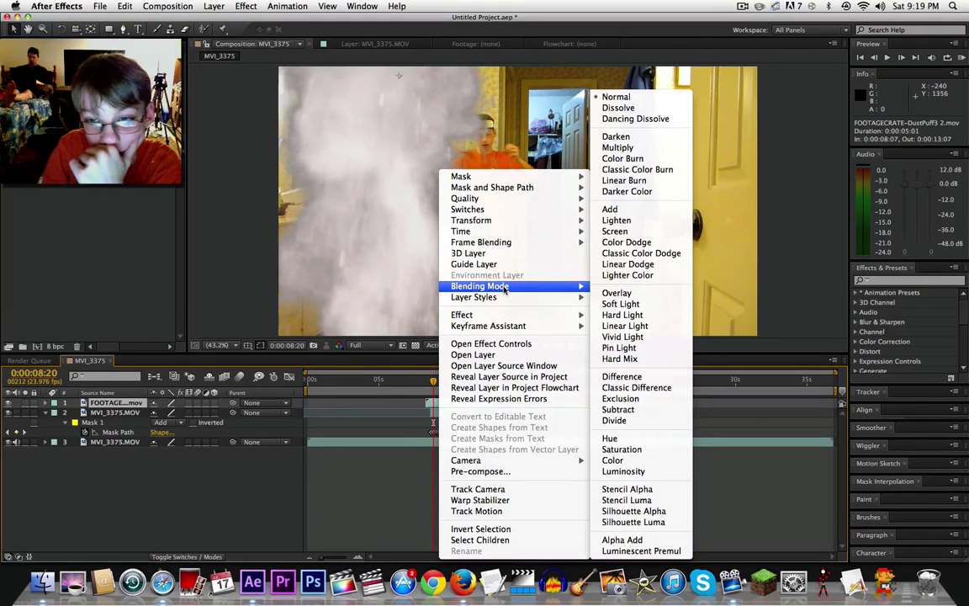
pyautogui.moveTo(462, 231)
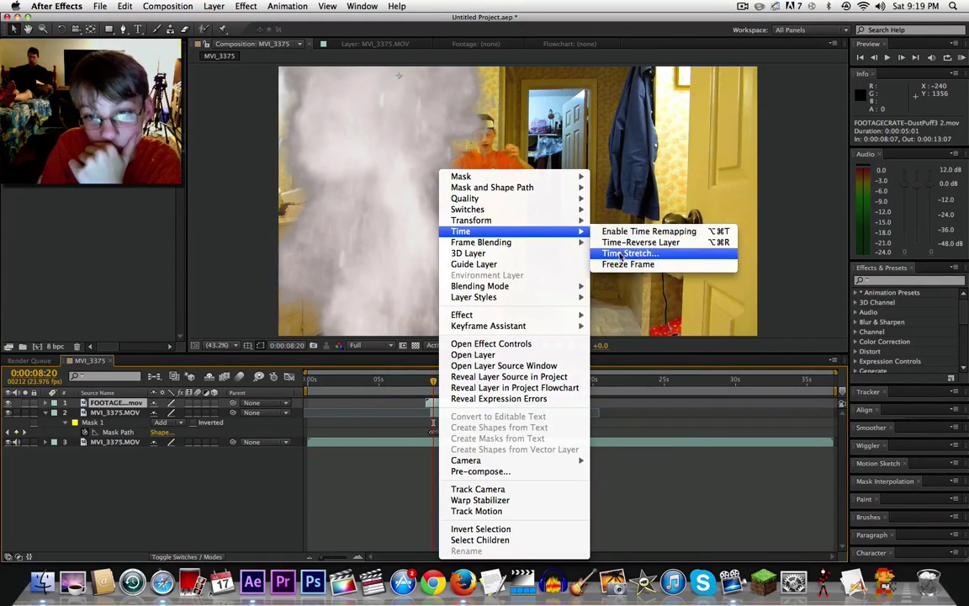
pyautogui.click(626, 253)
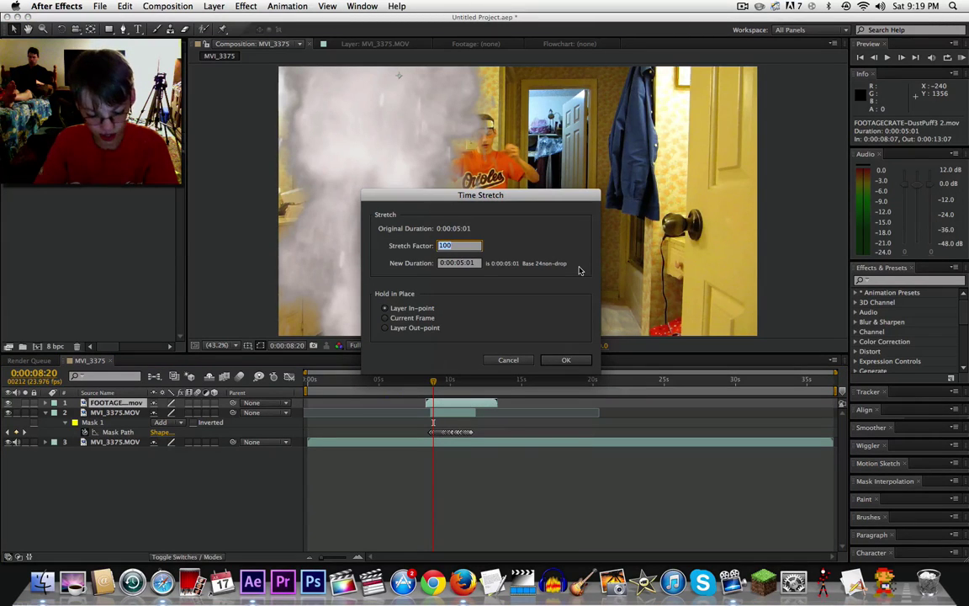
pyautogui.write('50')
pyautogui.press('Return')
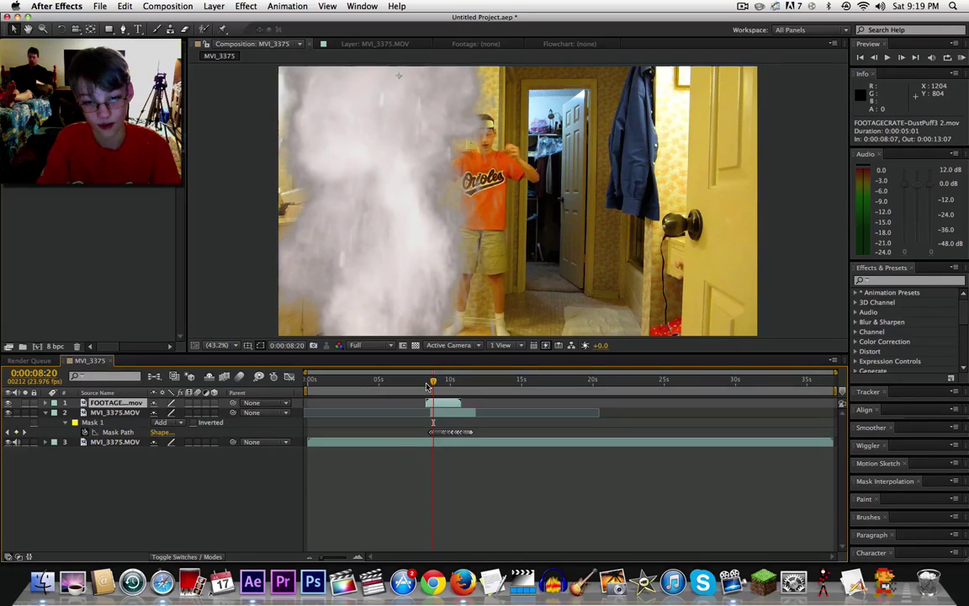
# - Preview the sped-up dust puff from 0:00:08:04, and set the current time to 0:00:08:07
pyautogui.moveTo(430, 385); pyautogui.dragTo(425, 385)
pyautogui.press('space')
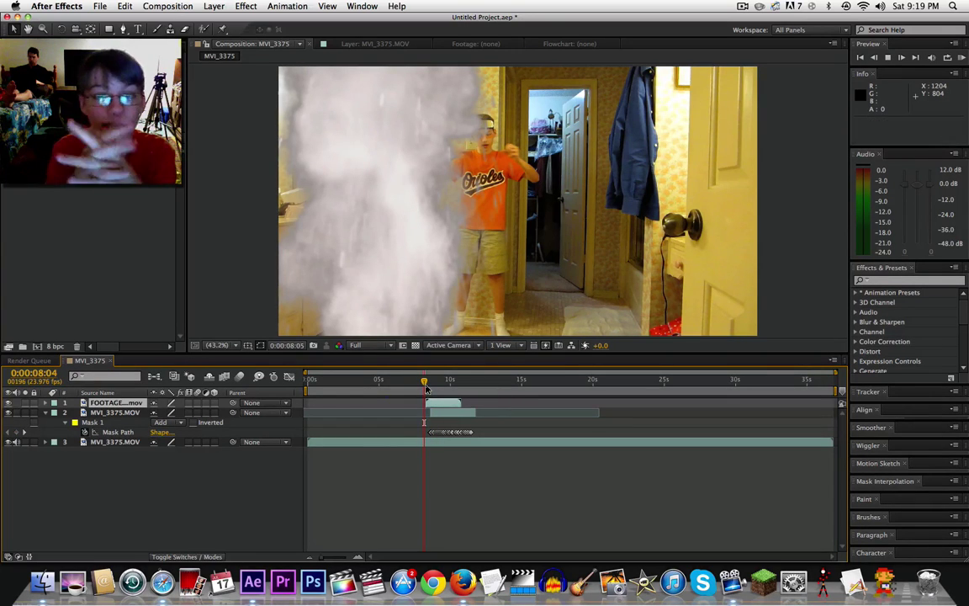
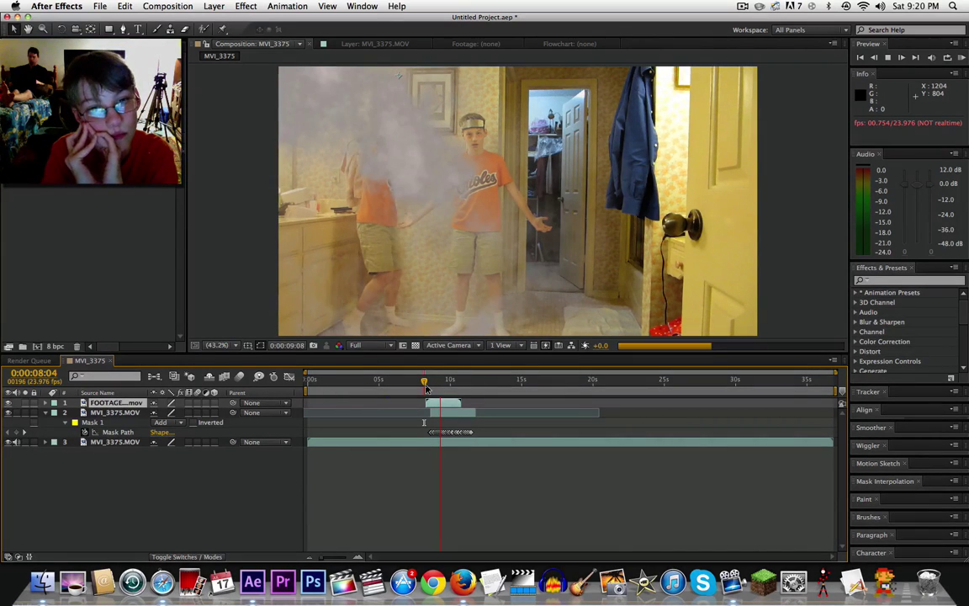
pyautogui.moveTo(425, 386)
pyautogui.mouseDown()
pyautogui.moveTo(452, 387)
pyautogui.moveTo(432, 384)
pyautogui.mouseUp()
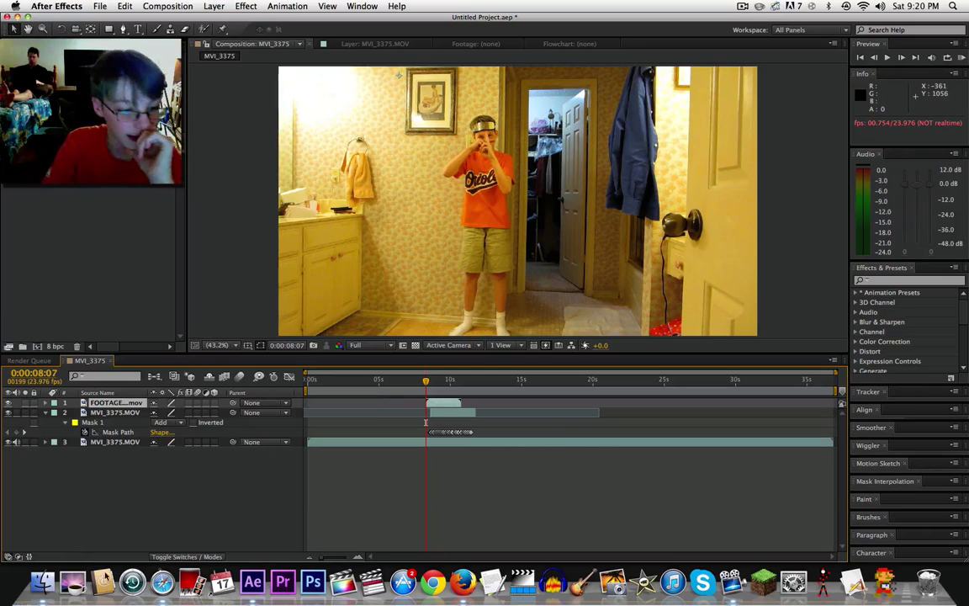
# - Switch to Finder, search this Mac for "rasengan" and preview Rasengan effect.mp4
pyautogui.press('super+Tab')
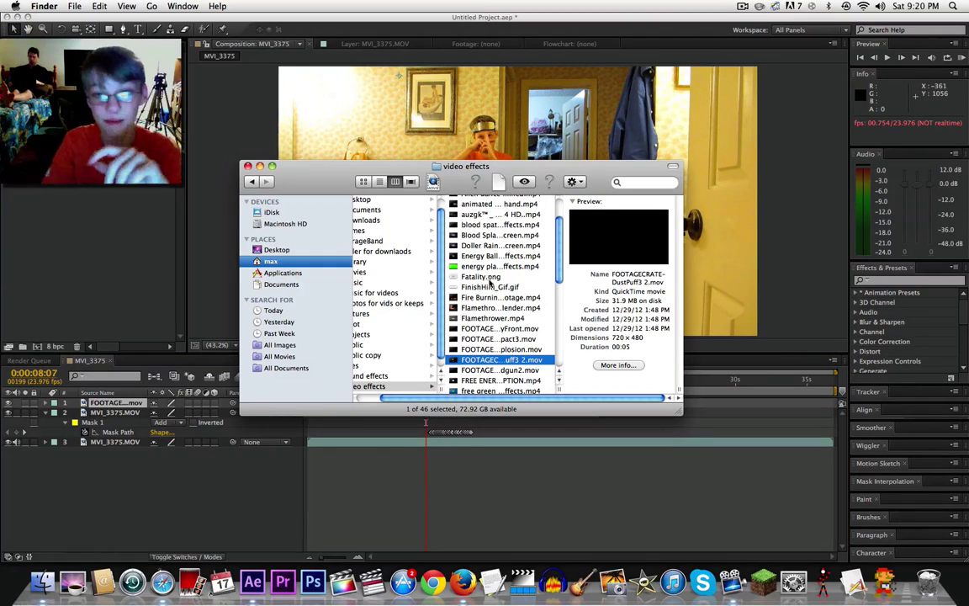
pyautogui.click(631, 183)
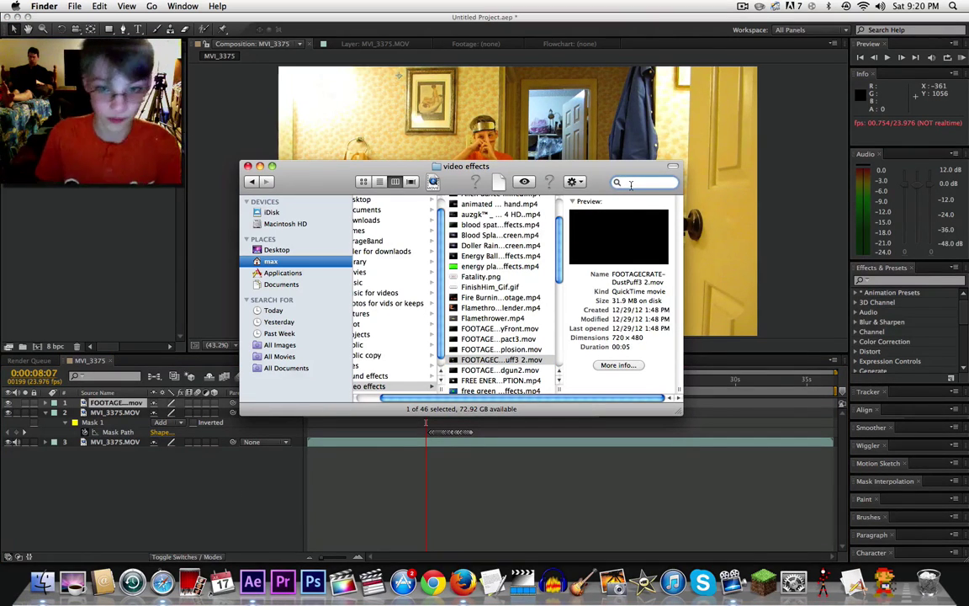
pyautogui.write('rasengan')
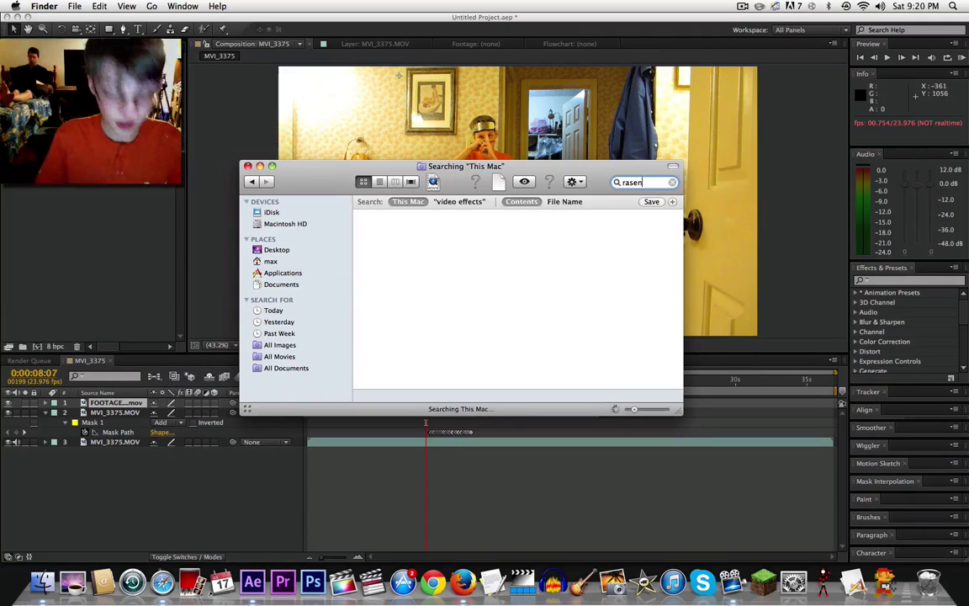
pyautogui.doubleClick(631, 185)
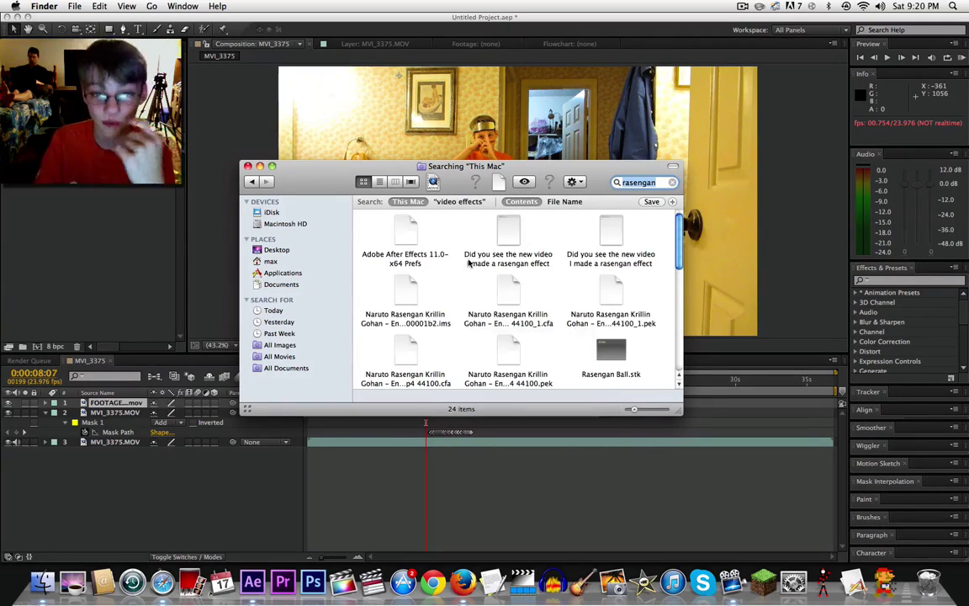
pyautogui.scroll(-5, 497, 286)
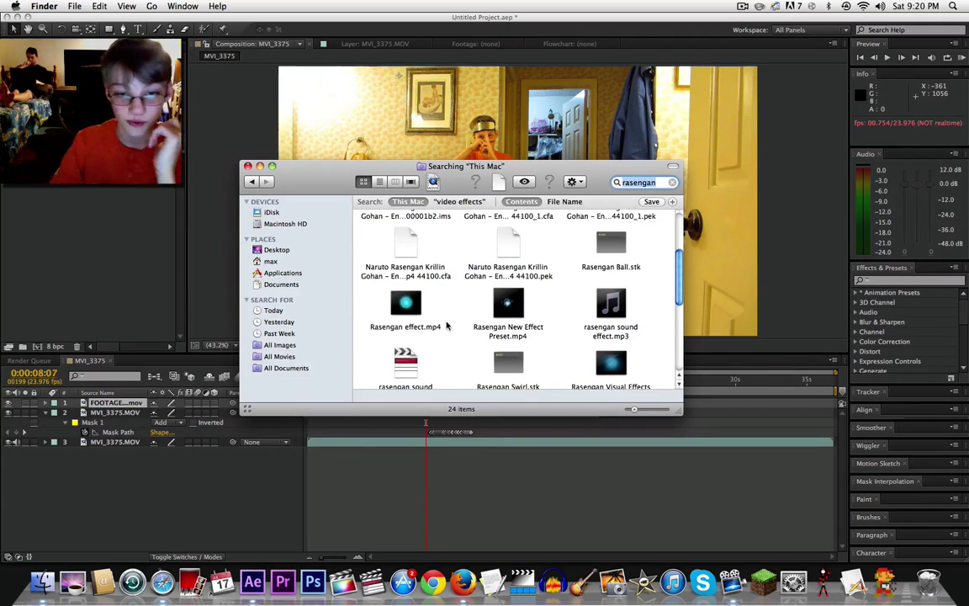
pyautogui.click(405, 293)
pyautogui.press('space')
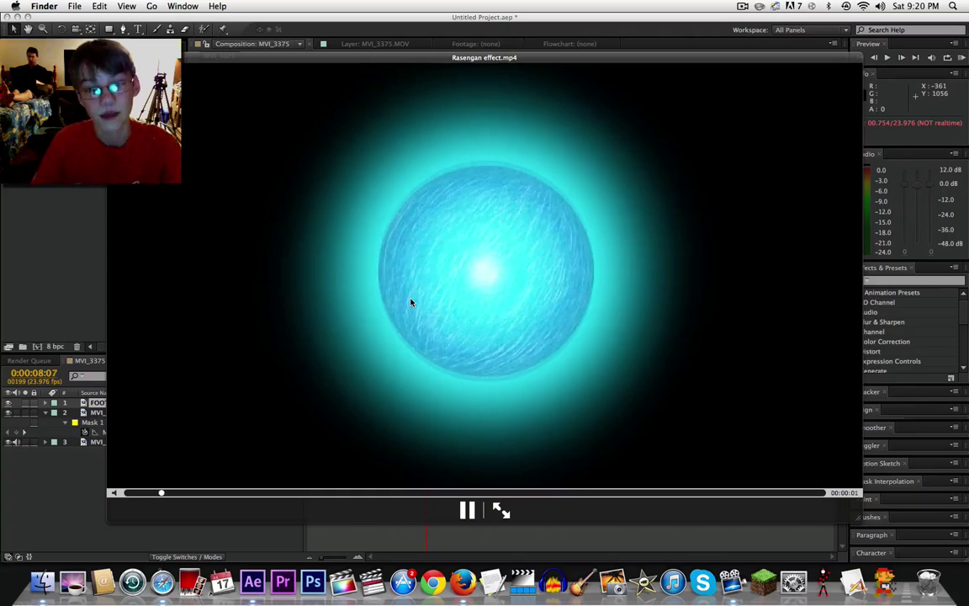
pyautogui.press('space')
# - Preview Real Rasengan - After Effect CS6.mp4 and import it into the After Effects project
pyautogui.scroll(-5, 598, 266)
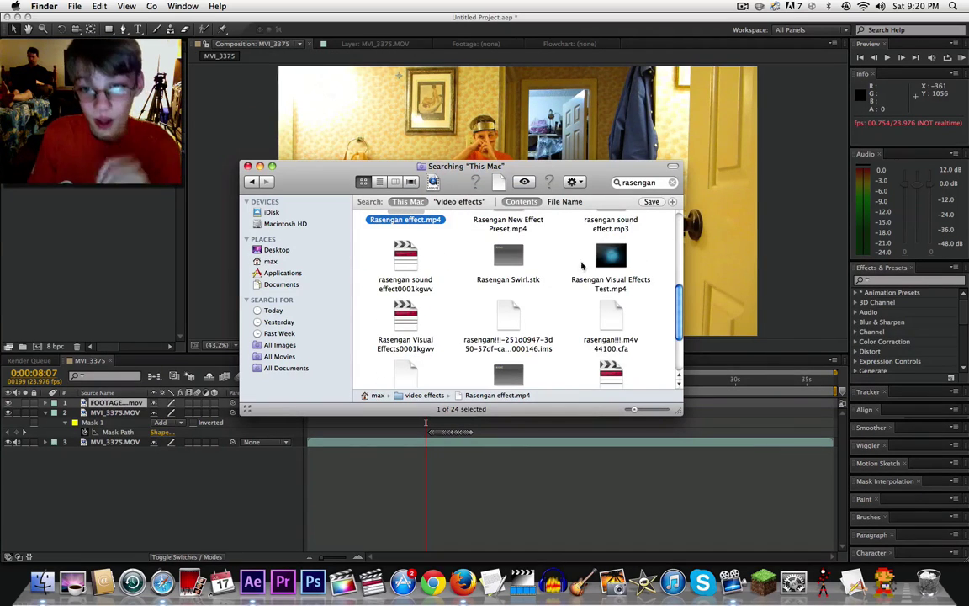
pyautogui.scroll(-1, 573, 302)
pyautogui.click(611, 346)
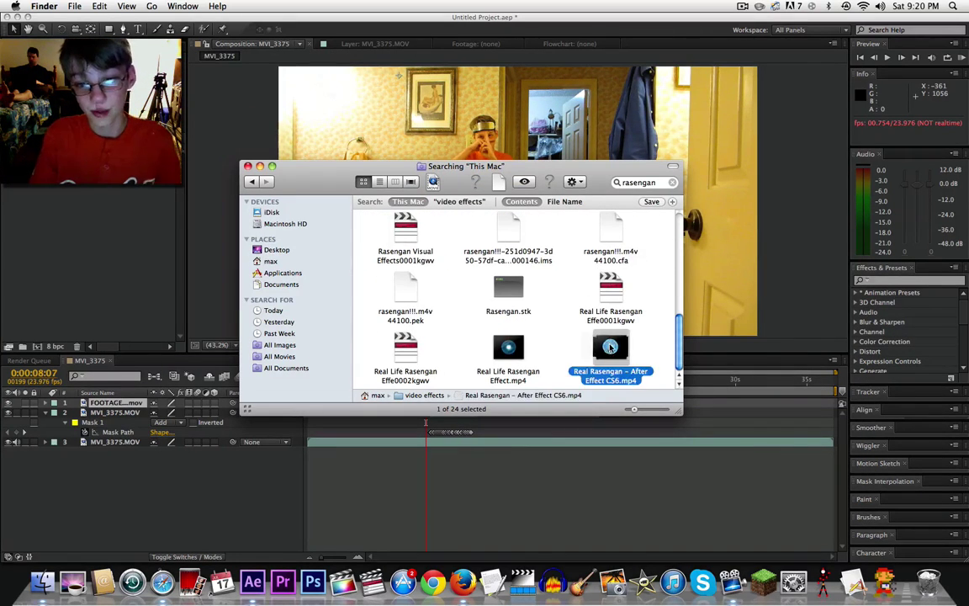
pyautogui.press('space')
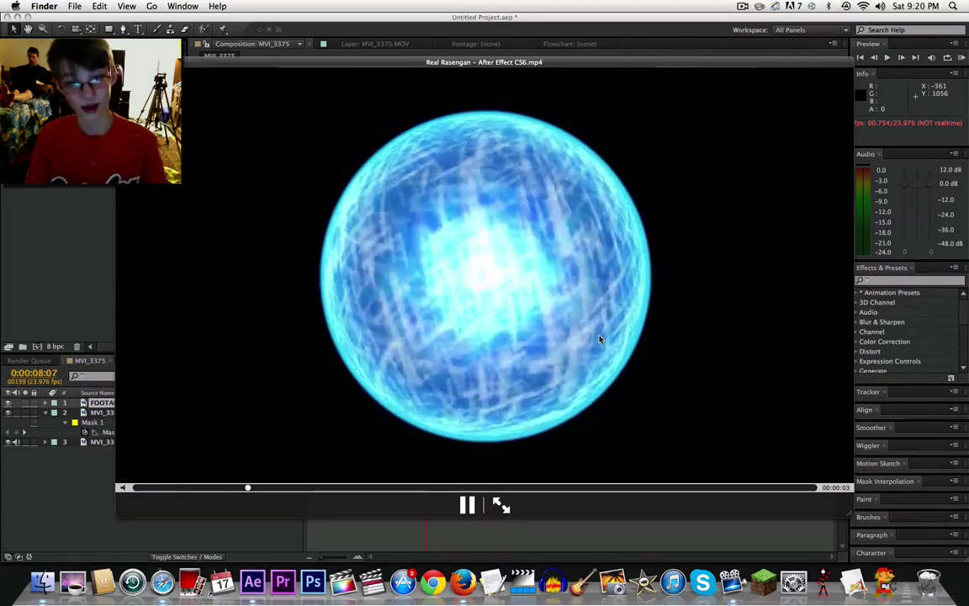
pyautogui.press('space')
pyautogui.press('space')
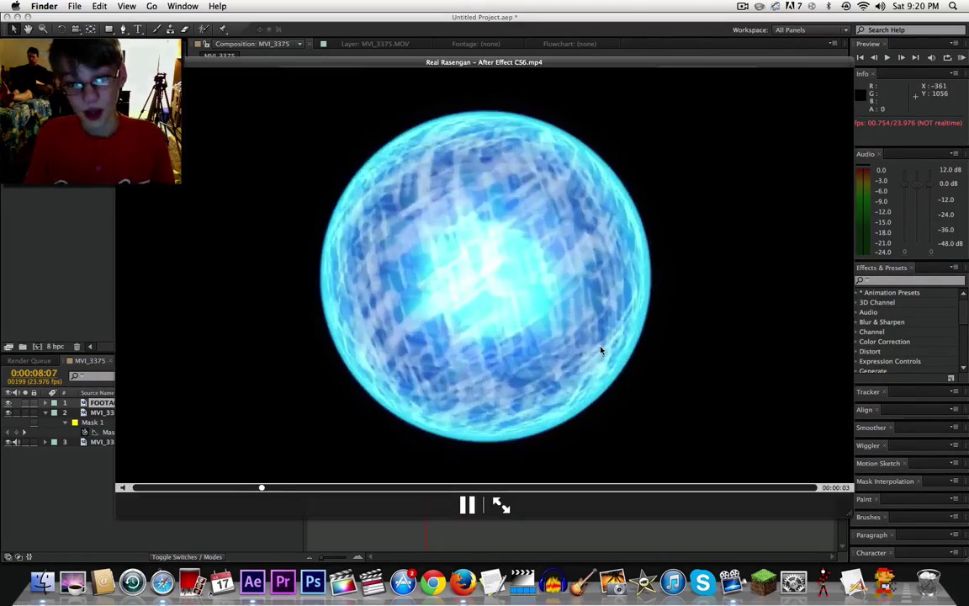
pyautogui.press('space')
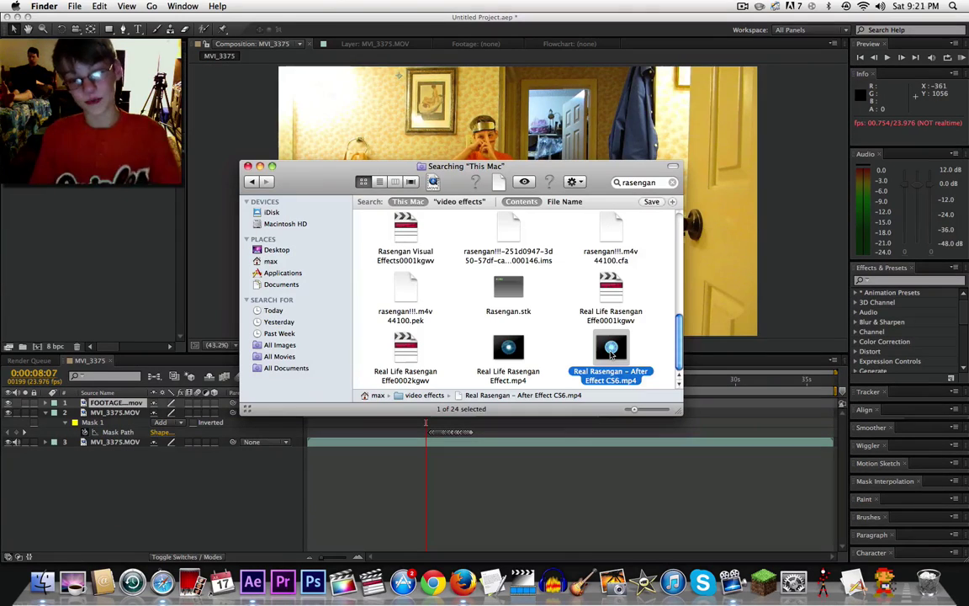
pyautogui.moveTo(612, 354); pyautogui.dragTo(128, 240)
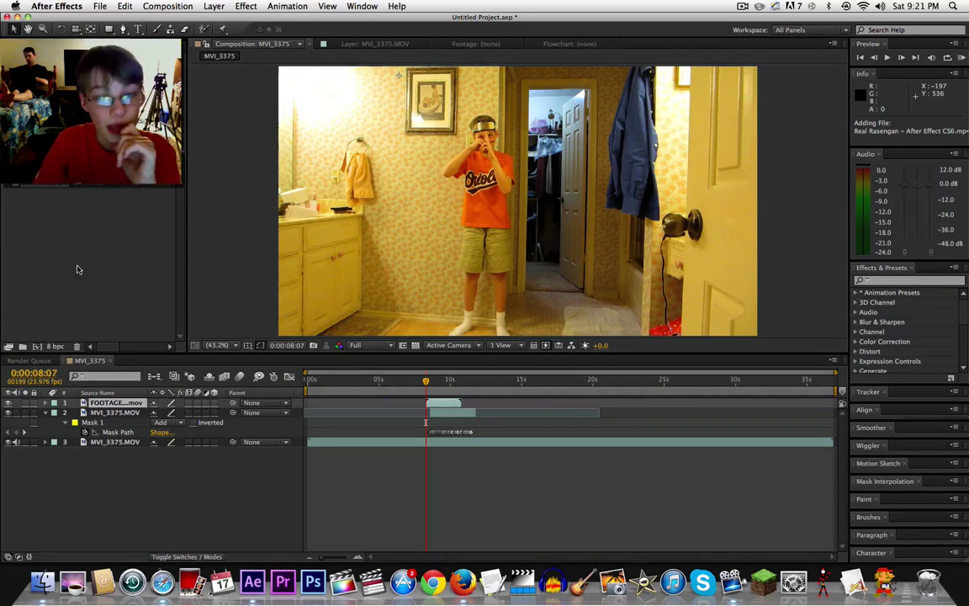
# - Preview from 0:00:08:07 to 0:00:08:11, hide the dust puff layer, and play on to 0:00:09:04
pyautogui.press('space')
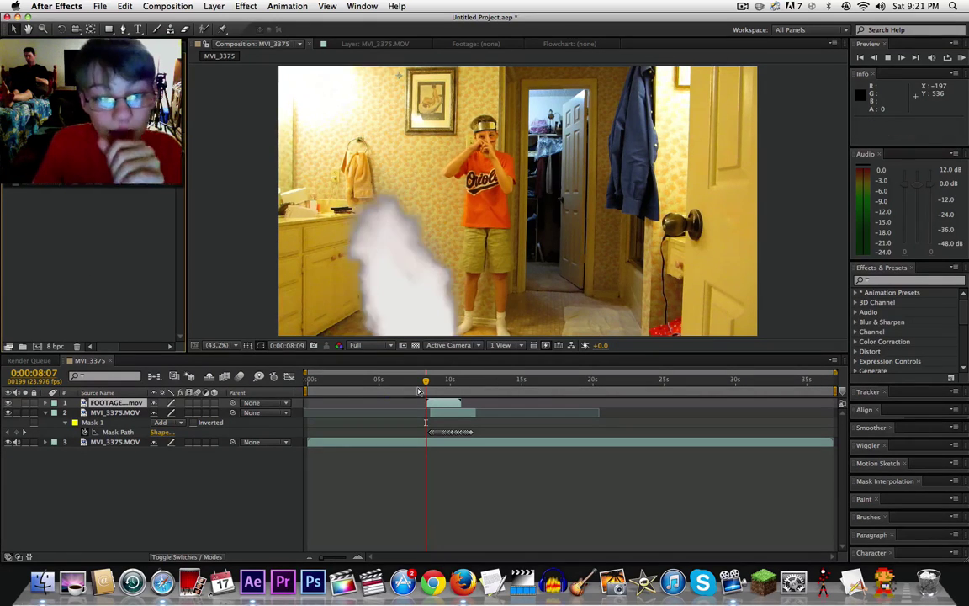
pyautogui.press('space')
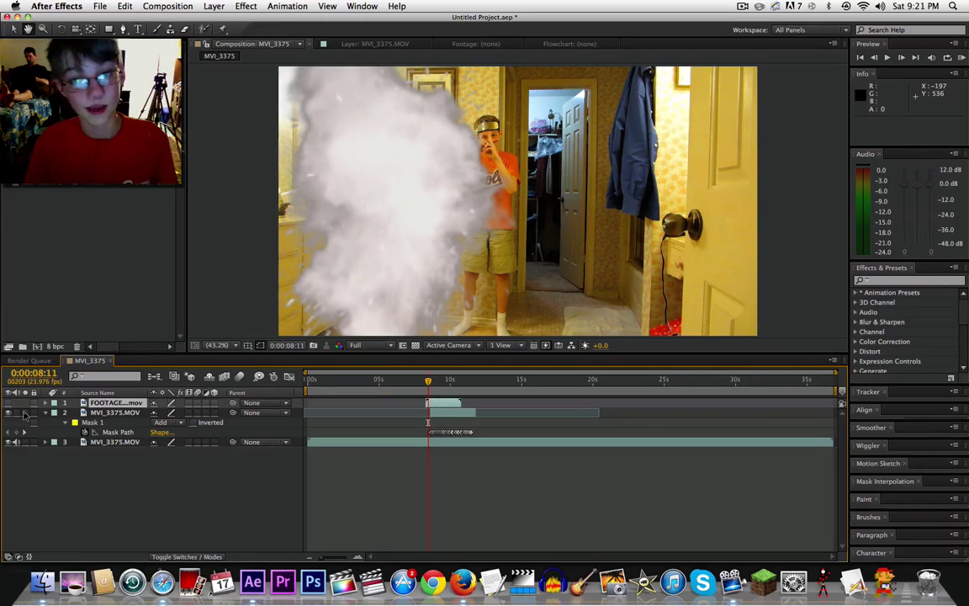
pyautogui.press('space')
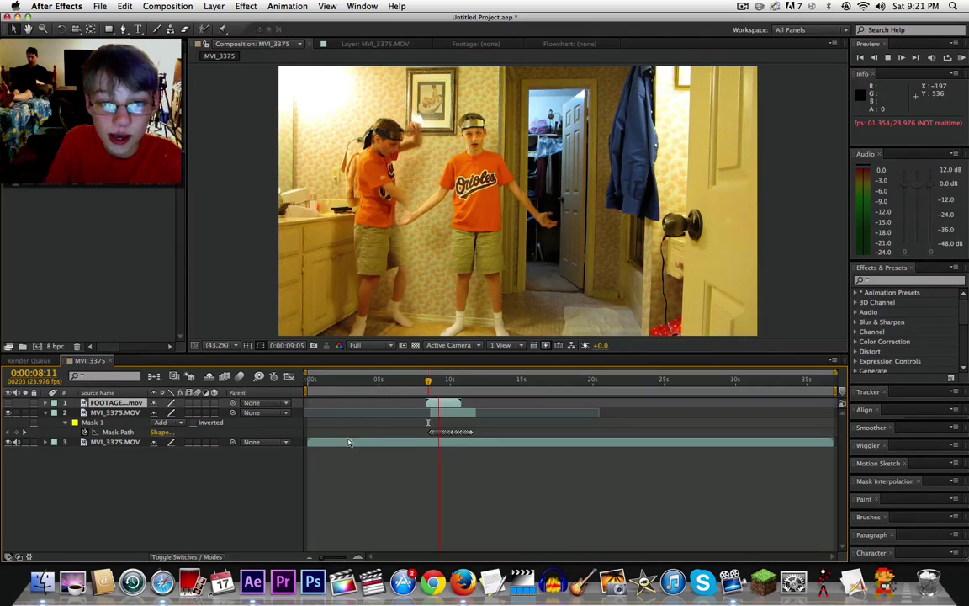
pyautogui.click(446, 403)
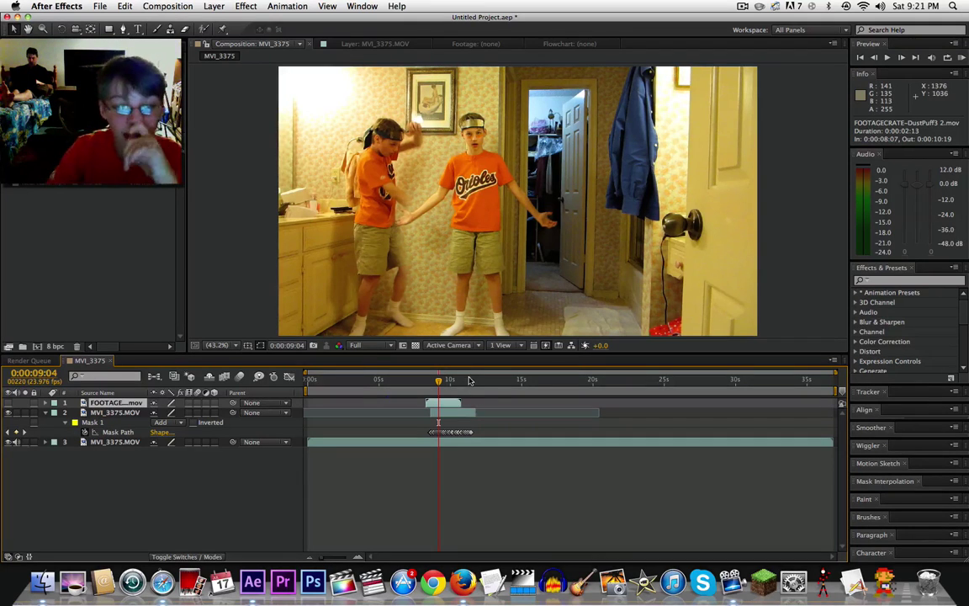
# - Start Track Motion on the bottom MVI_3375.MOV layer and place Track Point 1 on the thumb of the outstretched hand beside the towel
pyautogui.click(454, 442)
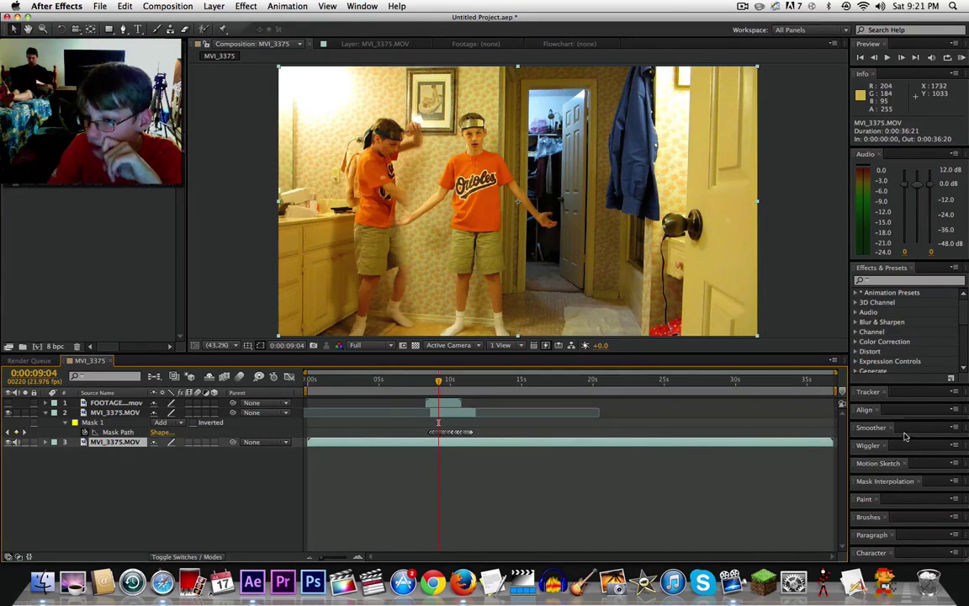
pyautogui.click(911, 390)
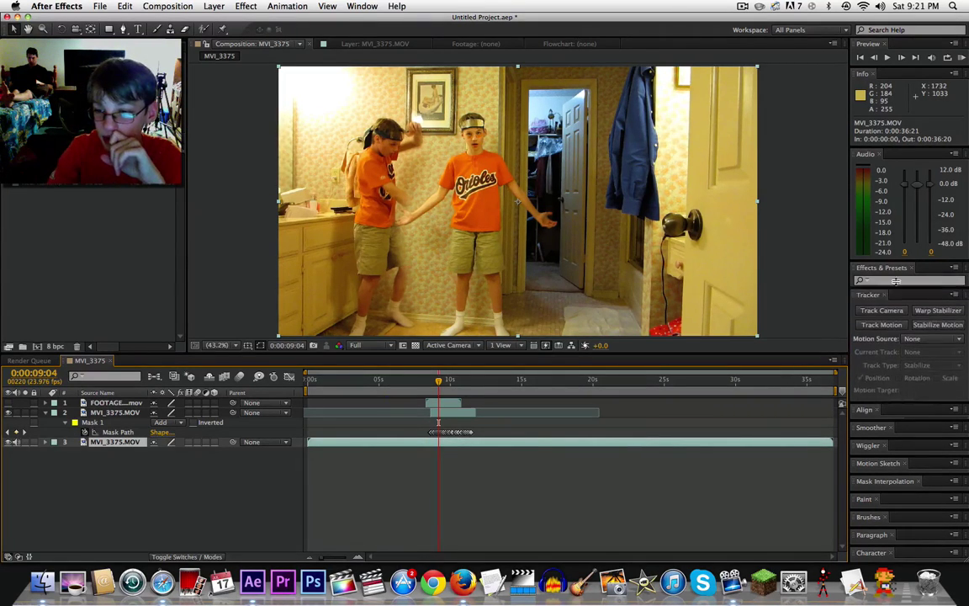
pyautogui.click(882, 251)
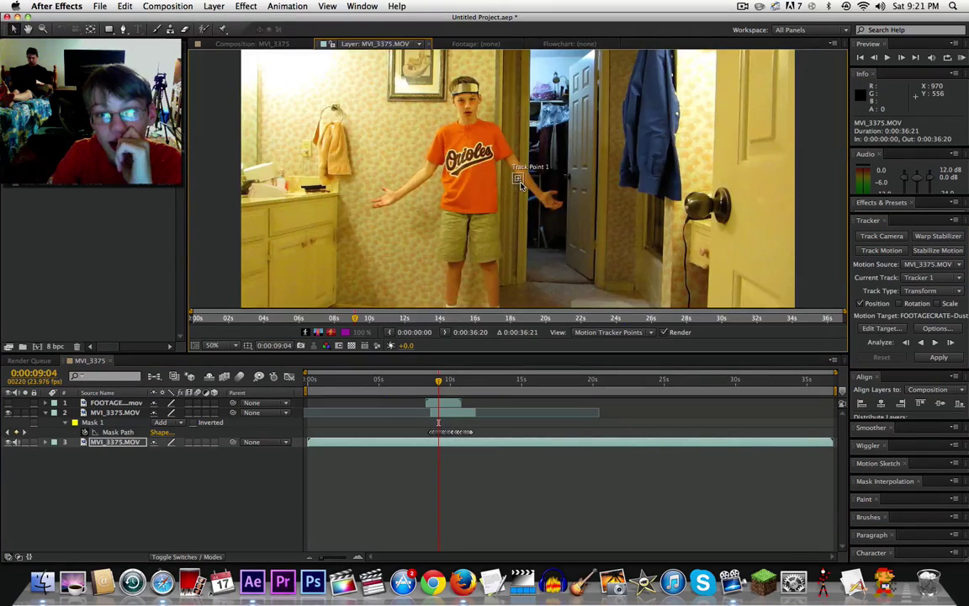
pyautogui.scroll(3, 518, 183)
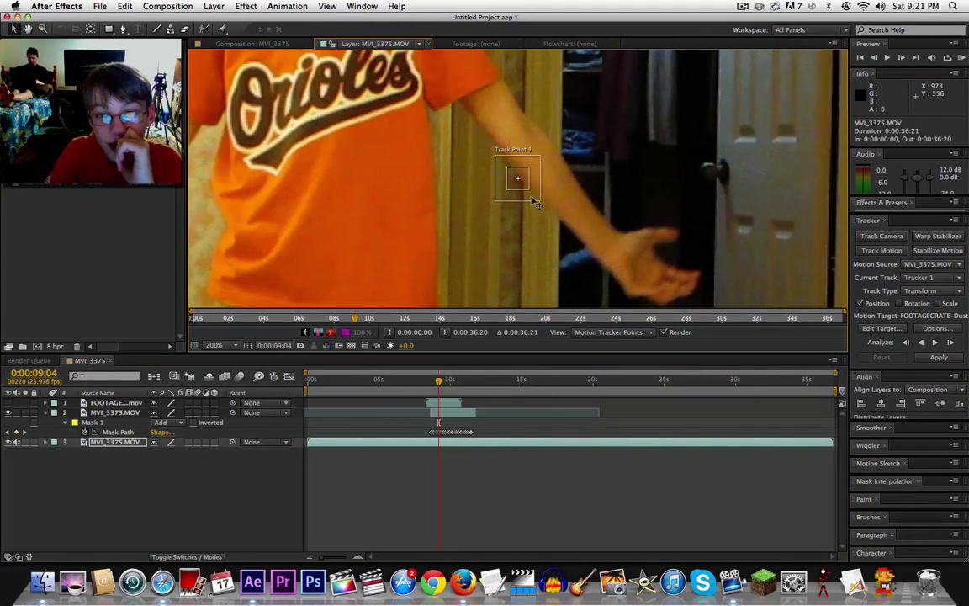
pyautogui.moveTo(517, 178); pyautogui.dragTo(554, 248)
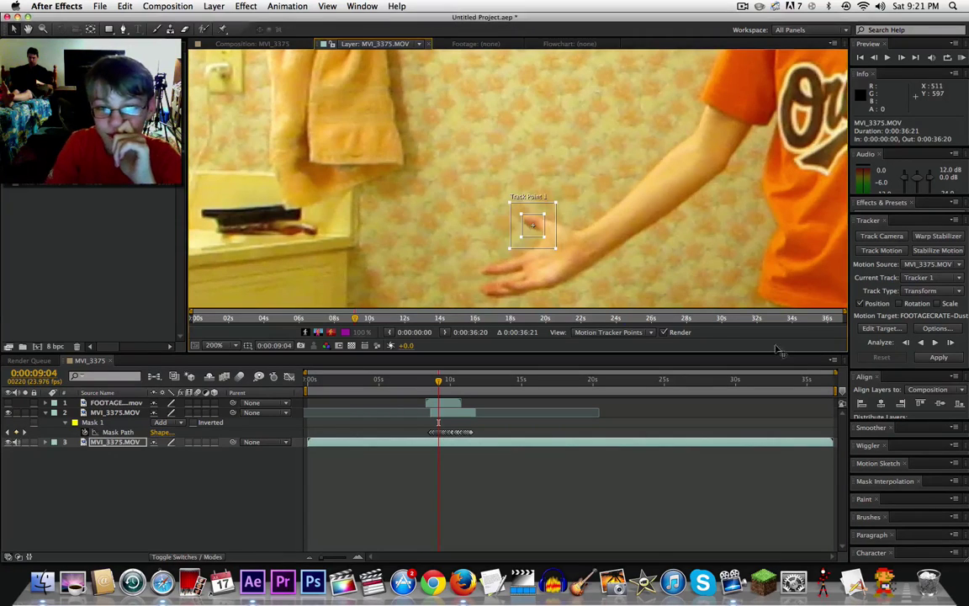
# - Analyze the hand's motion forward from 0:00:09:04 to 0:00:10:17, and set the layer view to 50%
pyautogui.click(934, 343)
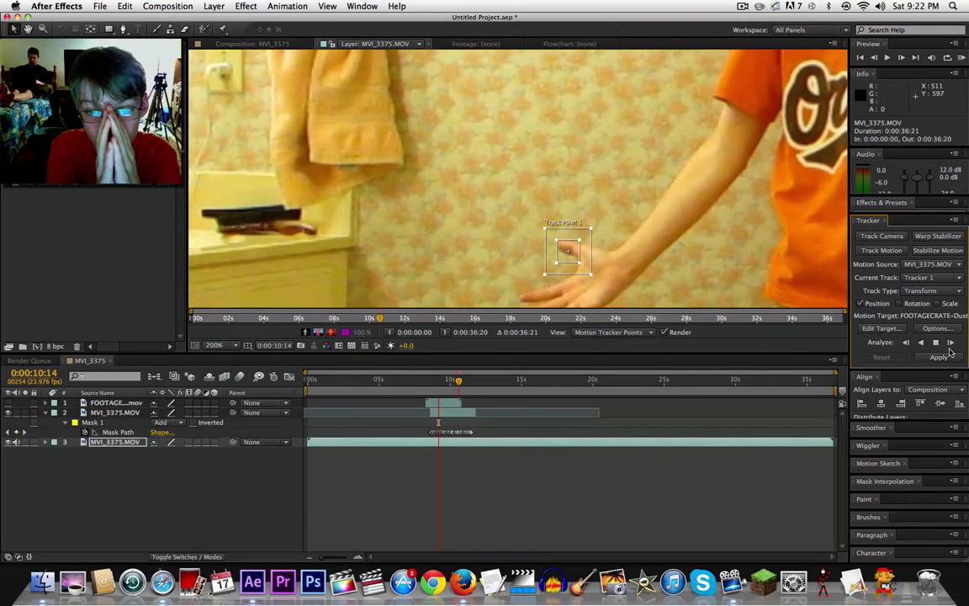
pyautogui.click(935, 342)
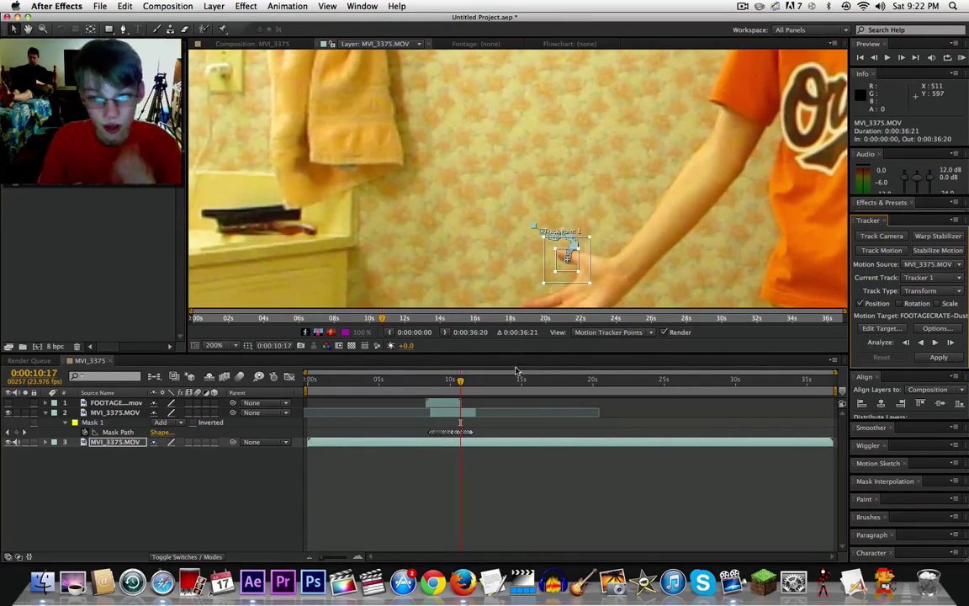
pyautogui.click(217, 345)
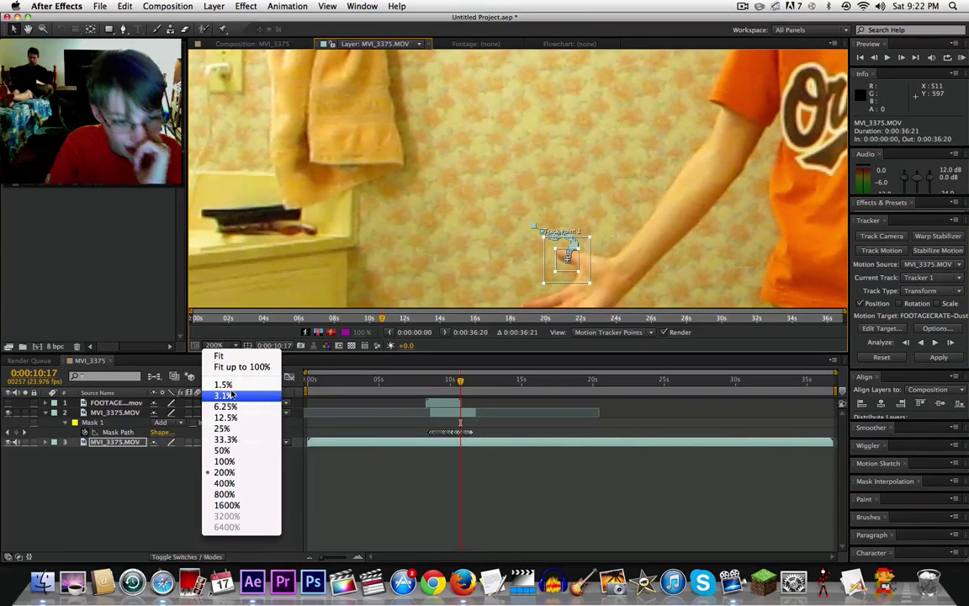
pyautogui.click(223, 451)
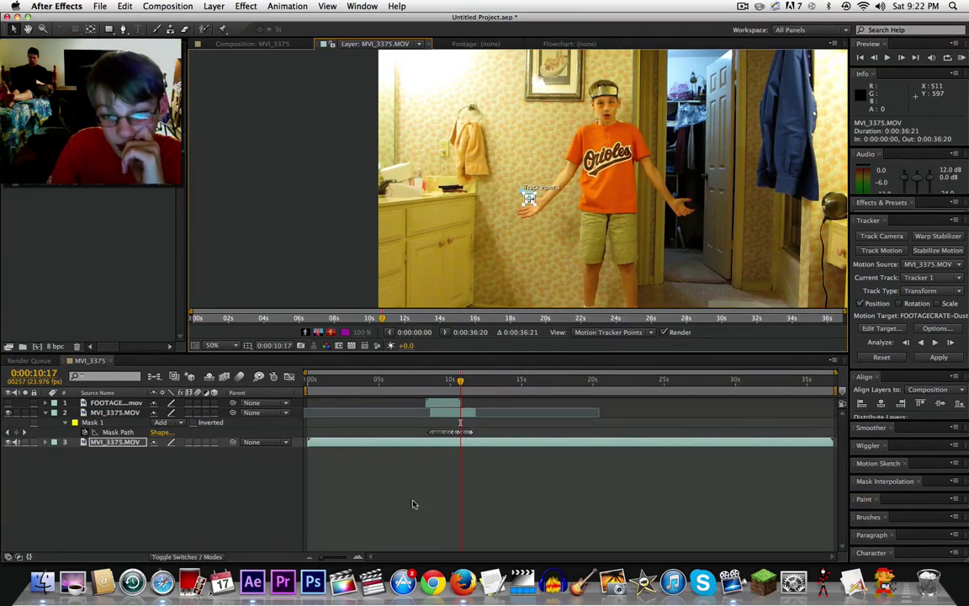
# - Analyze the hand's track point forward on the bottom MVI_3375.MOV layer from 0:00:10:17 to 0:00:12:18
pyautogui.click(412, 505)
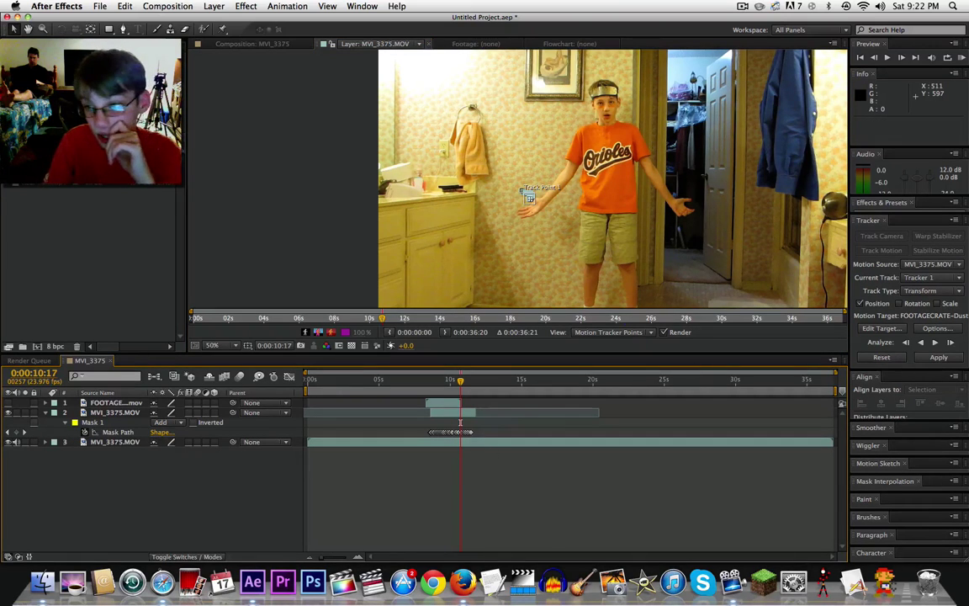
pyautogui.click(936, 343)
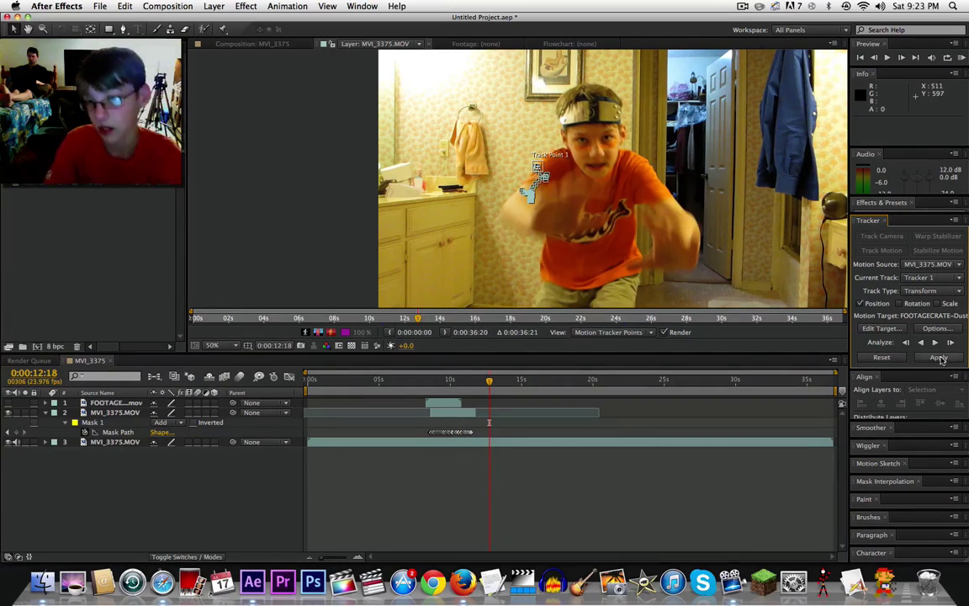
pyautogui.click(935, 342)
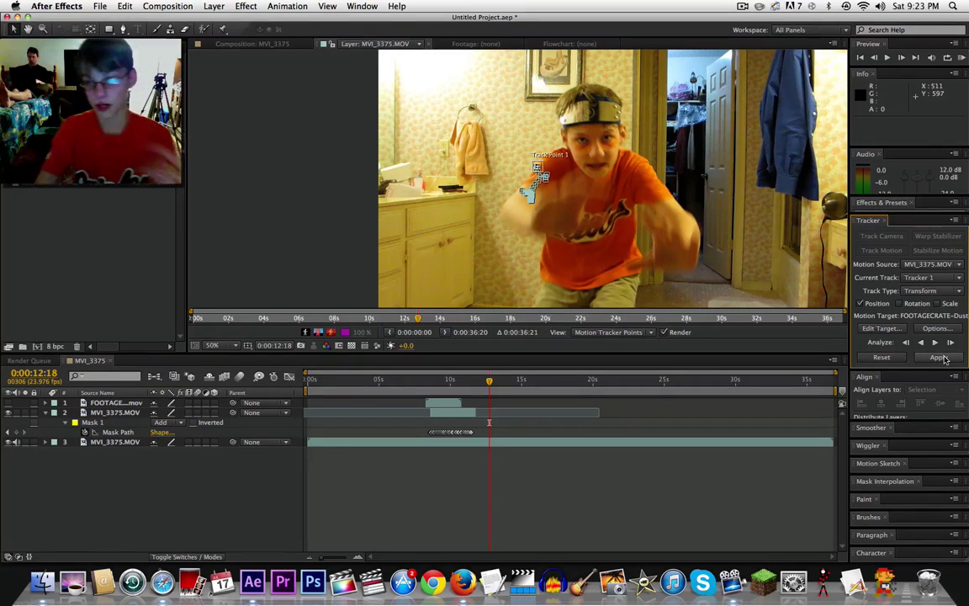
# - Try applying the tracked X and Y motion to the dust puff layer, and revert to the completed motion track
pyautogui.click(941, 357)
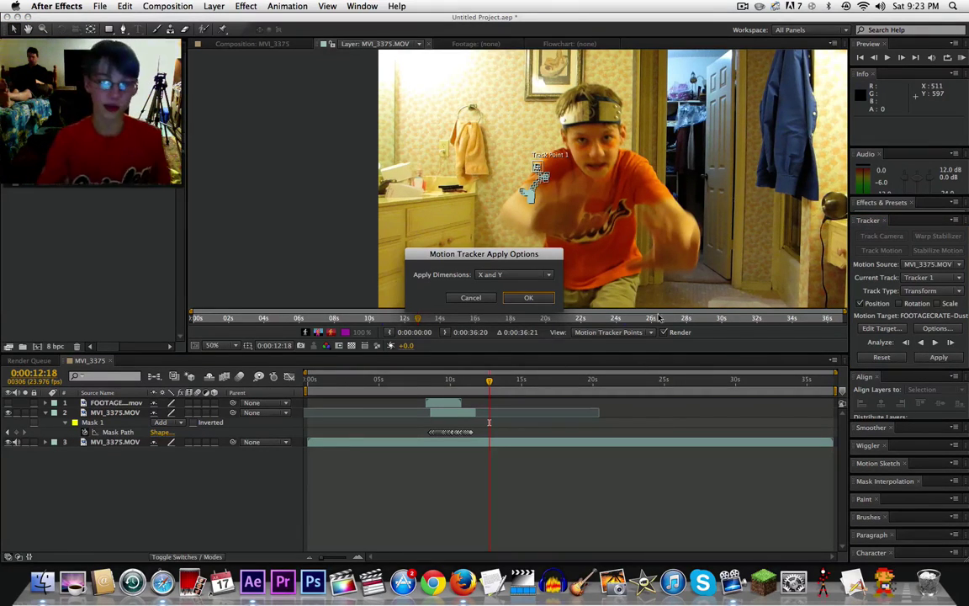
pyautogui.click(542, 301)
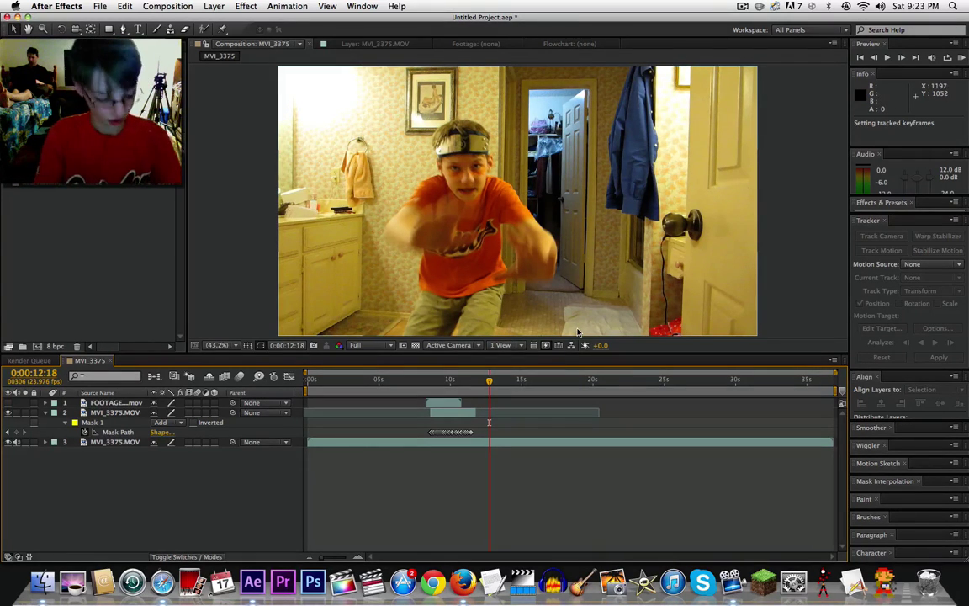
pyautogui.press('super+z')
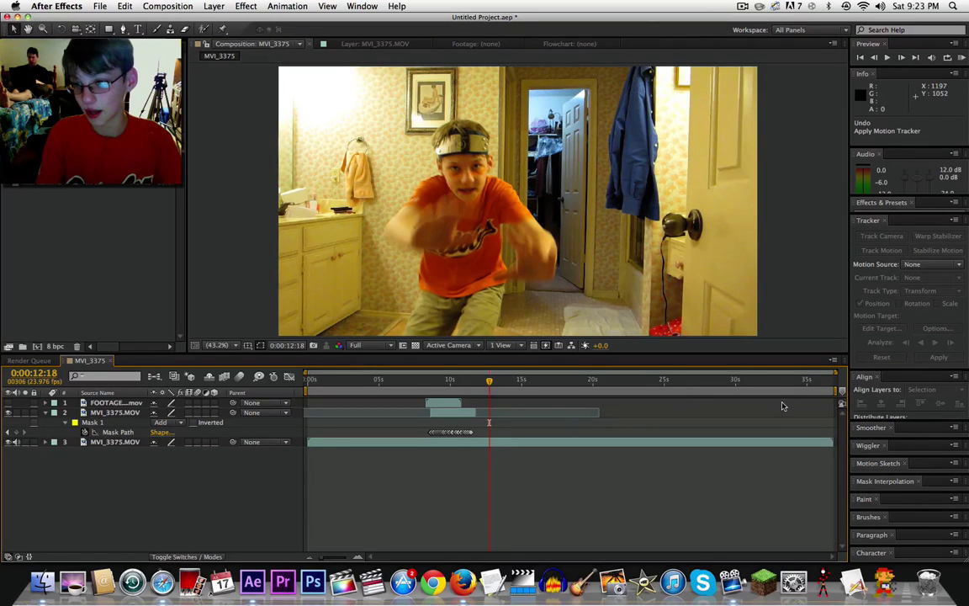
pyautogui.press('super+z')
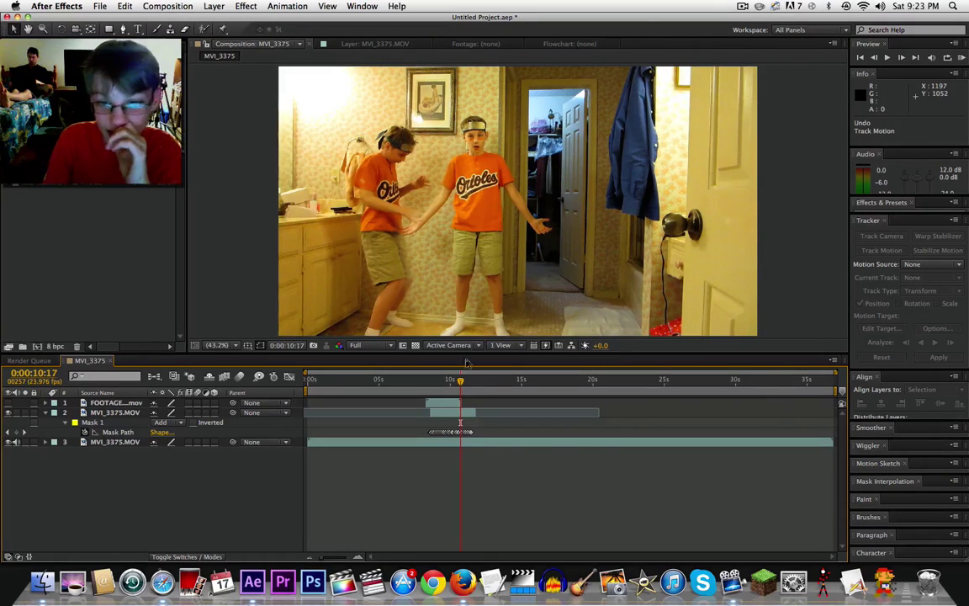
pyautogui.click(442, 431)
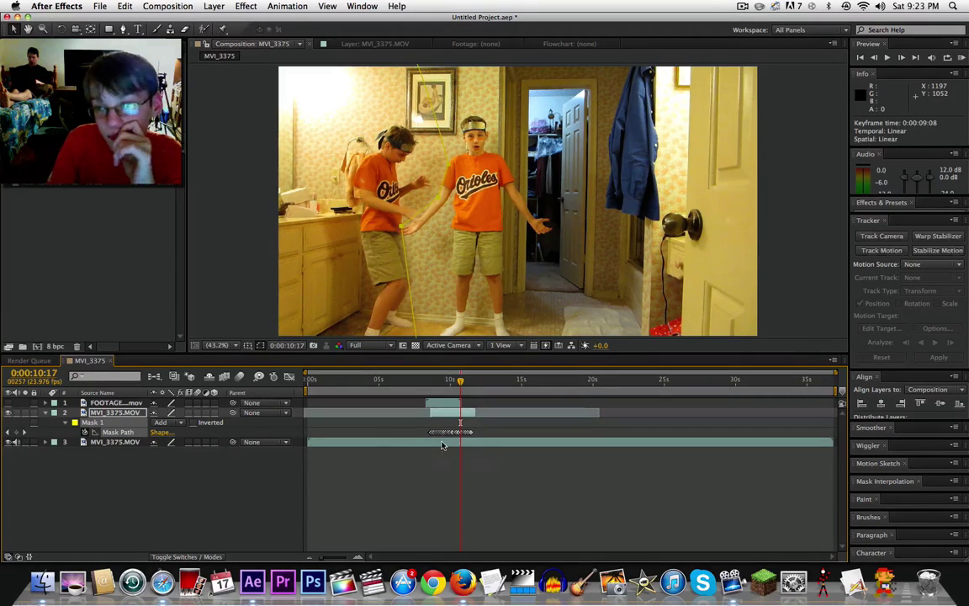
pyautogui.click(124, 6)
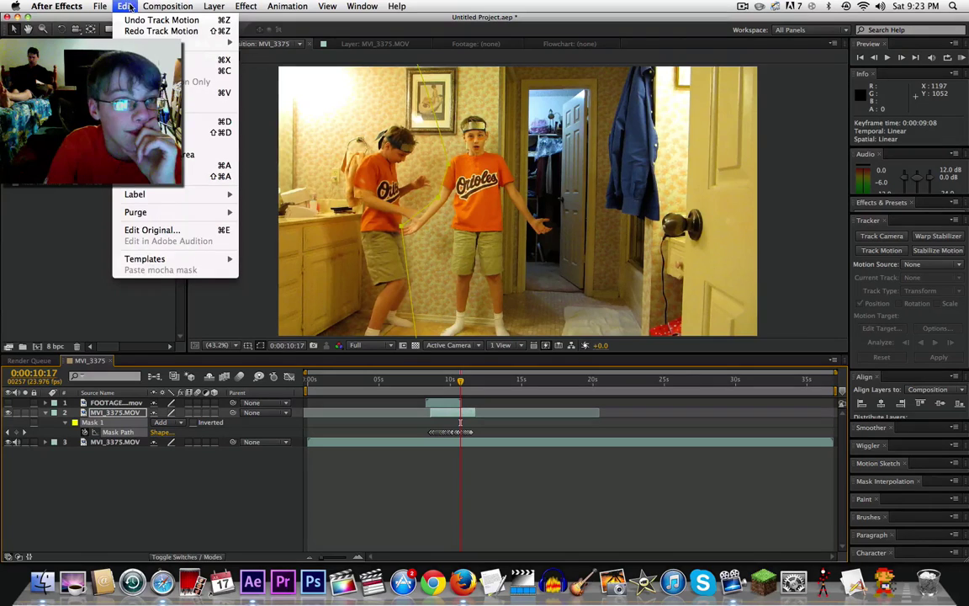
pyautogui.click(136, 31)
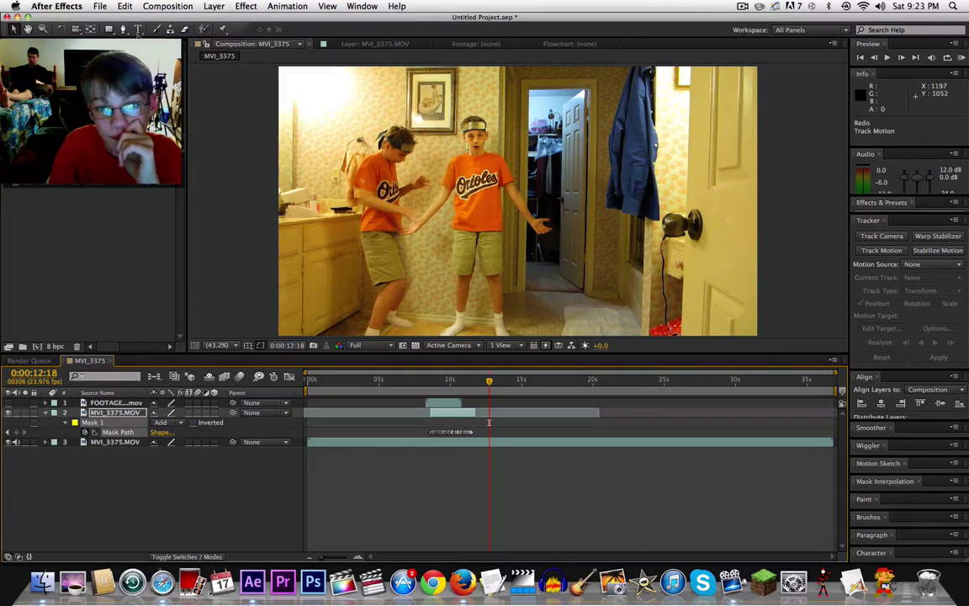
# - Reopen the bottom MVI_3375.MOV layer's own view with its motion track points
pyautogui.click(448, 442)
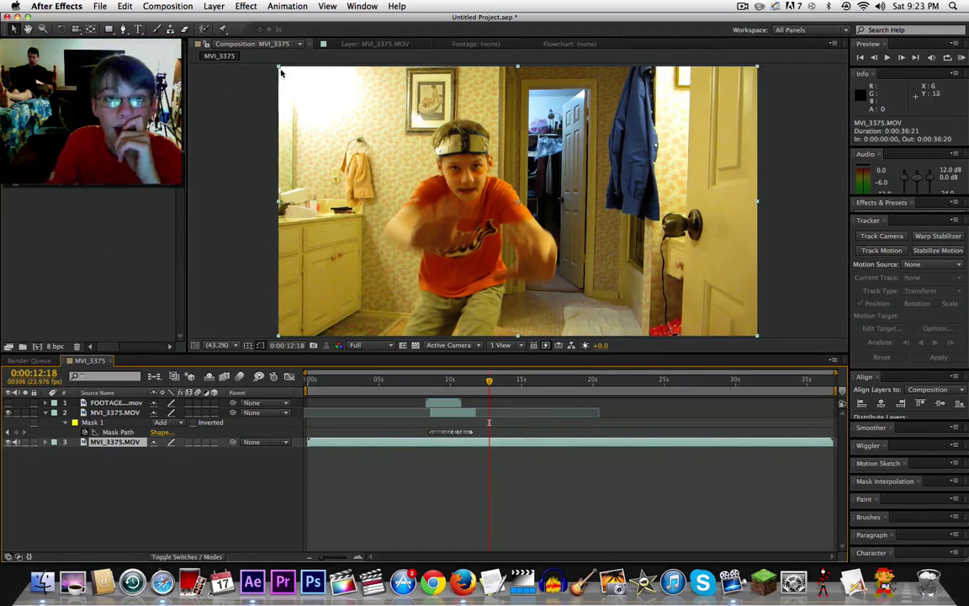
pyautogui.click(561, 46)
pyautogui.click(244, 44)
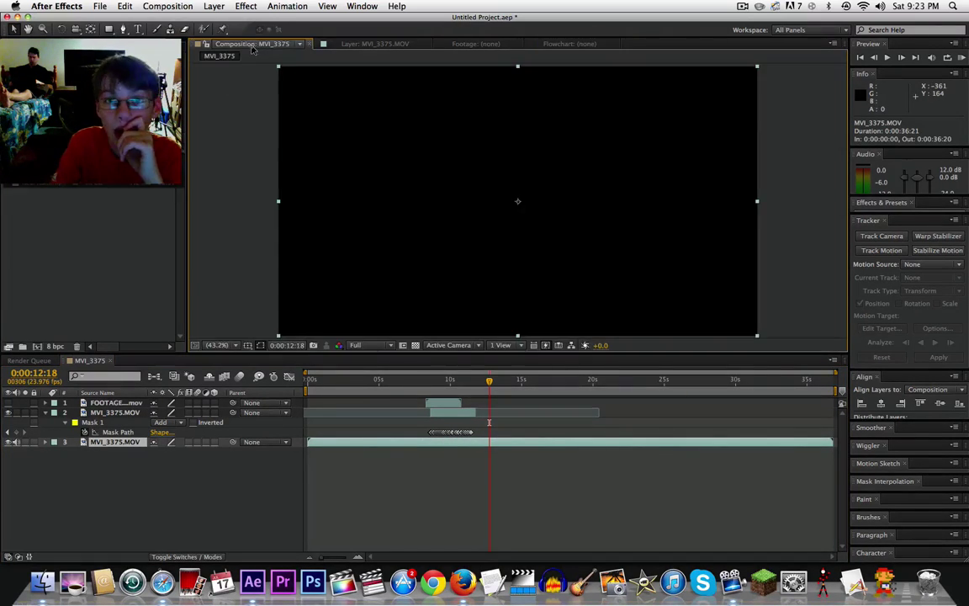
pyautogui.click(377, 45)
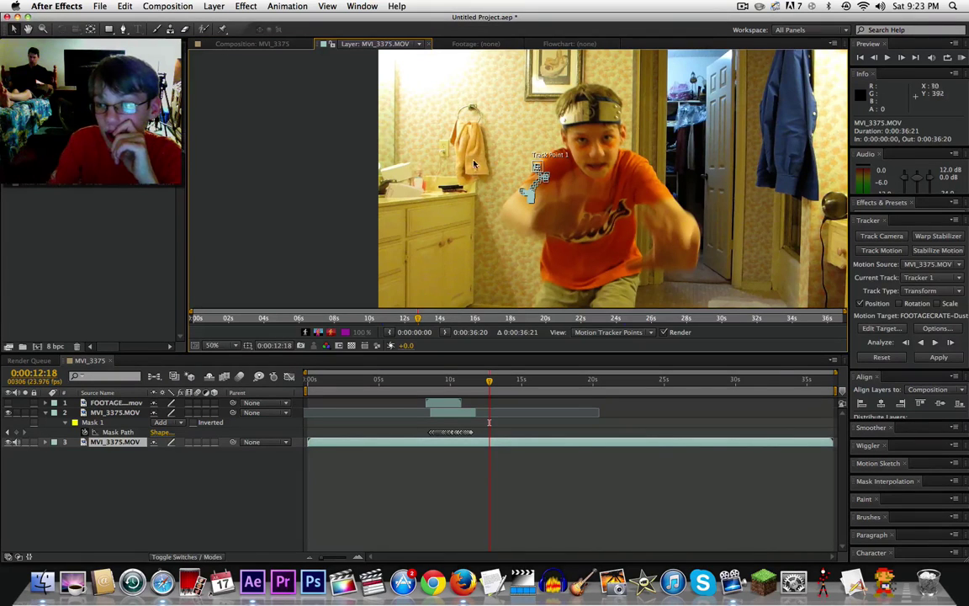
# - Add a new null object layer to the MVI_3375 composition
pyautogui.click(215, 7)
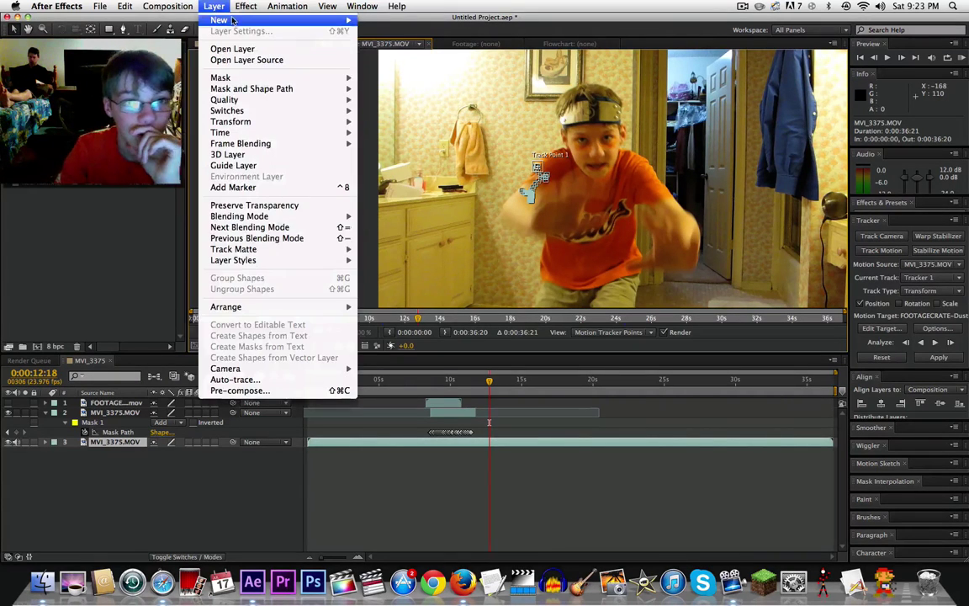
pyautogui.moveTo(278, 19)
pyautogui.click(390, 67)
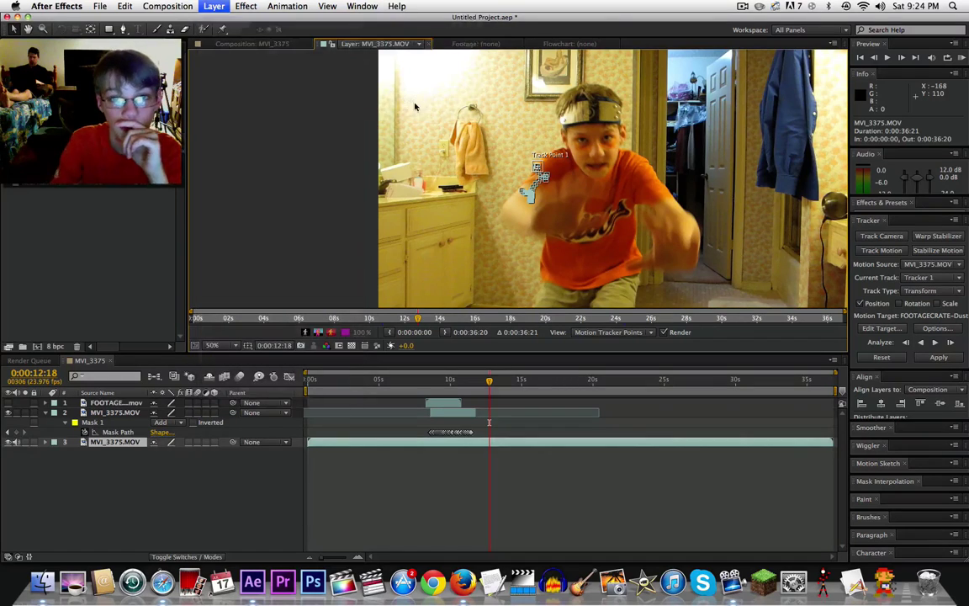
# - Set the tracker's motion target to Null 1 and apply the tracked motion in X and Y
pyautogui.click(879, 329)
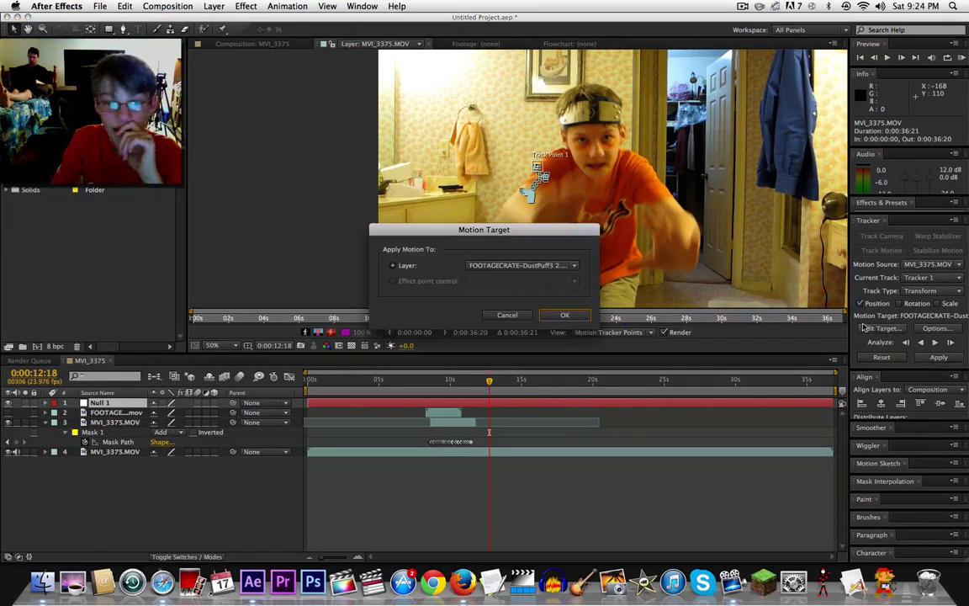
pyautogui.click(520, 266)
pyautogui.click(512, 277)
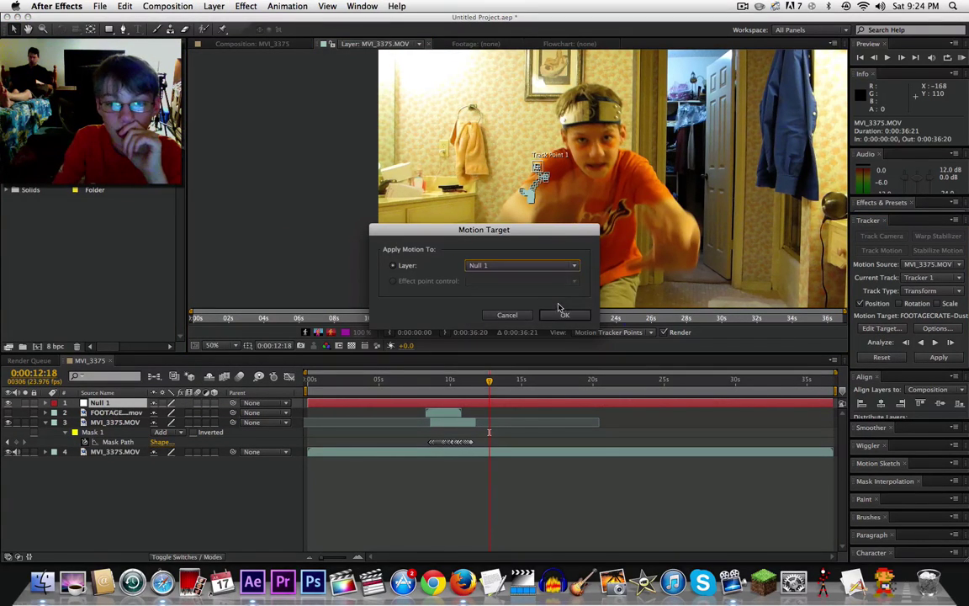
pyautogui.click(557, 309)
pyautogui.click(939, 358)
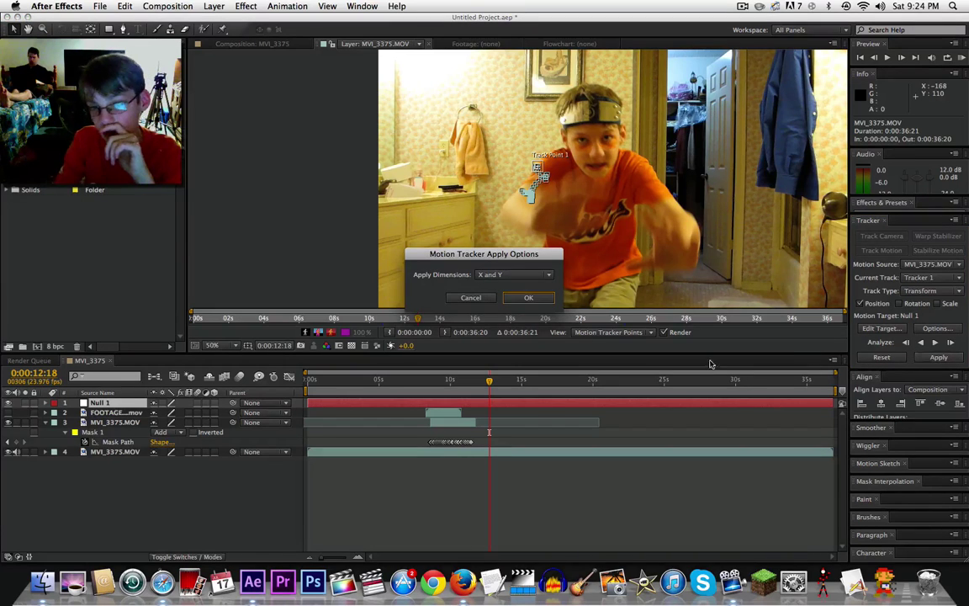
pyautogui.click(527, 296)
# - Preview the composition from 0:00:08:10 to check how the null follows the hand
pyautogui.click(428, 387)
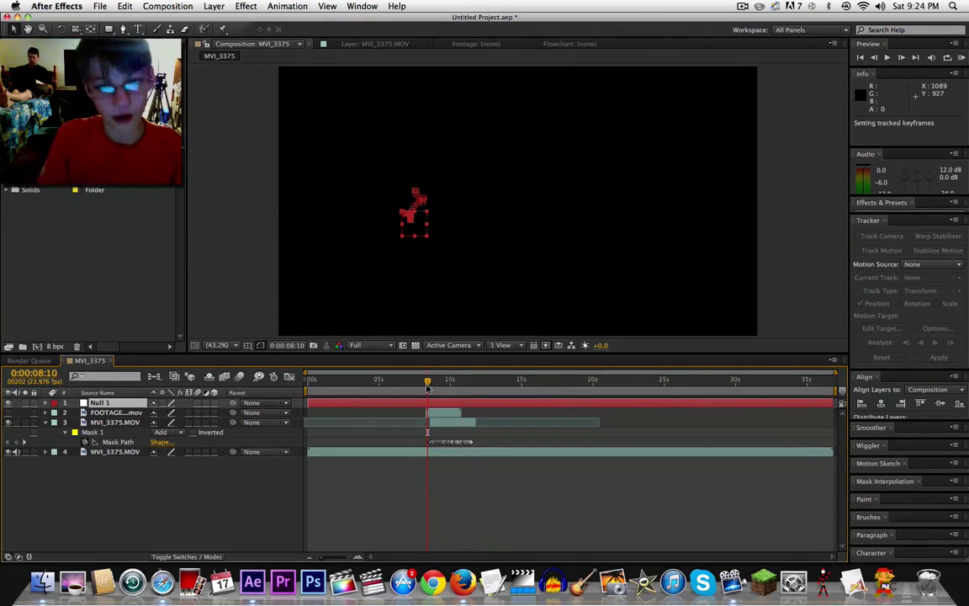
pyautogui.press('space')
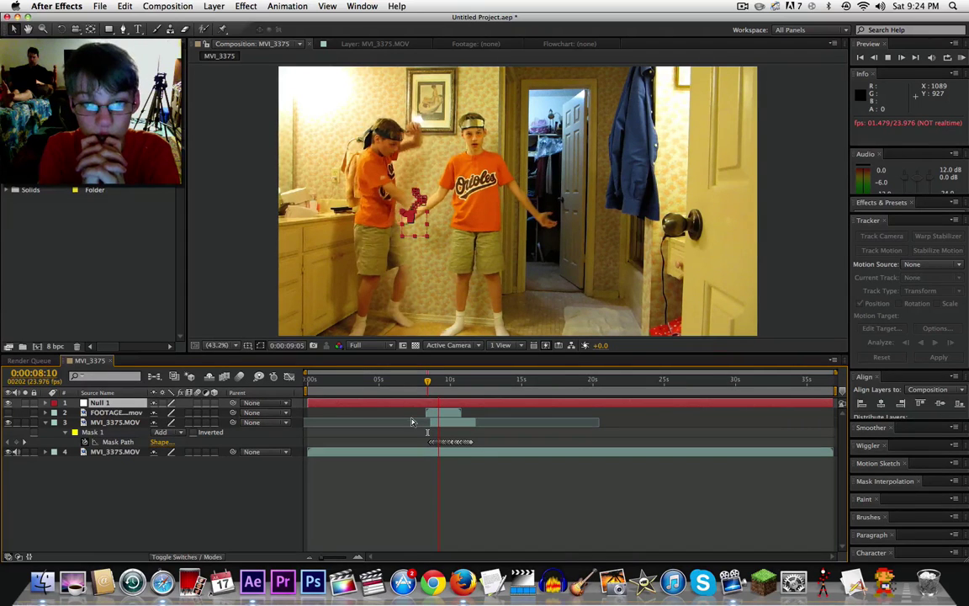
pyautogui.press('space')
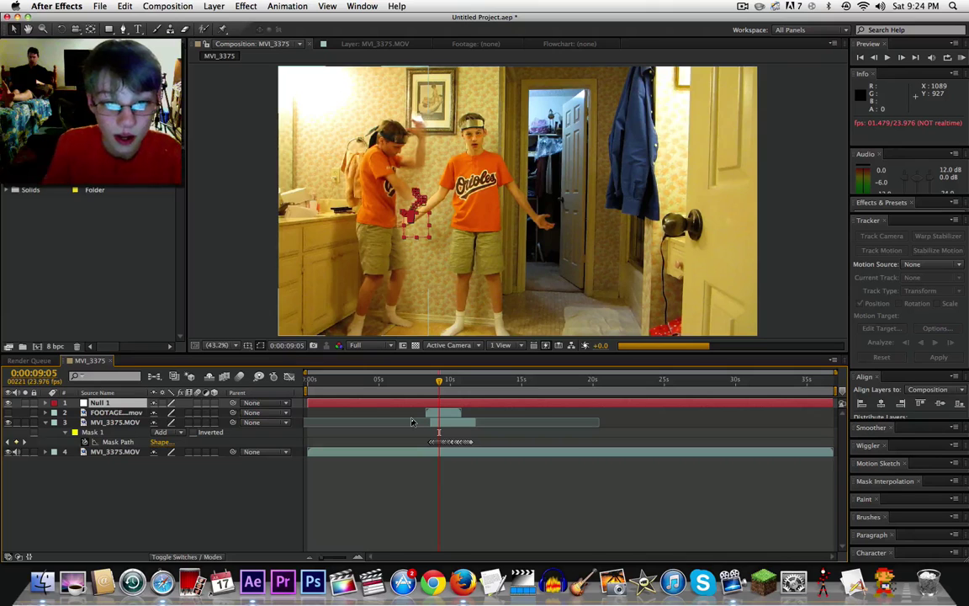
# - Add the Real Rasengan - After Effect CS6.mp4 clip as the top layer, starting at 0:00:09:04
pyautogui.press('pageup')
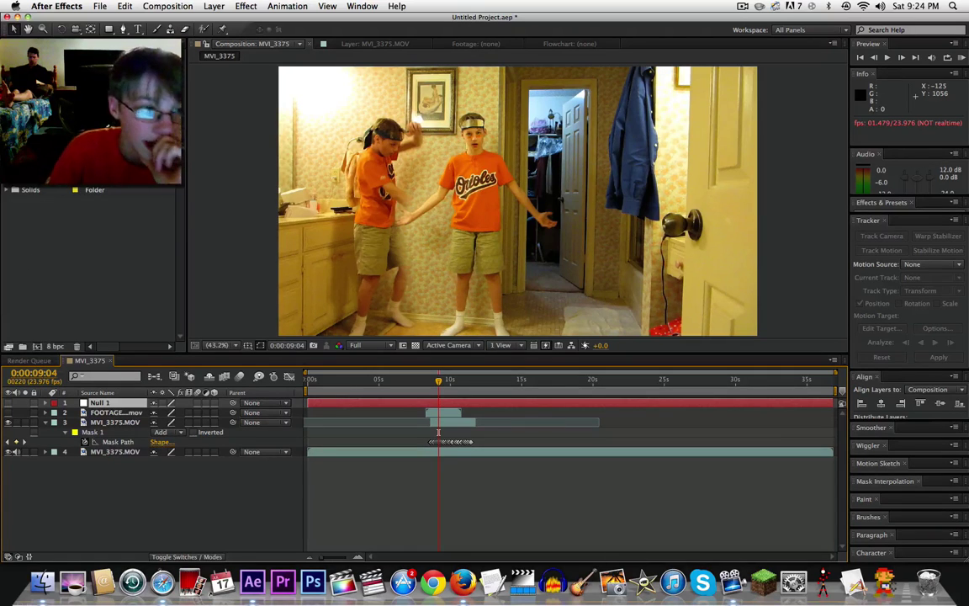
pyautogui.press('pageup')
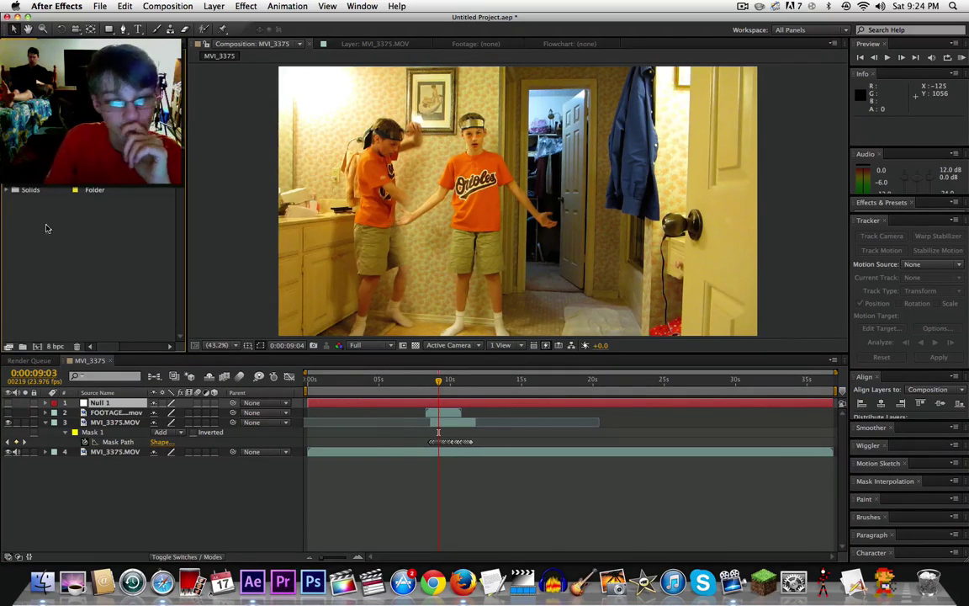
pyautogui.click(438, 402)
pyautogui.press('pagedown')
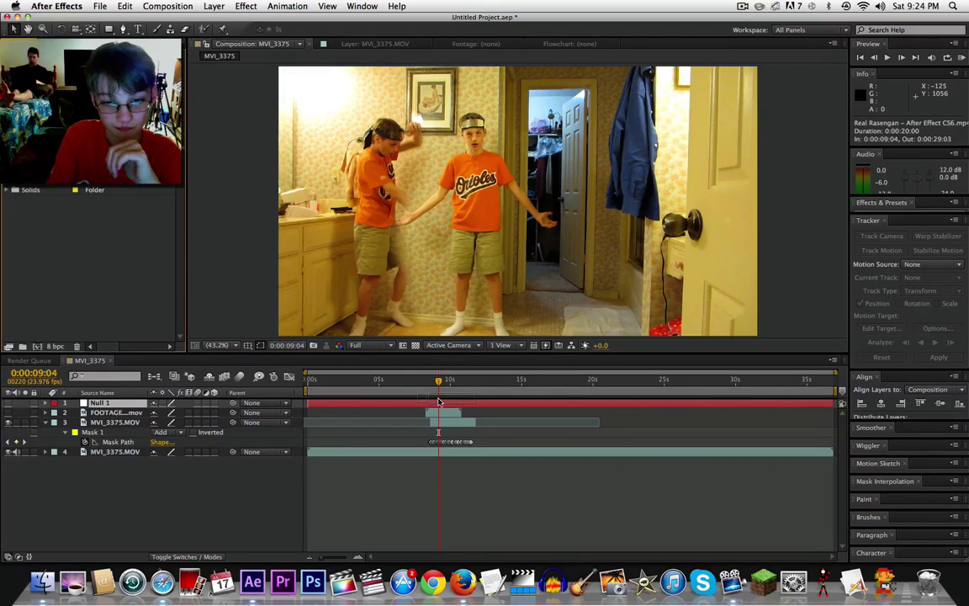
pyautogui.moveTo(438, 403); pyautogui.dragTo(439, 402)
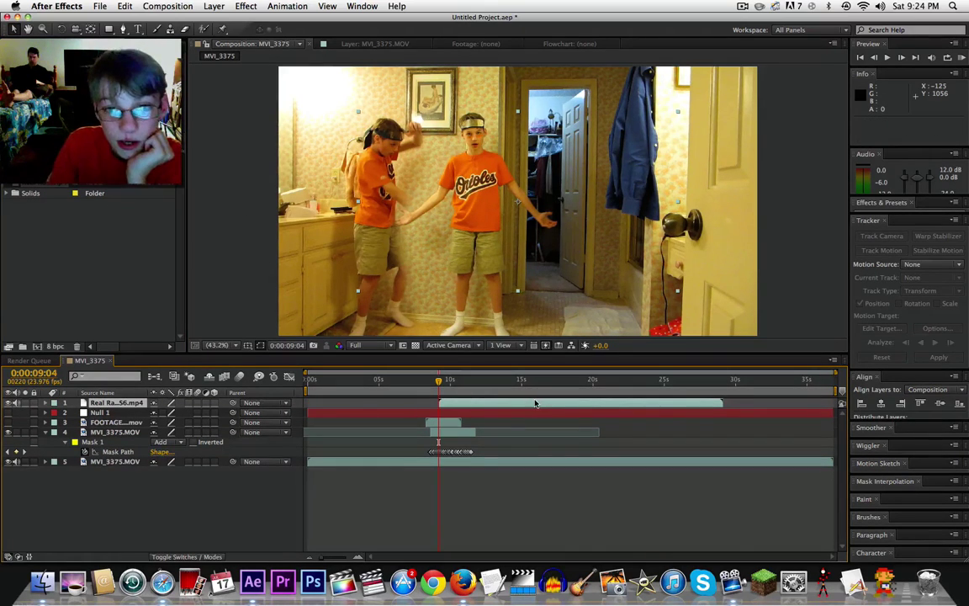
# - Reposition the Rasengan clip to about 812, 586 and change its blending mode to drop out the black background
pyautogui.moveTo(590, 262); pyautogui.dragTo(553, 274)
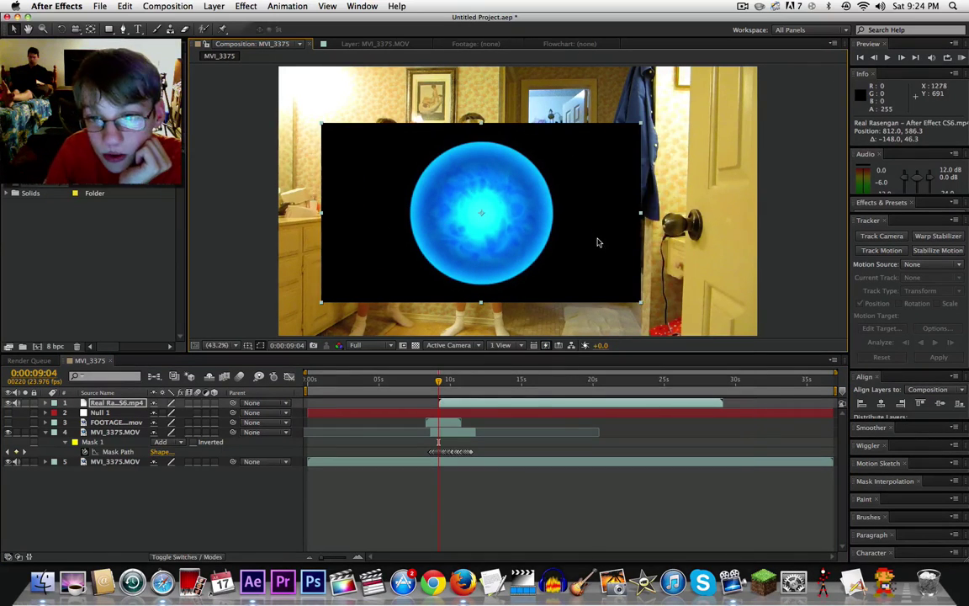
pyautogui.rightClick(598, 241)
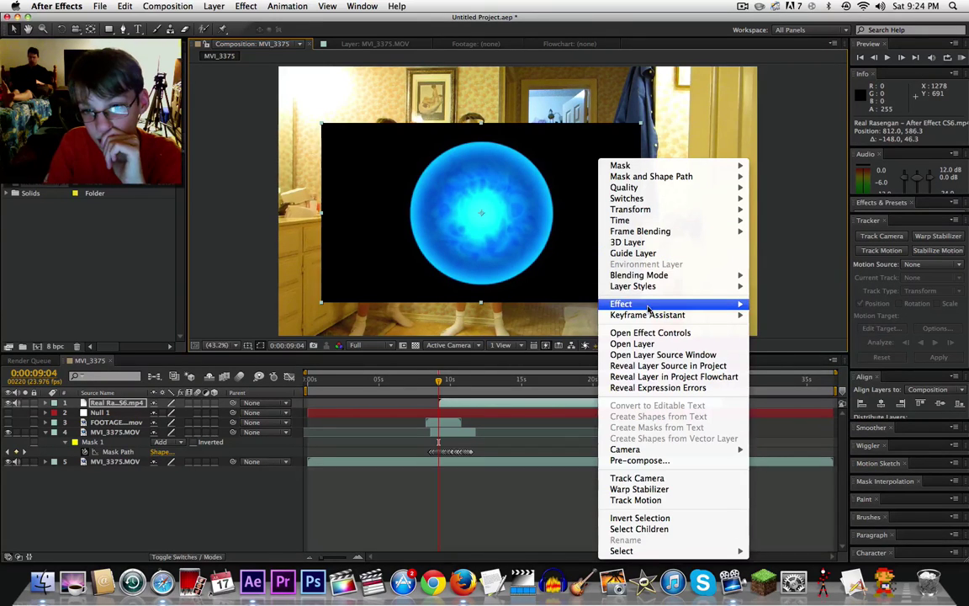
pyautogui.moveTo(711, 275)
pyautogui.click(779, 231)
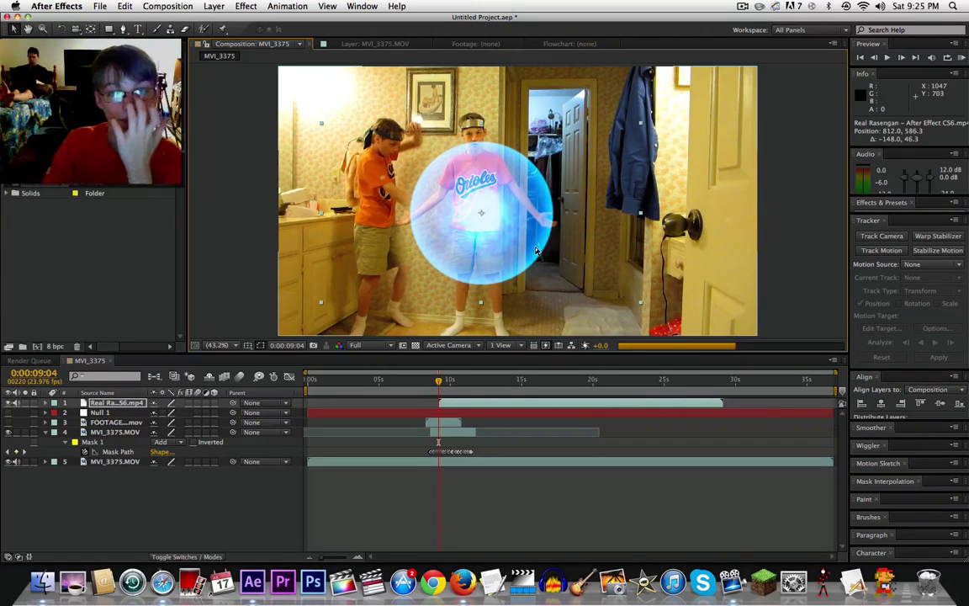
# - Scale the Rasengan clip down to about 14% by 13% and place it over the outstretched hand at about 482, 591
pyautogui.moveTo(541, 245); pyautogui.dragTo(463, 232)
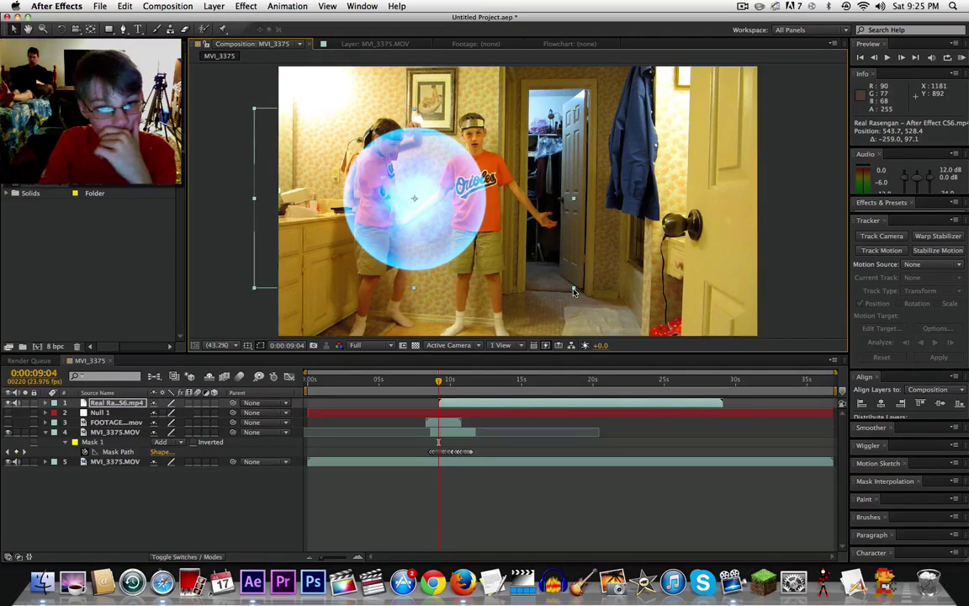
pyautogui.moveTo(574, 290); pyautogui.dragTo(441, 218)
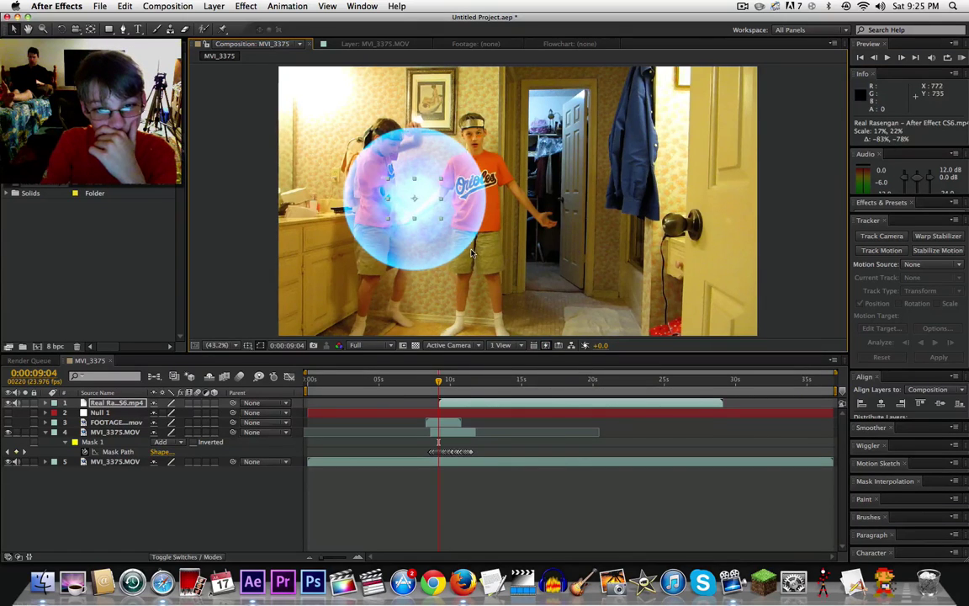
pyautogui.scroll(4, 471, 253)
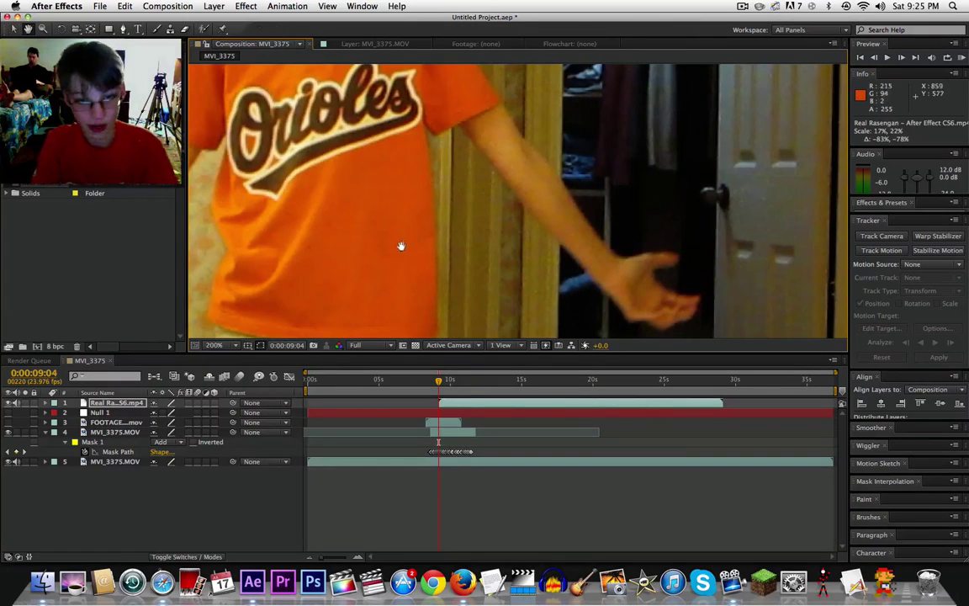
pyautogui.moveTo(400, 244); pyautogui.dragTo(591, 249)
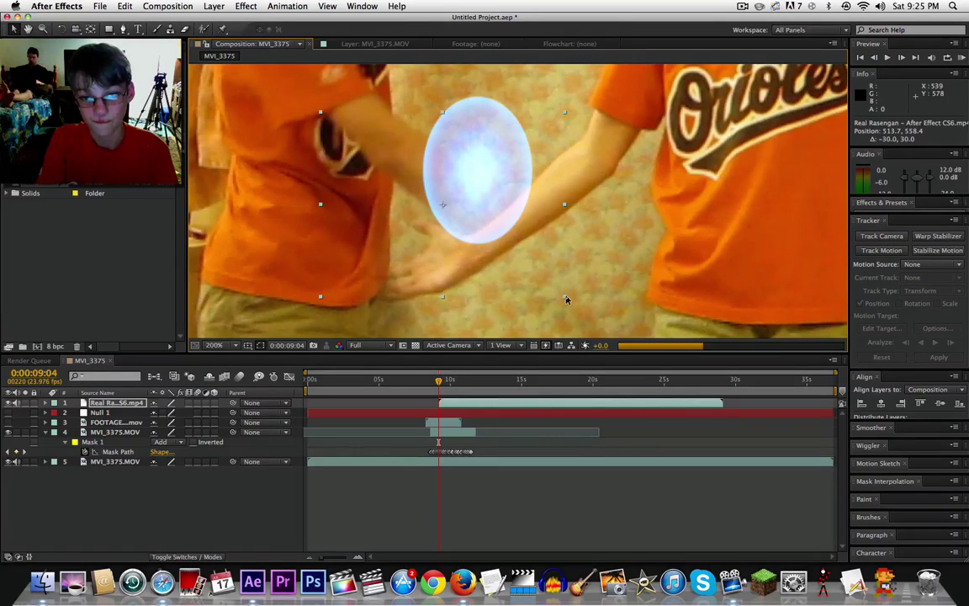
pyautogui.moveTo(564, 298); pyautogui.dragTo(544, 258)
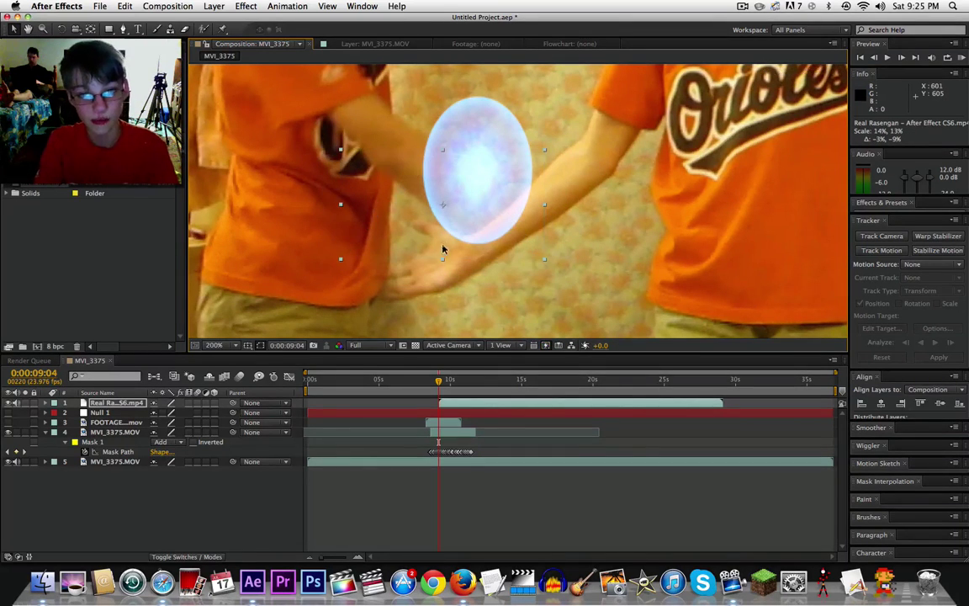
pyautogui.moveTo(442, 249); pyautogui.dragTo(431, 264)
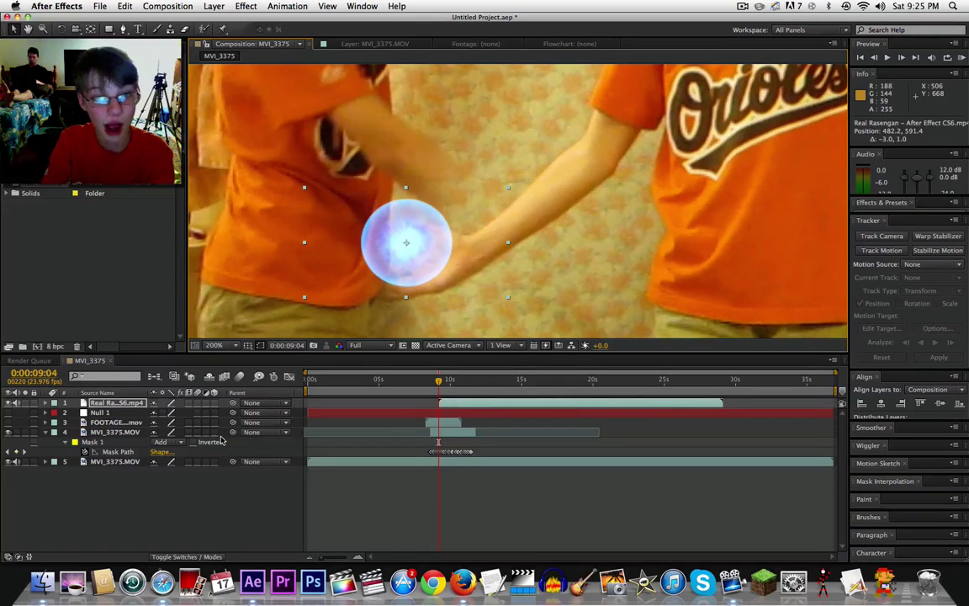
# - Move the Rasengan layer below the masked MVI_3375.MOV layer, directly above the bottom footage layer
pyautogui.moveTo(126, 407); pyautogui.dragTo(123, 440)
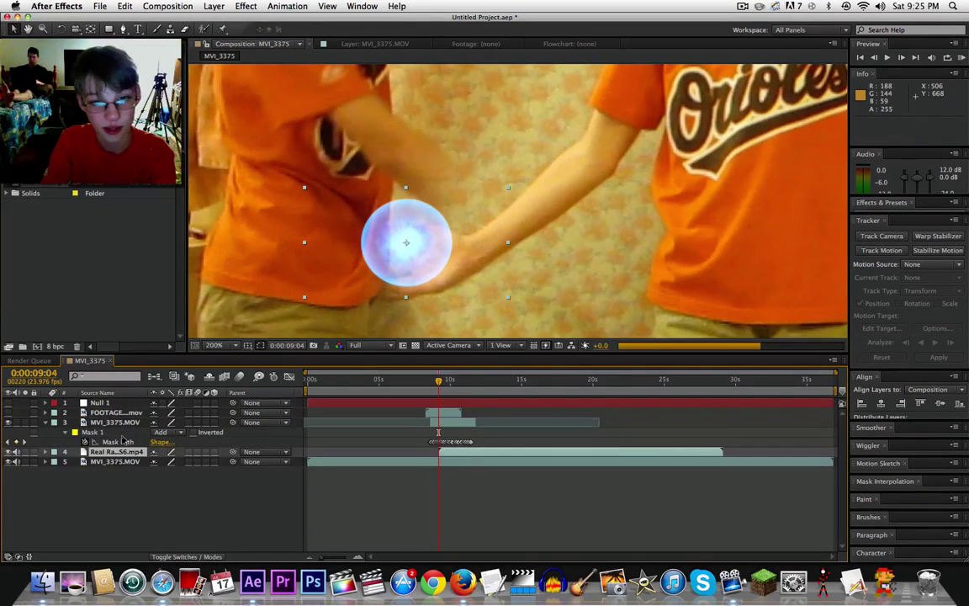
# - Parent the Real Rasengan clip layer to Null 1
pyautogui.click(166, 468)
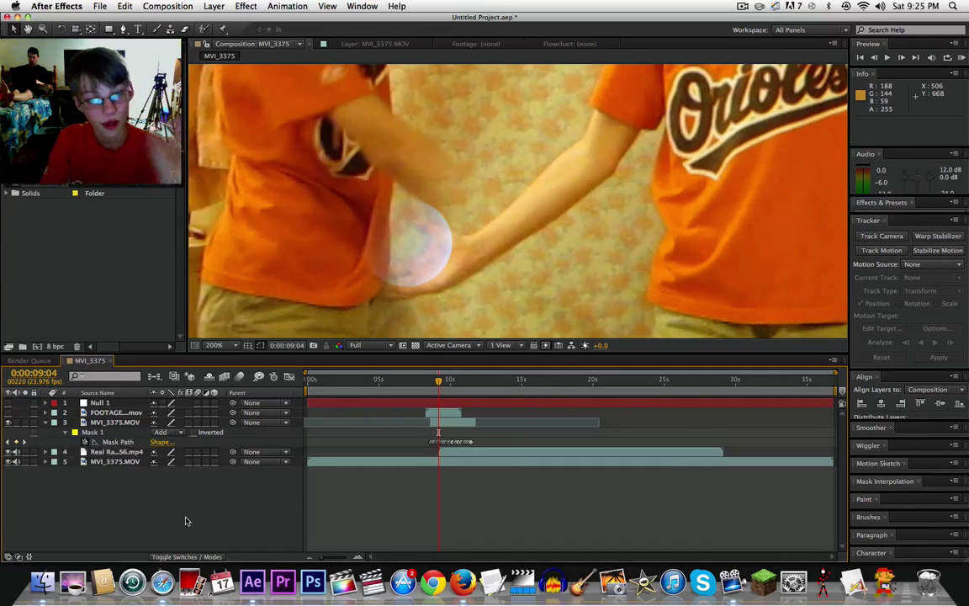
pyautogui.click(241, 455)
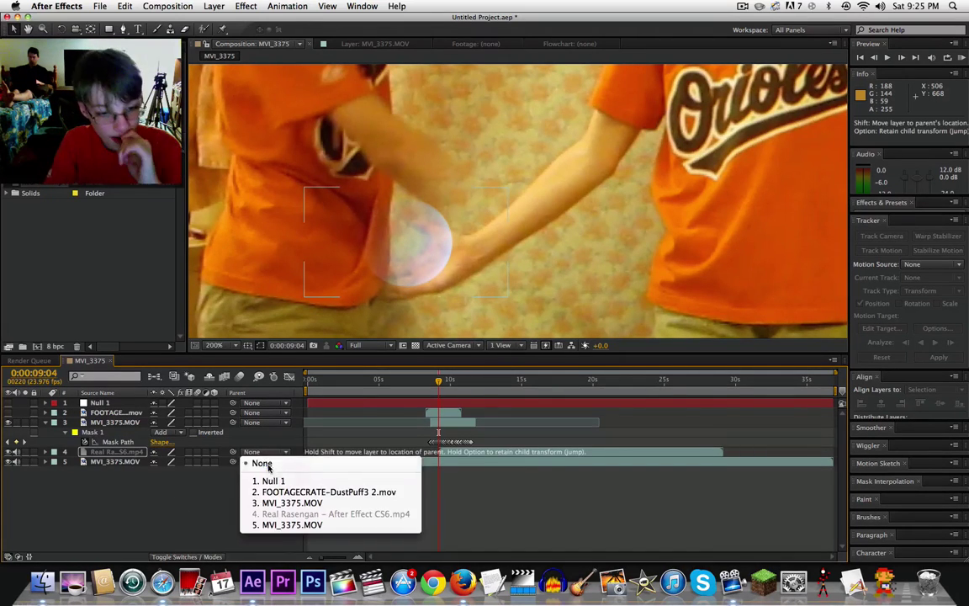
pyautogui.click(245, 478)
# - Check how the Rasengan ball follows the outstretched hand between 0:00:09:04 and 0:00:12:02
pyautogui.press('space')
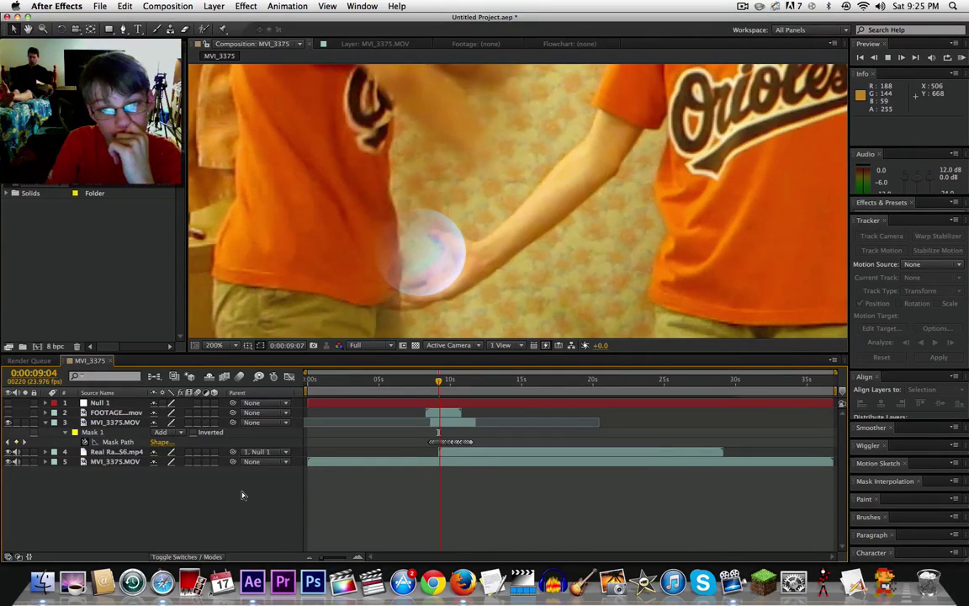
pyautogui.press('space')
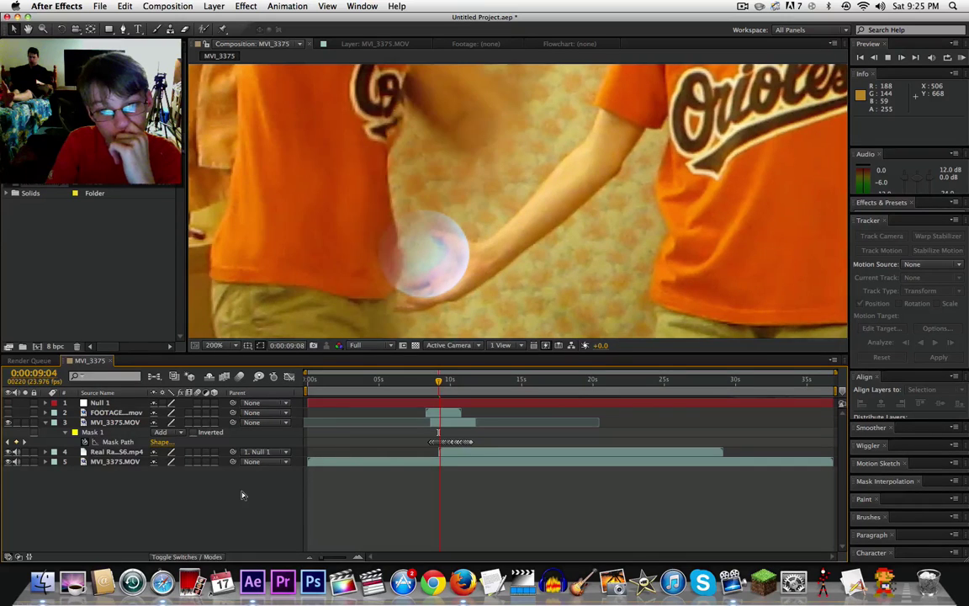
pyautogui.click(446, 386)
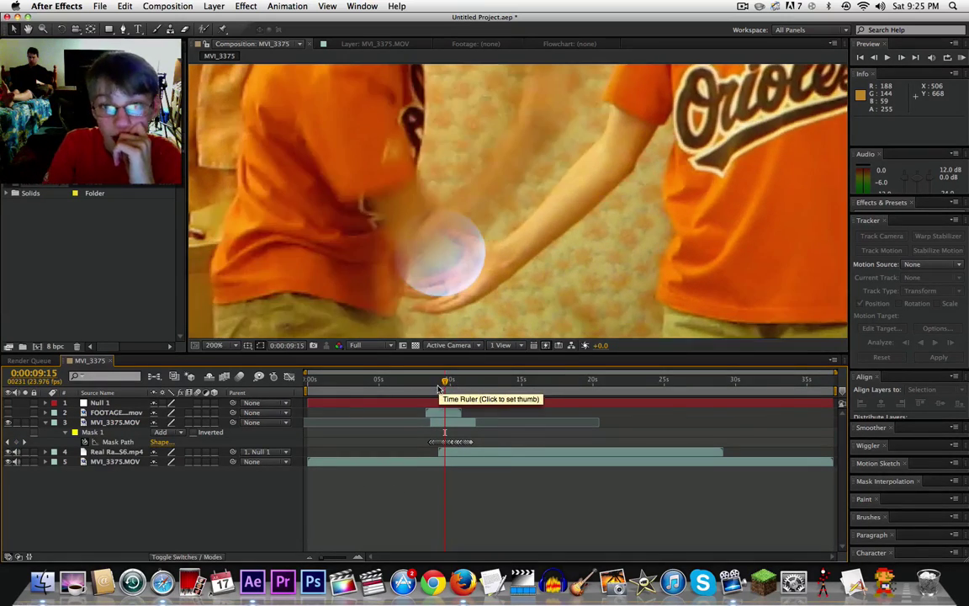
pyautogui.click(451, 385)
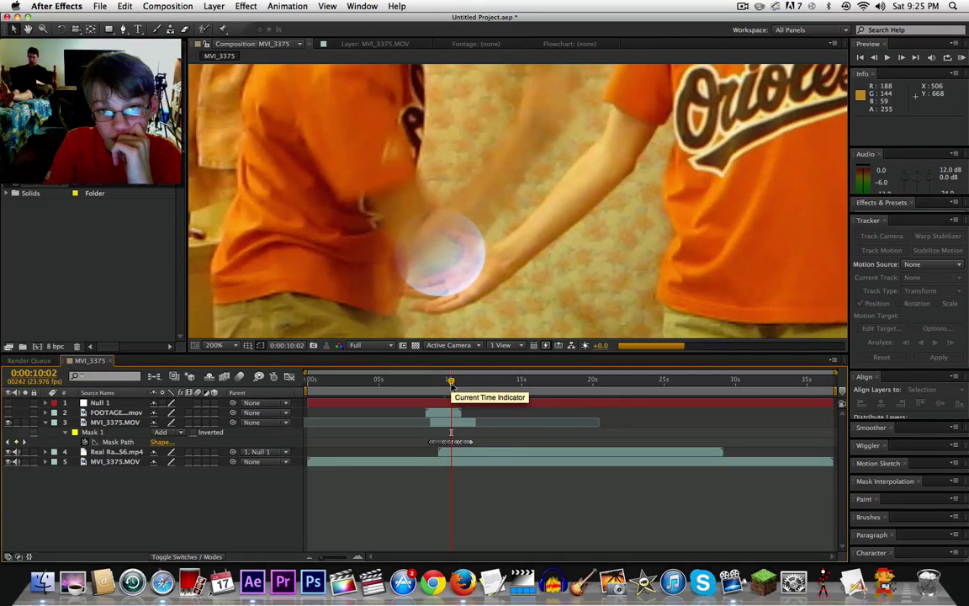
pyautogui.click(455, 385)
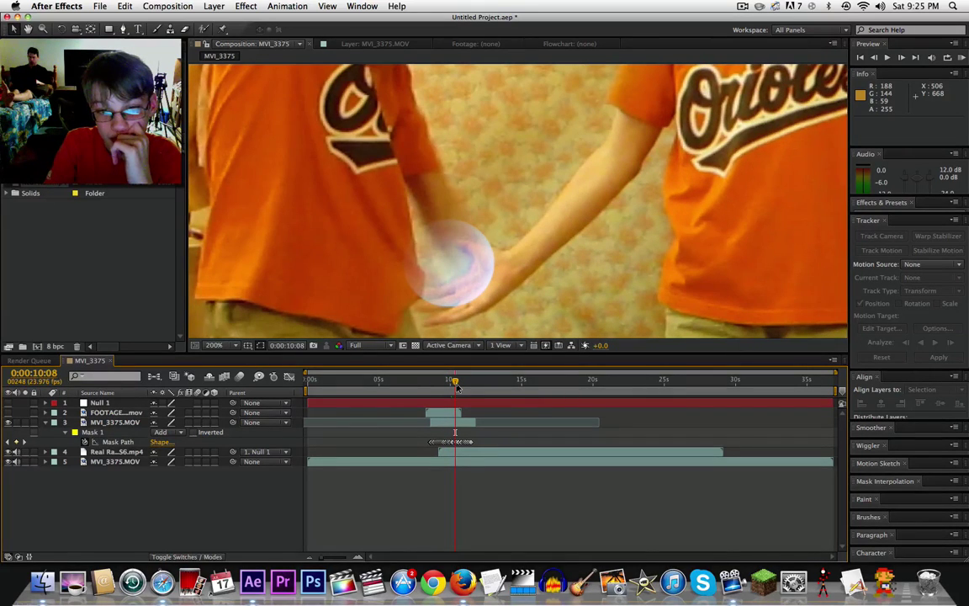
pyautogui.click(459, 385)
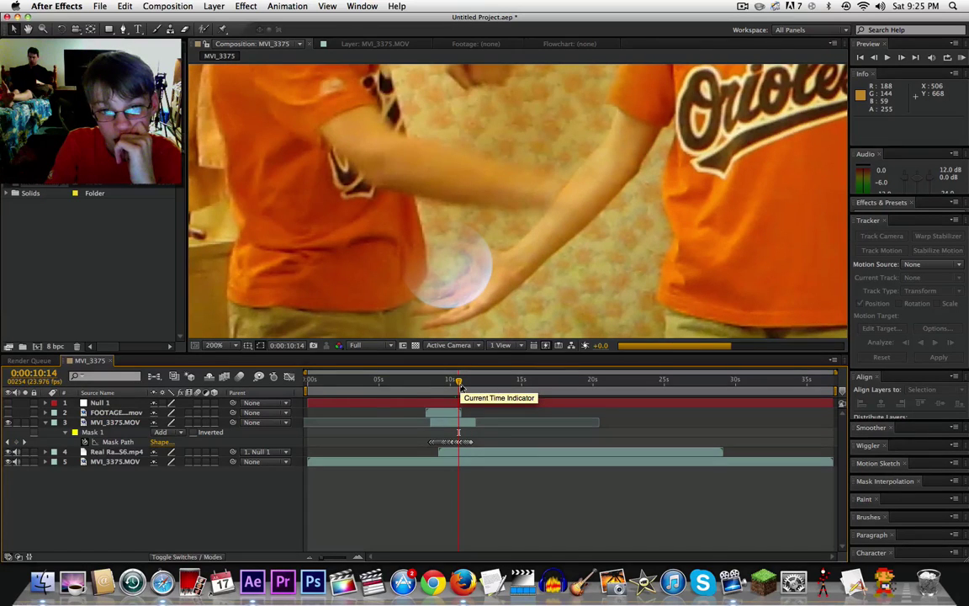
pyautogui.click(463, 386)
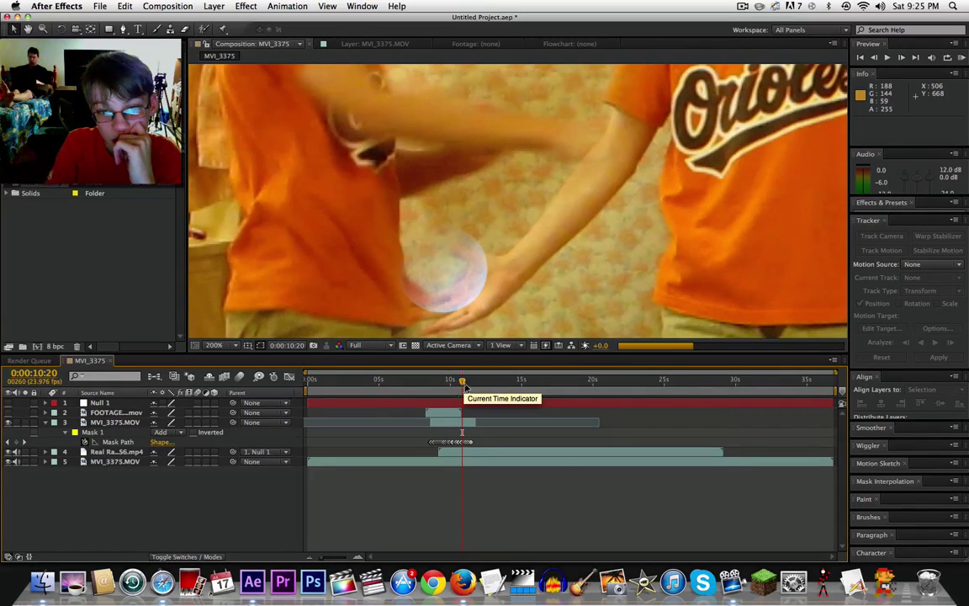
pyautogui.click(464, 383)
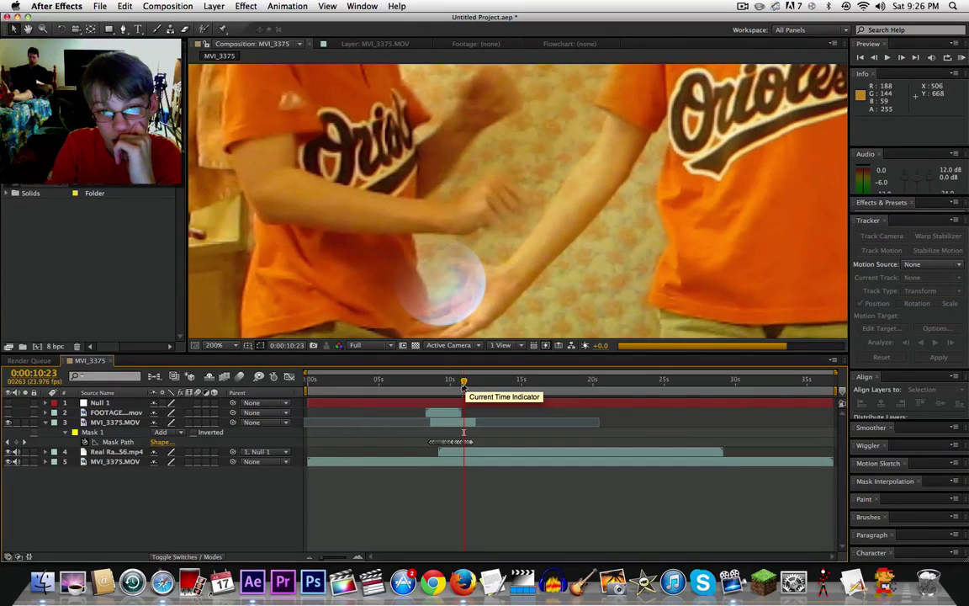
pyautogui.click(467, 384)
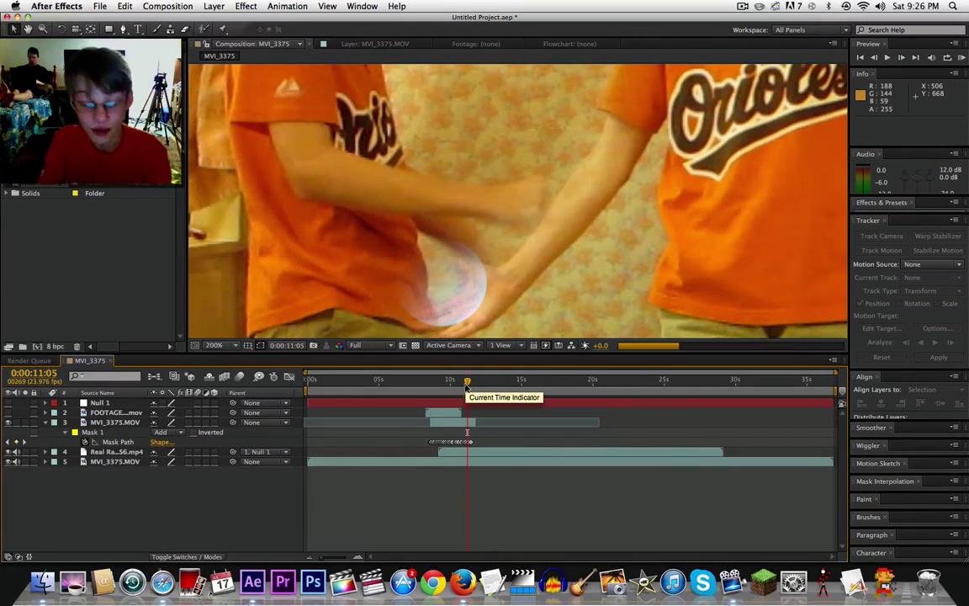
pyautogui.click(462, 383)
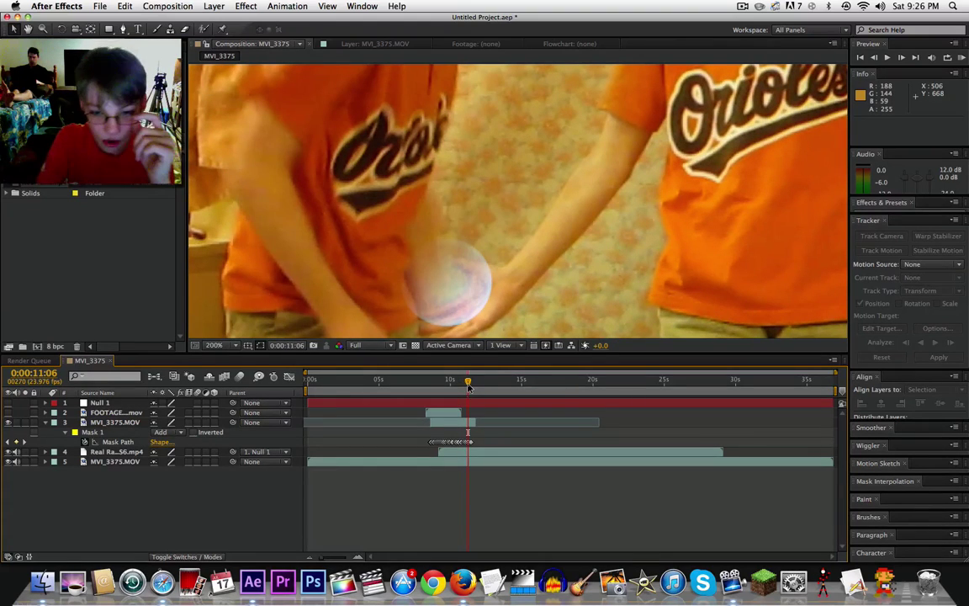
pyautogui.click(467, 385)
pyautogui.click(470, 385)
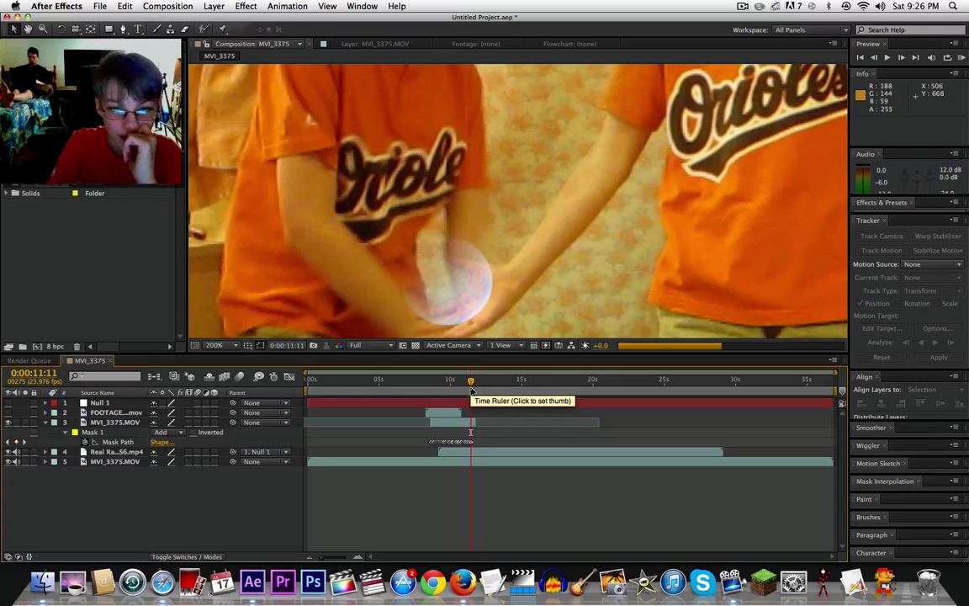
pyautogui.click(471, 384)
pyautogui.moveTo(471, 384); pyautogui.dragTo(480, 384)
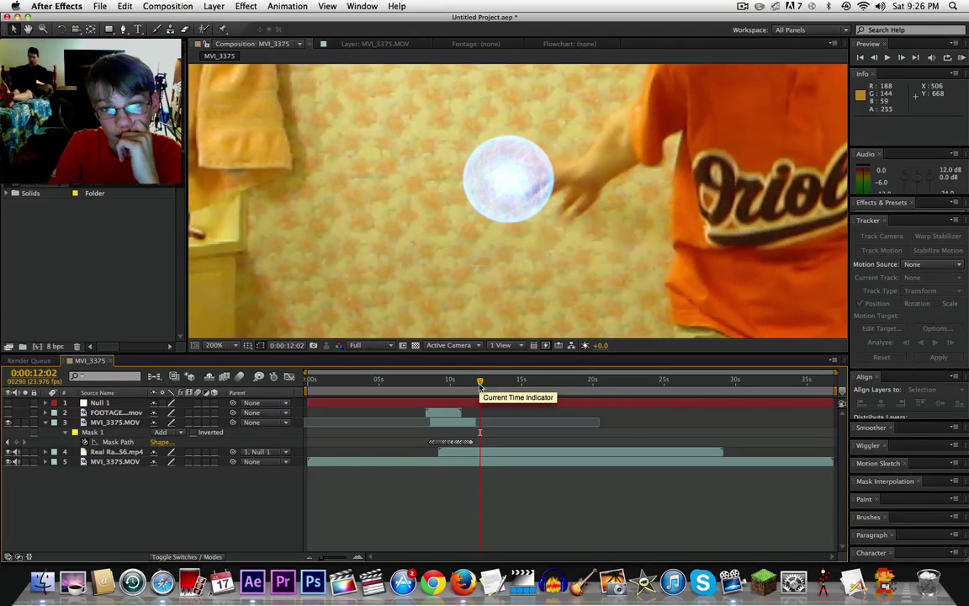
pyautogui.moveTo(479, 384); pyautogui.dragTo(475, 387)
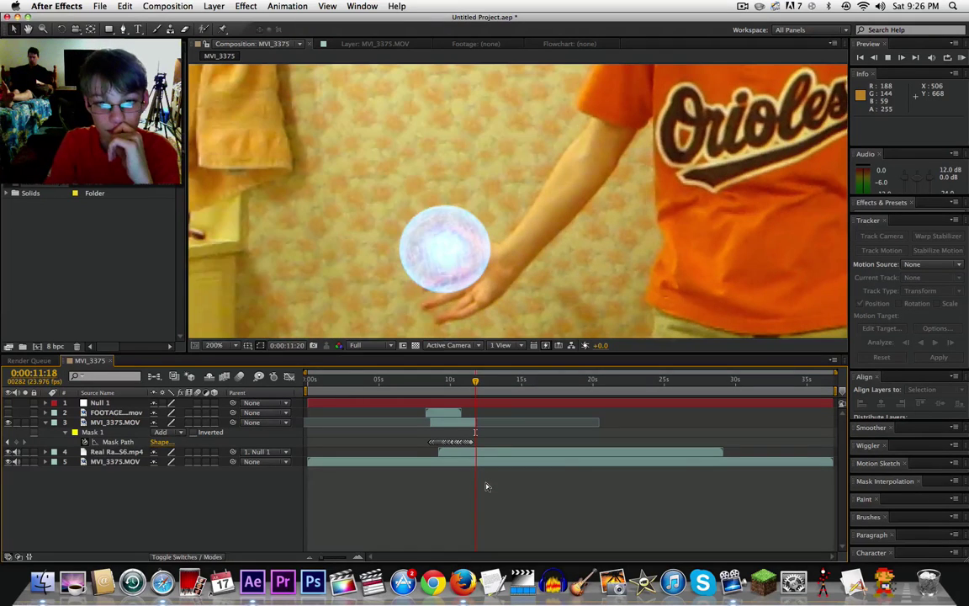
pyautogui.press('space')
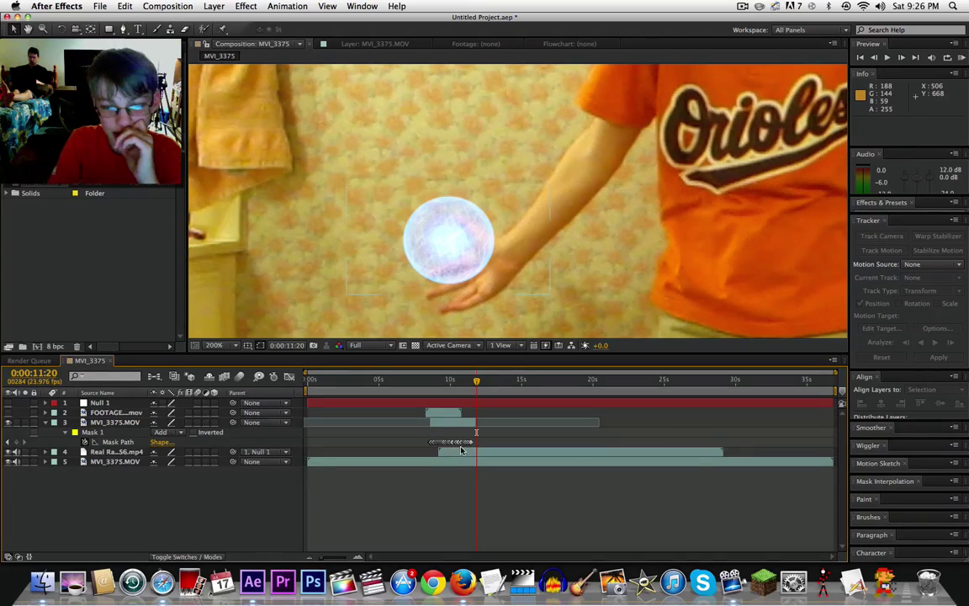
# - At 0:00:11:20, move the Rasengan ball down onto the open palm, at a position of about 0.2, 42.9
pyautogui.click(116, 452)
pyautogui.moveTo(429, 254); pyautogui.dragTo(470, 322)
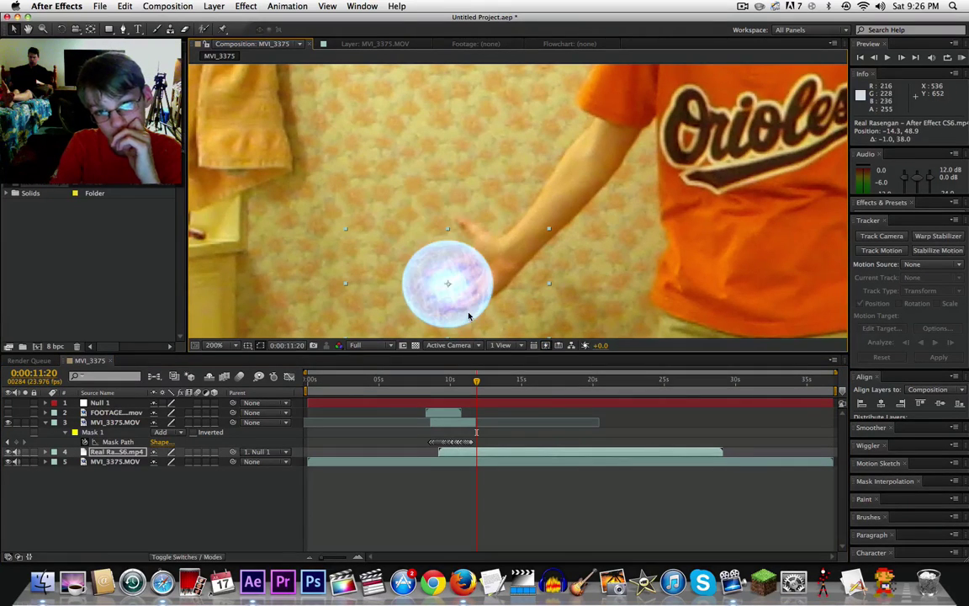
pyautogui.moveTo(465, 284); pyautogui.dragTo(493, 286)
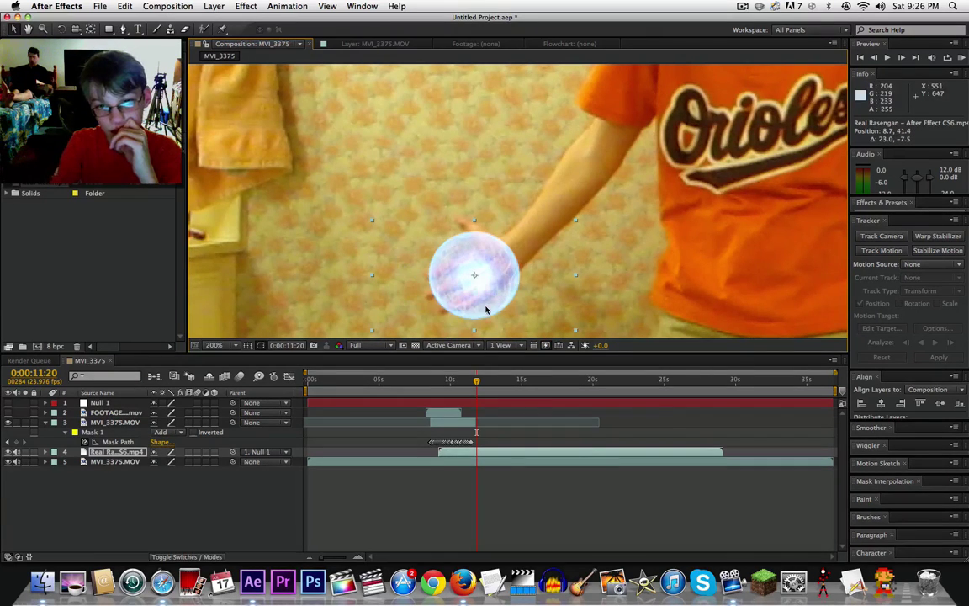
pyautogui.scroll(-2, 457, 271)
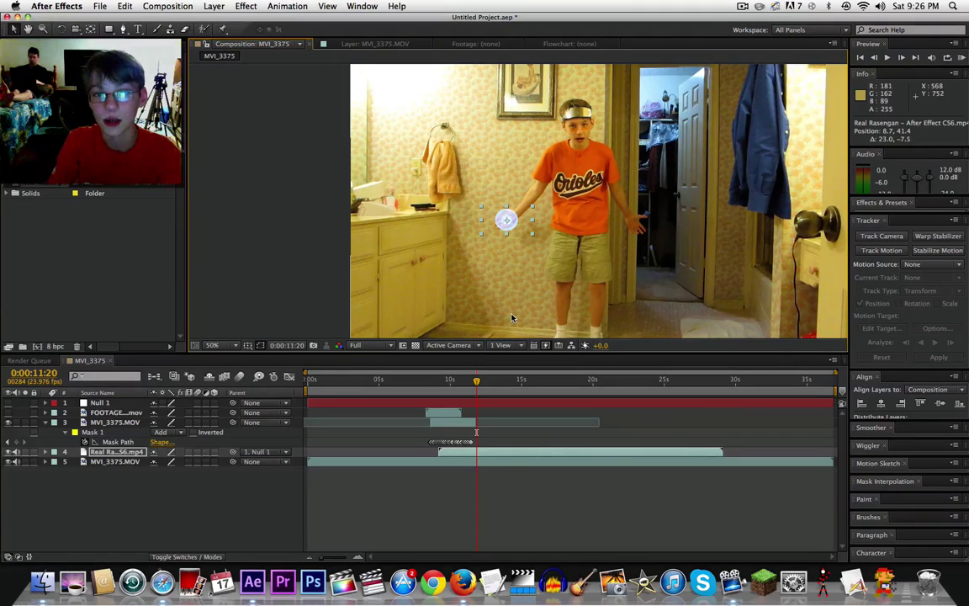
pyautogui.scroll(3, 511, 317)
pyautogui.scroll(-1, 511, 288)
pyautogui.moveTo(510, 287)
pyautogui.mouseDown()
pyautogui.moveTo(506, 301)
pyautogui.moveTo(497, 292)
pyautogui.mouseUp()
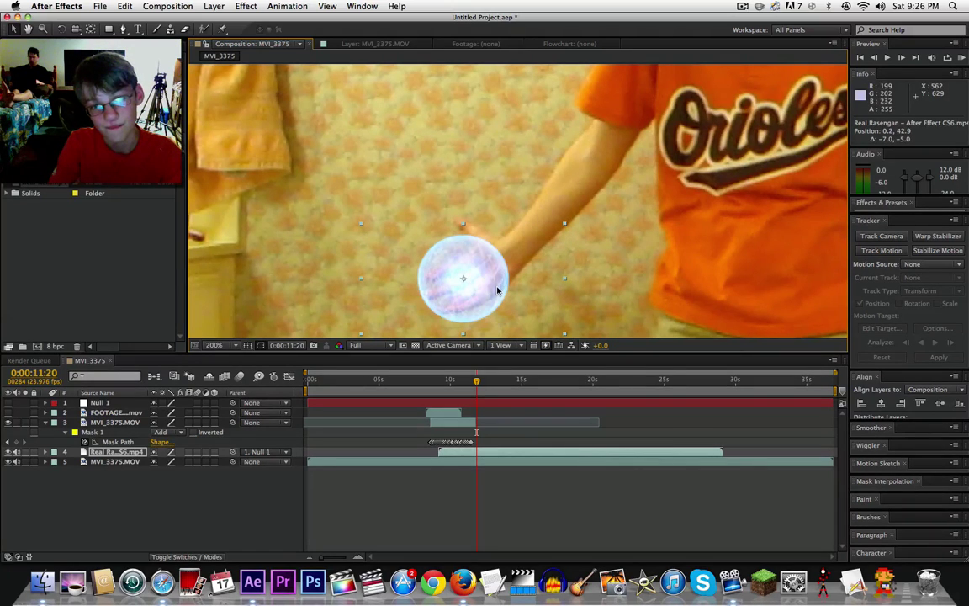
pyautogui.scroll(-4, 535, 270)
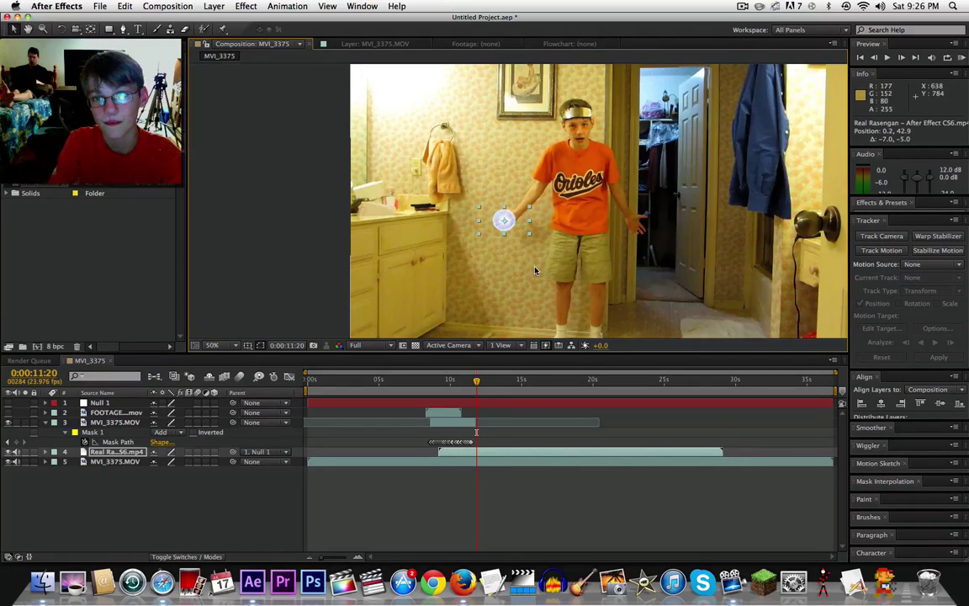
pyautogui.scroll(6, 535, 270)
pyautogui.scroll(-2, 537, 270)
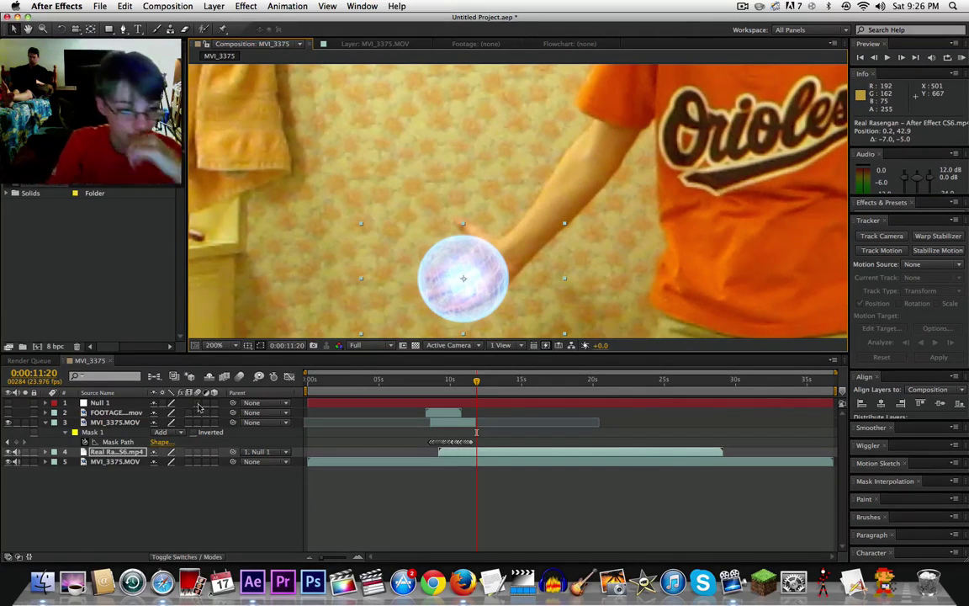
# - Make the Rasengan layer 3D, set its X Rotation to 14°, and shift it to about 3.2, 34.9
pyautogui.click(214, 453)
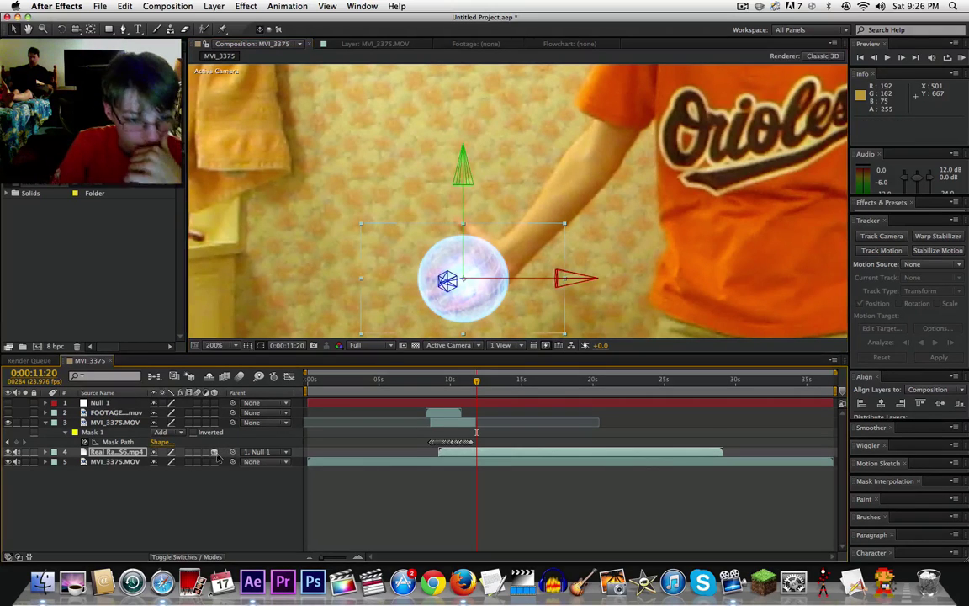
pyautogui.press('r')
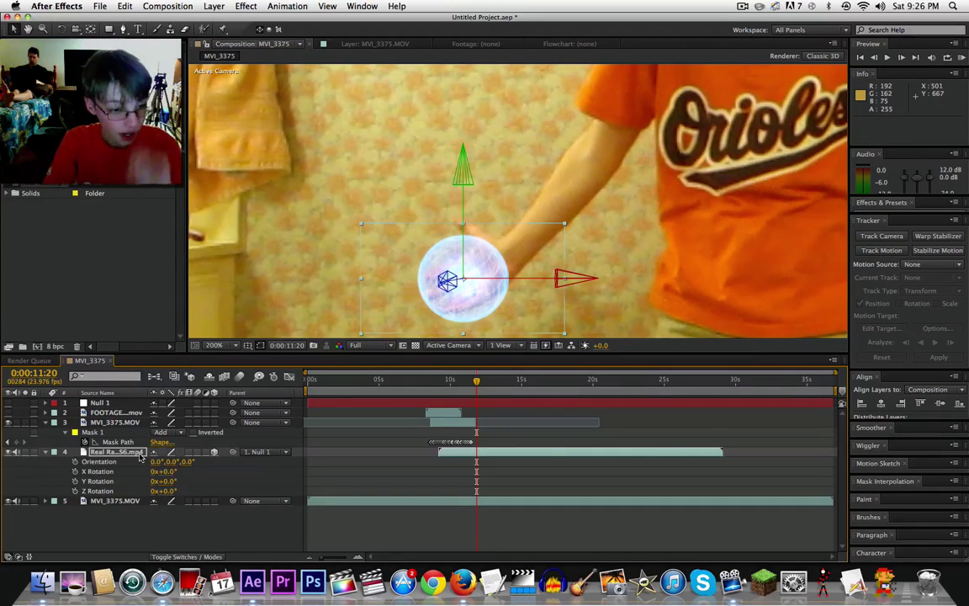
pyautogui.moveTo(162, 471); pyautogui.dragTo(172, 476)
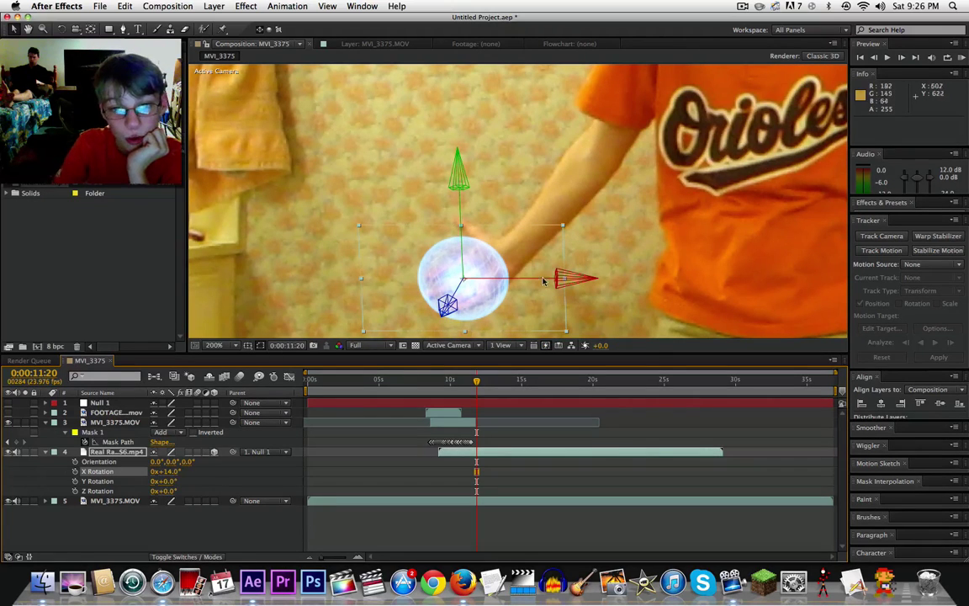
pyautogui.moveTo(543, 281); pyautogui.dragTo(548, 269)
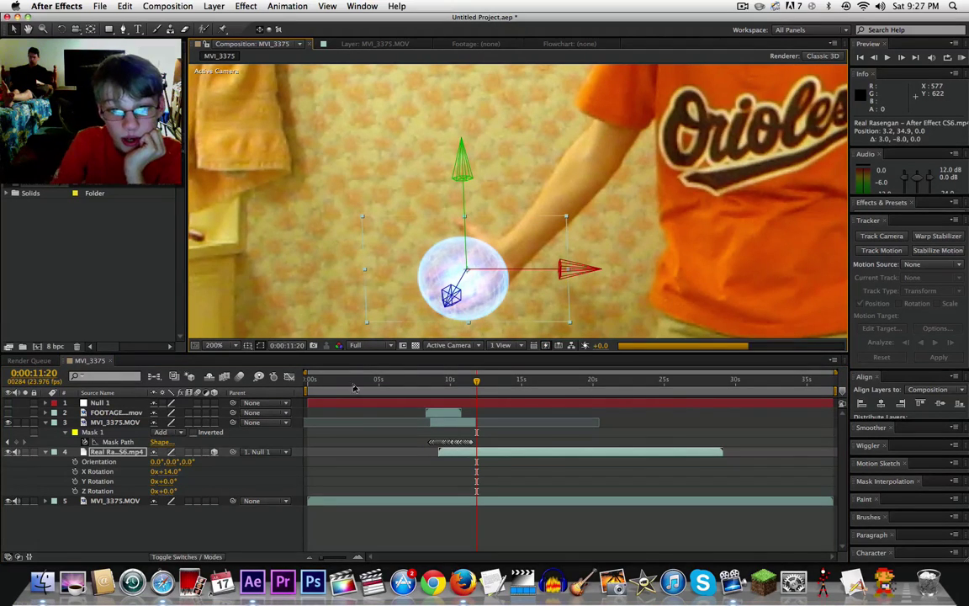
# - Set the Rasengan layer's X, Y and Z rotations to 7°, -10° and -4°, and nudge it to about 3.7, 35.4
pyautogui.moveTo(174, 478); pyautogui.dragTo(161, 479)
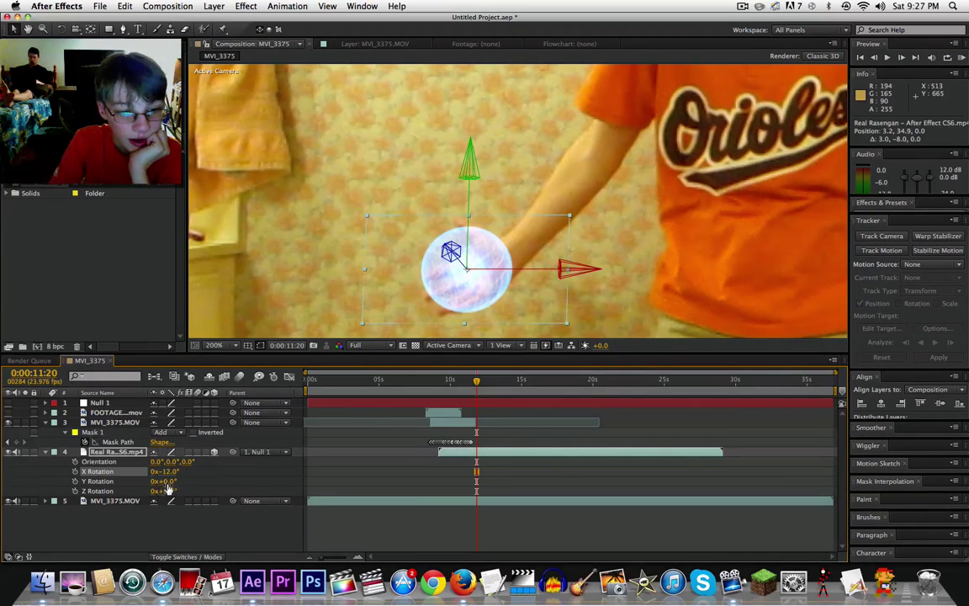
pyautogui.moveTo(166, 482); pyautogui.dragTo(190, 472)
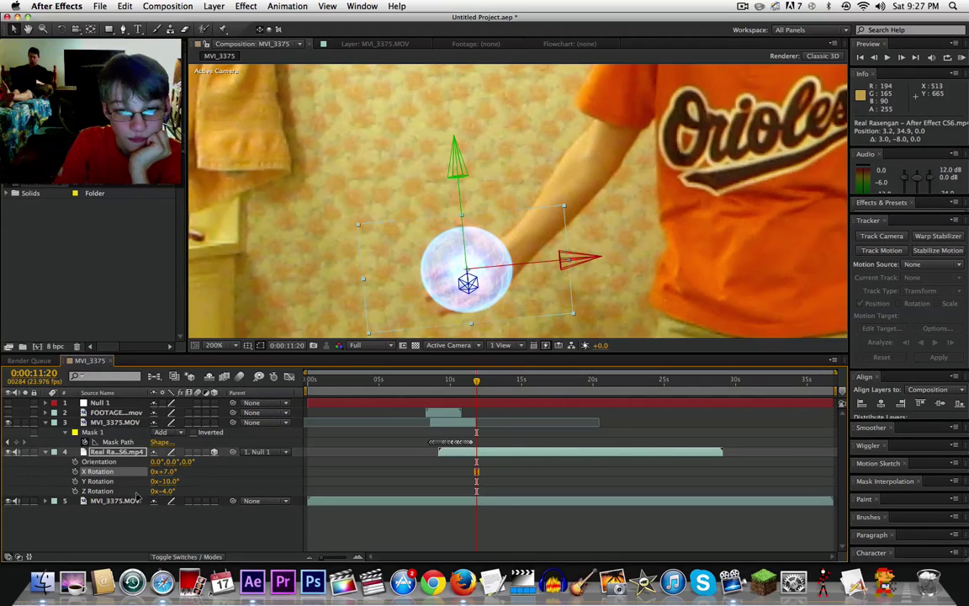
pyautogui.click(411, 311)
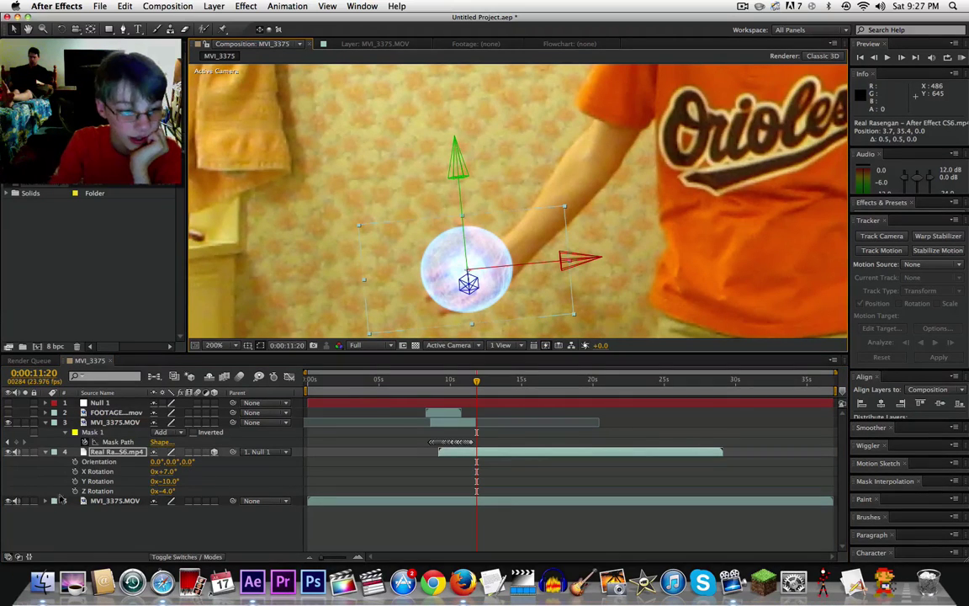
pyautogui.press('F2')
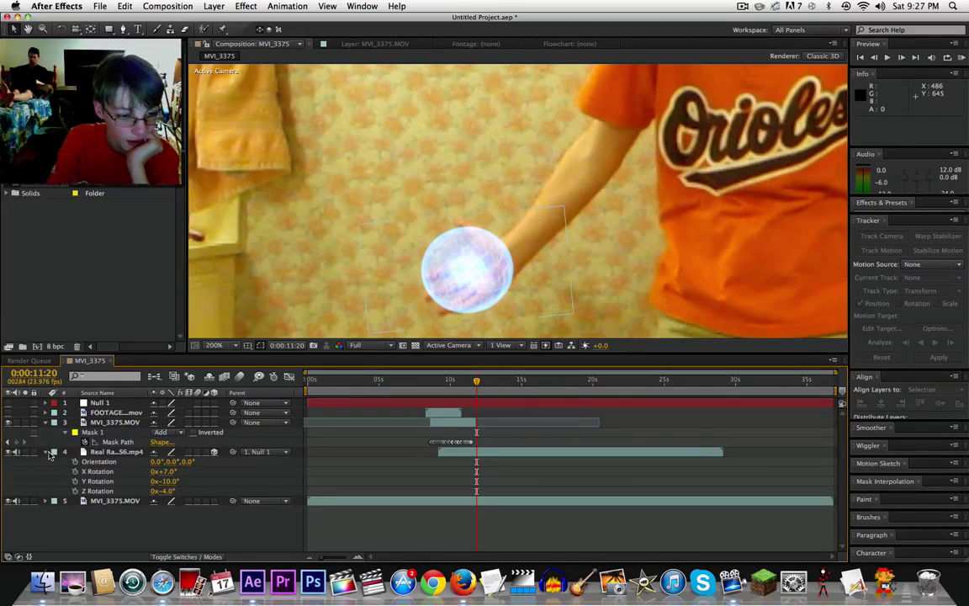
pyautogui.click(47, 452)
# - Briefly play the composition from 0:00:08:11 and view the frame at 50% magnification
pyautogui.click(443, 386)
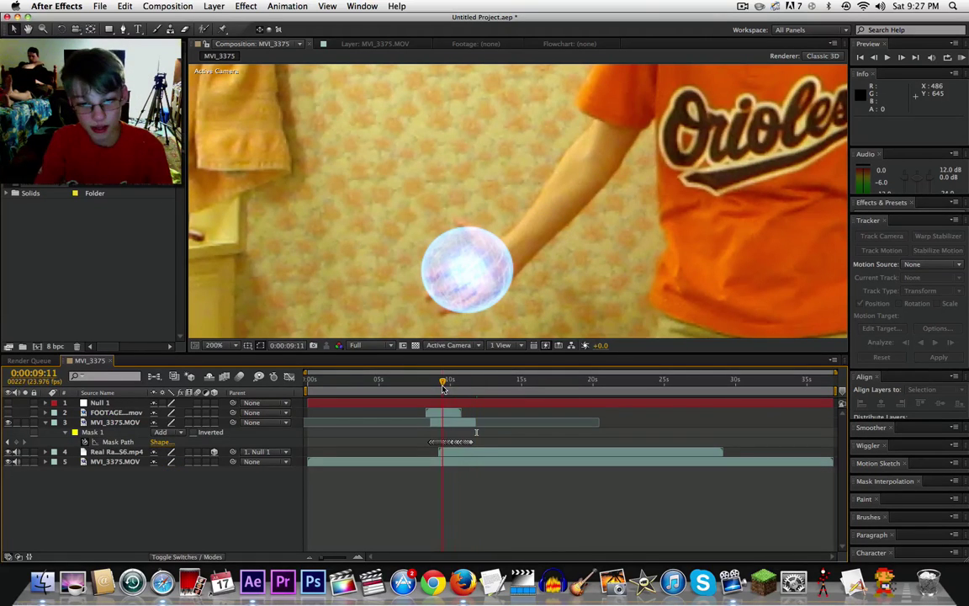
pyautogui.moveTo(444, 385); pyautogui.dragTo(428, 390)
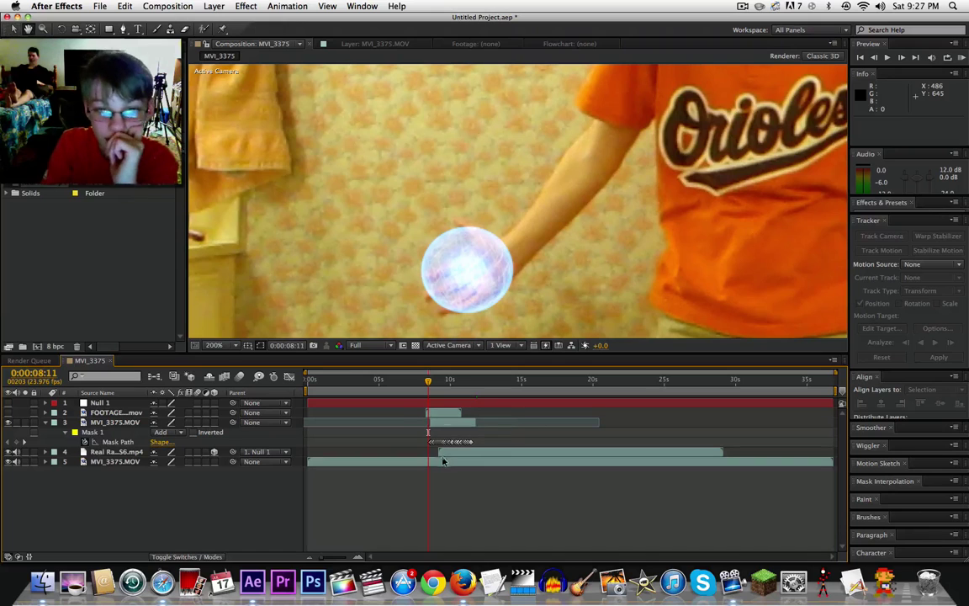
pyautogui.press('space')
pyautogui.press('space')
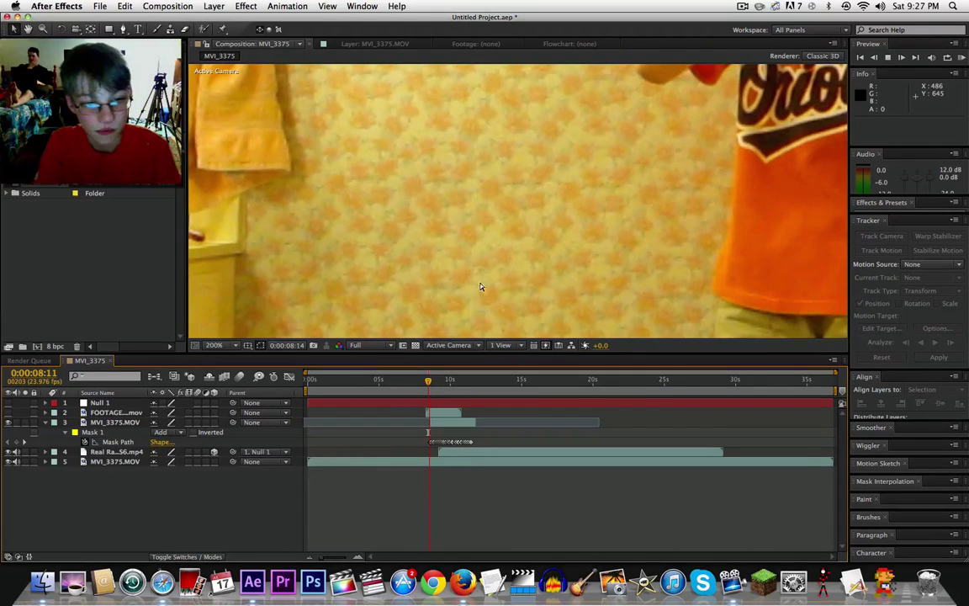
pyautogui.click(216, 345)
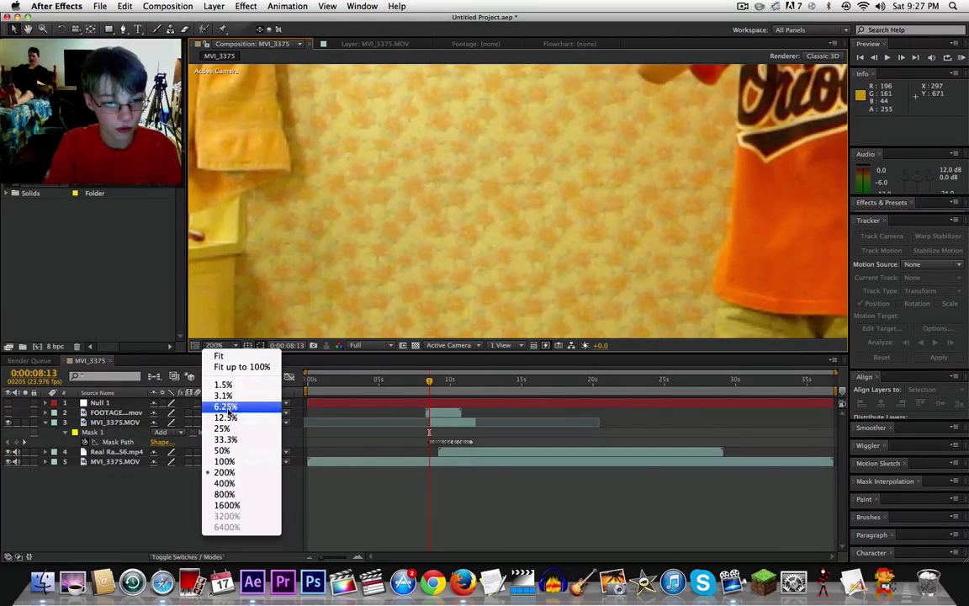
pyautogui.click(398, 272)
pyautogui.press('/')
pyautogui.press(',')
pyautogui.press(',')
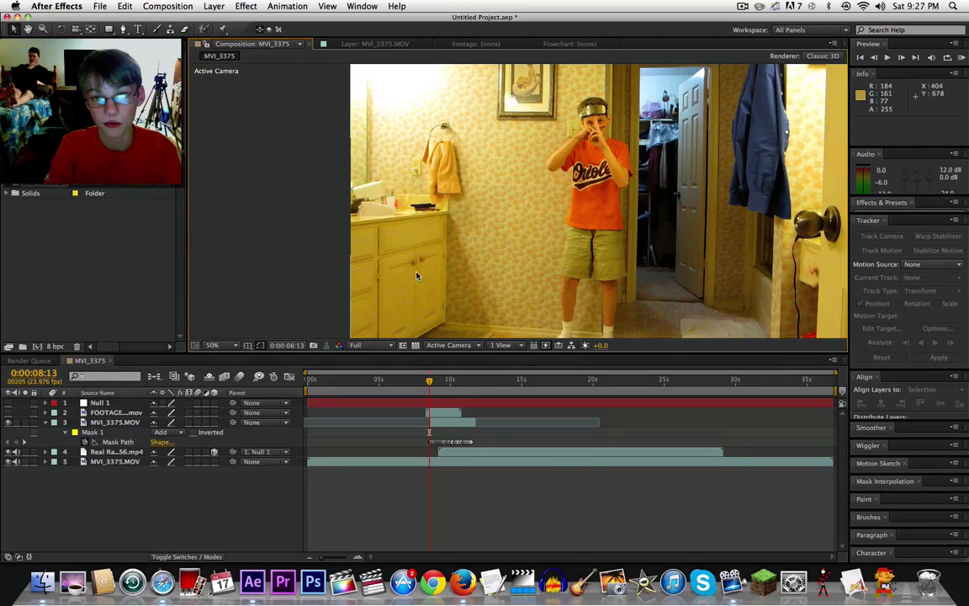
# - Play the composition from 0:00:08:23 and 0:00:09:05 to check when the Rasengan ball appears in the palm
pyautogui.click(435, 382)
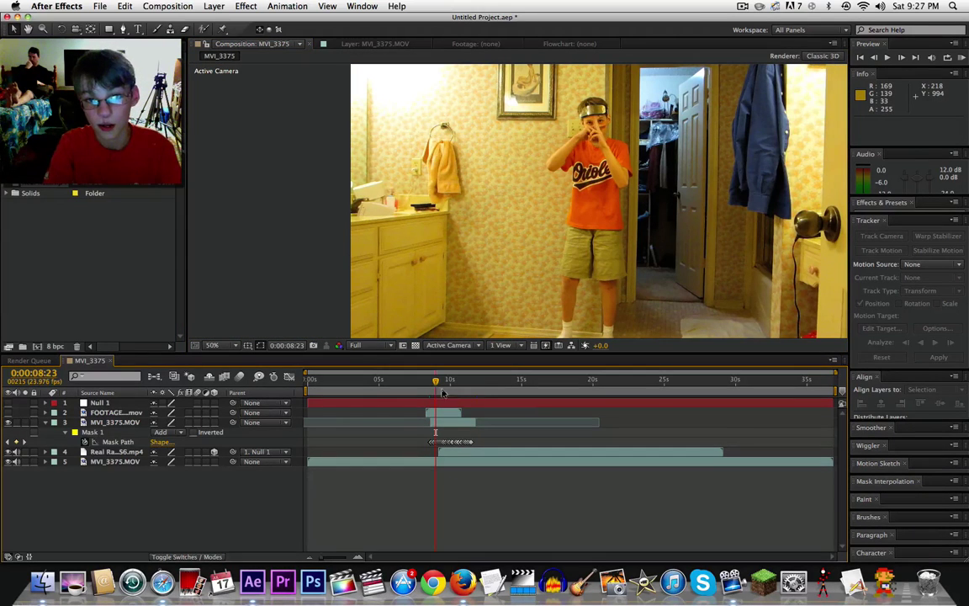
pyautogui.press('space')
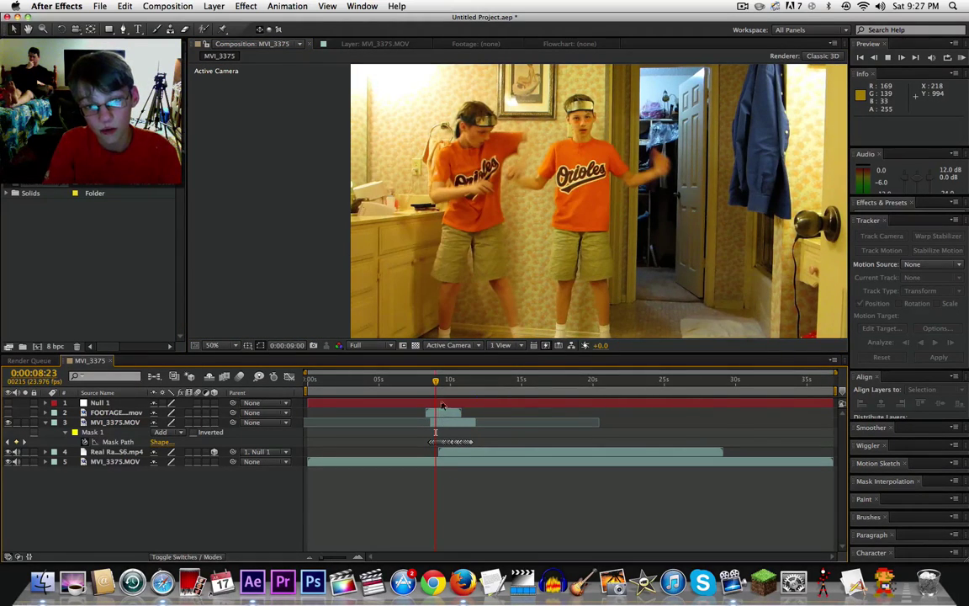
pyautogui.press('space')
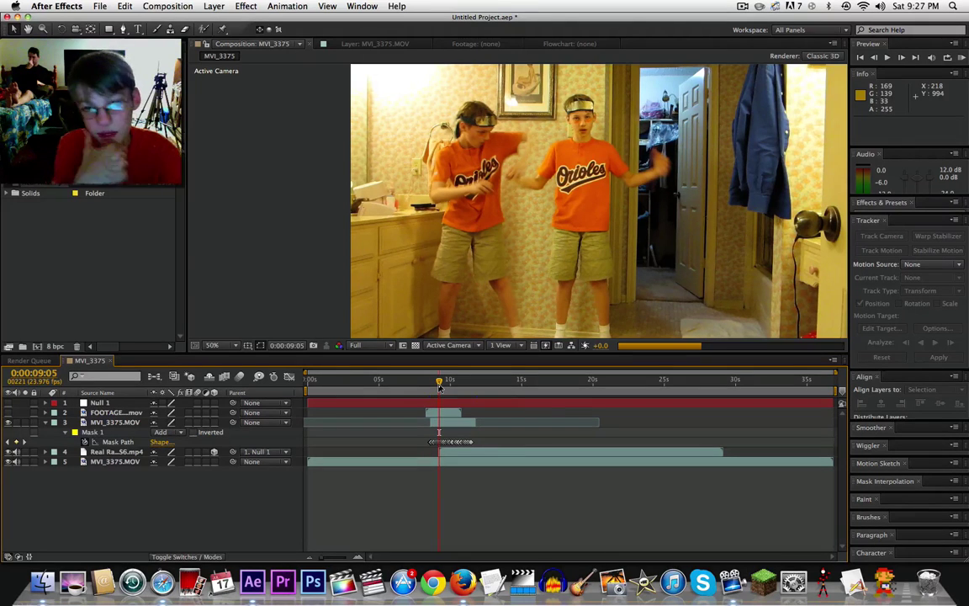
pyautogui.press('space')
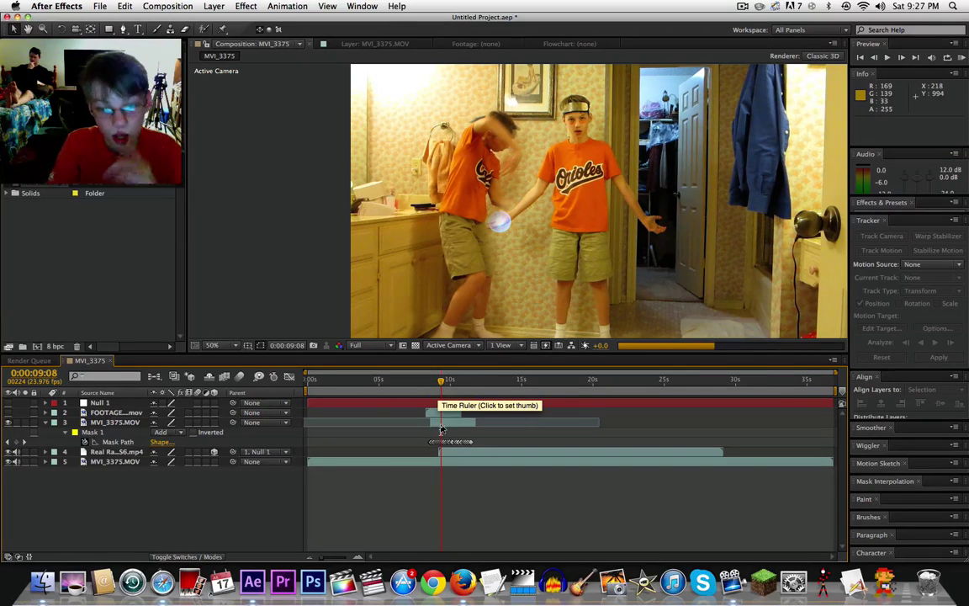
# - Slide the Rasengan clip along the timeline so that it starts at 0:00:09:08, and preview the new timing
pyautogui.click(433, 383)
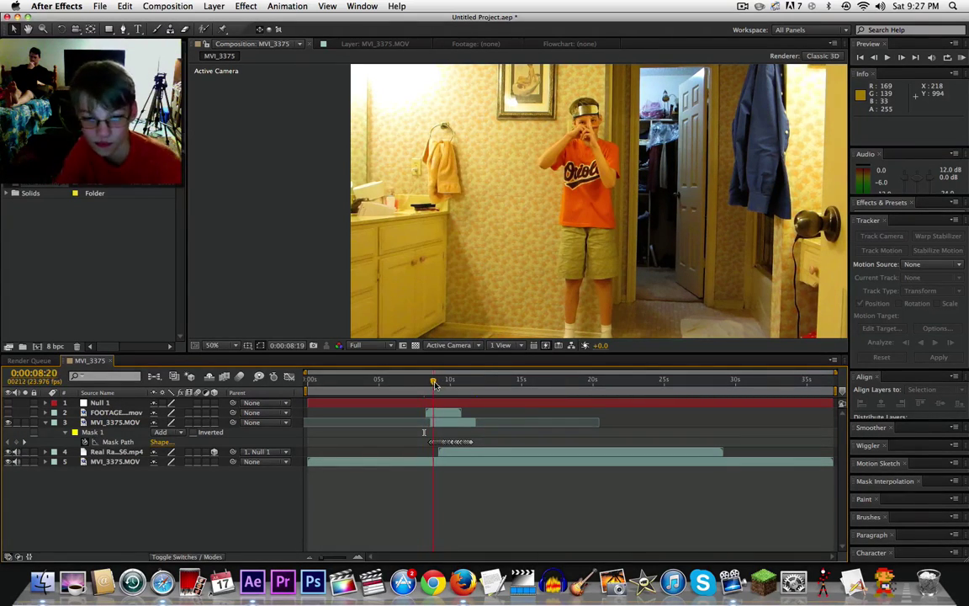
pyautogui.moveTo(435, 384); pyautogui.dragTo(440, 383)
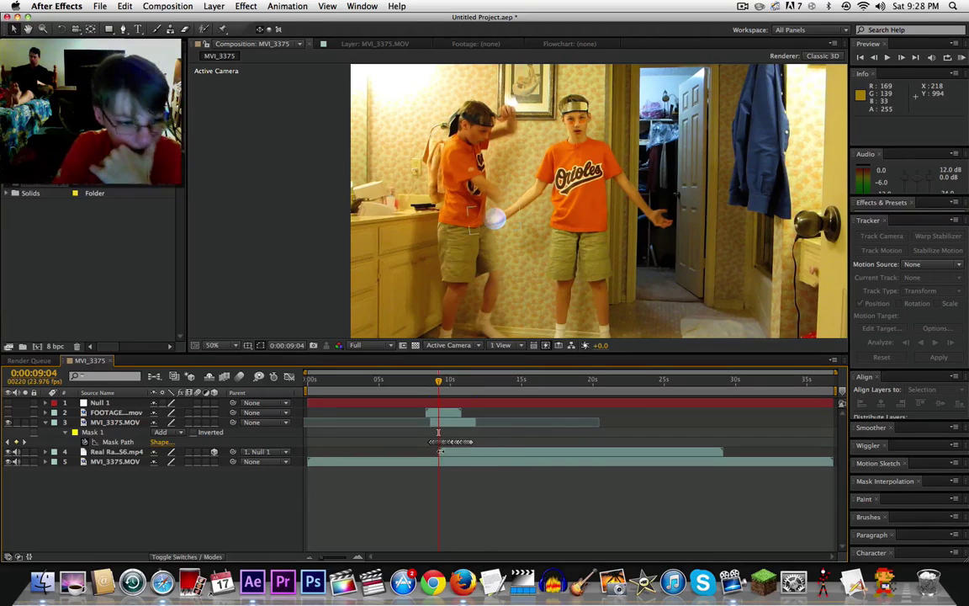
pyautogui.moveTo(446, 455); pyautogui.dragTo(448, 455)
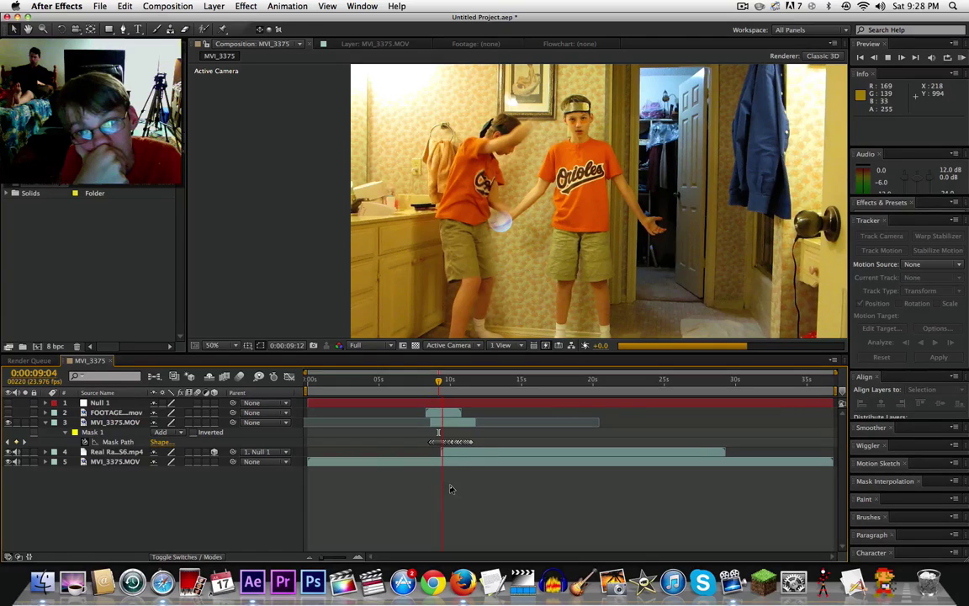
pyautogui.press('space')
# - Examine how the Rasengan ball follows the hand at frames from 0:00:09:23 to 0:00:12:08
pyautogui.click(448, 391)
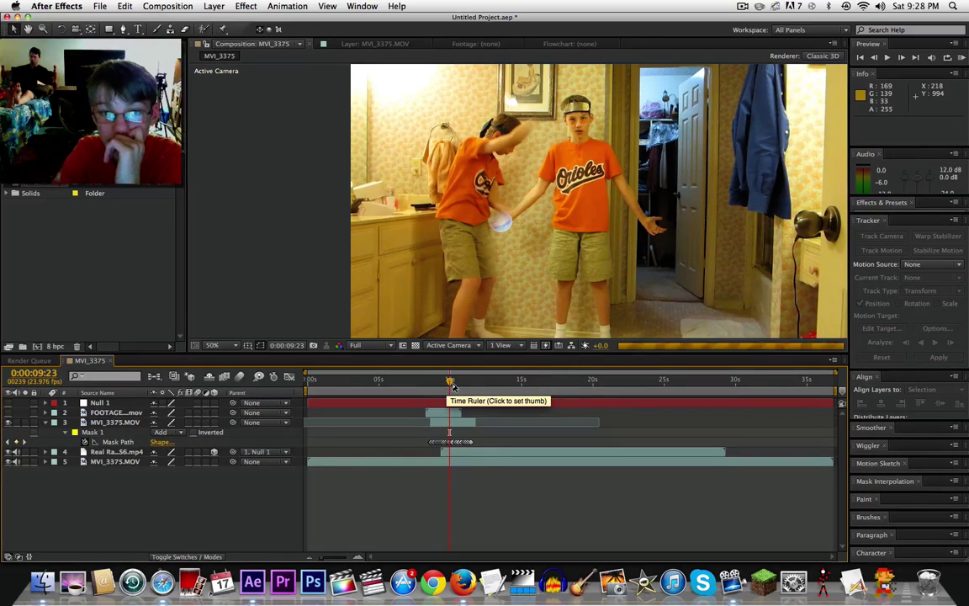
pyautogui.click(452, 384)
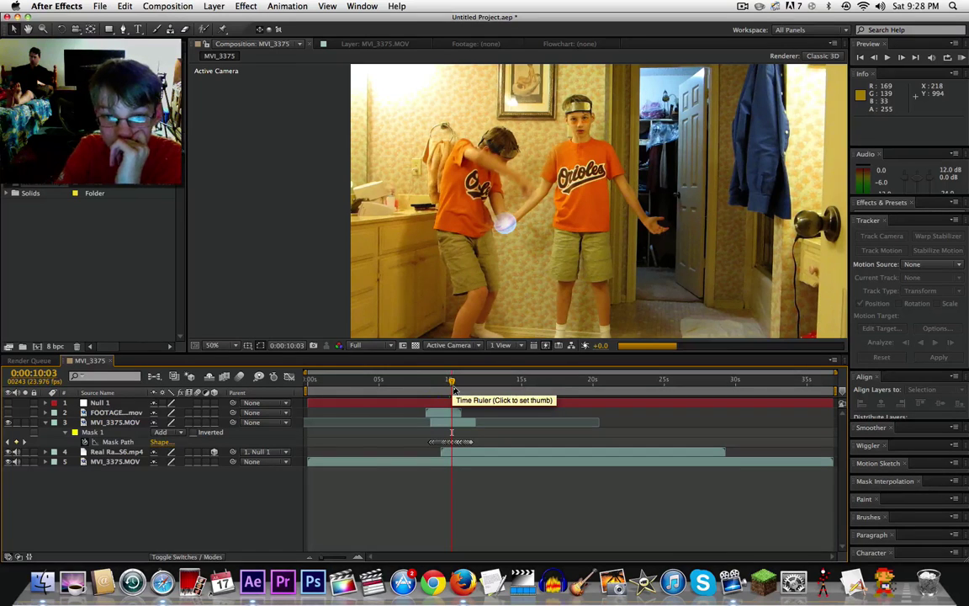
pyautogui.click(452, 387)
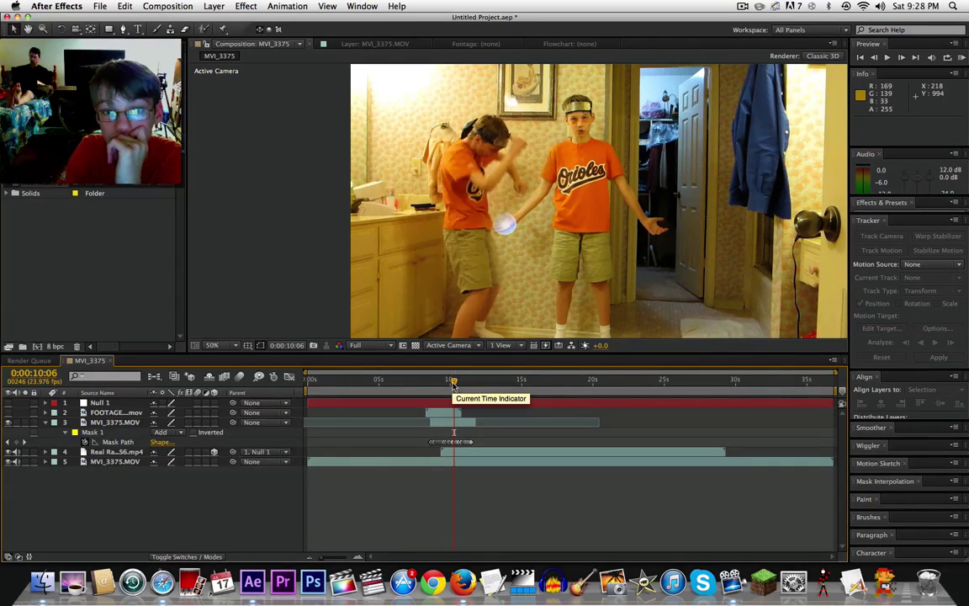
pyautogui.click(456, 383)
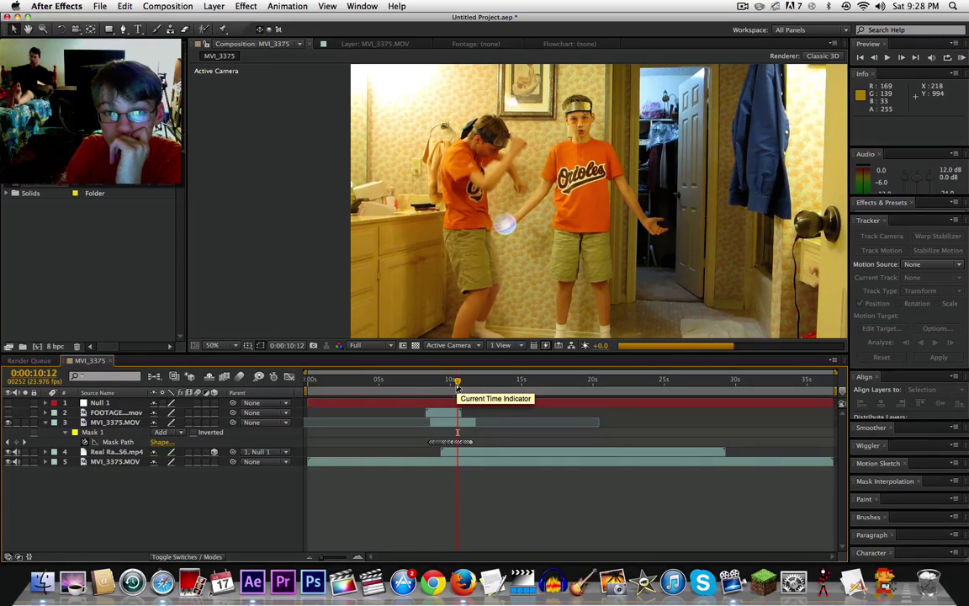
pyautogui.click(460, 383)
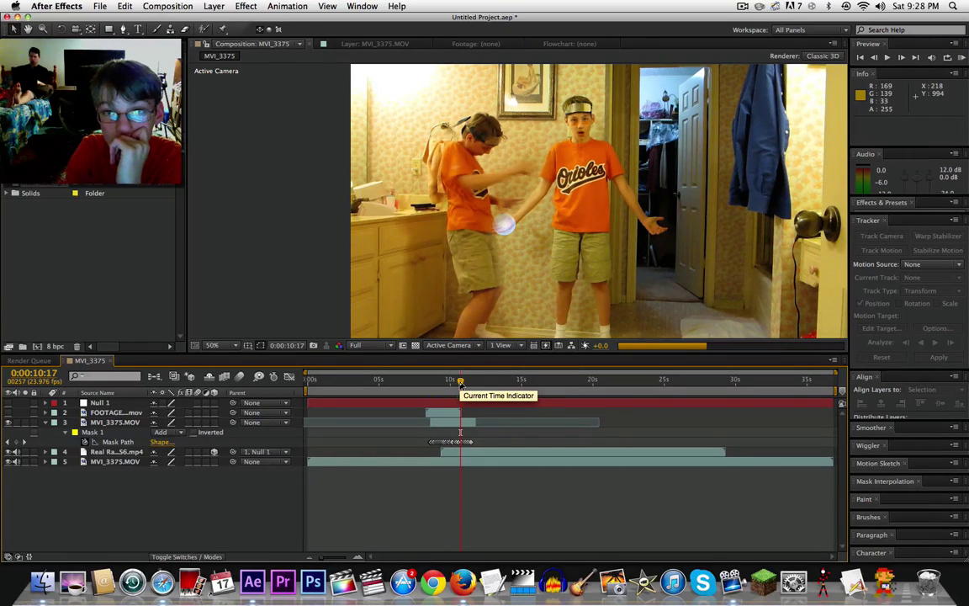
pyautogui.click(464, 383)
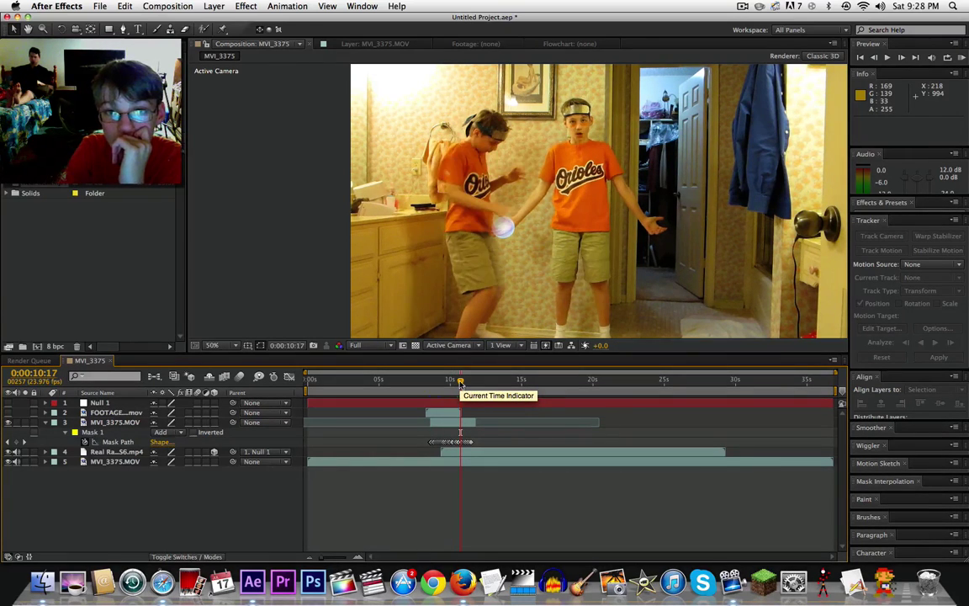
pyautogui.click(468, 383)
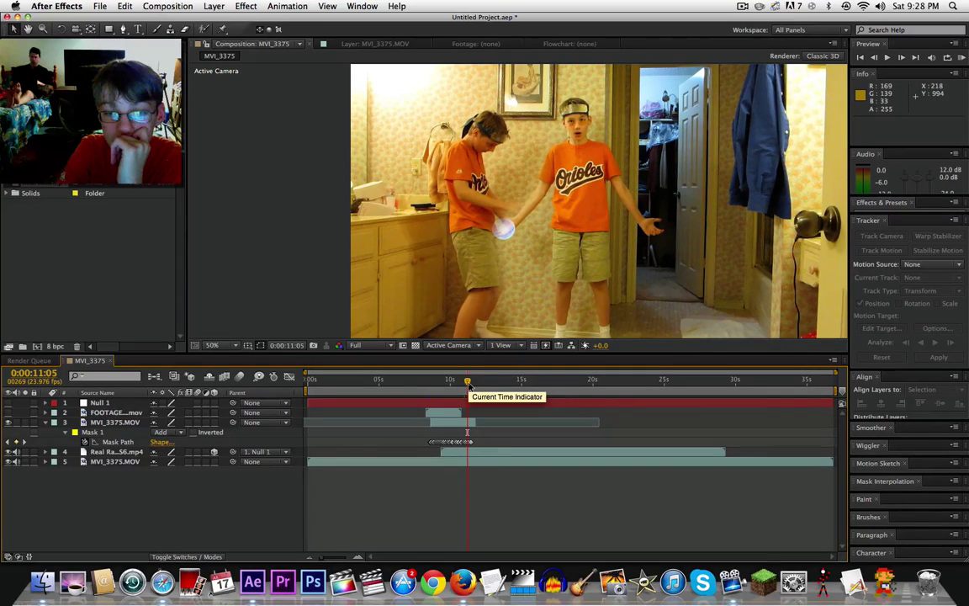
pyautogui.click(471, 383)
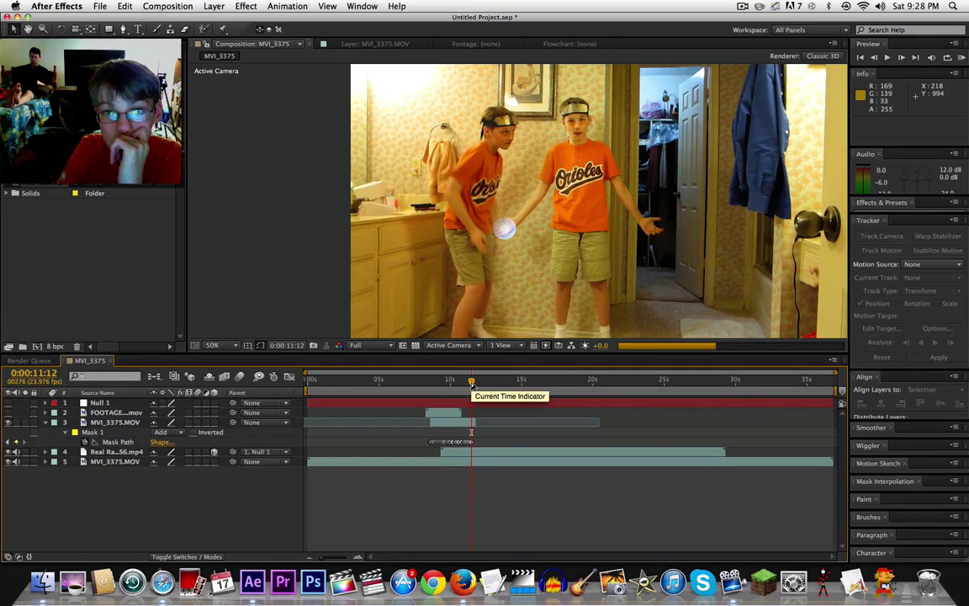
pyautogui.moveTo(471, 383); pyautogui.dragTo(476, 383)
pyautogui.click(479, 383)
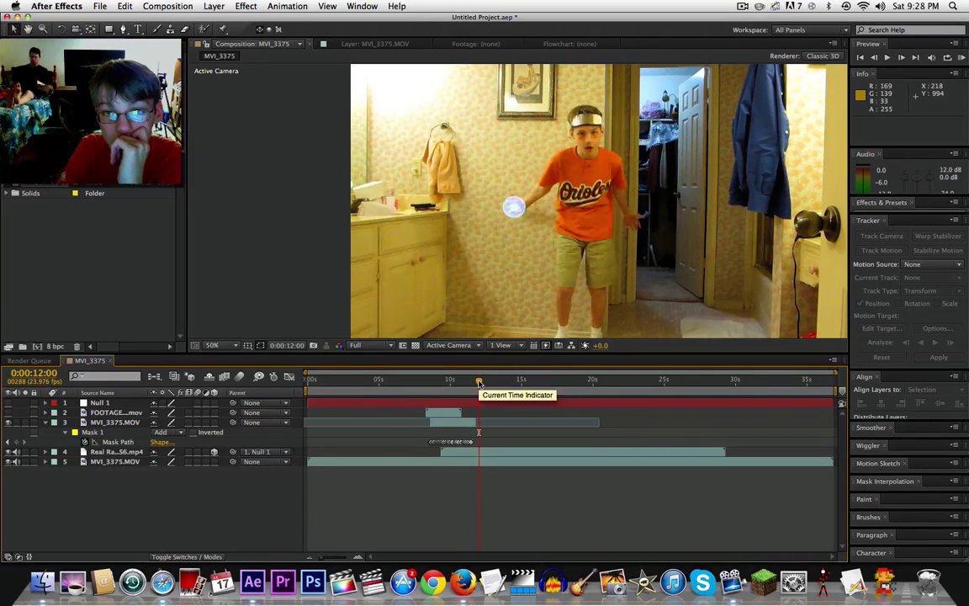
pyautogui.click(484, 383)
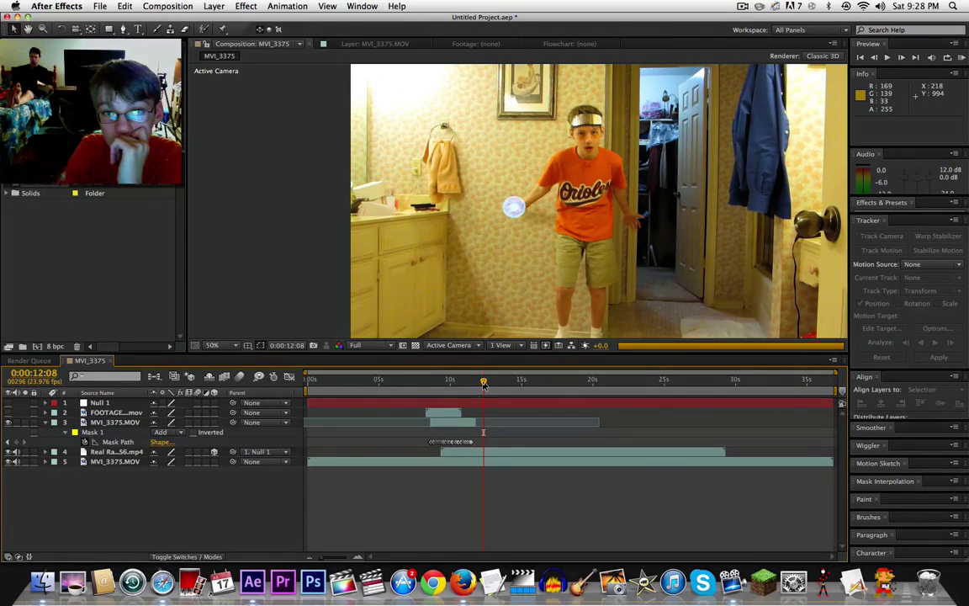
pyautogui.moveTo(484, 384); pyautogui.dragTo(477, 383)
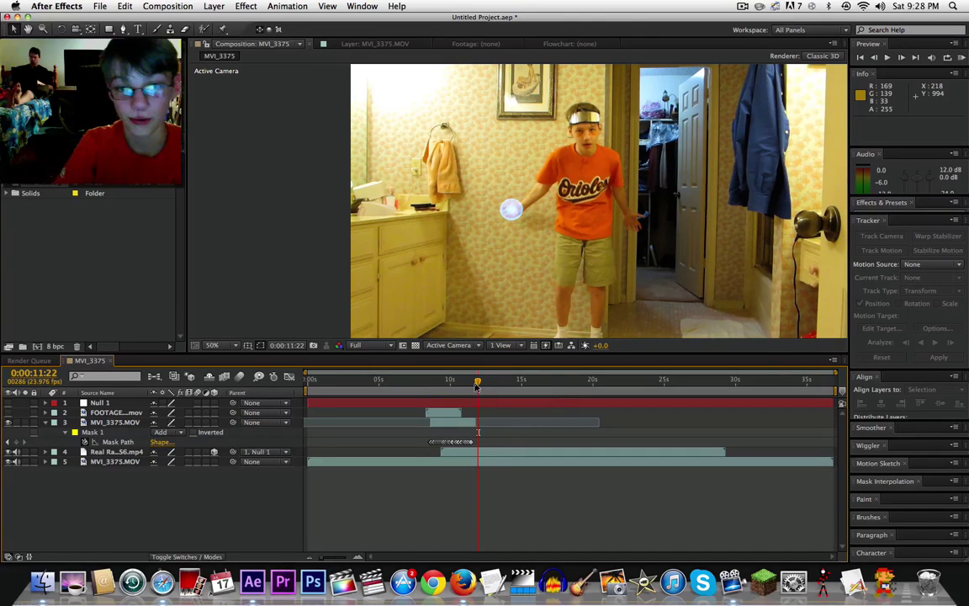
# - At 0:00:11:22, resize the Rasengan layer in the palm to a scale of 15%, 16%, 100%
pyautogui.click(472, 452)
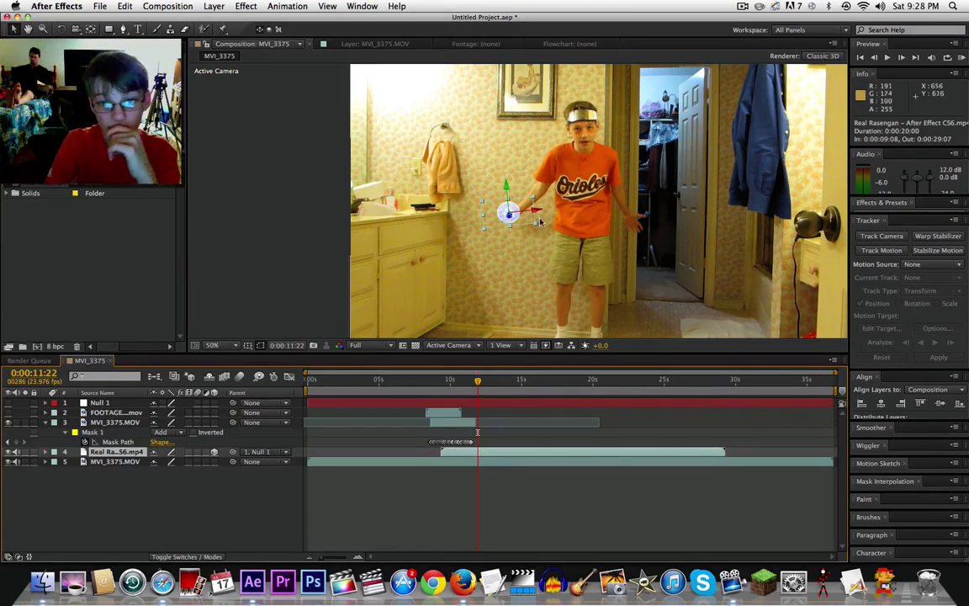
pyautogui.moveTo(541, 221); pyautogui.dragTo(532, 196)
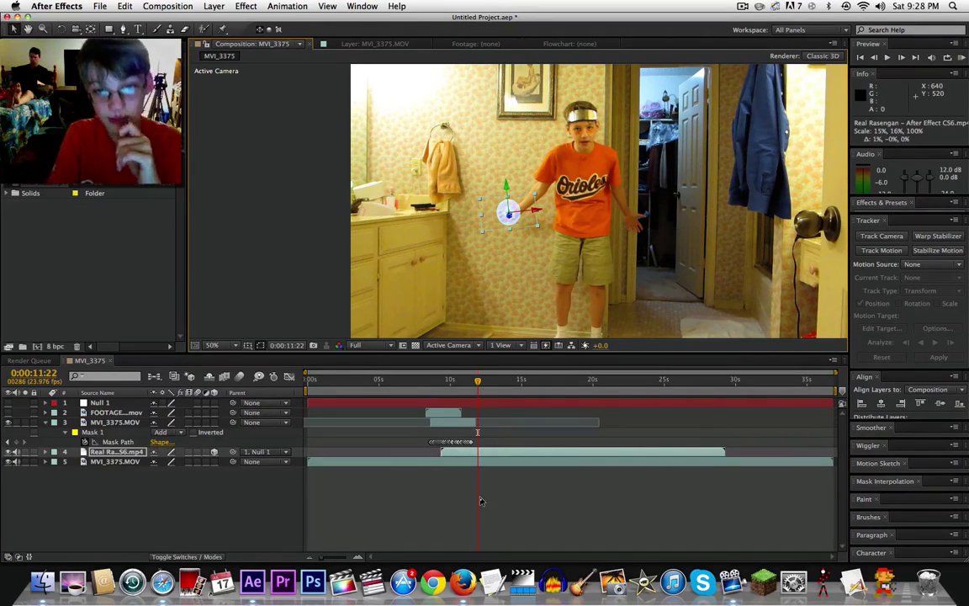
pyautogui.click(479, 500)
# - Add an Opacity keyframe of 0% to the Rasengan layer at its first frame, 0:00:09:08
pyautogui.click(445, 385)
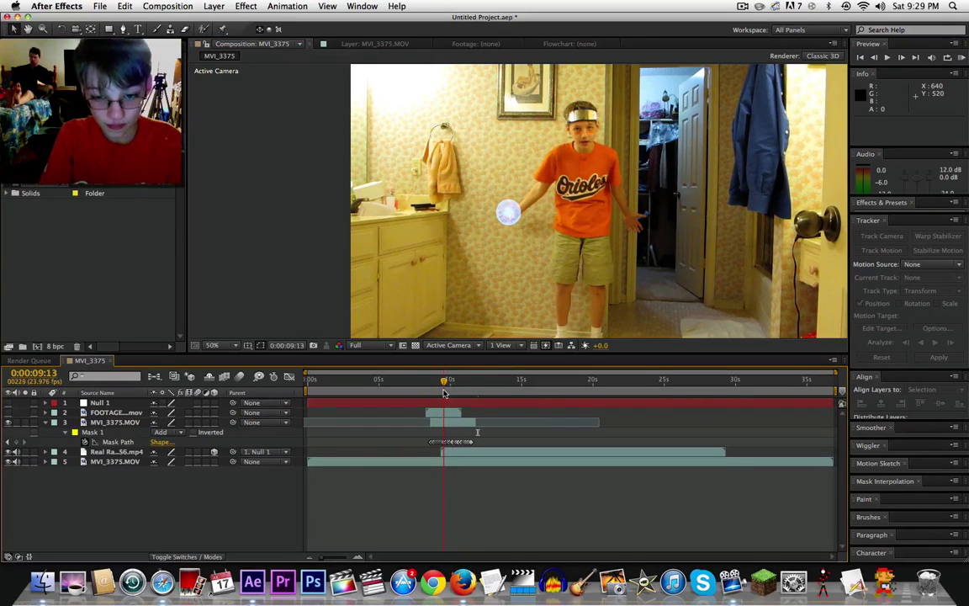
pyautogui.moveTo(443, 394); pyautogui.dragTo(441, 394)
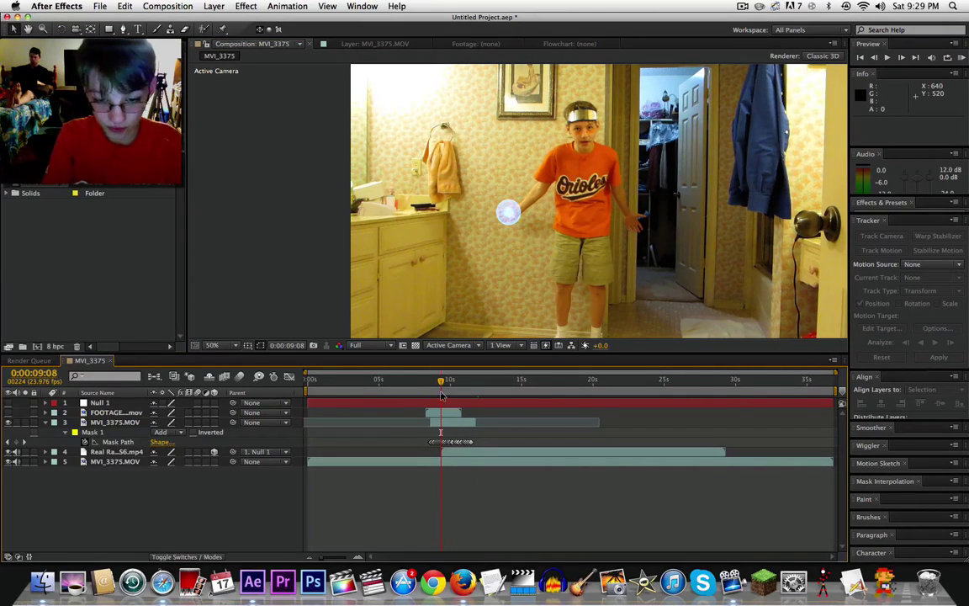
pyautogui.click(453, 455)
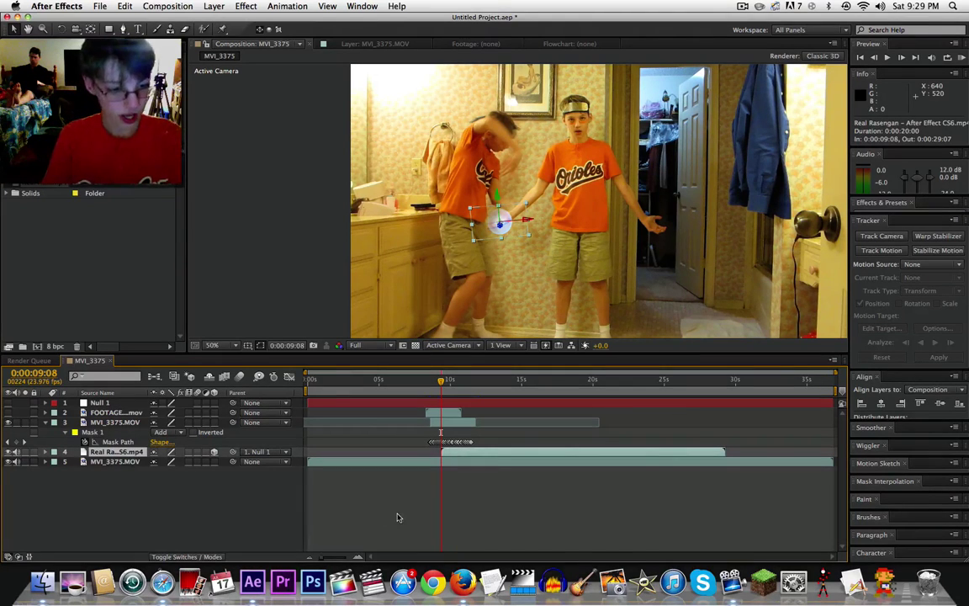
pyautogui.hotkey('alt', 'shift', 't')
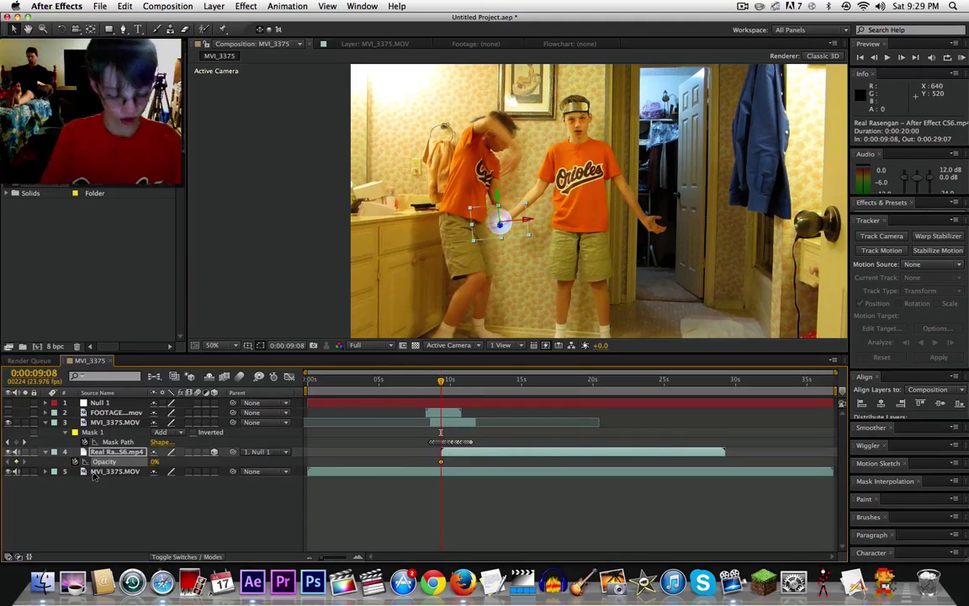
# - Two frames on, at 0:00:09:10, keyframe the Rasengan layer's Opacity at 100%
pyautogui.press('pagedown')
pyautogui.press('pagedown')
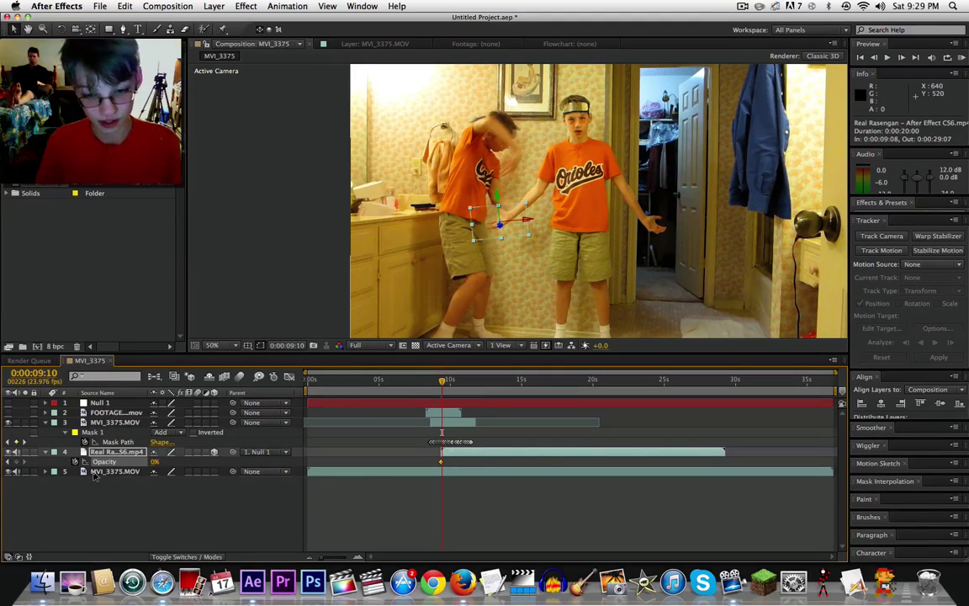
pyautogui.moveTo(155, 462); pyautogui.dragTo(158, 462)
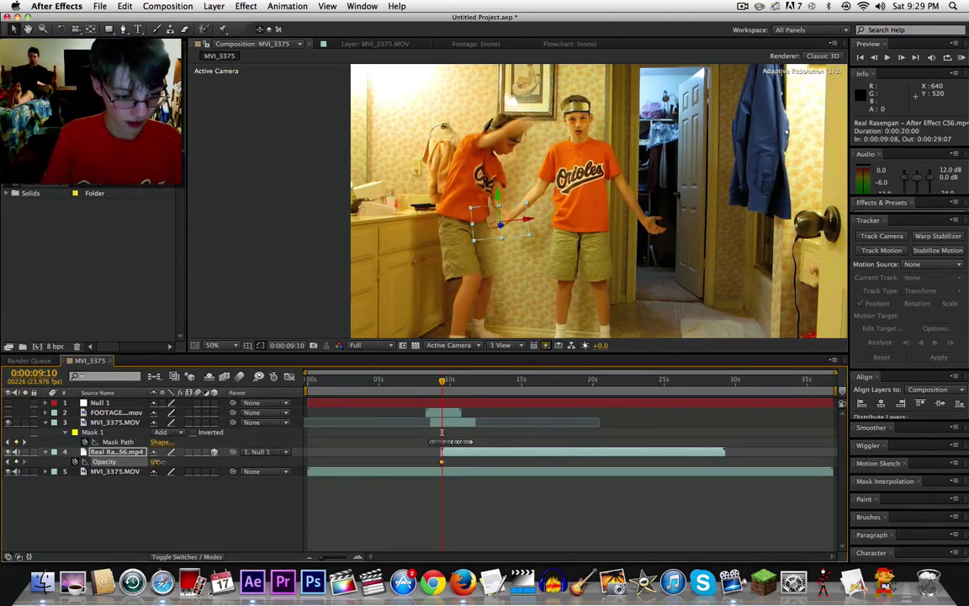
pyautogui.click(356, 515)
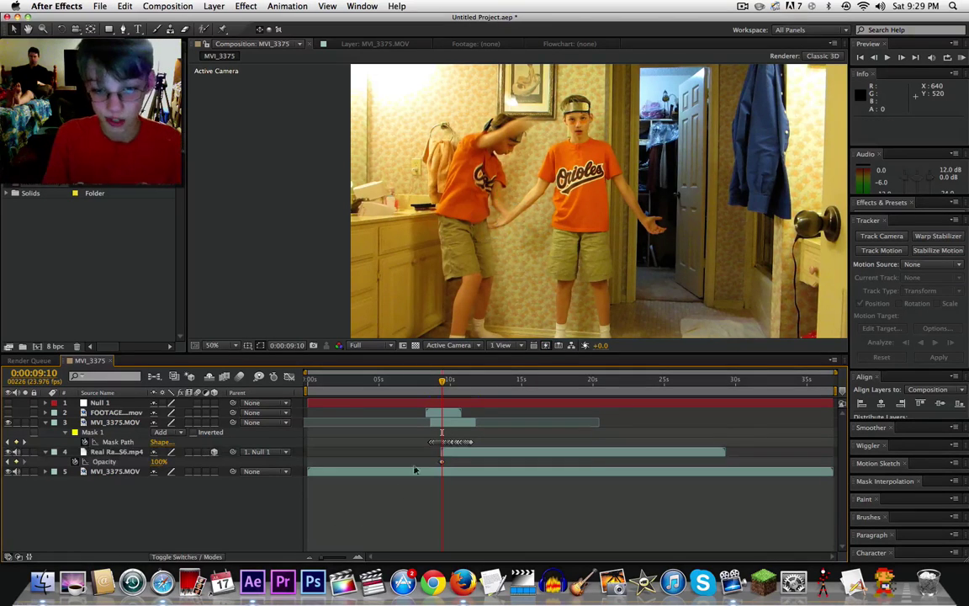
# - Play the Rasengan ball's fade-in from 0:00:09:05 and view the composition's last frames
pyautogui.moveTo(447, 393); pyautogui.dragTo(440, 392)
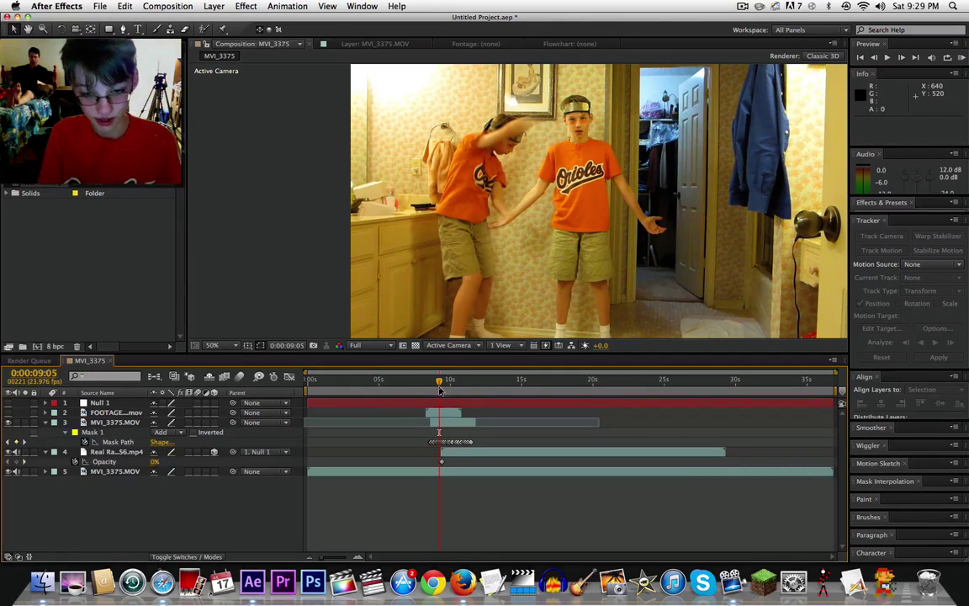
pyautogui.press('space')
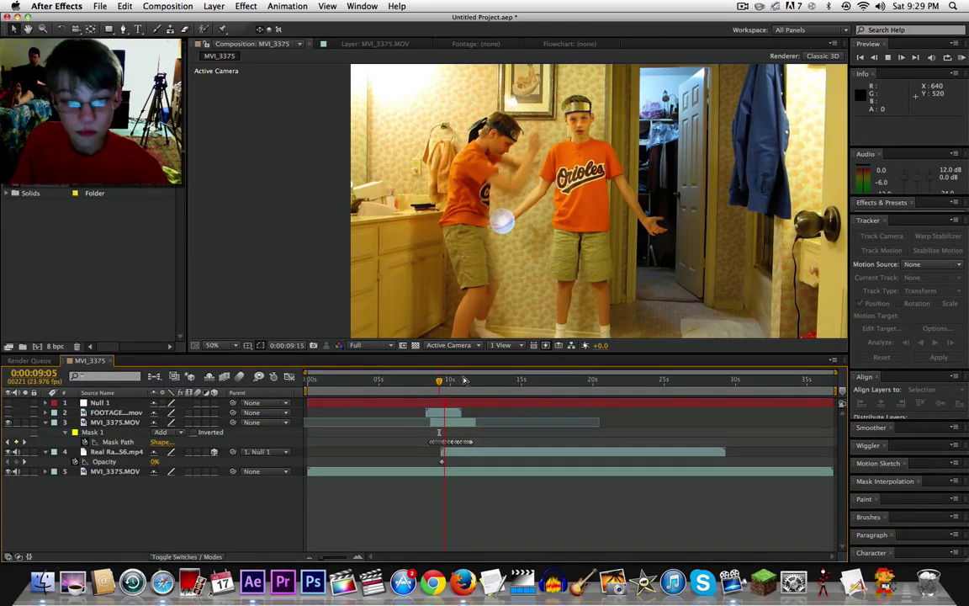
pyautogui.click(447, 381)
pyautogui.press('End')
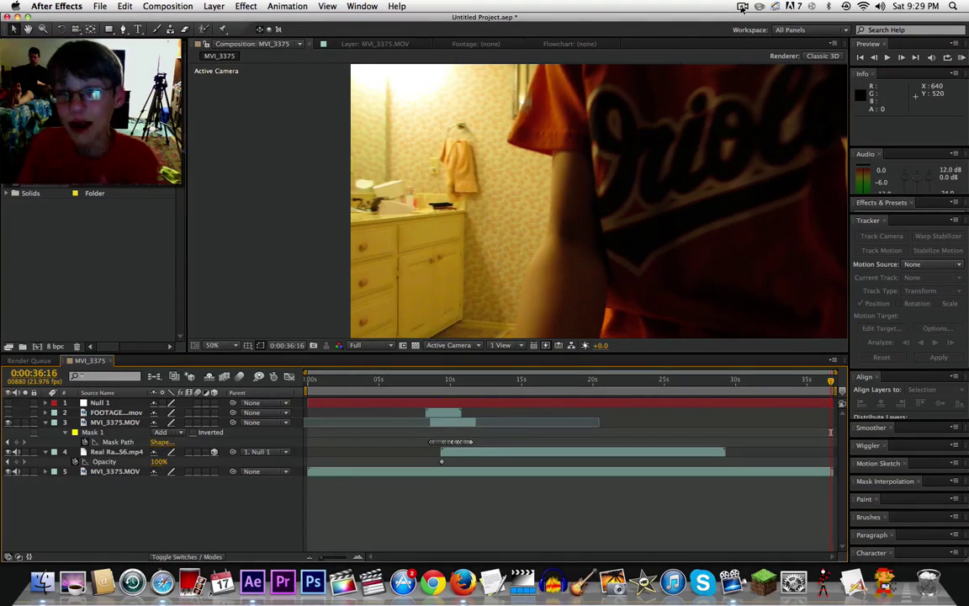
# - Review the Rasengan ball from 0:00:08:21 through its fade-in and hand movement, playing on from 0:00:11:20
pyautogui.click(741, 7)
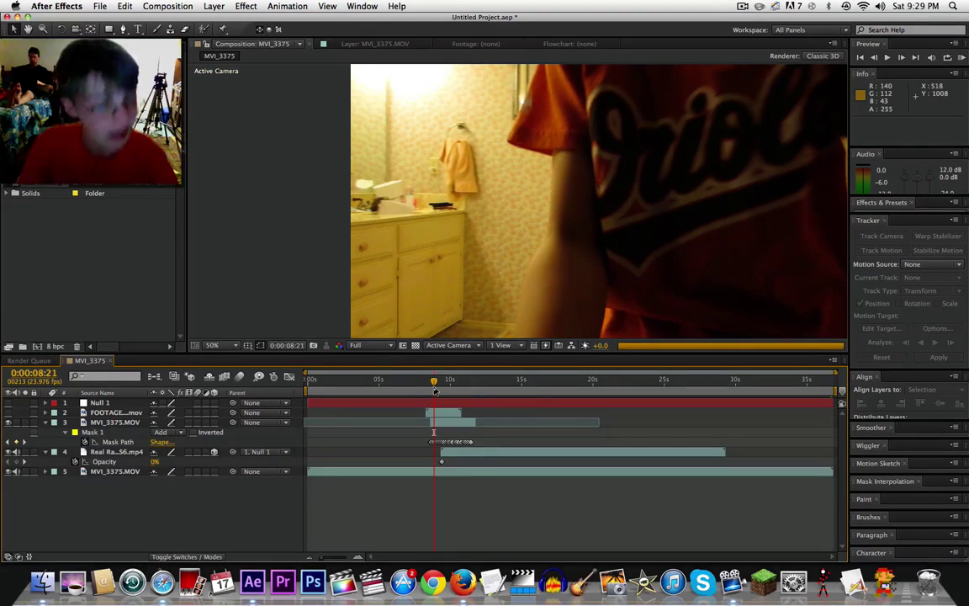
pyautogui.click(438, 386)
pyautogui.moveTo(439, 386); pyautogui.dragTo(441, 386)
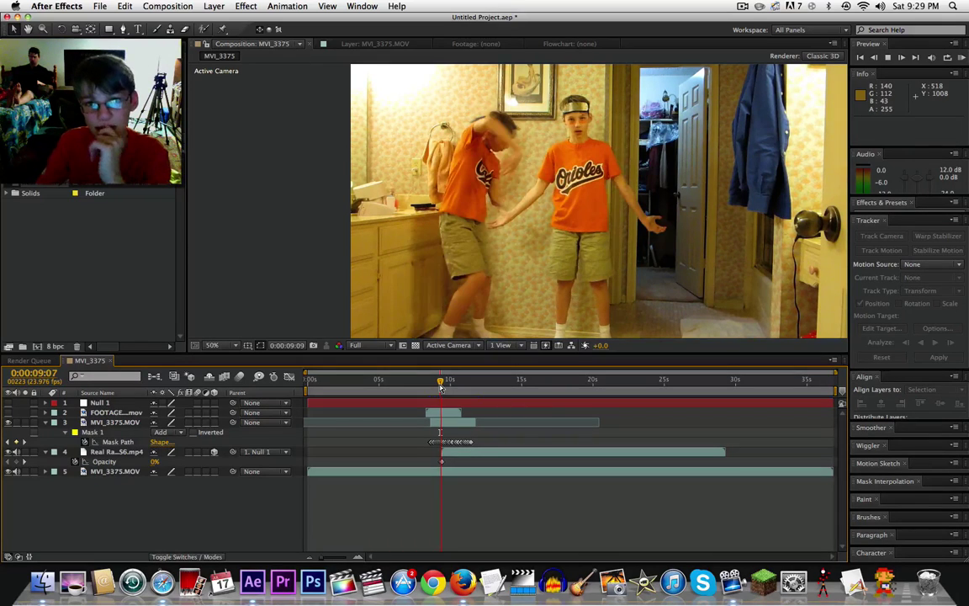
pyautogui.moveTo(441, 386); pyautogui.dragTo(473, 392)
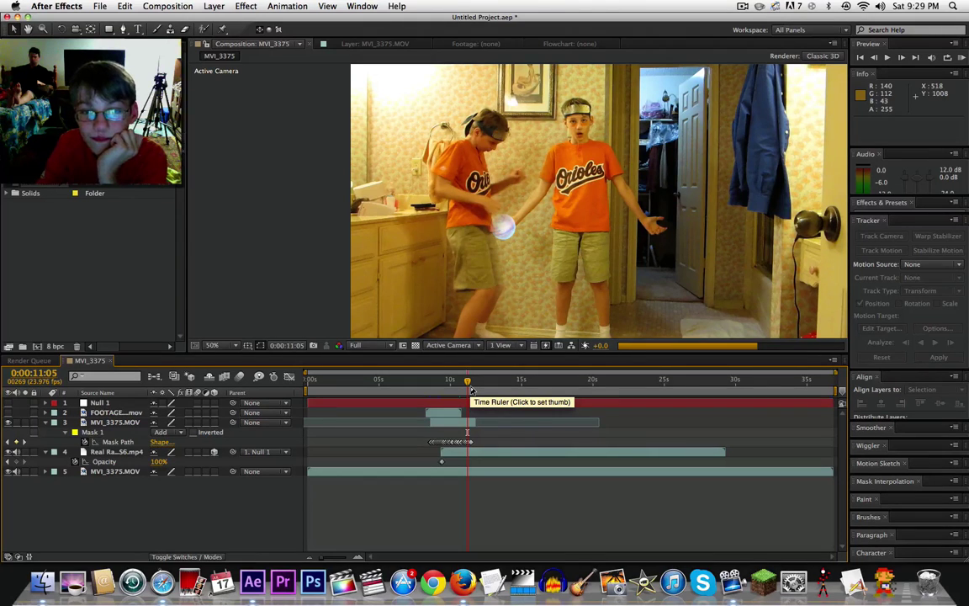
pyautogui.click(471, 388)
pyautogui.moveTo(471, 388); pyautogui.dragTo(477, 390)
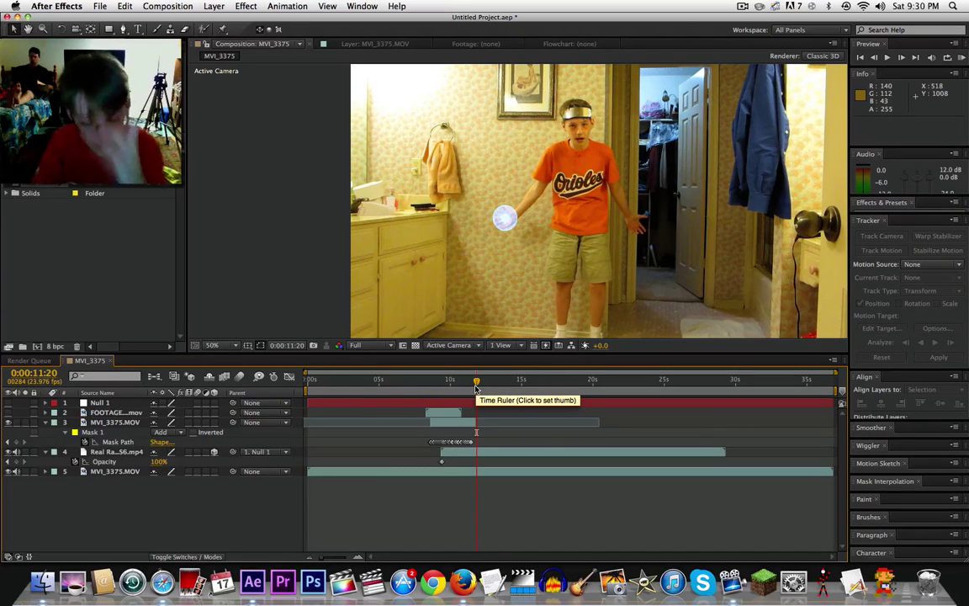
pyautogui.press('space')
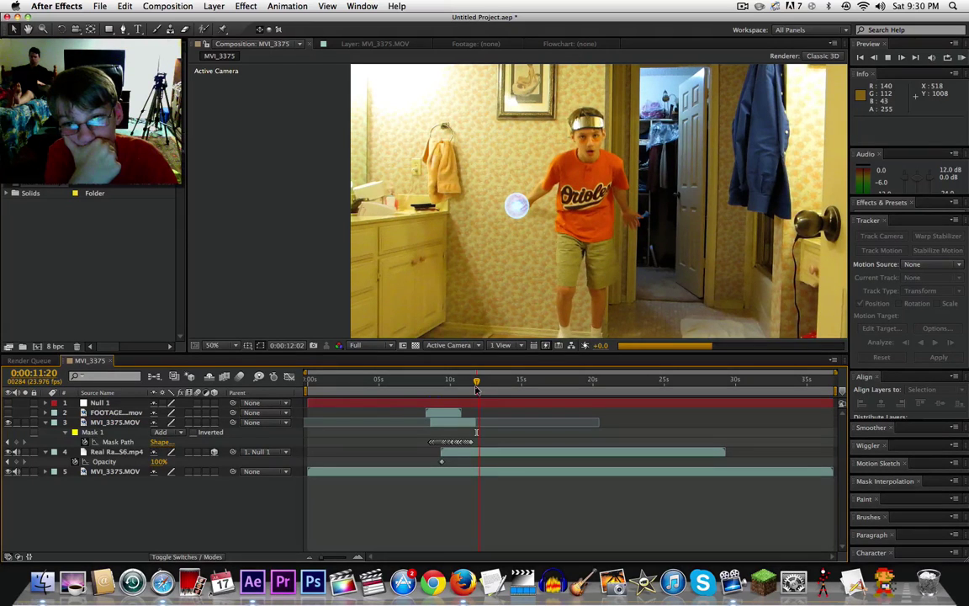
# - Stop playback at 0:00:12:02 and select the Rasengan layer for a close look at the ball in the hand
pyautogui.press('space')
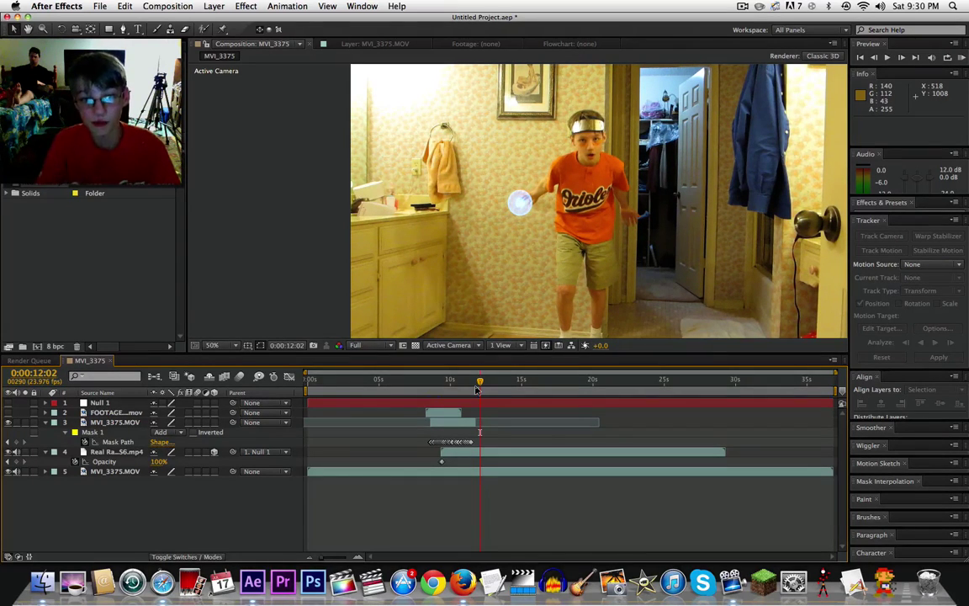
pyautogui.click(479, 456)
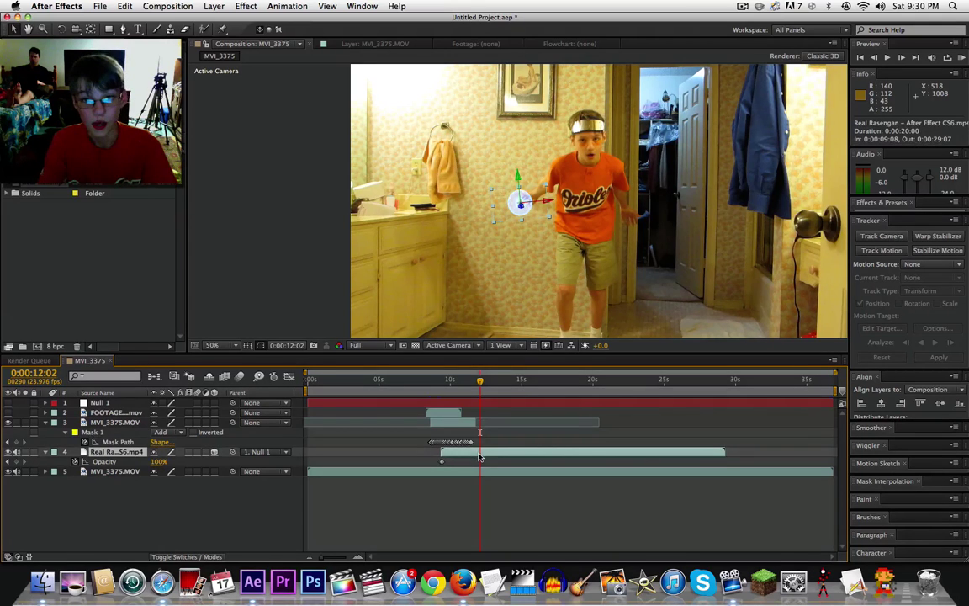
pyautogui.press('.')
pyautogui.press('.')
pyautogui.press('.')
pyautogui.press('.')
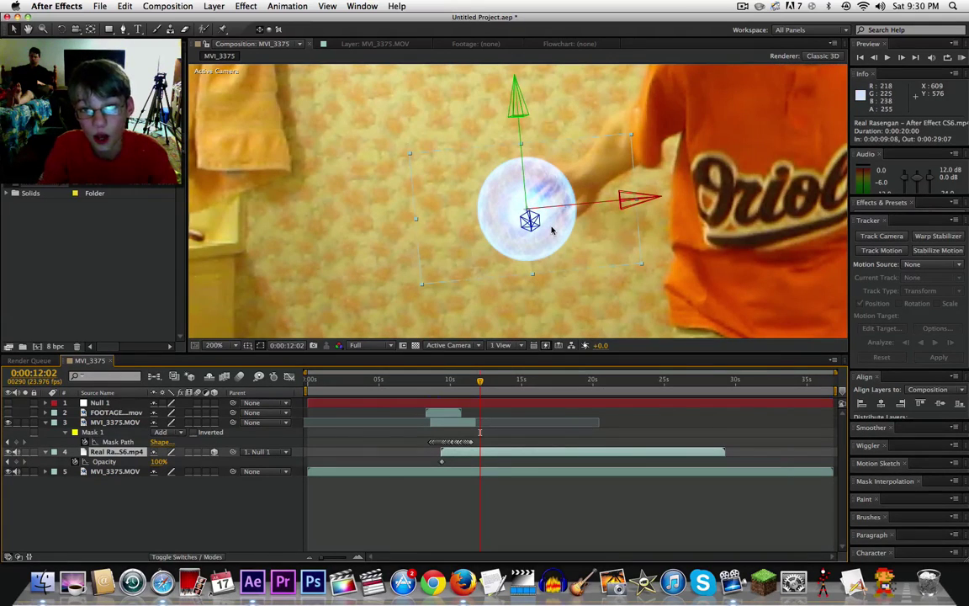
pyautogui.press('t')
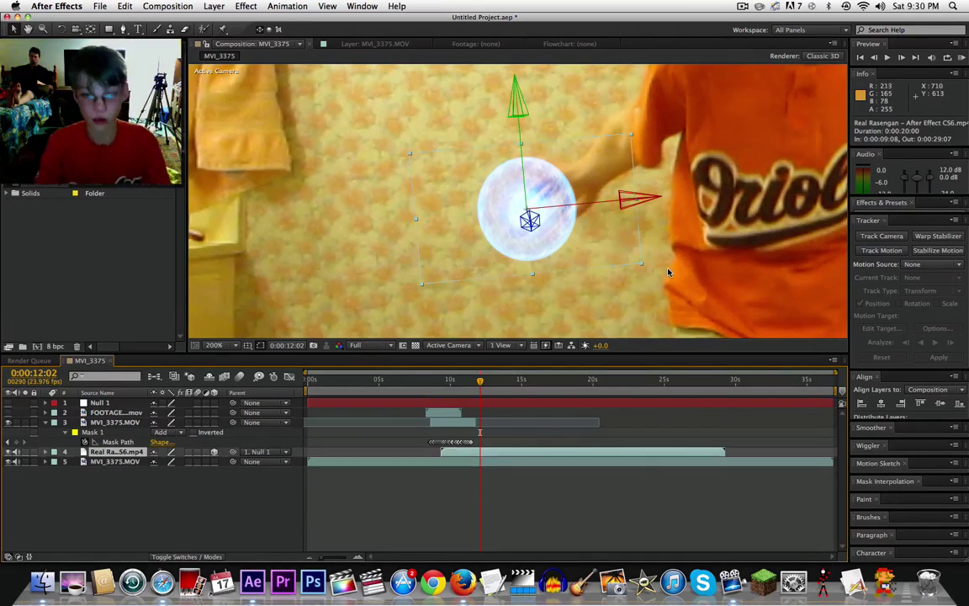
pyautogui.press('super+z')
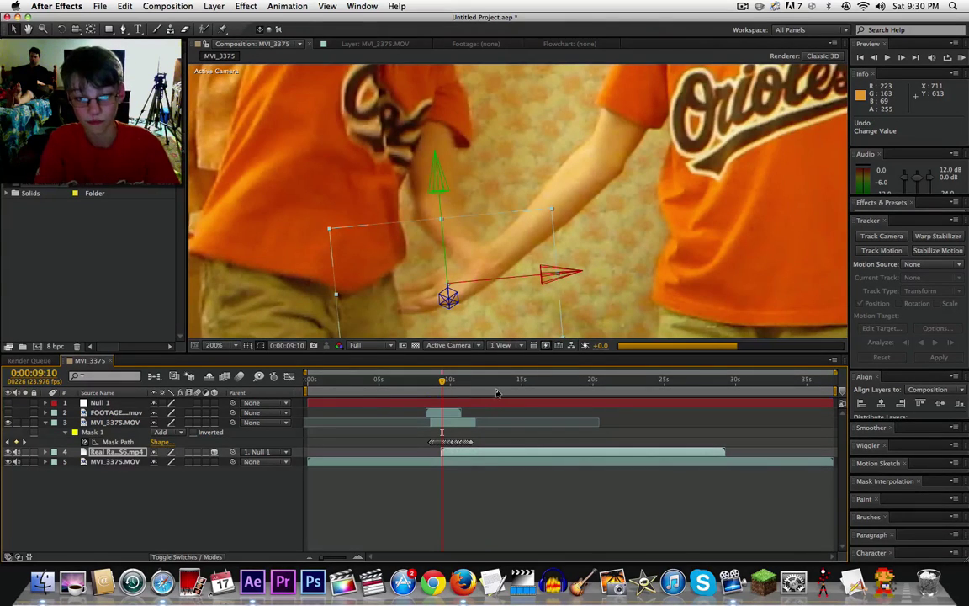
pyautogui.click(125, 6)
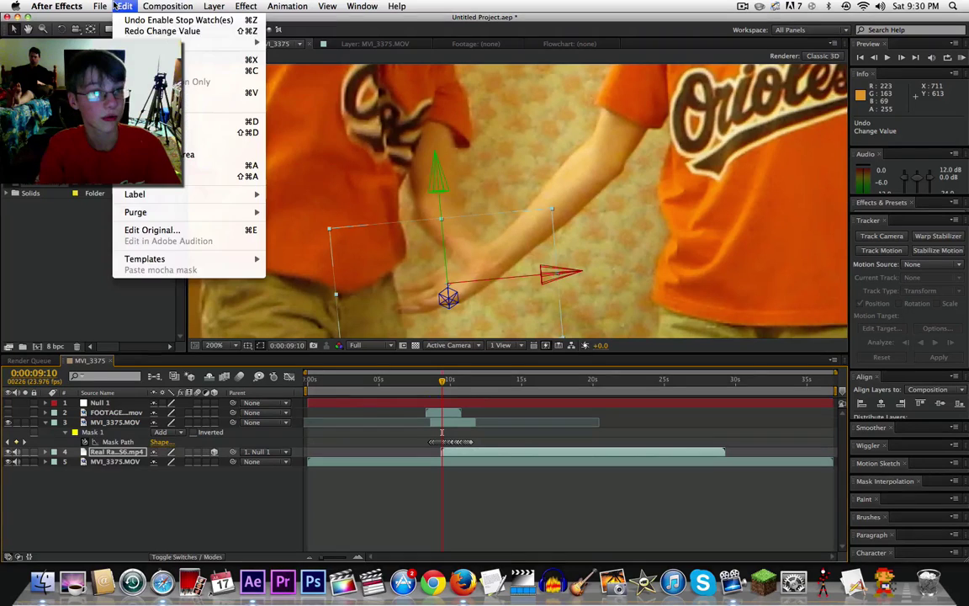
pyautogui.click(143, 31)
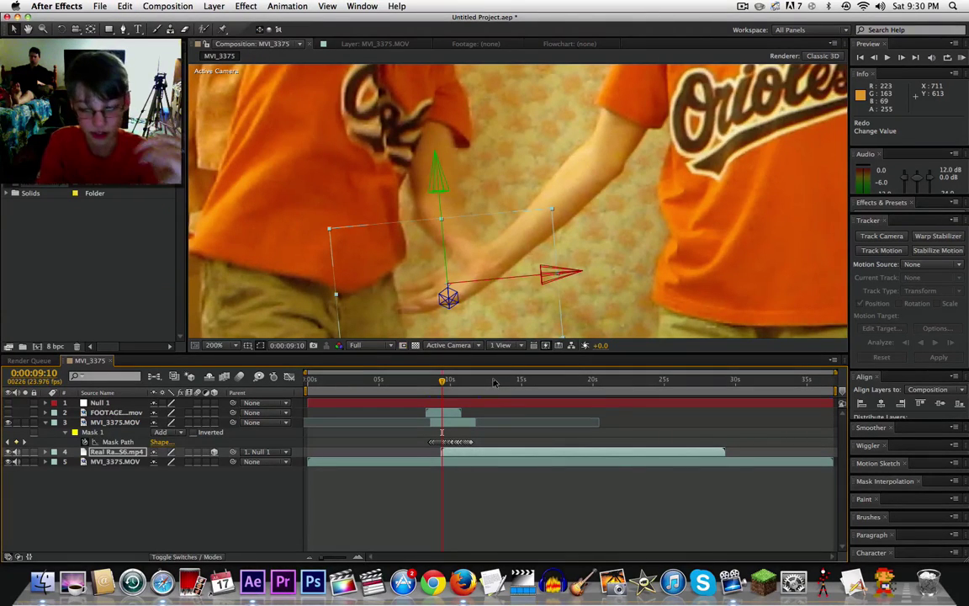
# - At 0:00:12:02, start keyframing the Rasengan layer's Position and move the ball toward the hand, to about 16.7, 32.4
pyautogui.click(483, 387)
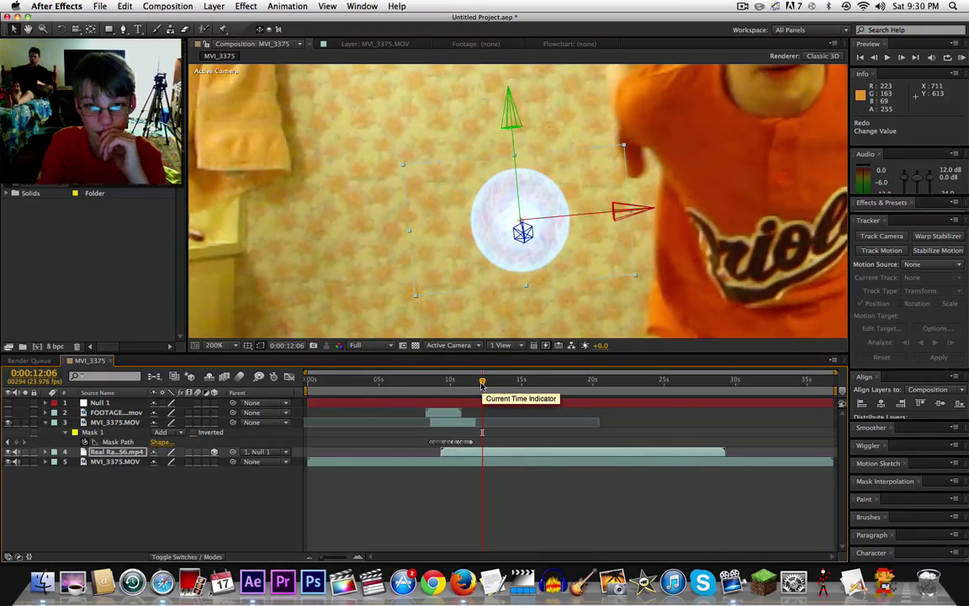
pyautogui.click(482, 386)
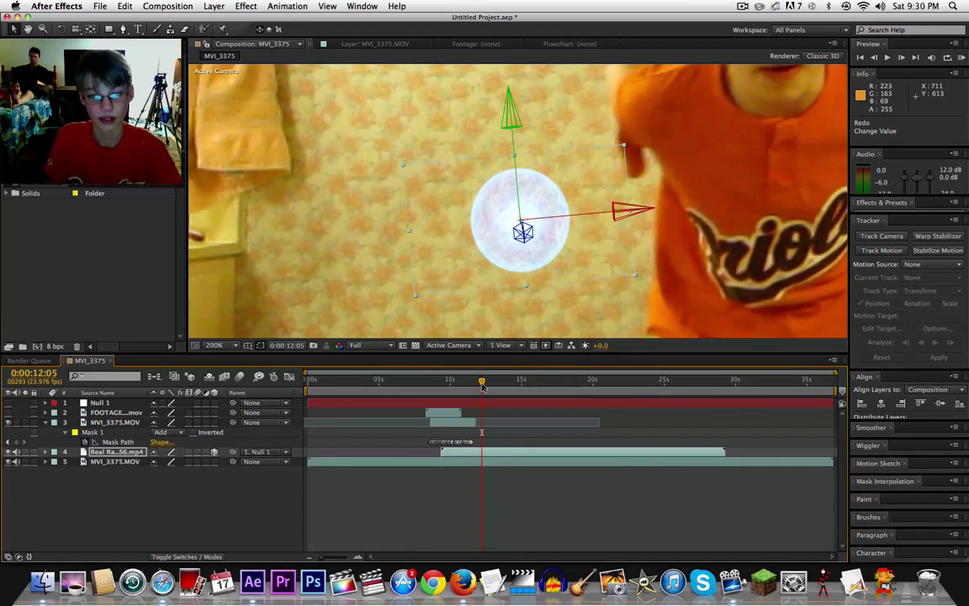
pyautogui.press('pageup')
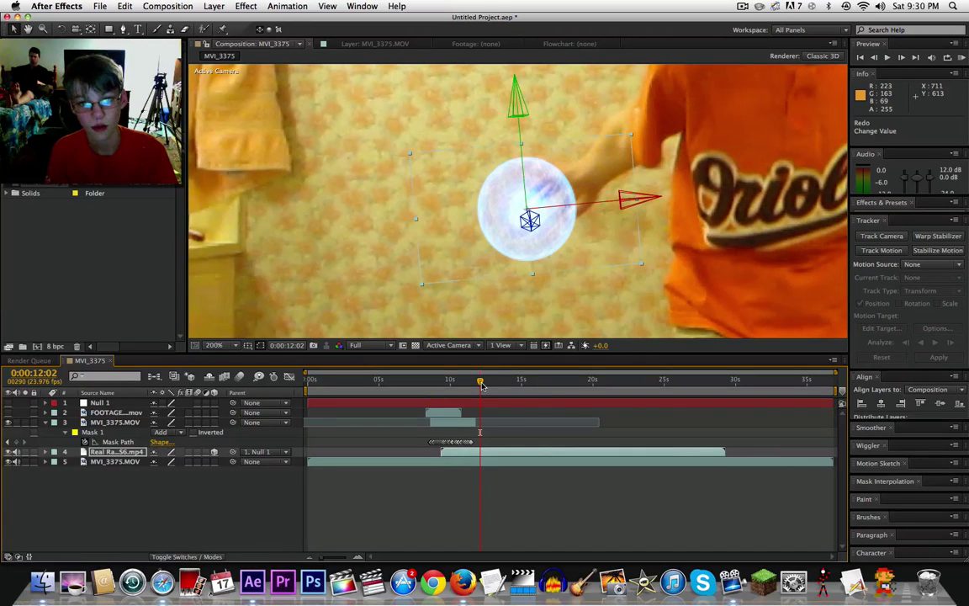
pyautogui.press('pageup')
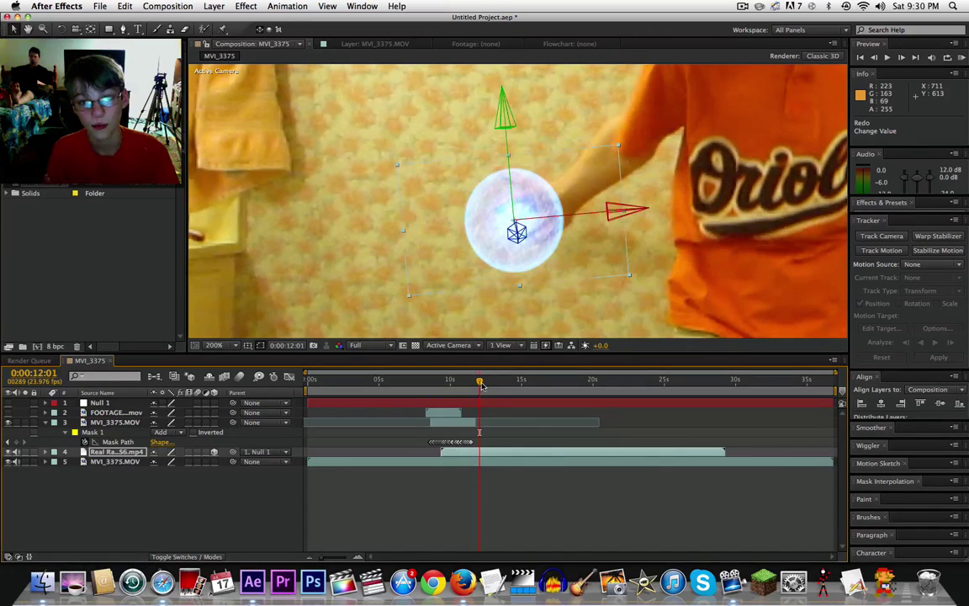
pyautogui.press('pagedown')
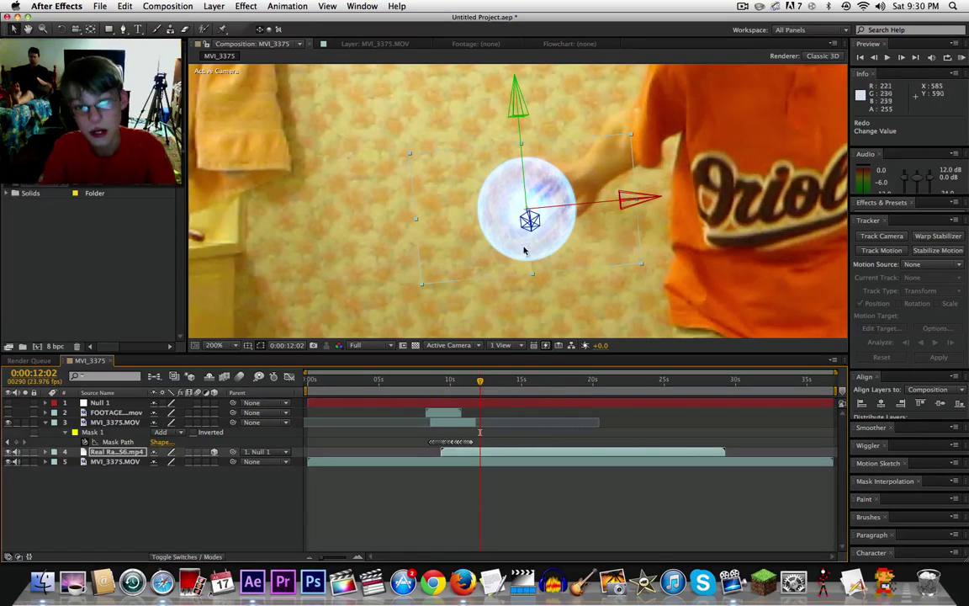
pyautogui.press('p')
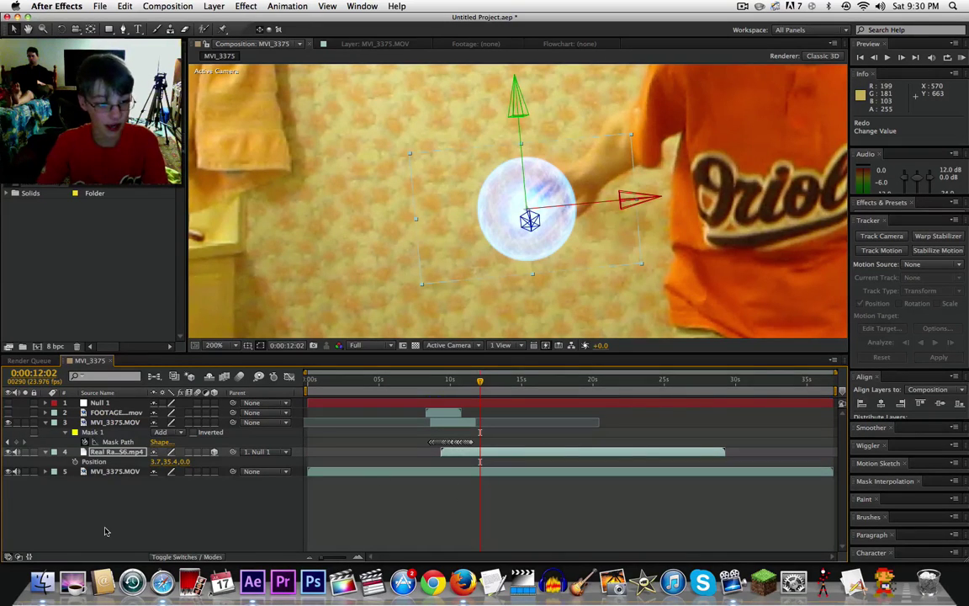
pyautogui.click(74, 461)
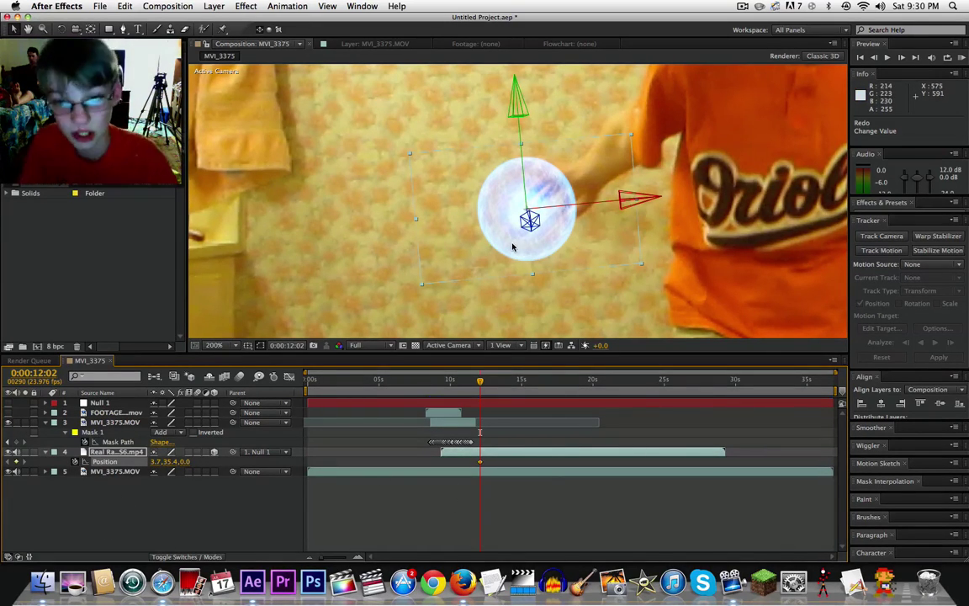
pyautogui.moveTo(513, 247); pyautogui.dragTo(527, 244)
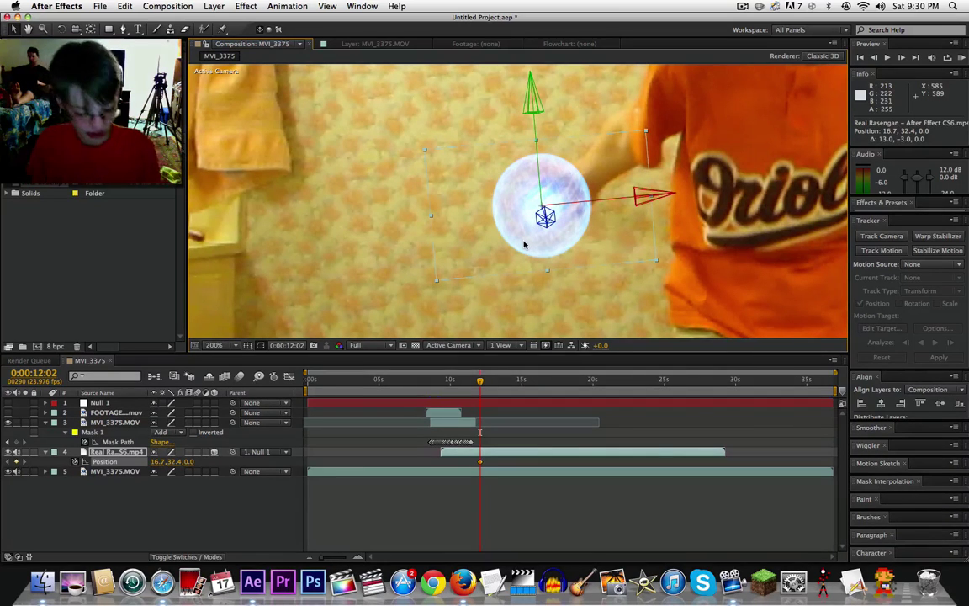
# - Keyframe the Rasengan ball's Position at about 56.3, -14.1 on frame 0:00:12:03 and about 97.9, -91.7 on frame 0:00:12:04
pyautogui.press('pagedown')
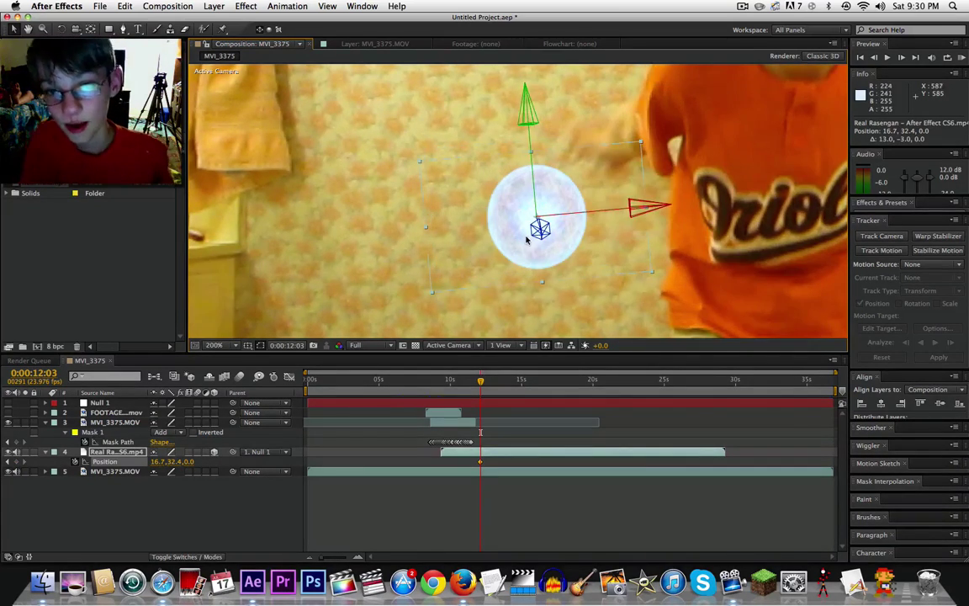
pyautogui.moveTo(527, 242); pyautogui.dragTo(586, 192)
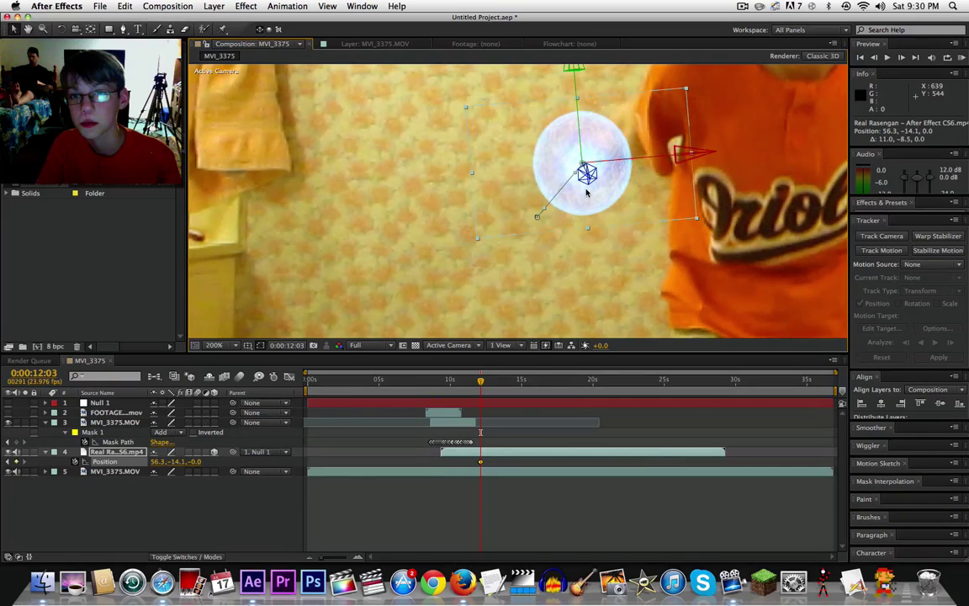
pyautogui.press('pagedown')
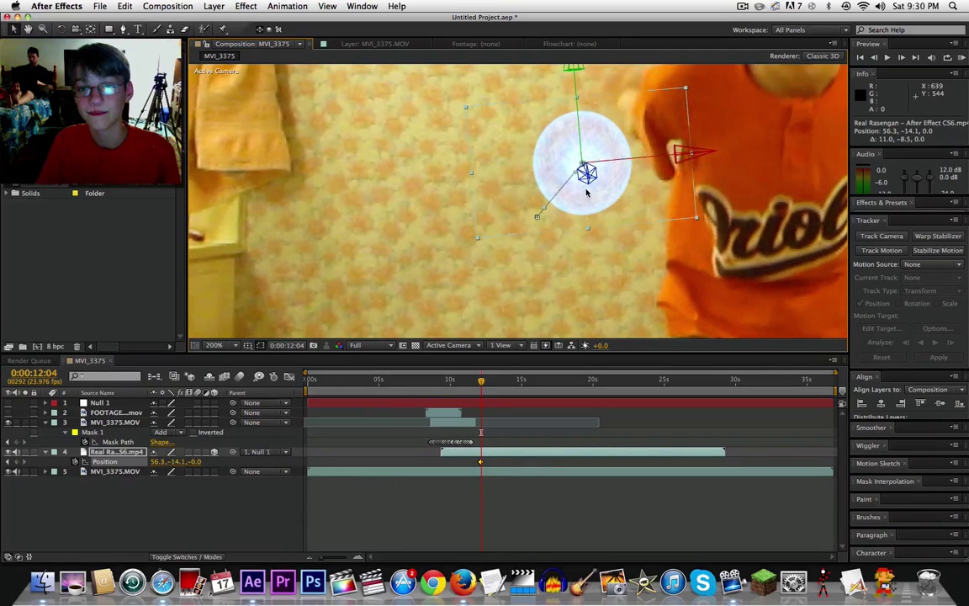
pyautogui.moveTo(586, 193); pyautogui.dragTo(611, 122)
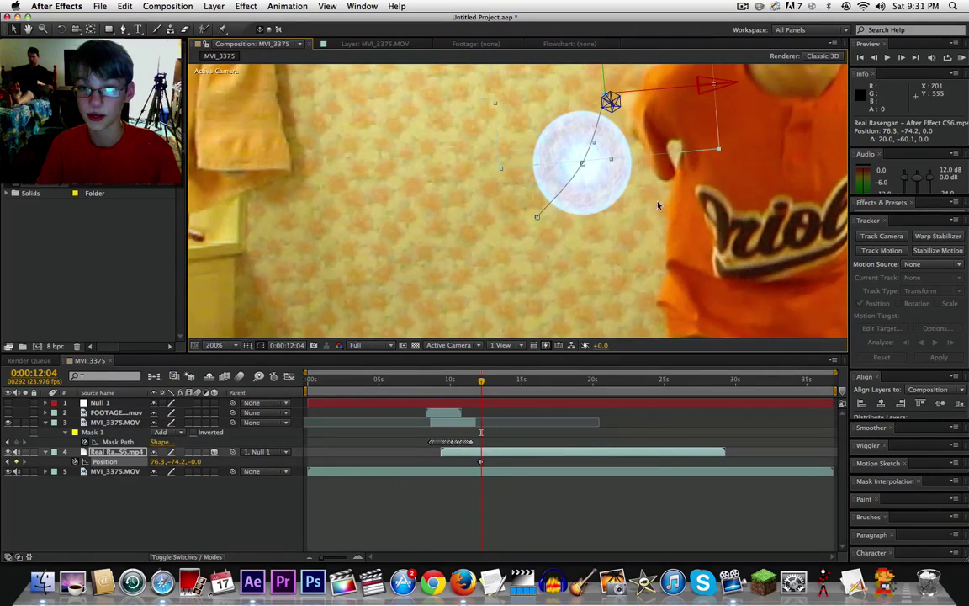
pyautogui.moveTo(652, 202); pyautogui.dragTo(442, 327)
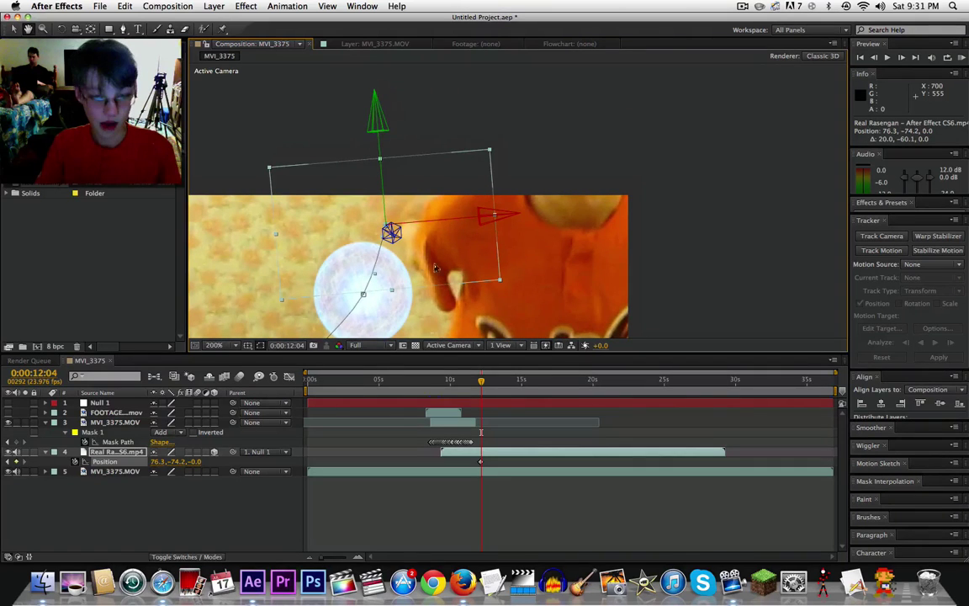
pyautogui.moveTo(427, 253); pyautogui.dragTo(405, 263)
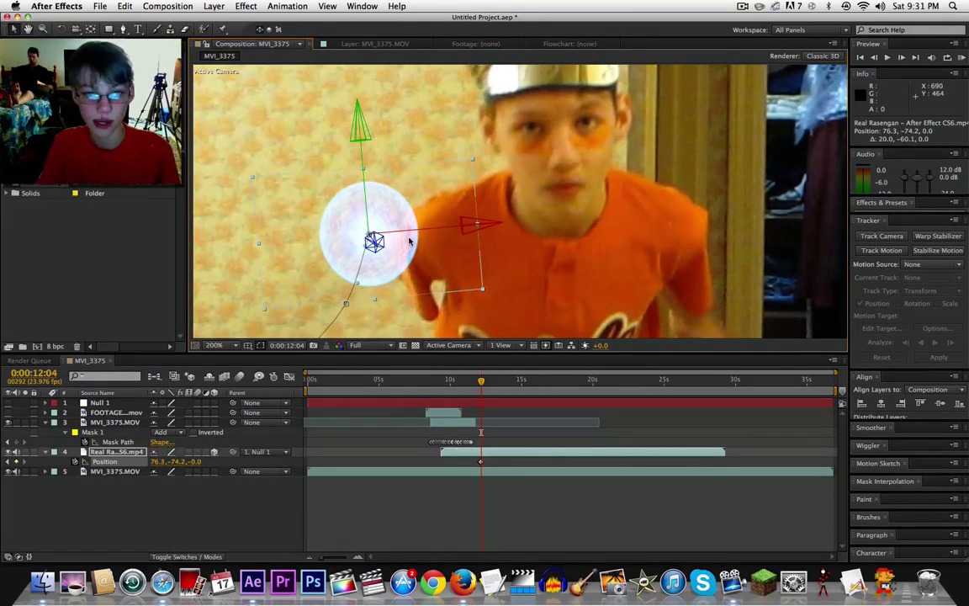
pyautogui.moveTo(400, 244); pyautogui.dragTo(417, 213)
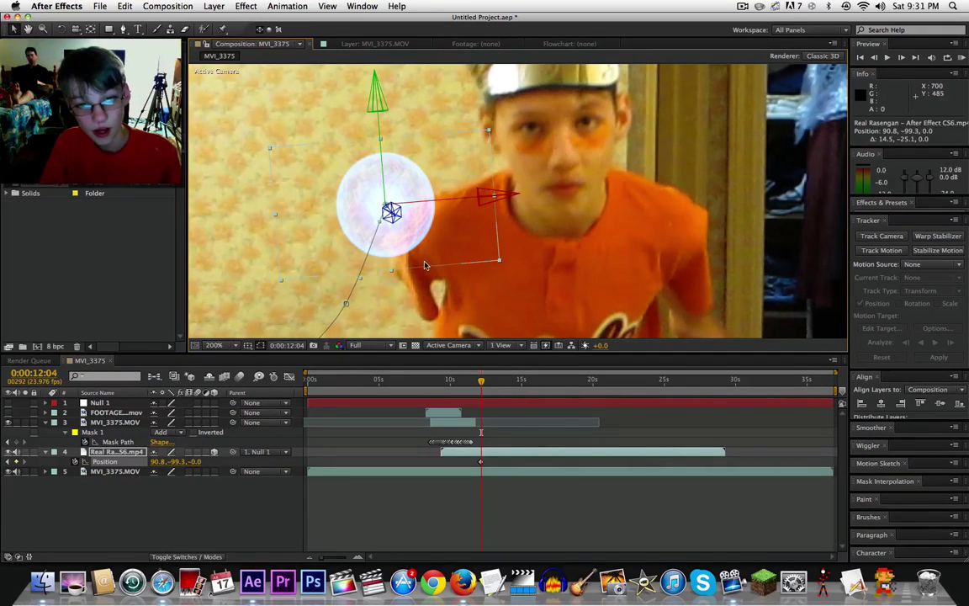
pyautogui.moveTo(425, 266); pyautogui.dragTo(423, 273)
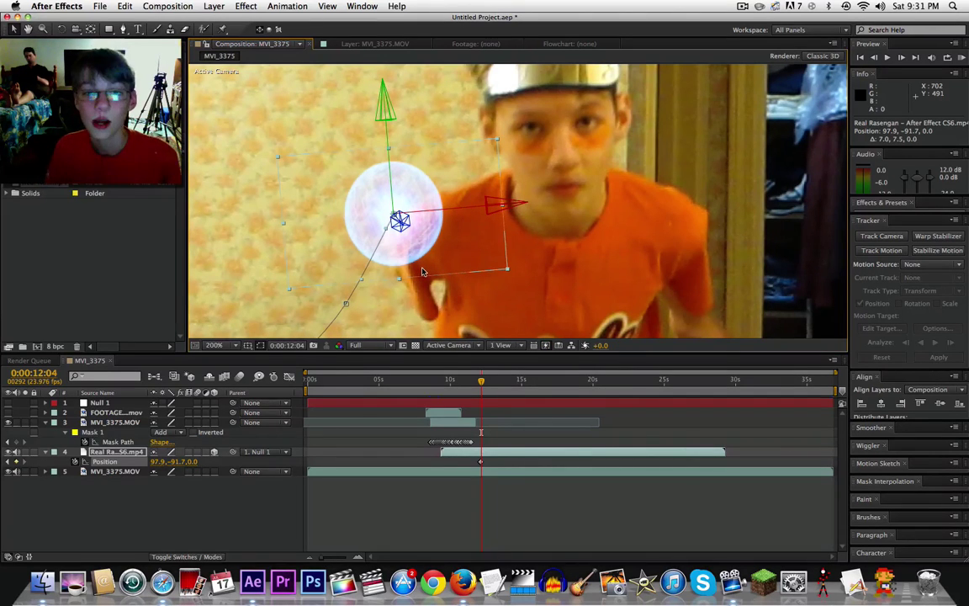
# - Keyframe the Rasengan ball's Position at about 108.9, -124.8 on frame 0:00:12:05 and about 113.9, -160.4 on frame 0:00:12:06
pyautogui.press('pagedown')
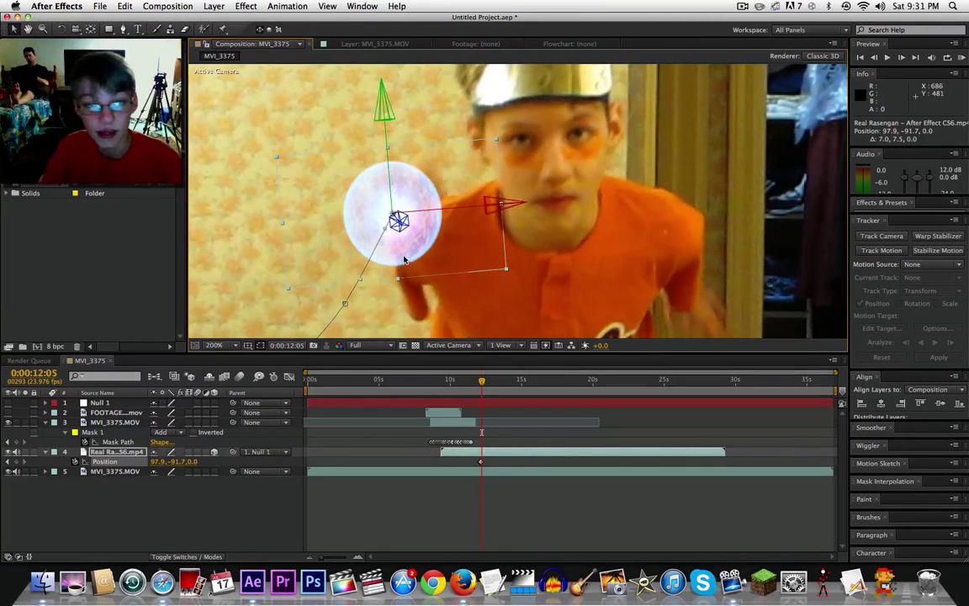
pyautogui.moveTo(404, 260); pyautogui.dragTo(413, 229)
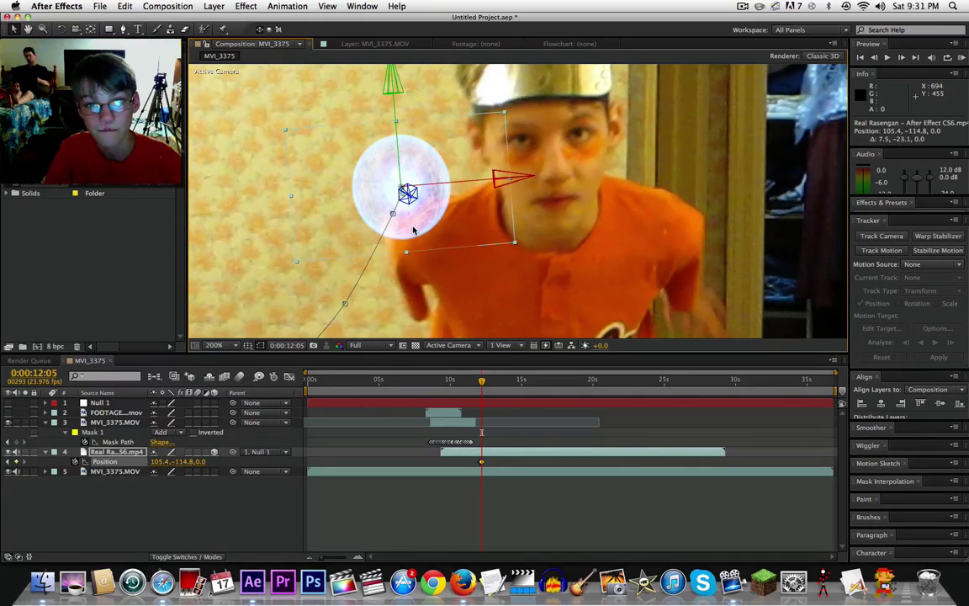
pyautogui.moveTo(417, 220); pyautogui.dragTo(419, 218)
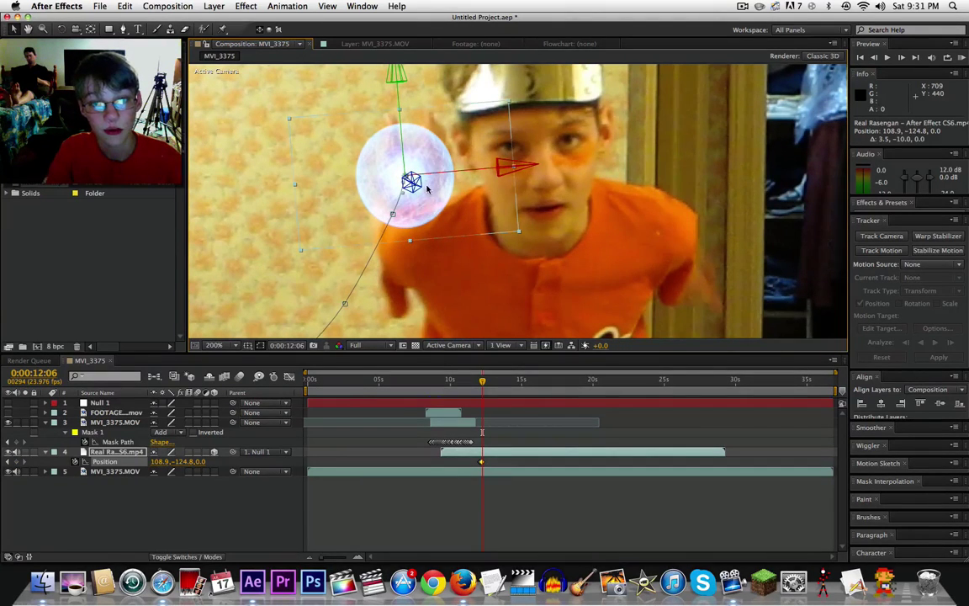
pyautogui.moveTo(427, 190)
pyautogui.mouseDown()
pyautogui.moveTo(437, 172)
pyautogui.moveTo(440, 180)
pyautogui.mouseUp()
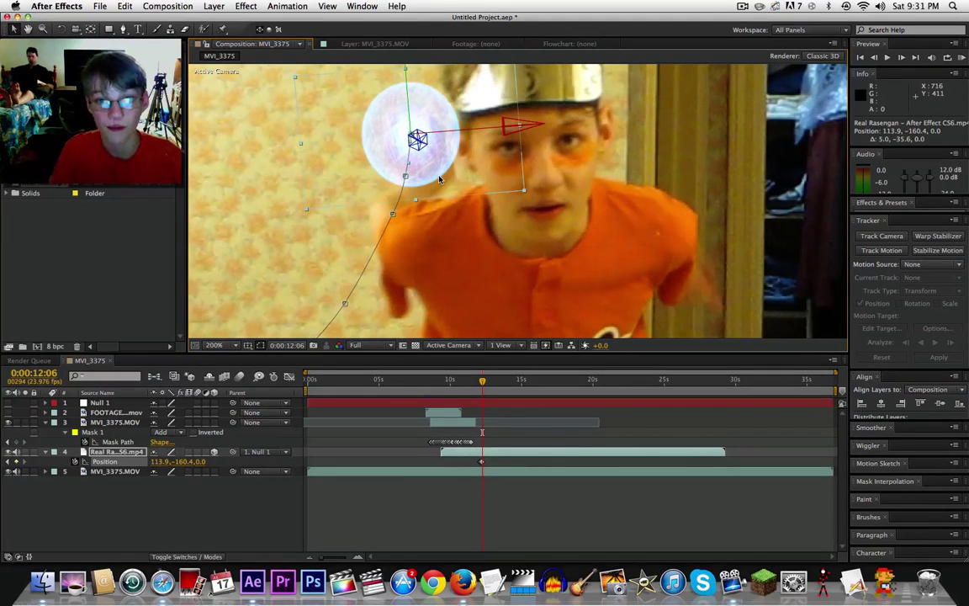
# - Keyframe the Rasengan ball's Position at about 82.8, -170.9 on frame 0:00:12:07 and about 54.2, -171.4 on frame 0:00:12:08
pyautogui.press('pagedown')
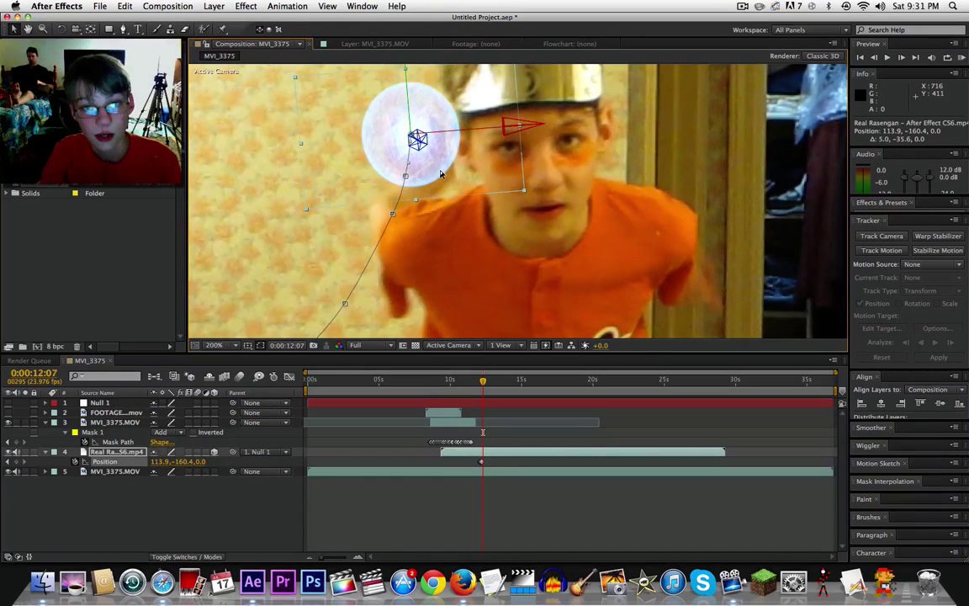
pyautogui.moveTo(418, 160); pyautogui.dragTo(407, 157)
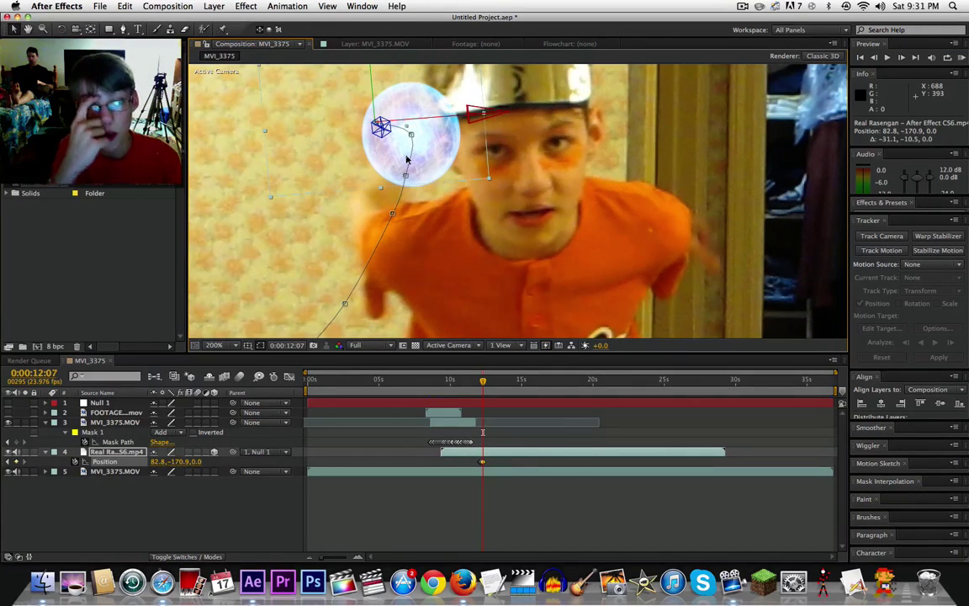
pyautogui.press('pagedown')
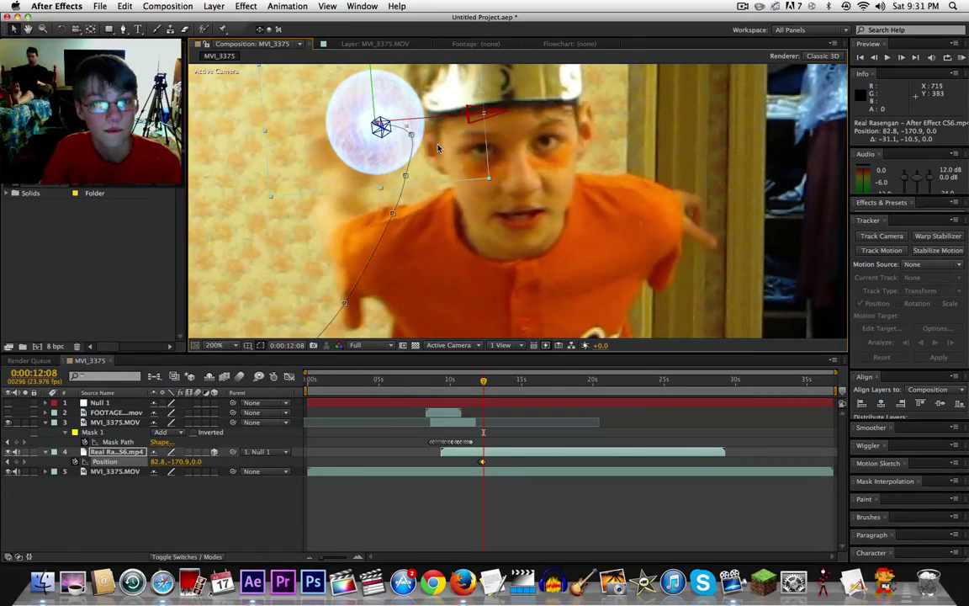
pyautogui.moveTo(415, 147); pyautogui.dragTo(405, 148)
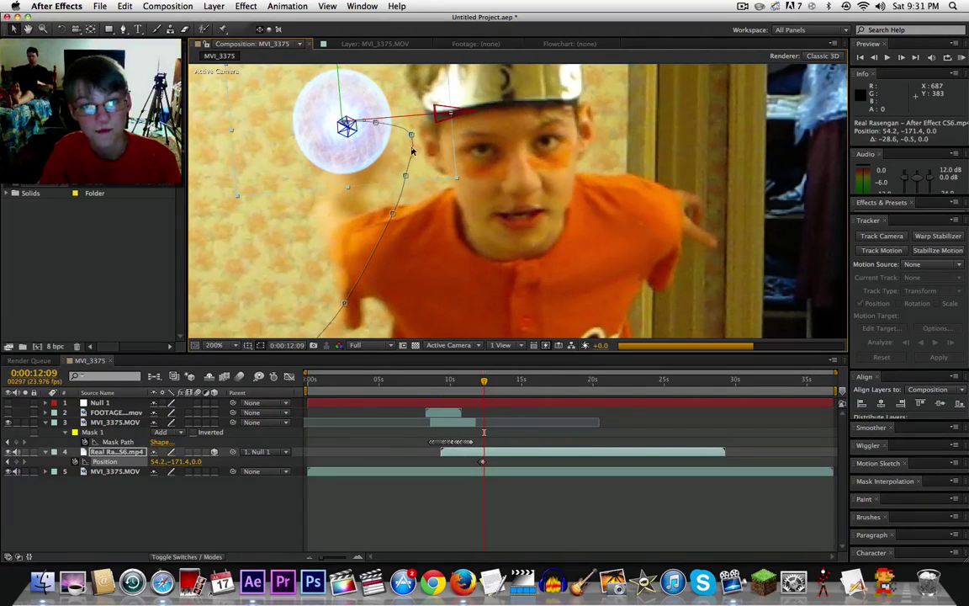
# - Keyframe the Rasengan ball's Position at about -7.2, -145.8 on frame 0:00:12:09 and advance to 0:00:12:10
pyautogui.press('pagedown')
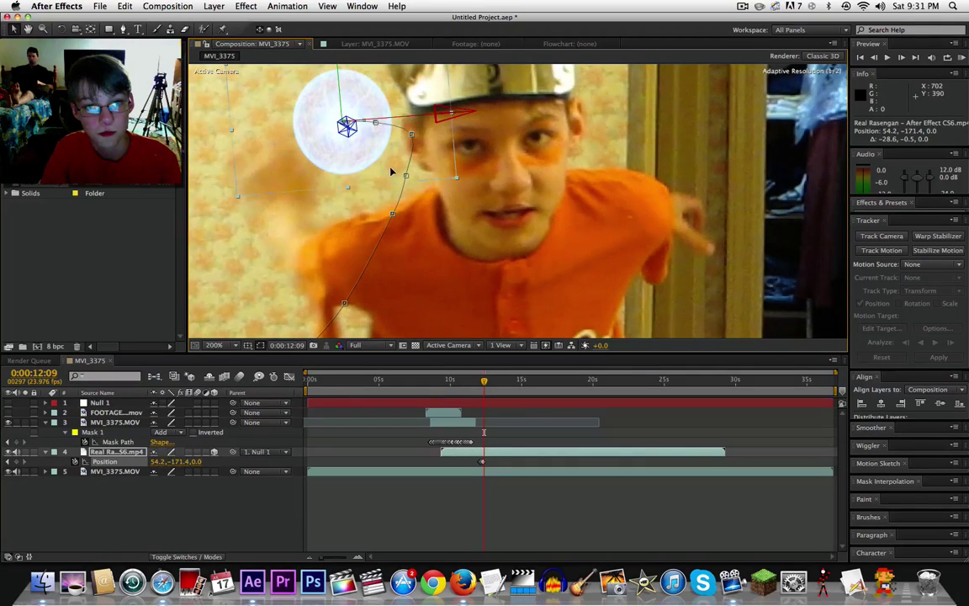
pyautogui.moveTo(403, 168); pyautogui.dragTo(352, 186)
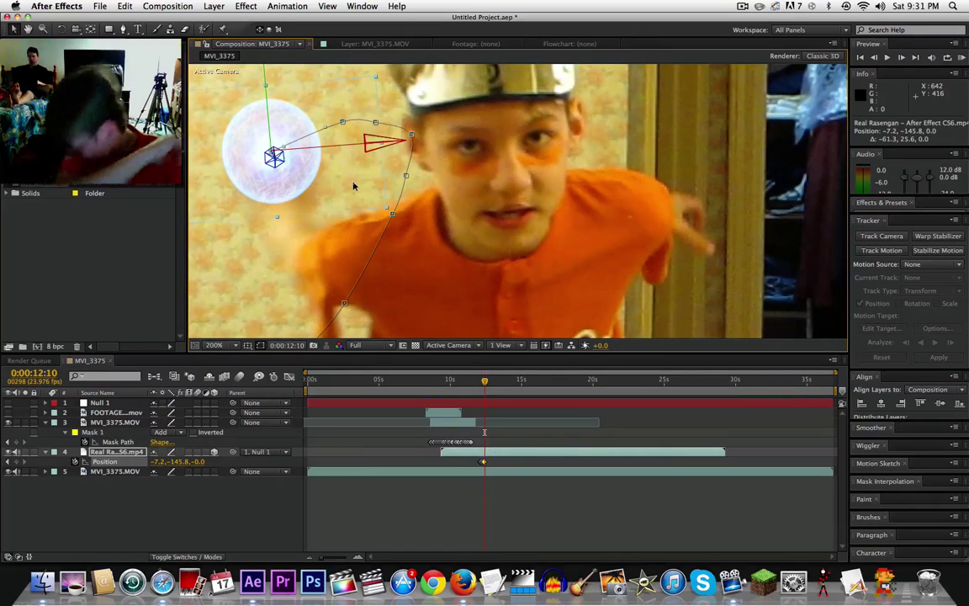
pyautogui.press('pagedown')
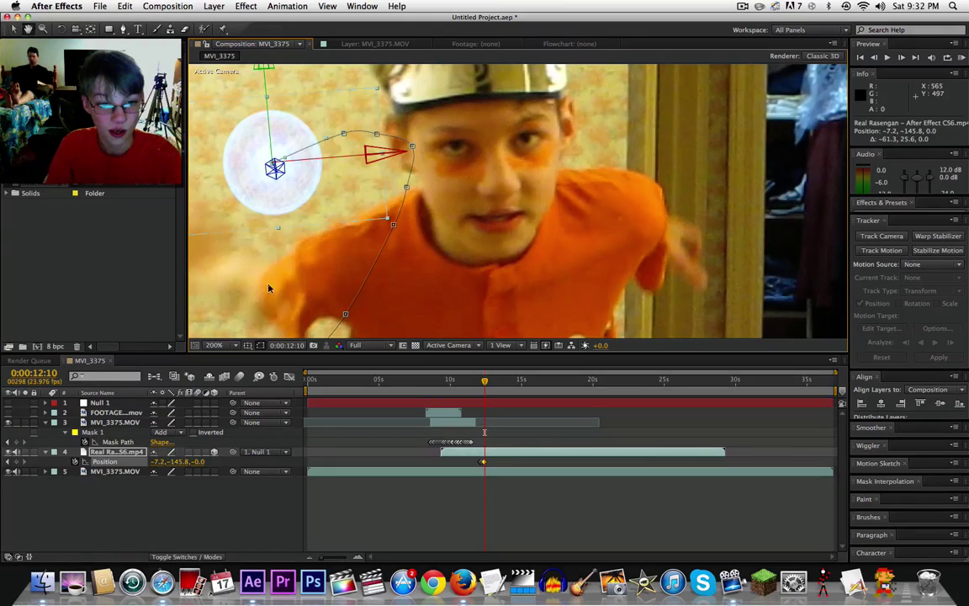
pyautogui.hscroll(-10, 331, 246)
pyautogui.scroll(-4, 331, 246)
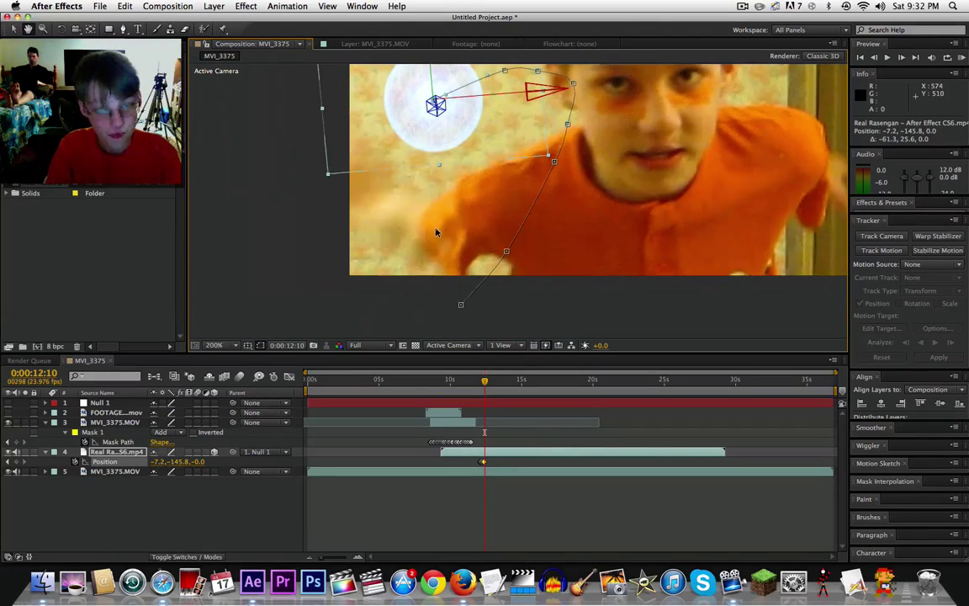
# - Keyframe the Rasengan ball's Position at about -79.8, -99.7 on frame 0:00:12:10 and about -178.7, 20.2 on frame 0:00:12:11
pyautogui.press('v')
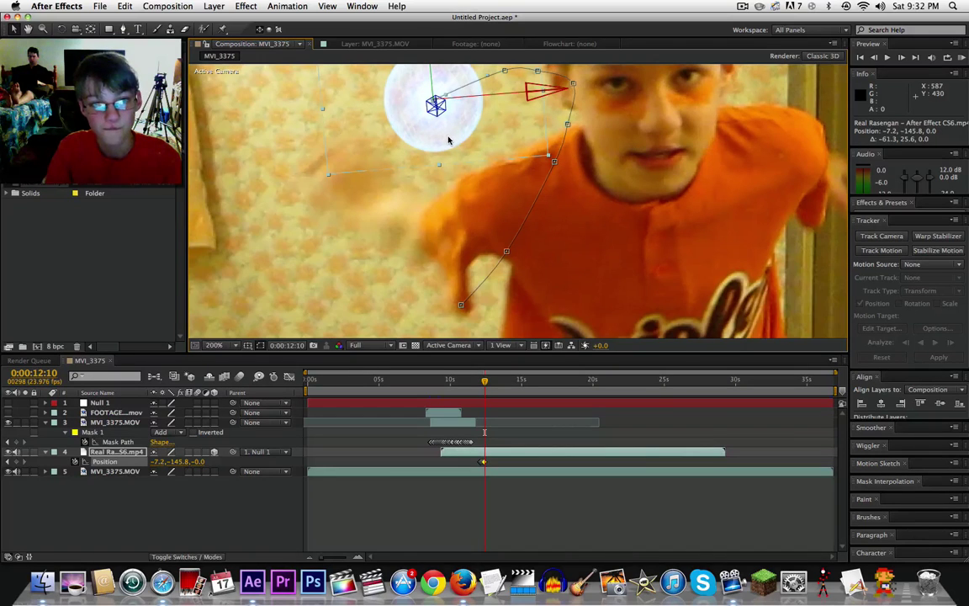
pyautogui.moveTo(367, 179); pyautogui.dragTo(367, 193)
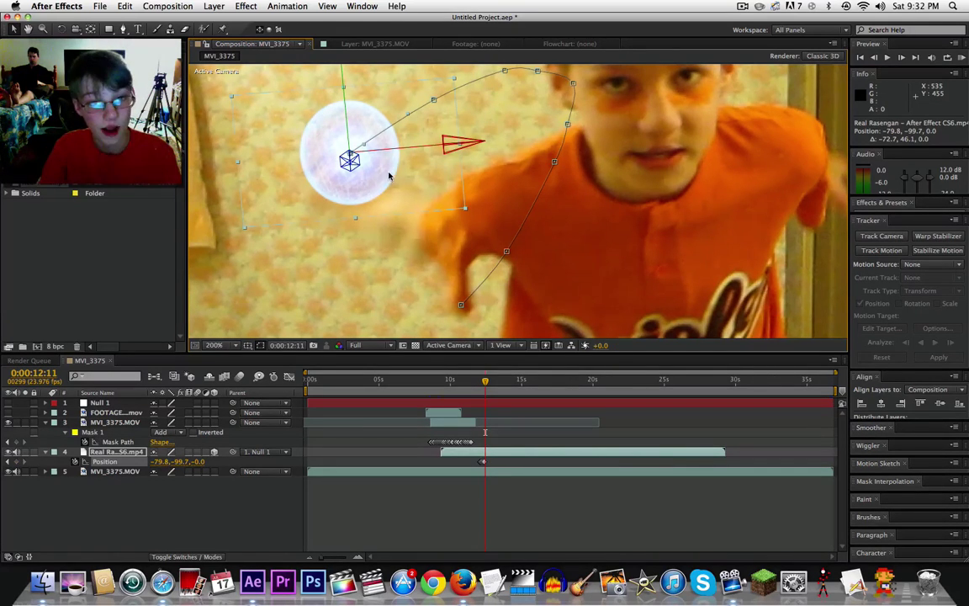
pyautogui.moveTo(386, 188); pyautogui.dragTo(380, 178)
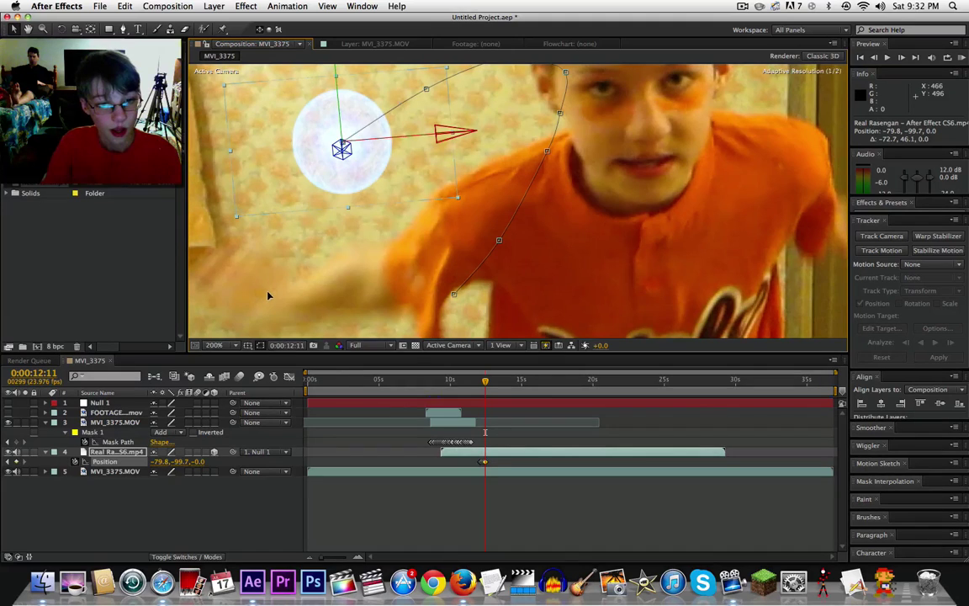
pyautogui.moveTo(269, 286); pyautogui.dragTo(269, 301)
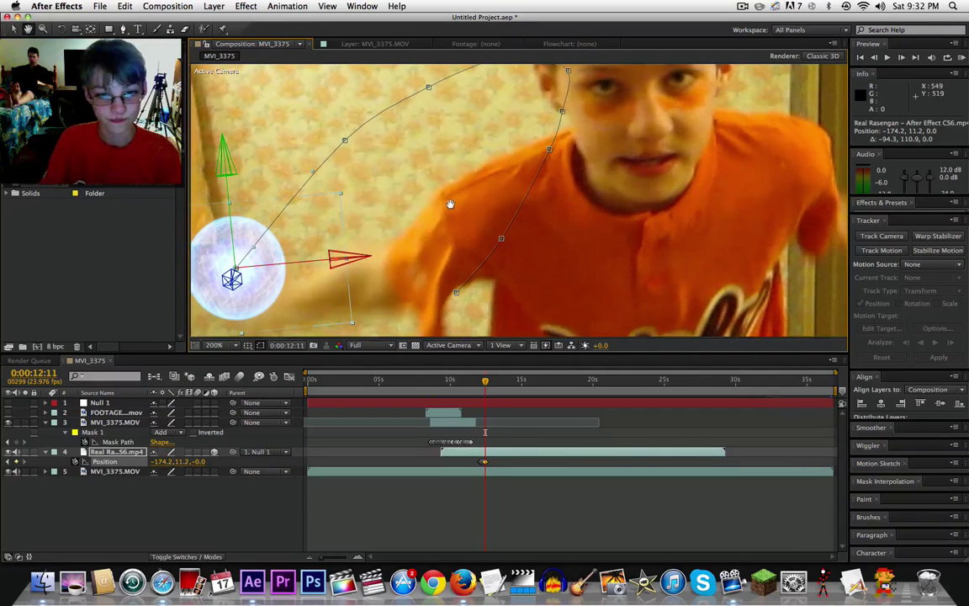
pyautogui.moveTo(405, 239); pyautogui.dragTo(481, 178)
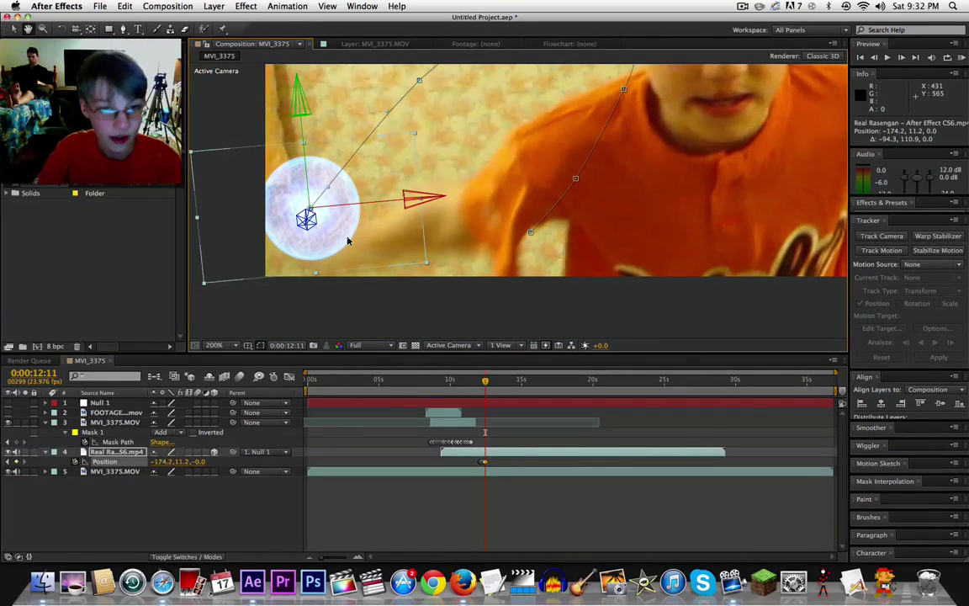
pyautogui.press('v')
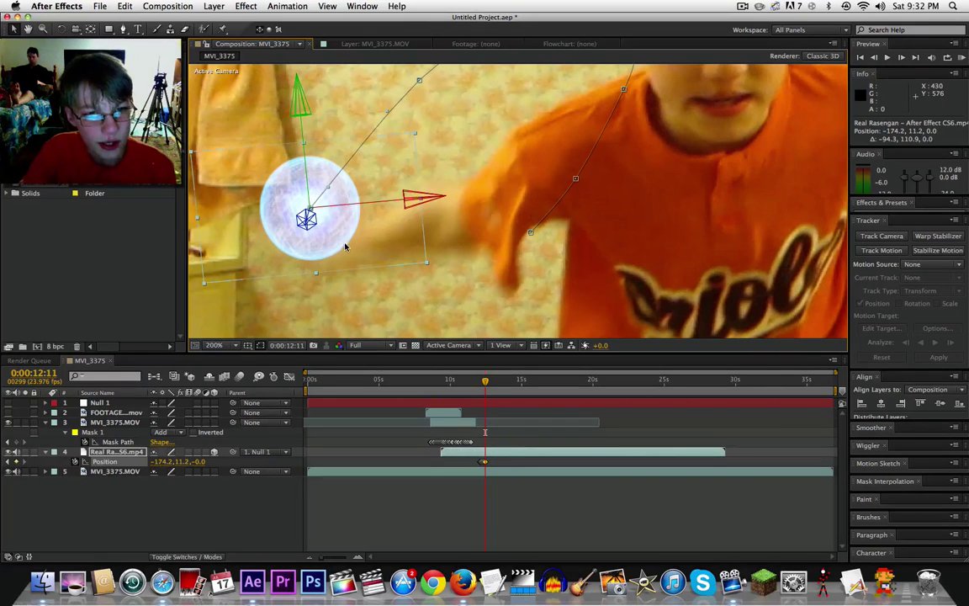
pyautogui.moveTo(345, 245); pyautogui.dragTo(344, 246)
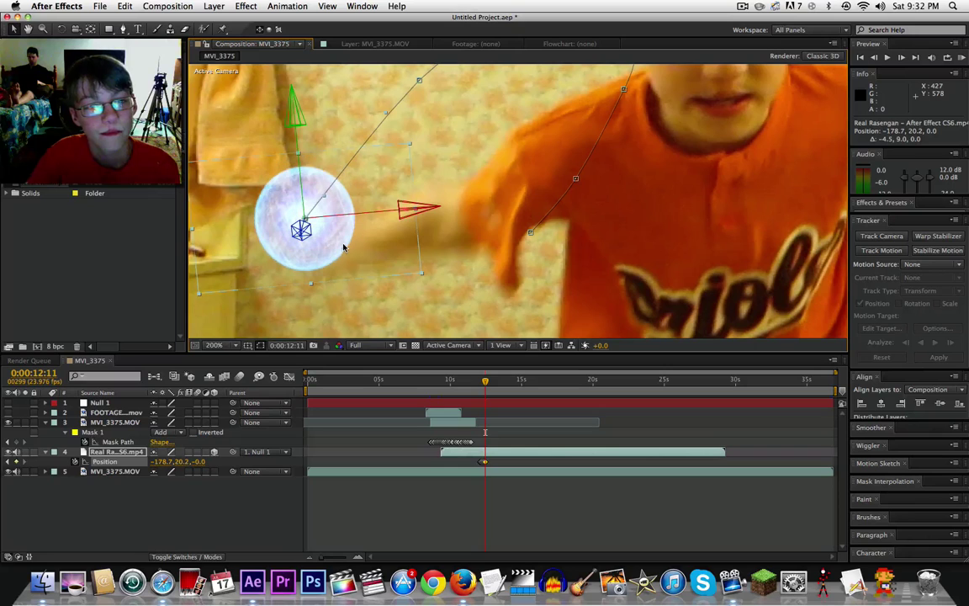
# - Keyframe the Rasengan ball's Position at about -258.0, 144.7 on frame 0:00:12:12 and about -287.1, 359.4 on frame 0:00:12:13
pyautogui.press('pagedown')
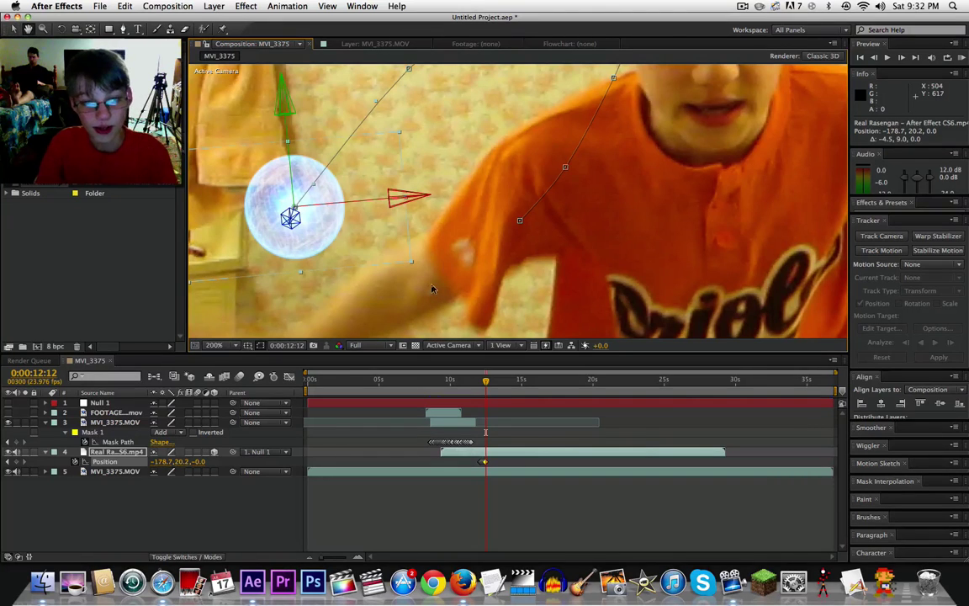
pyautogui.press(',')
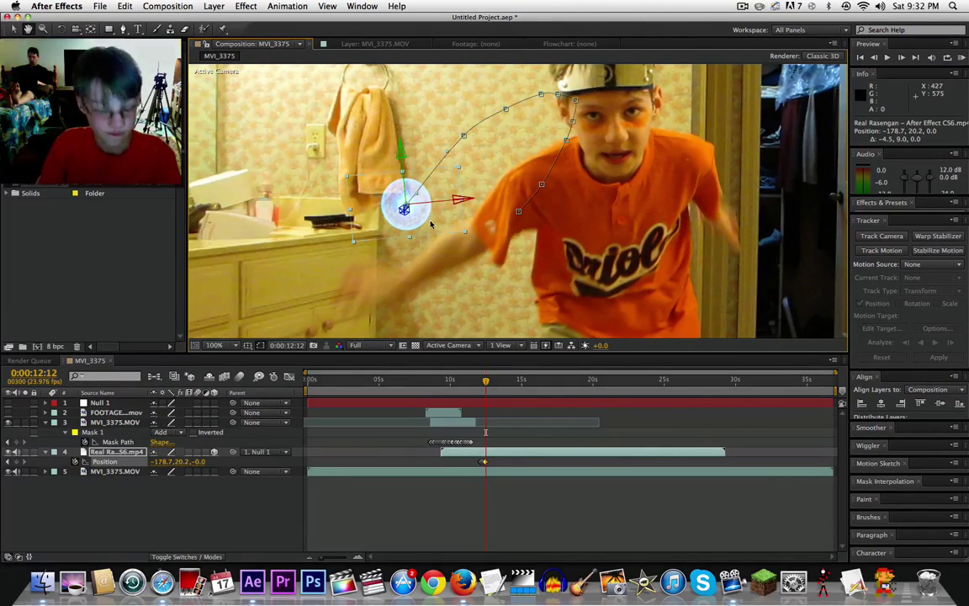
pyautogui.press('v')
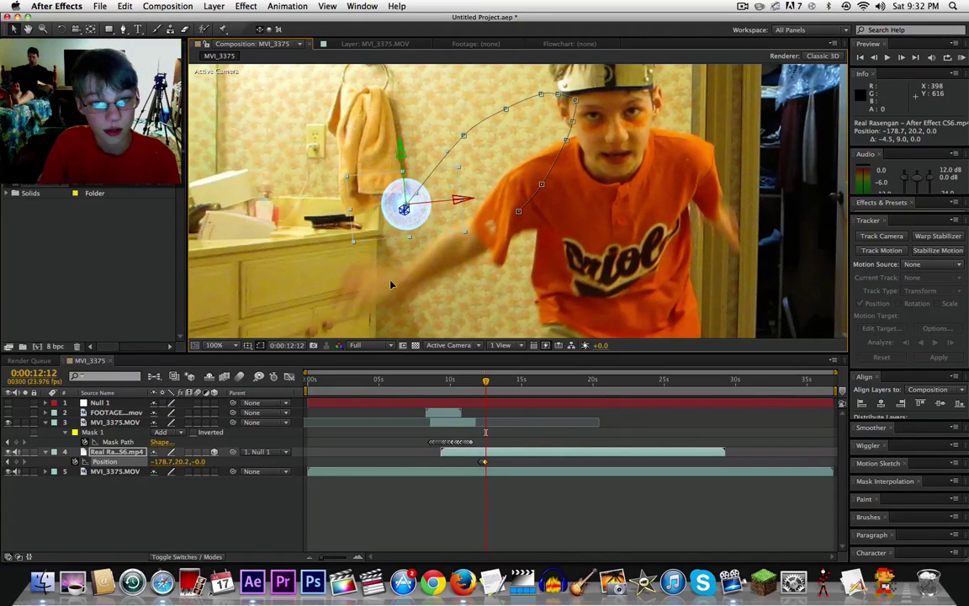
pyautogui.moveTo(433, 222); pyautogui.dragTo(389, 295)
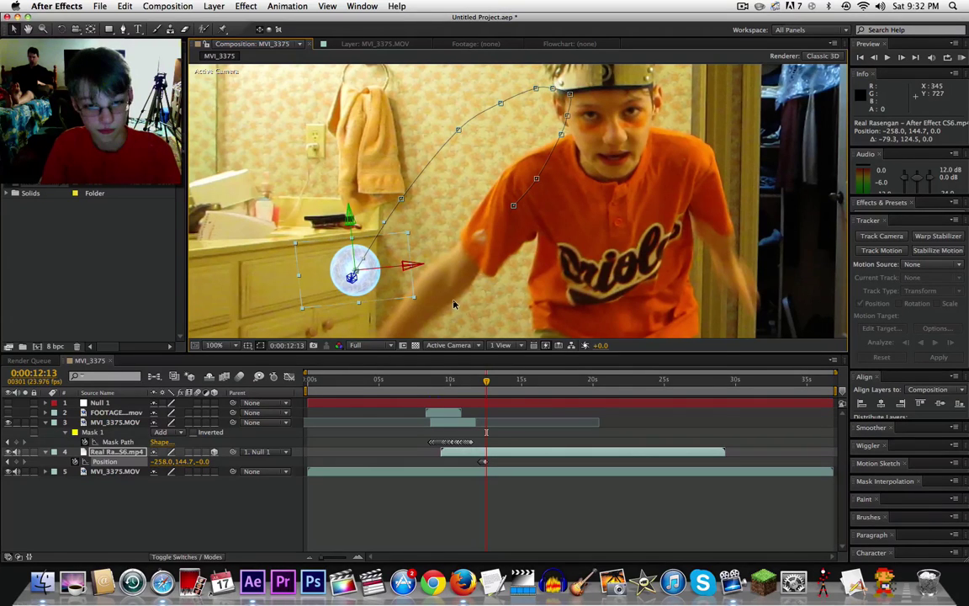
pyautogui.press('space')
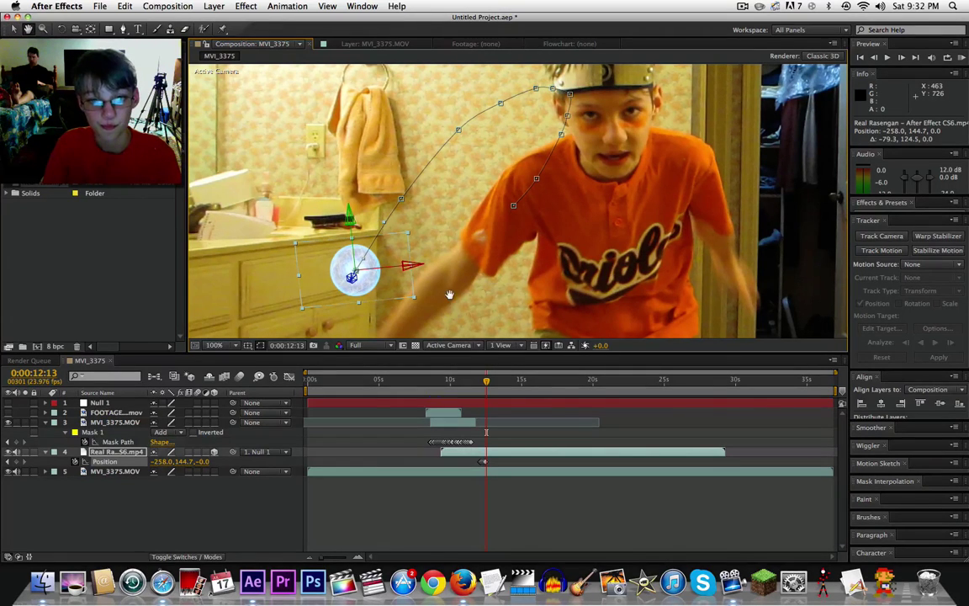
pyautogui.moveTo(451, 292); pyautogui.dragTo(471, 119)
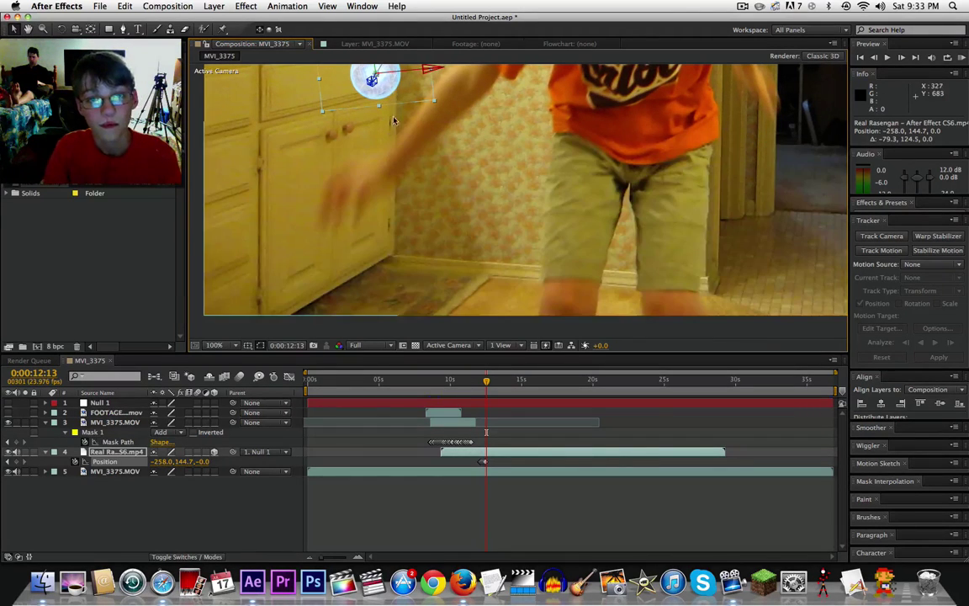
pyautogui.moveTo(376, 200); pyautogui.dragTo(377, 207)
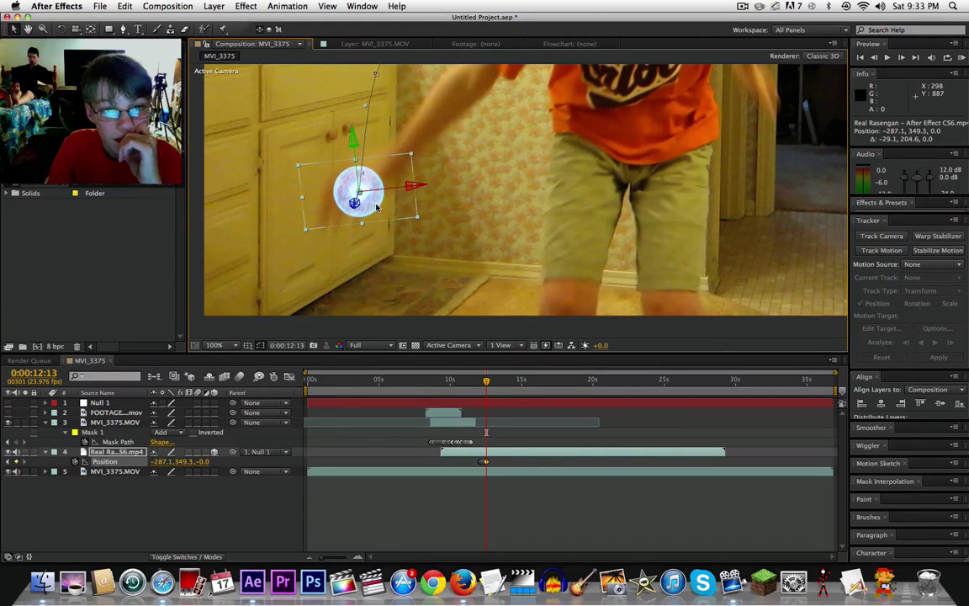
pyautogui.hotkey('shift', 'Down')
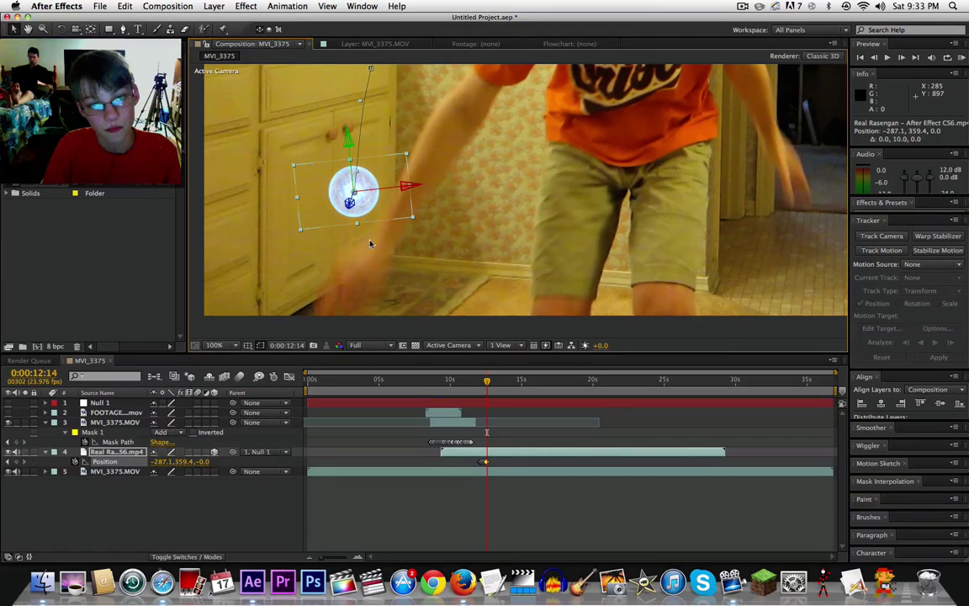
# - Keyframe the Rasengan ball's Position at about -270.0, 512.8 on frame 0:00:12:14 and about -212.9, 605.1 on frame 0:00:12:15
pyautogui.moveTo(368, 209); pyautogui.dragTo(378, 301)
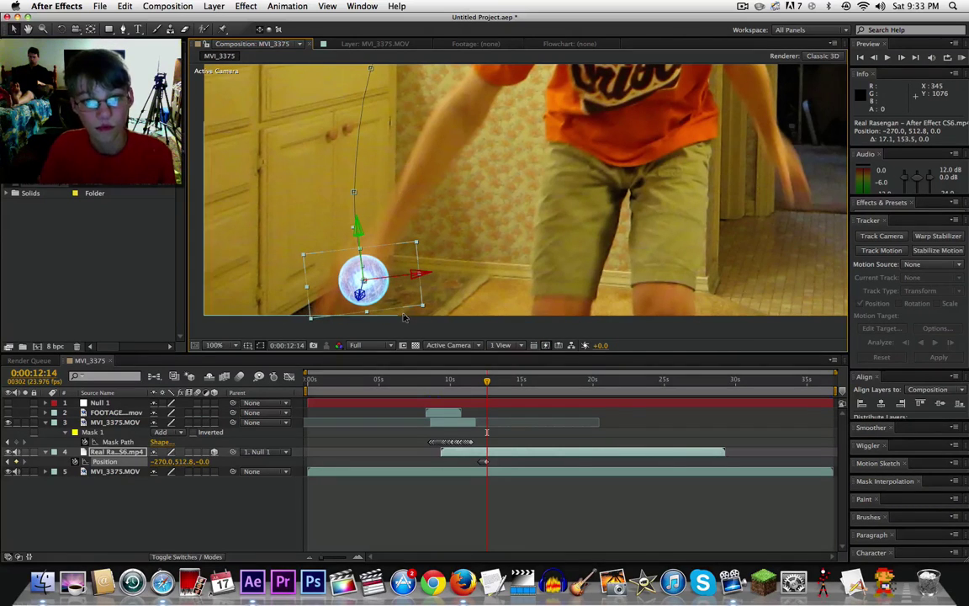
pyautogui.press('pagedown')
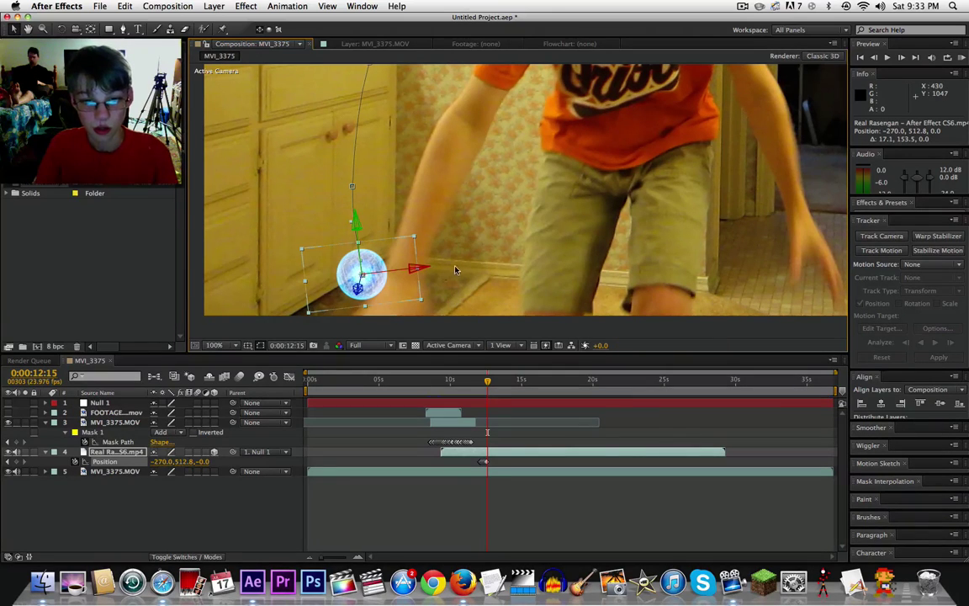
pyautogui.moveTo(455, 269); pyautogui.dragTo(390, 276)
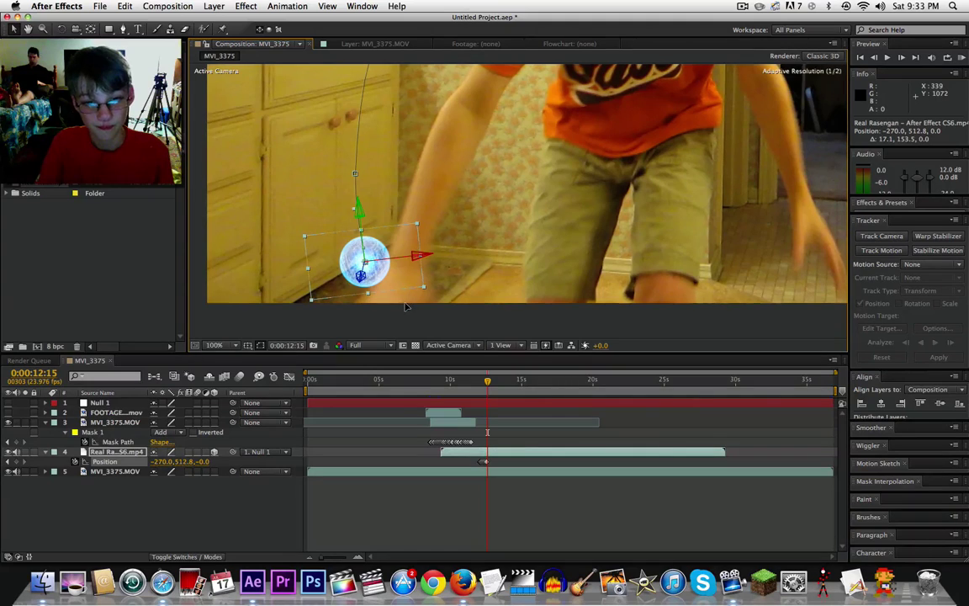
pyautogui.moveTo(390, 273); pyautogui.dragTo(415, 314)
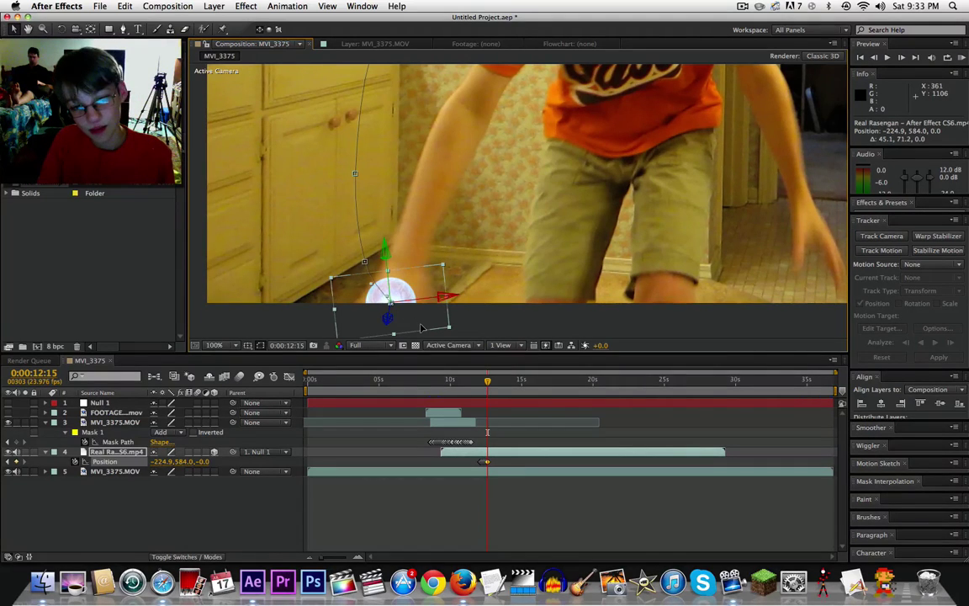
pyautogui.click(422, 327)
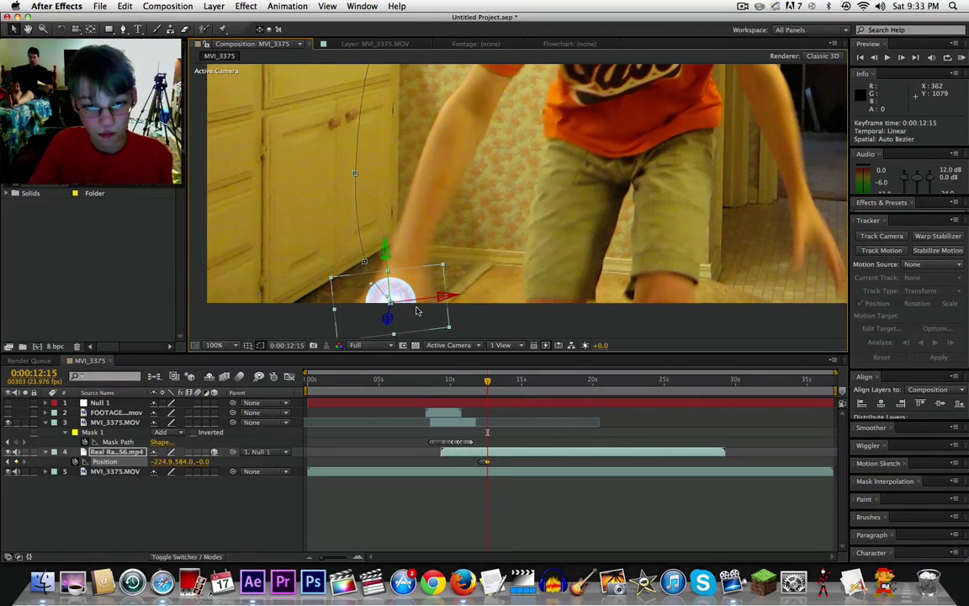
pyautogui.moveTo(418, 312); pyautogui.dragTo(423, 318)
# - Keyframe the Rasengan ball's Position at about -88.4, 537.9 on frame 0:00:12:16 and about 38.1, 339.0 on frame 0:00:12:17
pyautogui.press('pagedown')
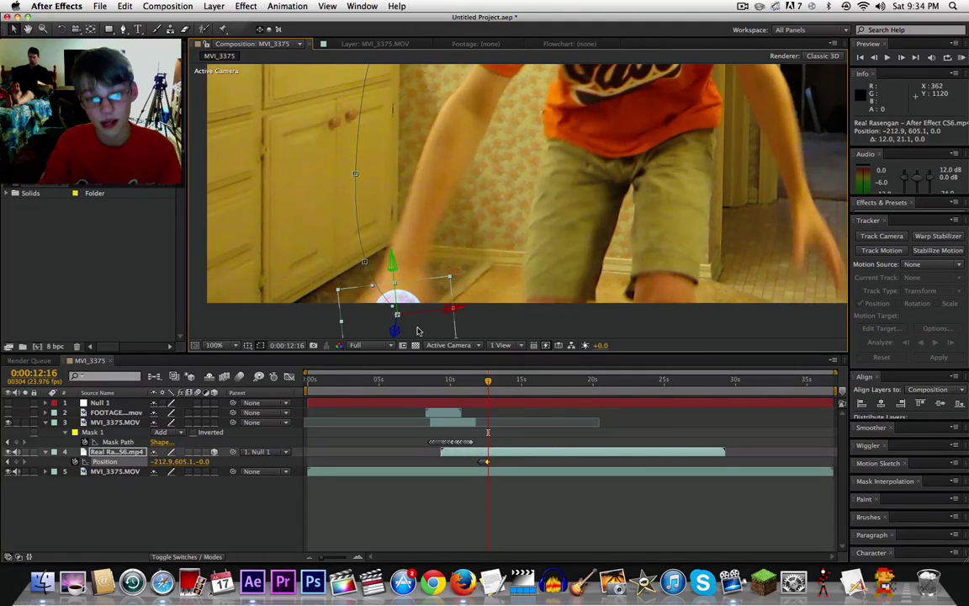
pyautogui.moveTo(465, 306); pyautogui.dragTo(492, 292)
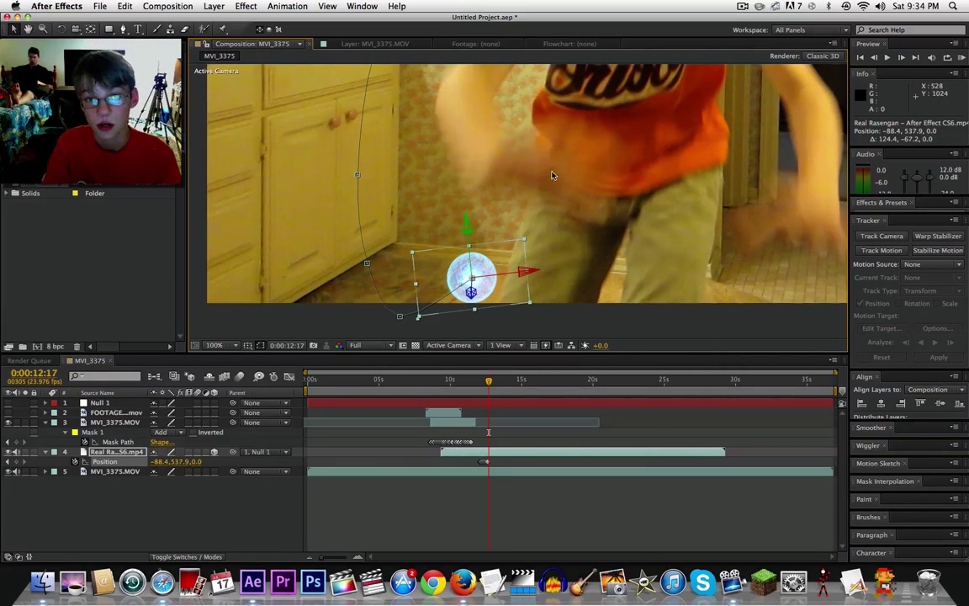
pyautogui.moveTo(504, 304); pyautogui.dragTo(578, 198)
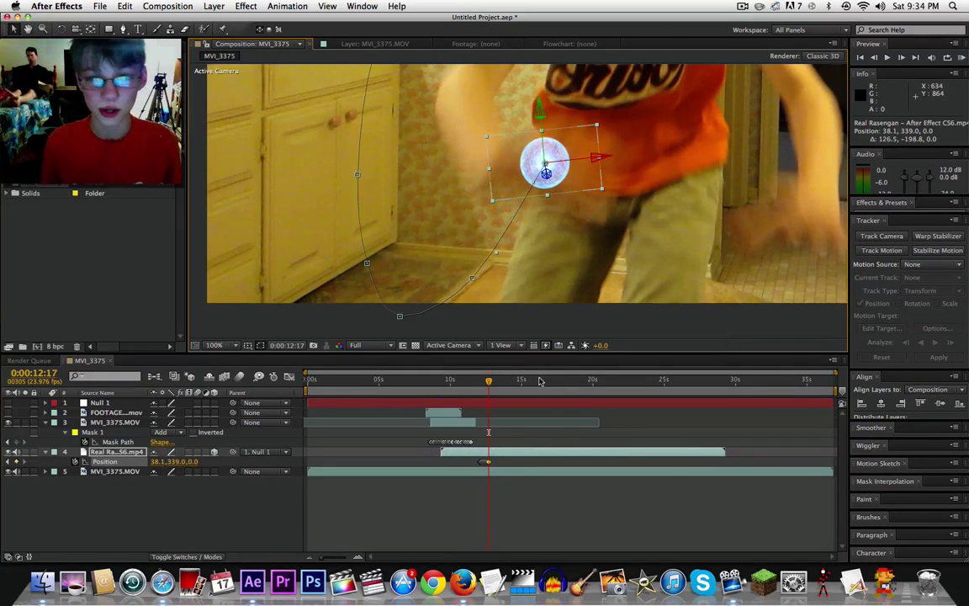
# - Keyframe the Rasengan ball's Position at about 62.2, 177.5 on frame 0:00:12:18 and about 67.2, 57.0 on frame 0:00:12:19
pyautogui.press('pagedown')
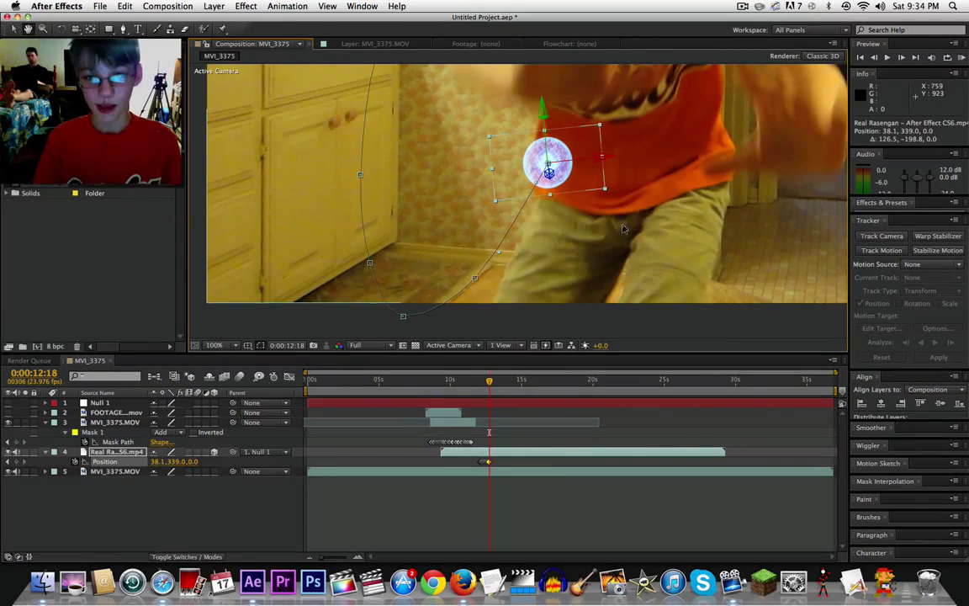
pyautogui.moveTo(622, 225); pyautogui.dragTo(574, 297)
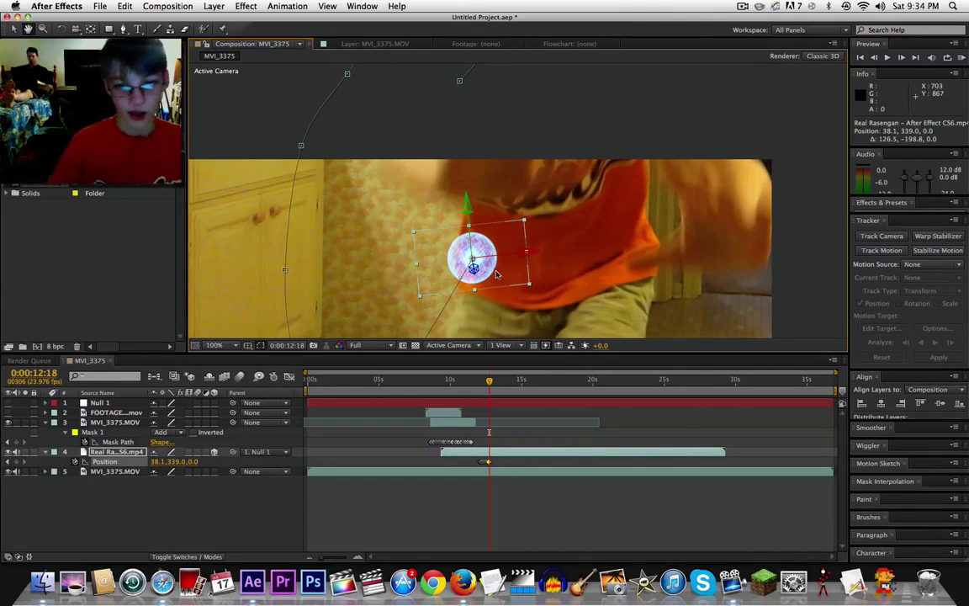
pyautogui.press('v')
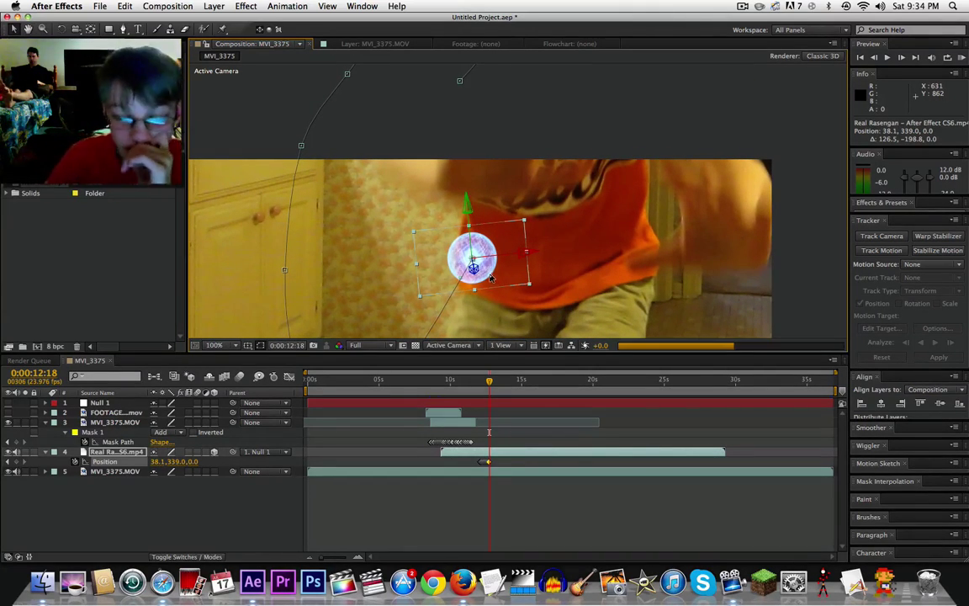
pyautogui.moveTo(501, 212); pyautogui.dragTo(510, 178)
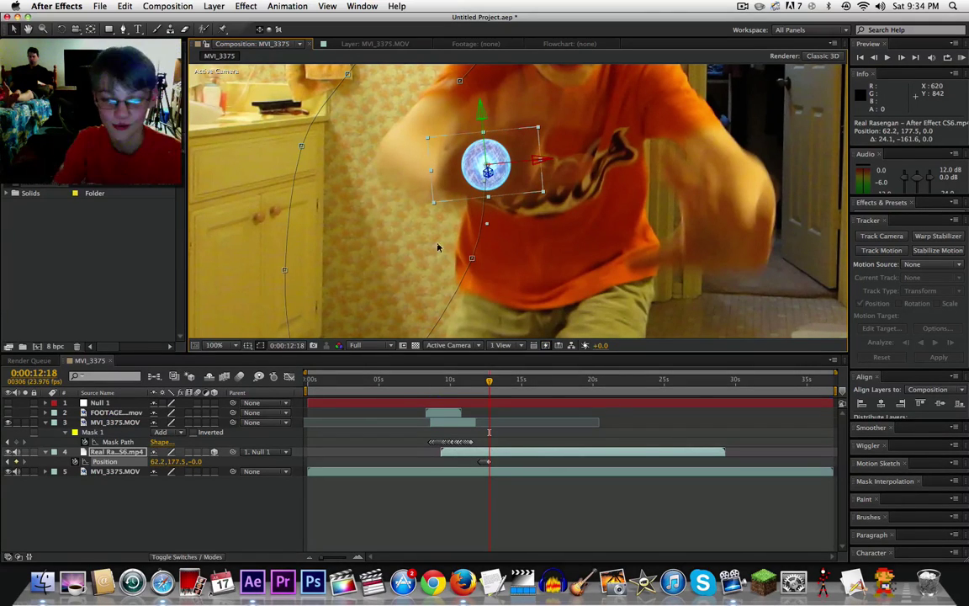
pyautogui.press('pagedown')
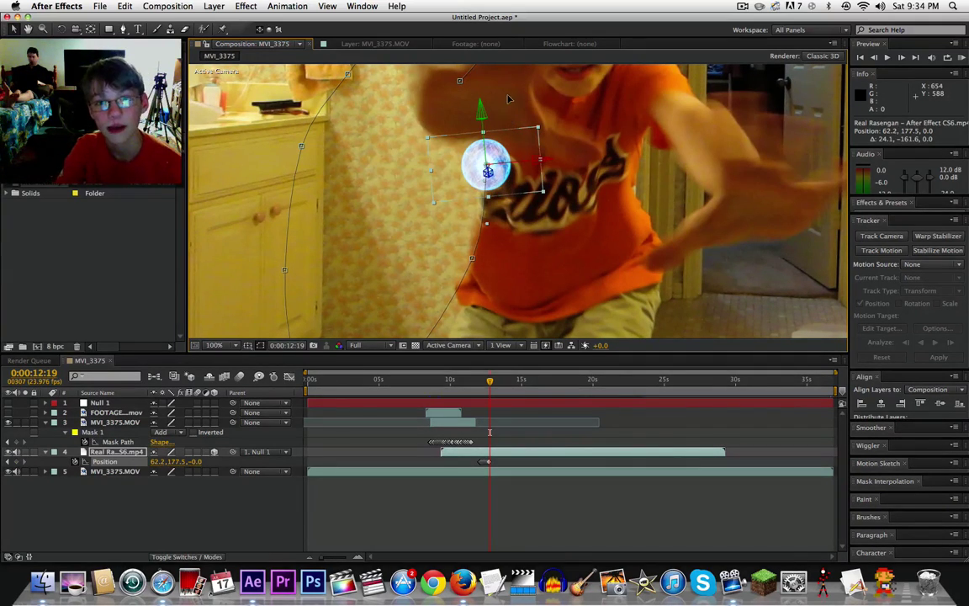
pyautogui.moveTo(508, 102); pyautogui.dragTo(510, 123)
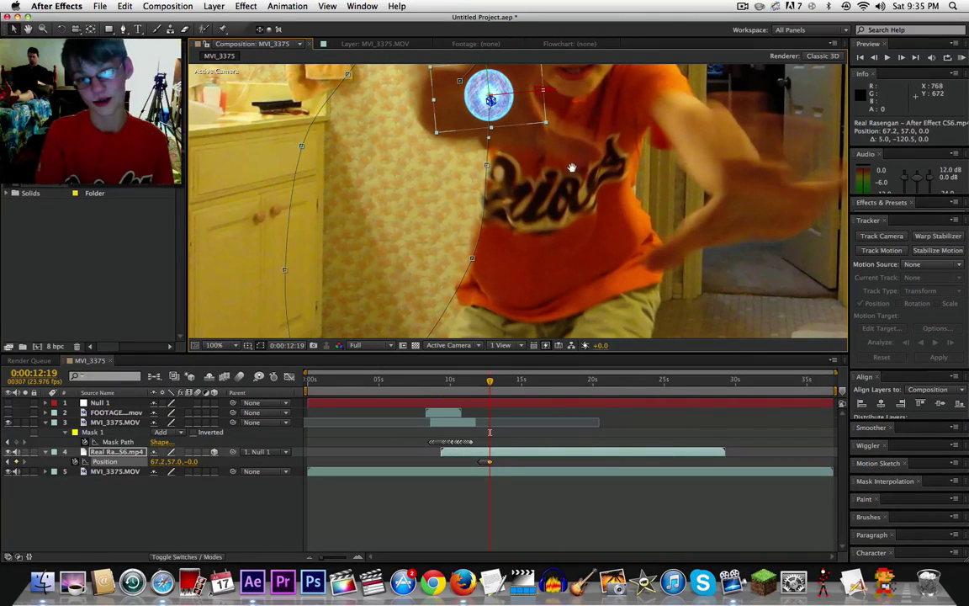
# - Keyframe the Rasengan ball's Position at about 60.2, -14.4 on frame 0:00:12:20 and about 135.5, 0.7 on frame 0:00:12:21
pyautogui.moveTo(560, 183); pyautogui.dragTo(518, 236)
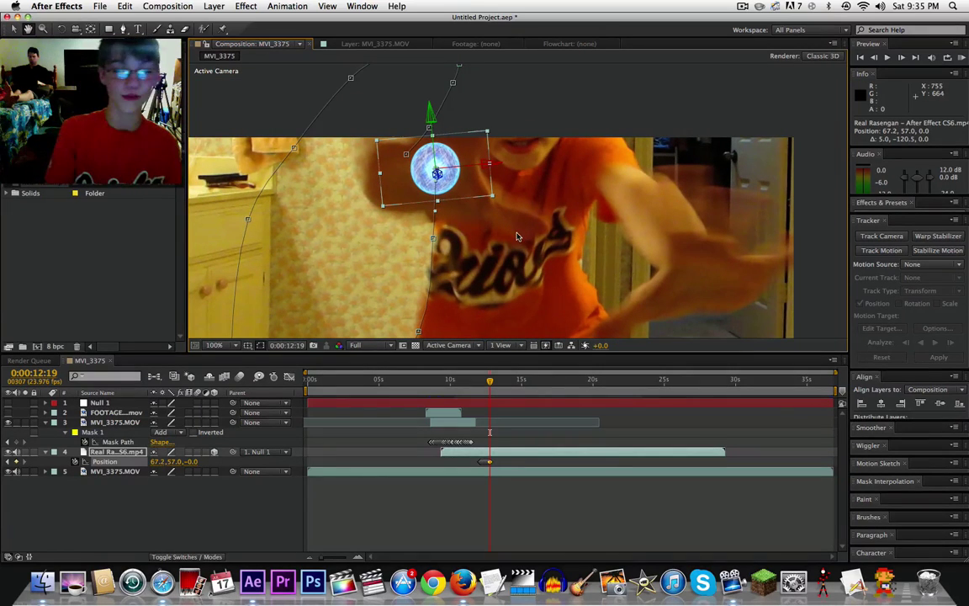
pyautogui.press('v')
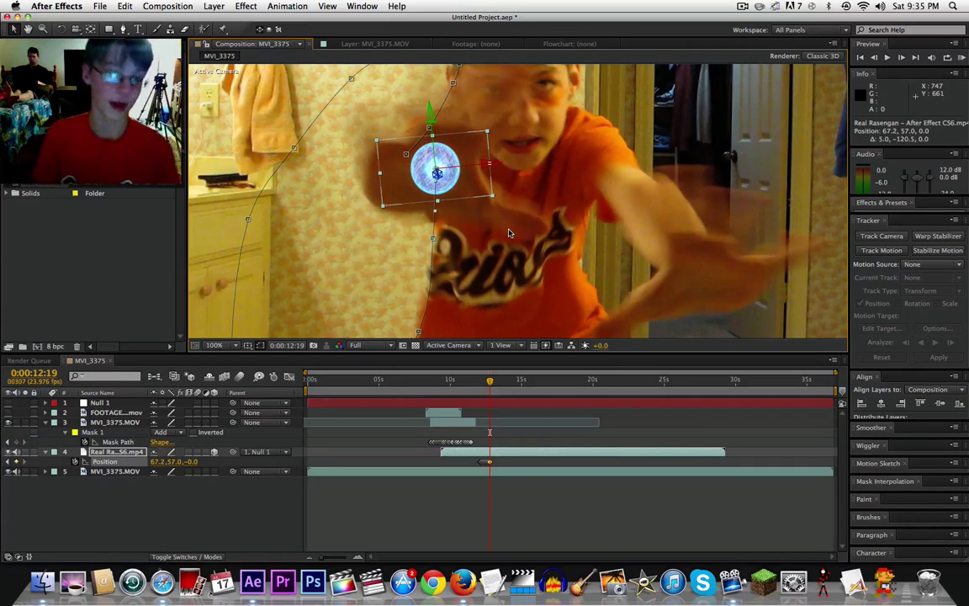
pyautogui.press('pagedown')
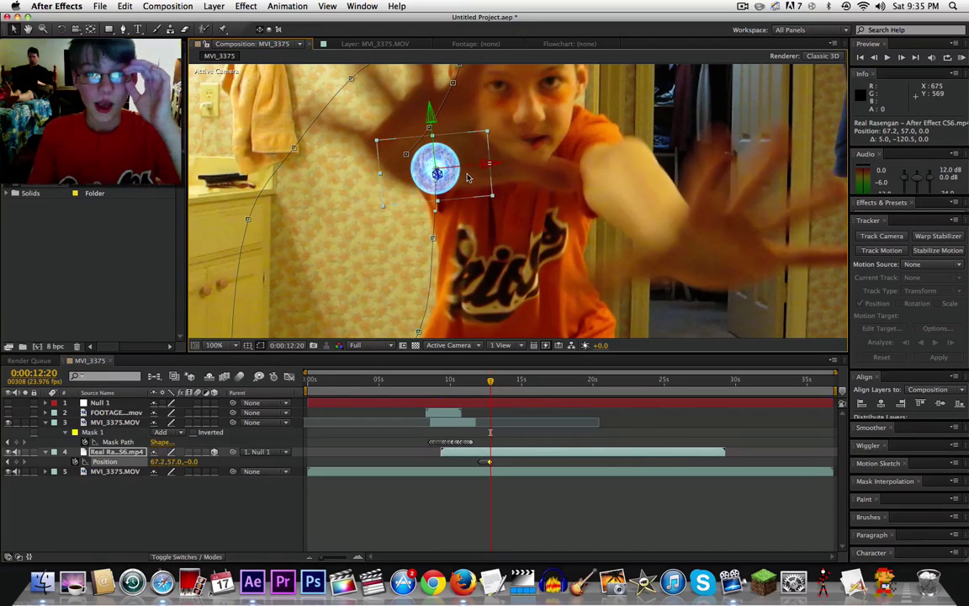
pyautogui.moveTo(469, 162); pyautogui.dragTo(463, 150)
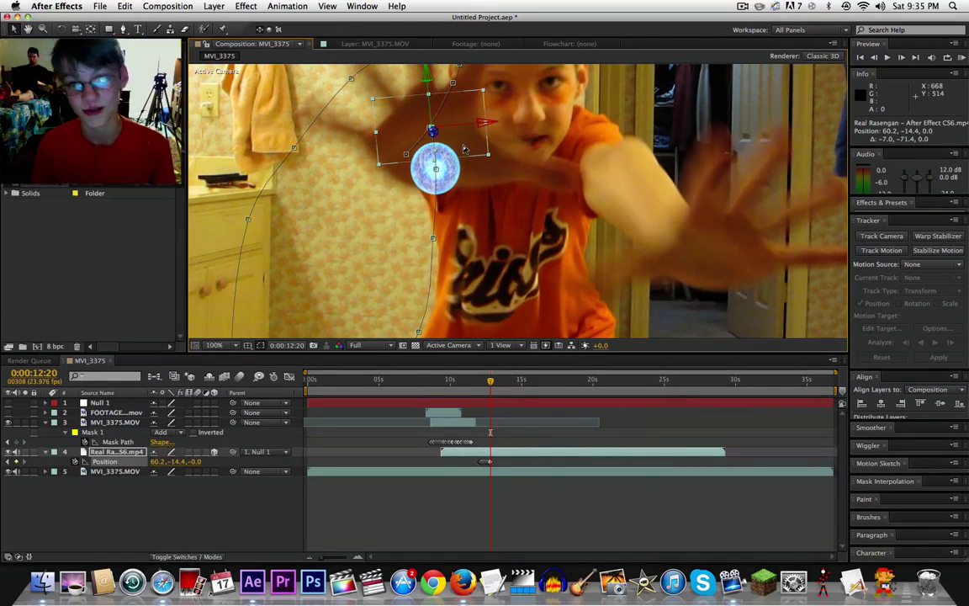
pyautogui.press('pagedown')
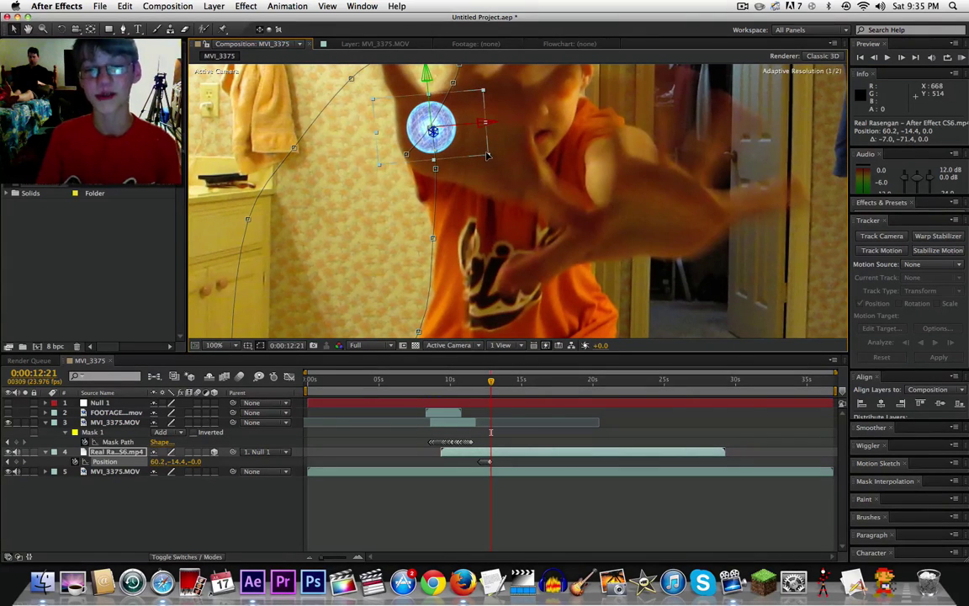
pyautogui.moveTo(492, 156); pyautogui.dragTo(508, 157)
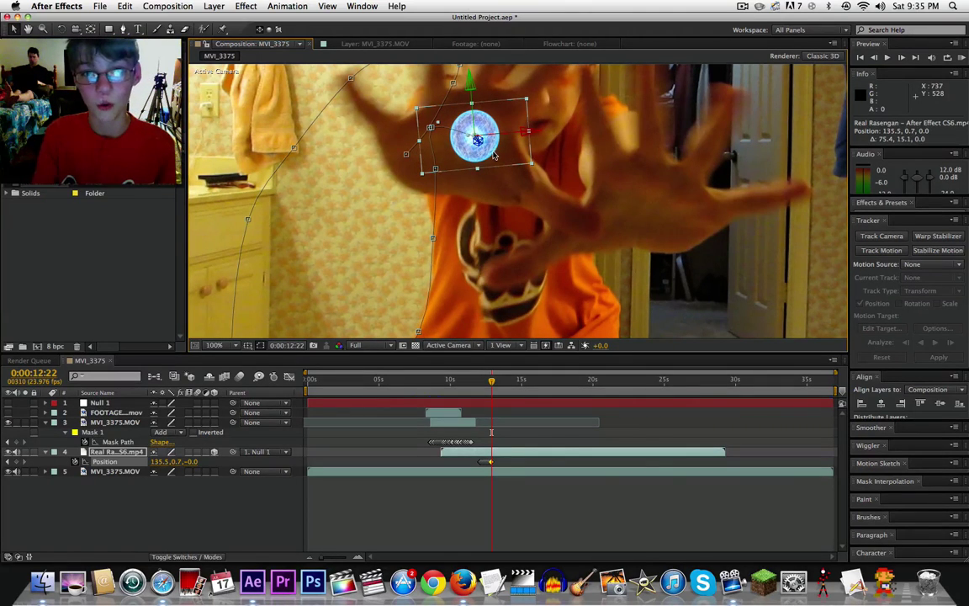
# - Keyframe the Rasengan ball's Position at about 110.4, 6.7 on frame 0:00:12:22 and about 72.3, 7.7 on frame 0:00:12:23
pyautogui.moveTo(494, 153); pyautogui.dragTo(491, 157)
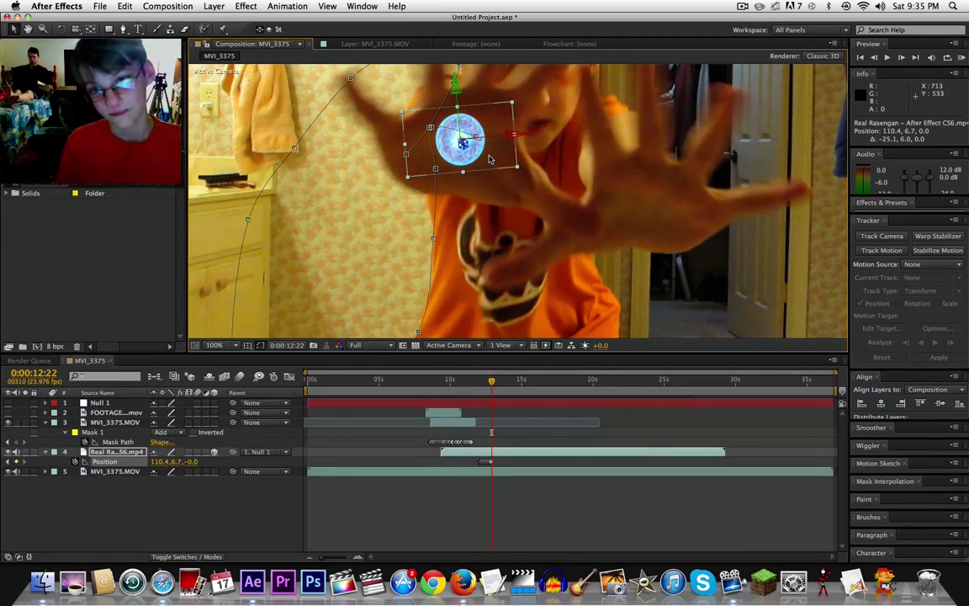
pyautogui.press('pagedown')
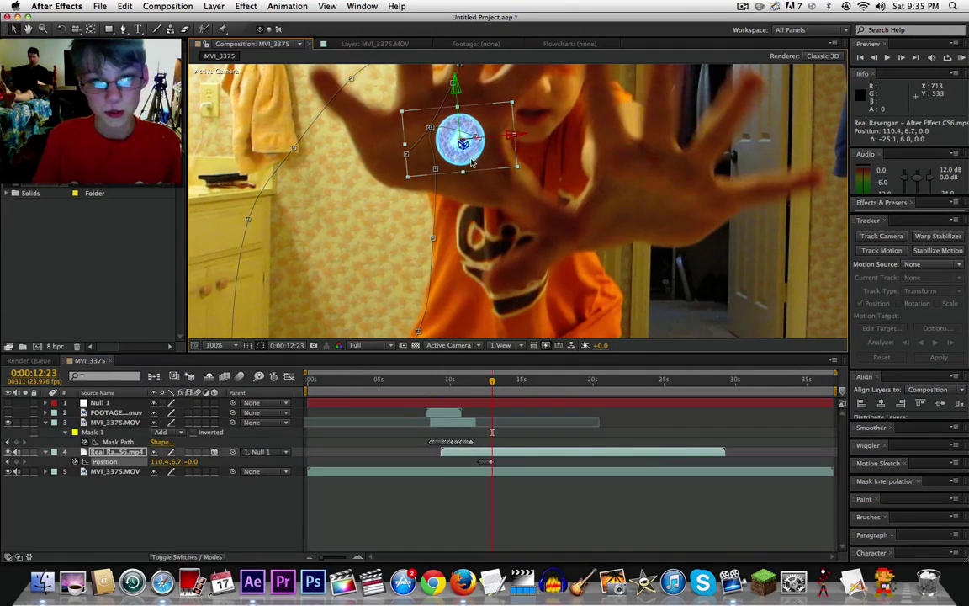
pyautogui.moveTo(472, 163); pyautogui.dragTo(470, 157)
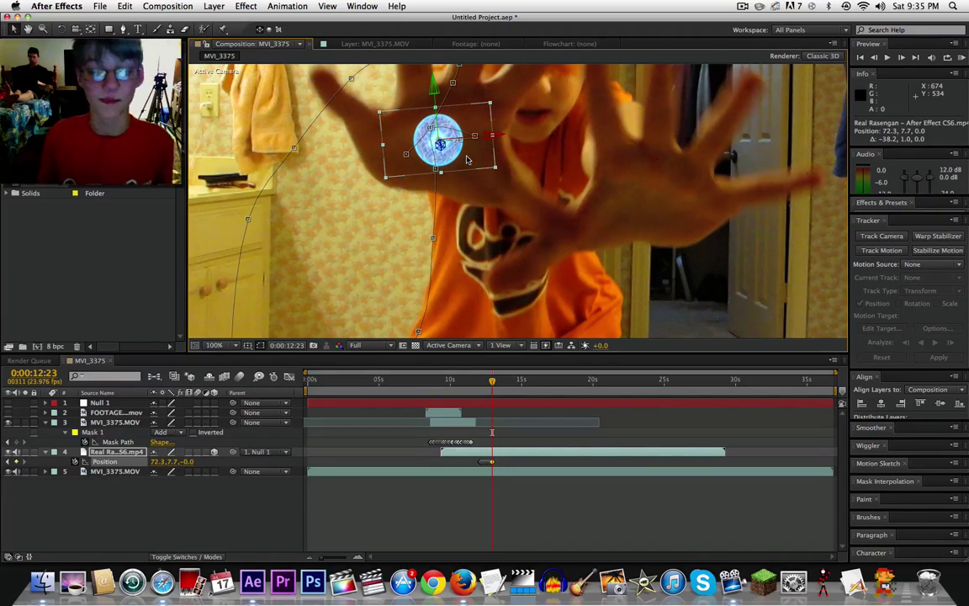
# - Keyframe the Rasengan ball's Position at about 41.1, -42.5 on frame 0:00:13:00 so it sits on the palm
pyautogui.press('pagedown')
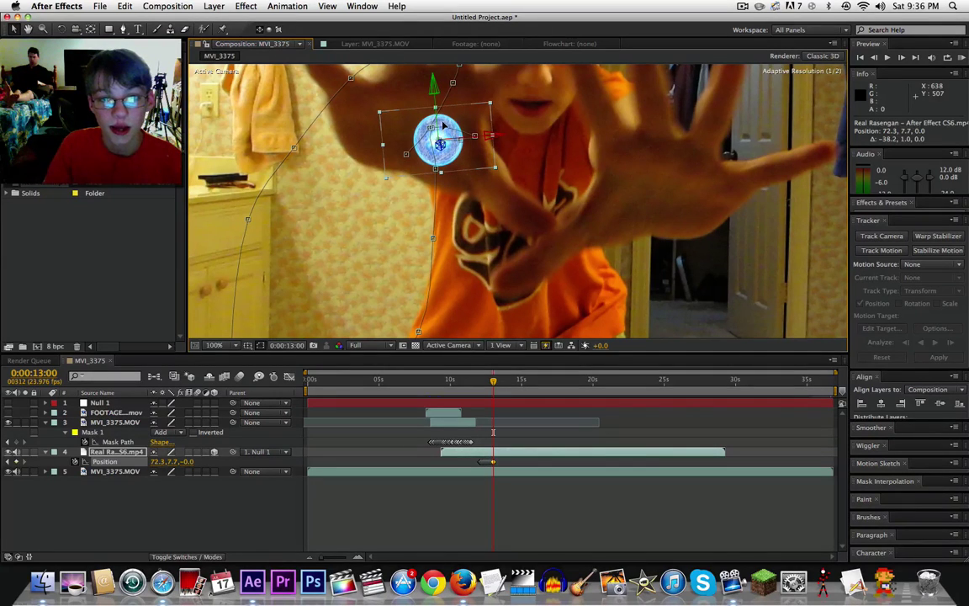
pyautogui.moveTo(446, 125); pyautogui.dragTo(447, 122)
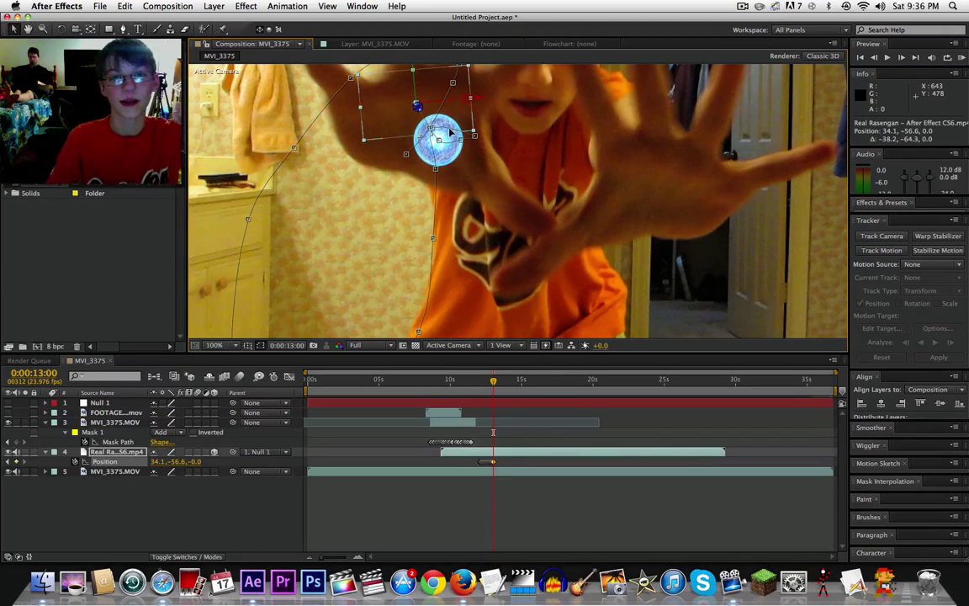
pyautogui.moveTo(451, 130); pyautogui.dragTo(451, 132)
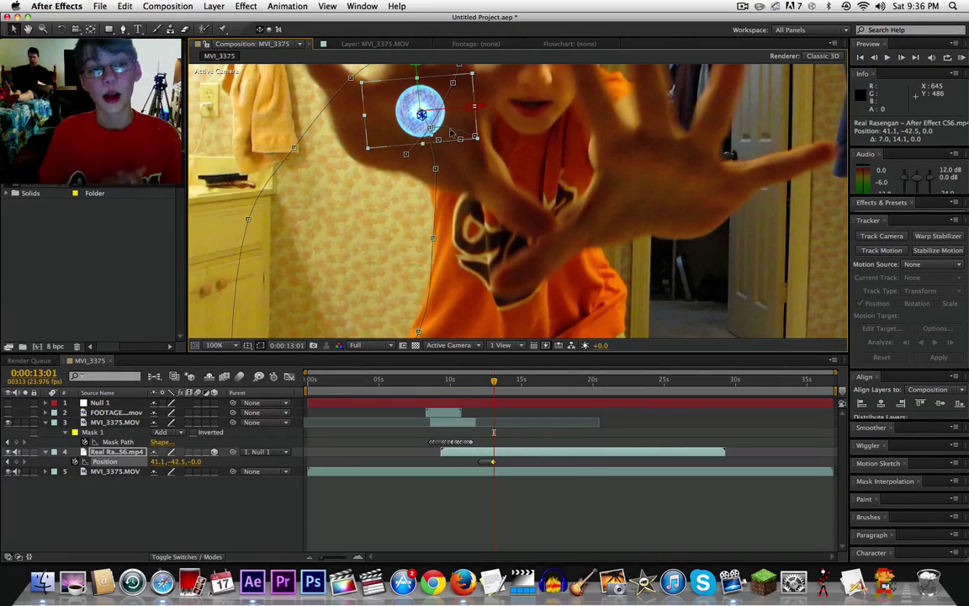
# - Keyframe the Rasengan ball's Position at about -19.2, -87.8 on frame 0:00:13:01
pyautogui.press('pagedown')
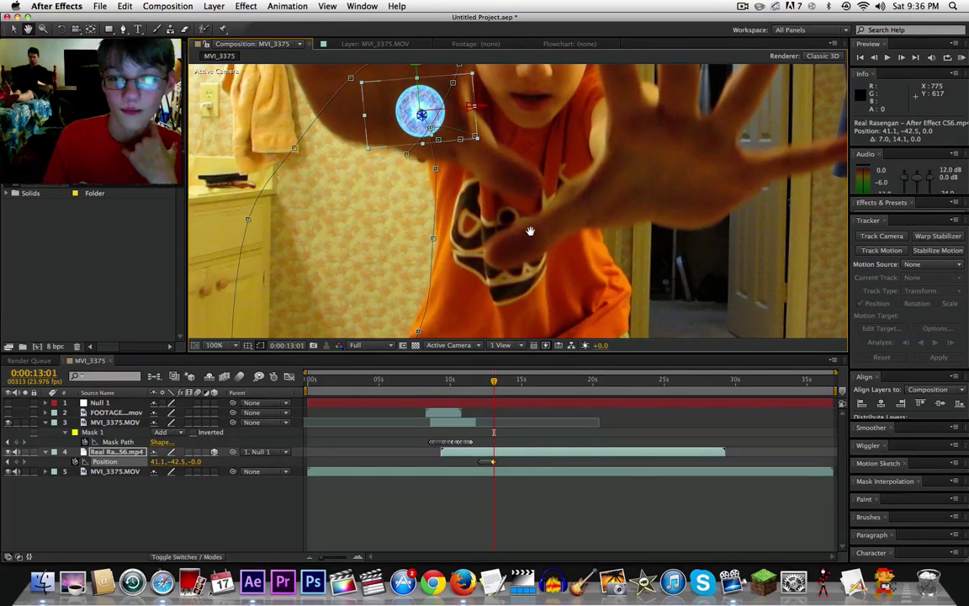
pyautogui.moveTo(530, 229); pyautogui.dragTo(548, 287)
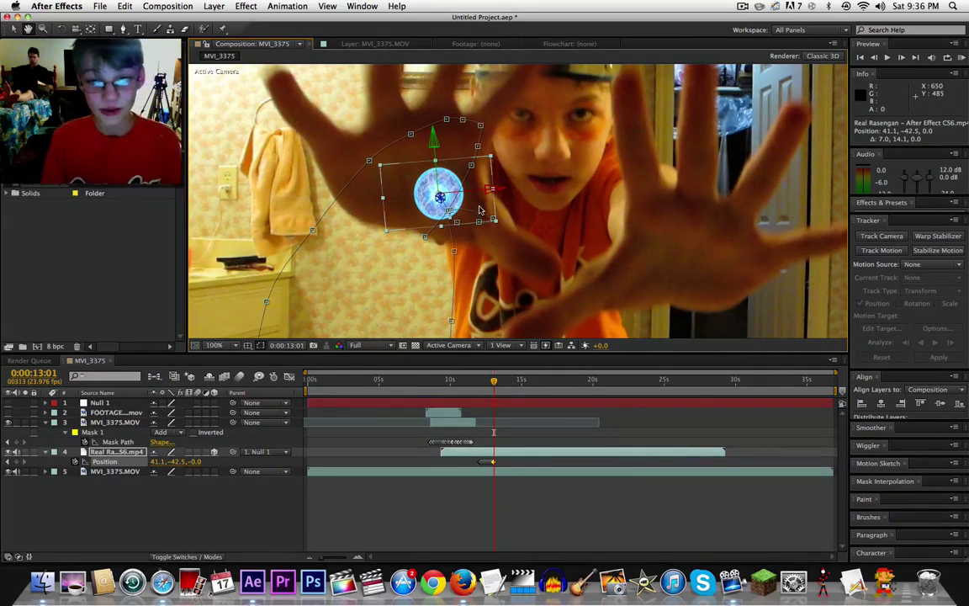
pyautogui.press('v')
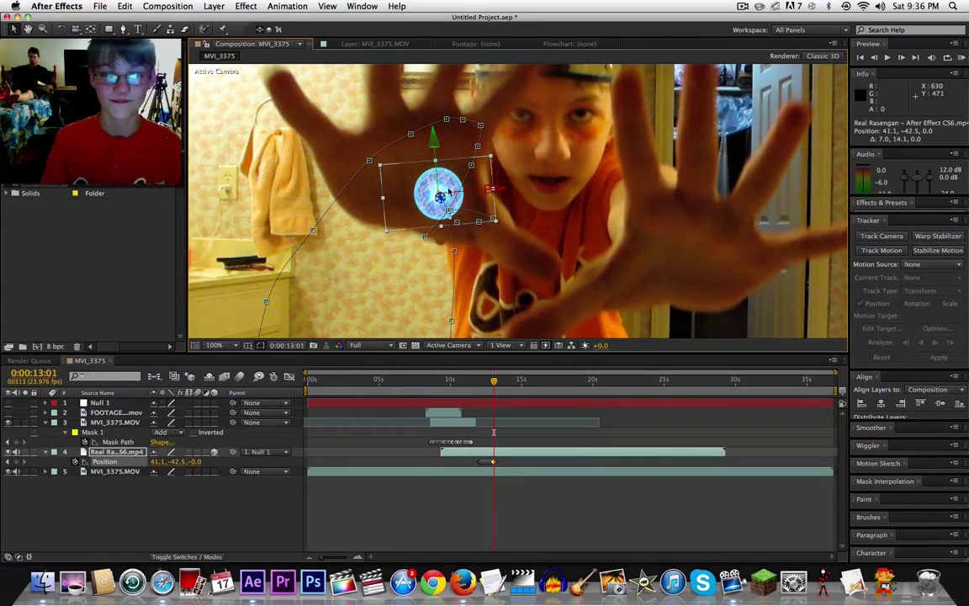
pyautogui.moveTo(450, 192)
pyautogui.mouseDown()
pyautogui.moveTo(435, 175)
pyautogui.moveTo(450, 194)
pyautogui.mouseUp()
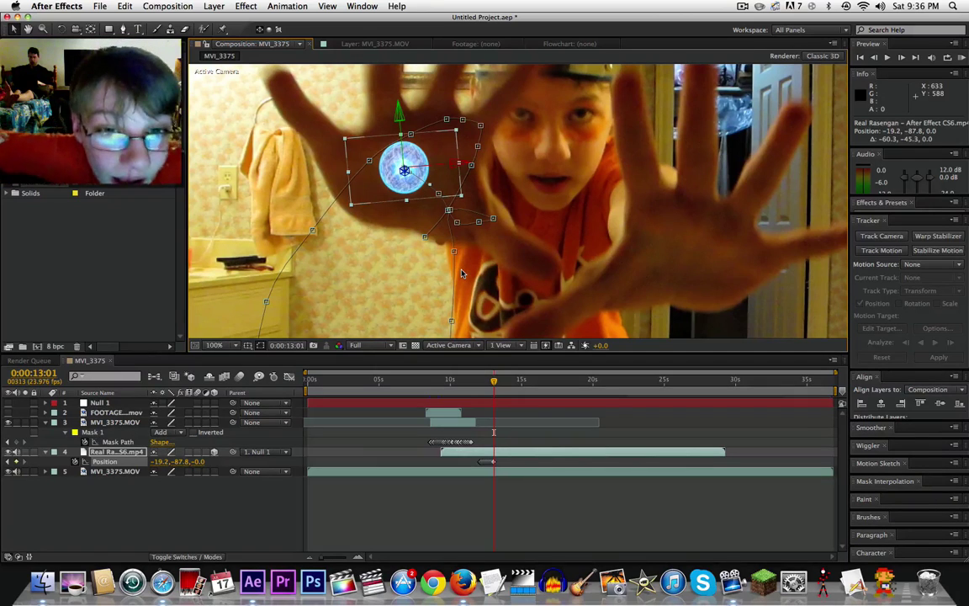
# - Move the Rasengan ball to a Position of about 214.0, -240.6 on frame 0:00:13:02
pyautogui.press('pagedown')
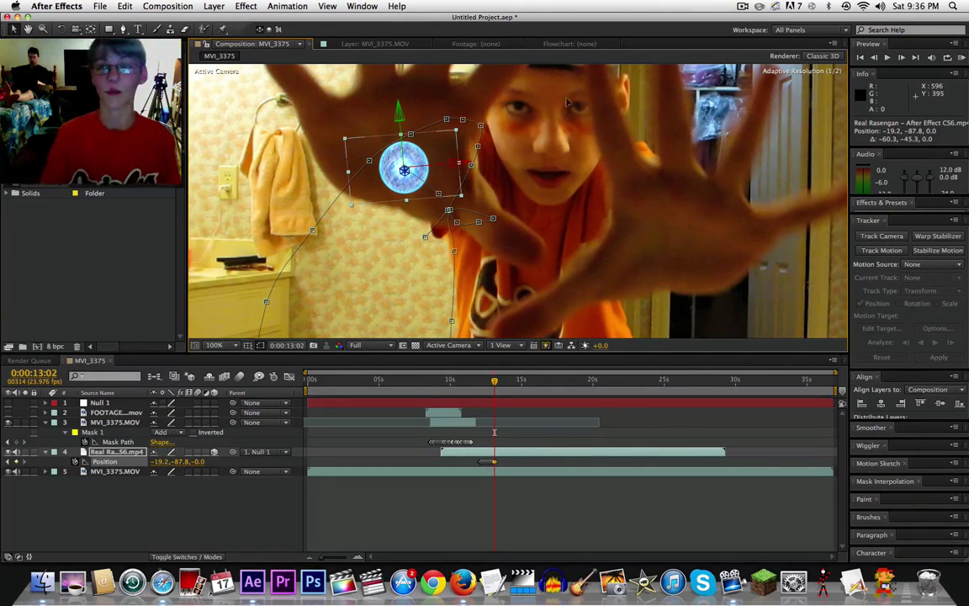
pyautogui.moveTo(440, 158); pyautogui.dragTo(538, 92)
pyautogui.click(741, 7)
pyautogui.click(521, 58)
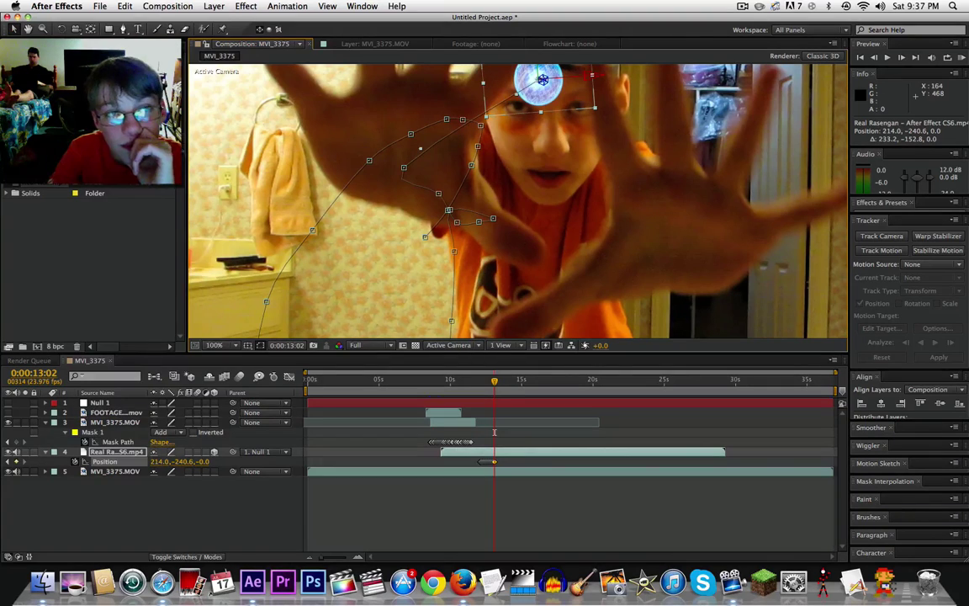
pyautogui.click(99, 5)
pyautogui.moveTo(206, 103)
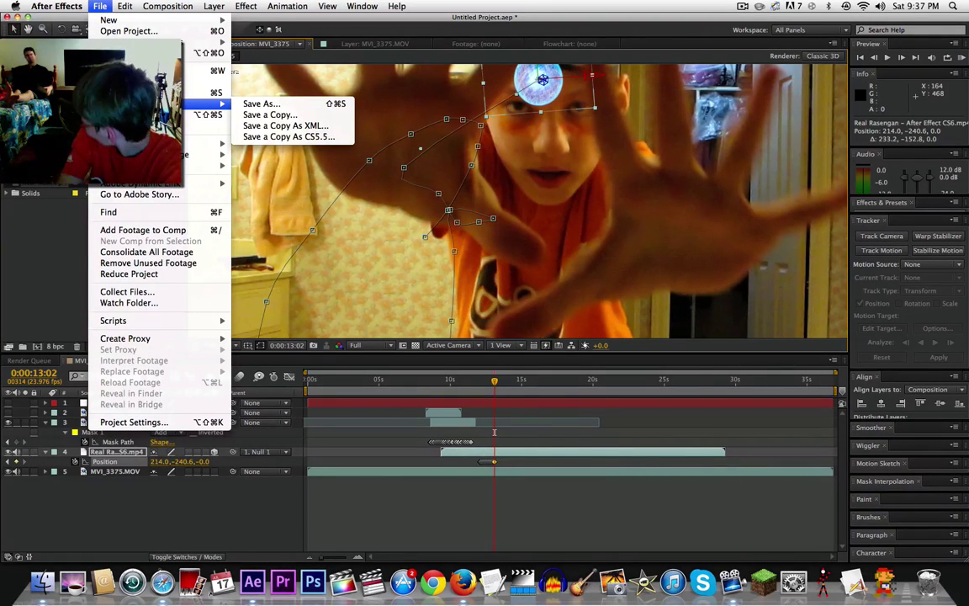
pyautogui.click(46, 212)
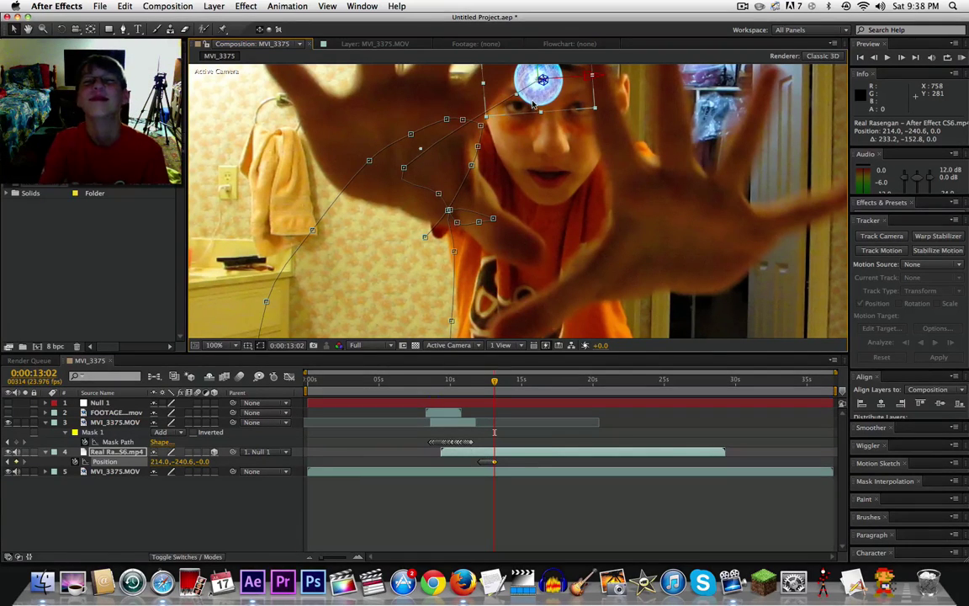
# - Keyframe the Rasengan ball's Position at about -11.1, -135.5 on frame 0:00:13:02 and about -28.2, -166.6 on frame 0:00:13:03
pyautogui.click(532, 107)
pyautogui.moveTo(532, 107); pyautogui.dragTo(413, 157)
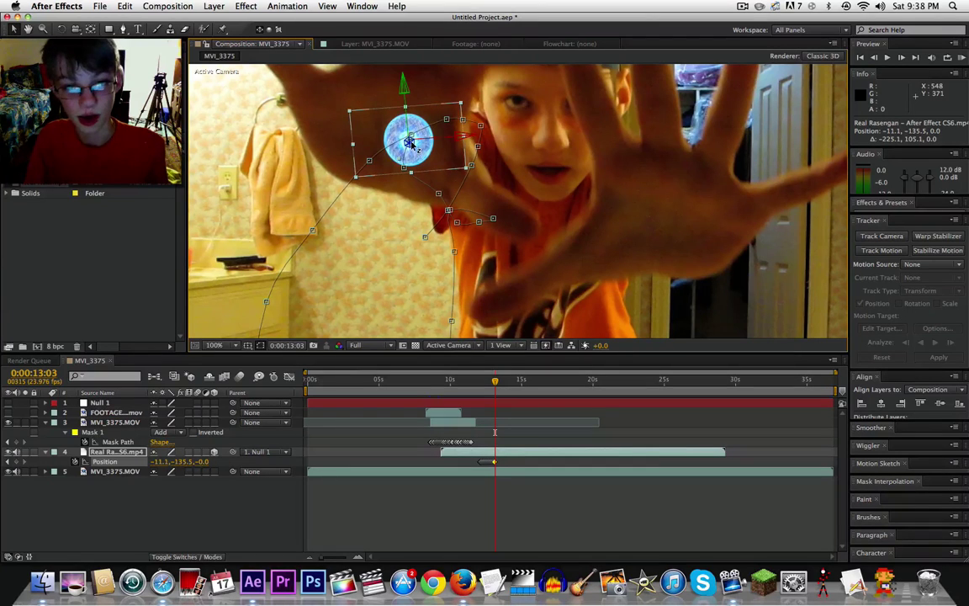
pyautogui.moveTo(410, 143); pyautogui.dragTo(399, 126)
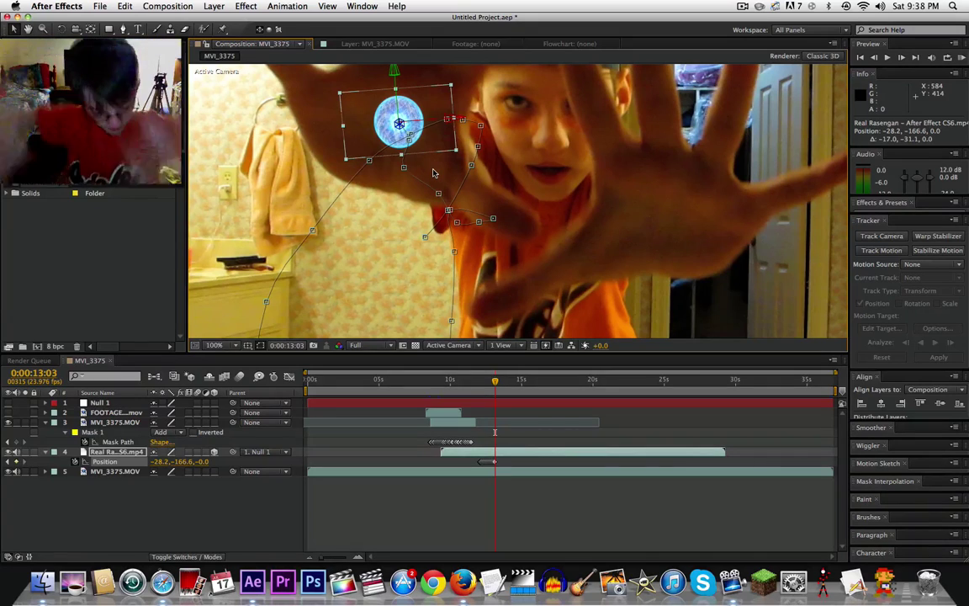
# - Keyframe the Rasengan ball's Position at about -42.5, -167.7 on frame 0:00:13:04 and about -49.5, -174.7 on frame 0:00:13:05
pyautogui.press('pagedown')
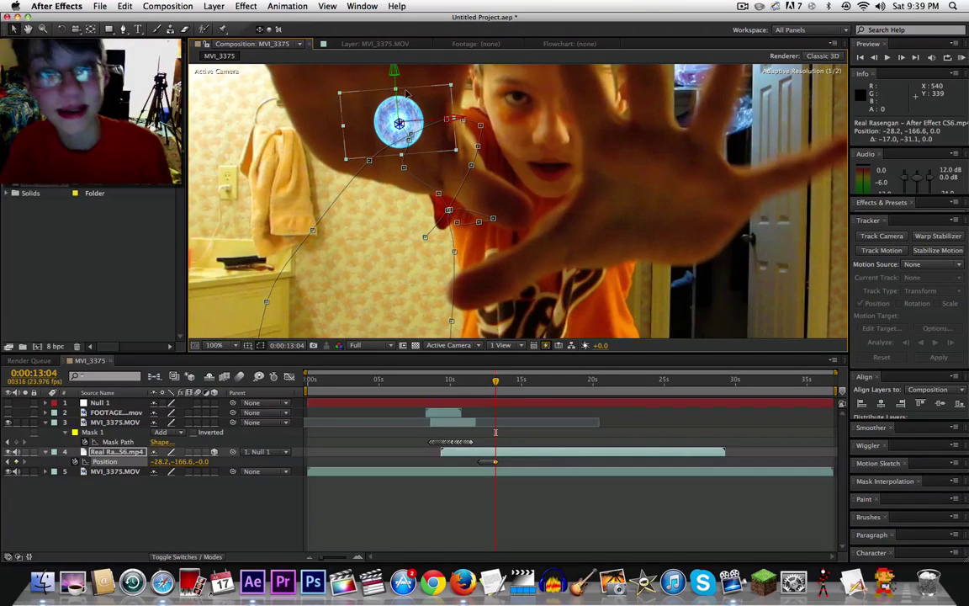
pyautogui.moveTo(405, 124); pyautogui.dragTo(358, 111)
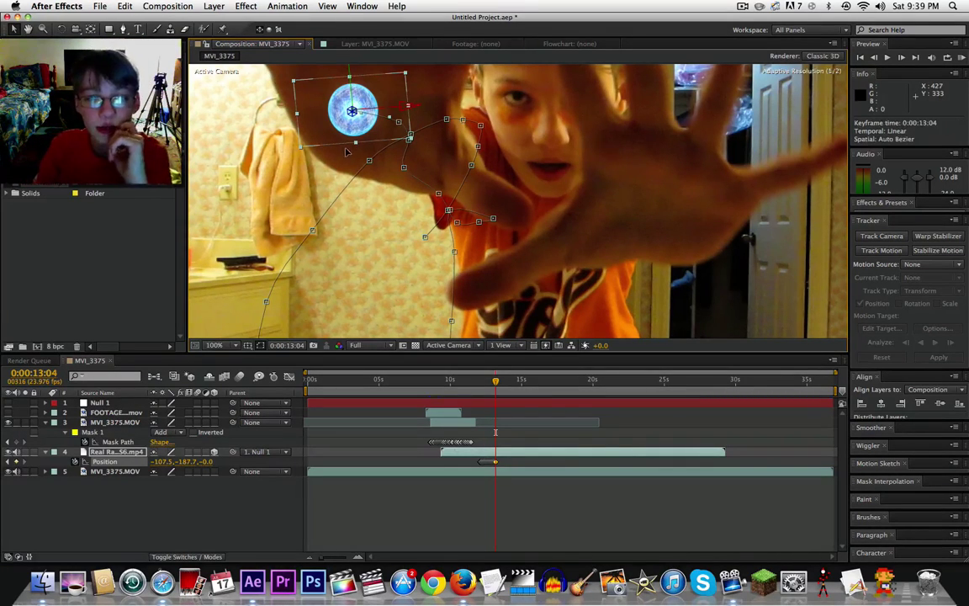
pyautogui.moveTo(345, 129); pyautogui.dragTo(379, 138)
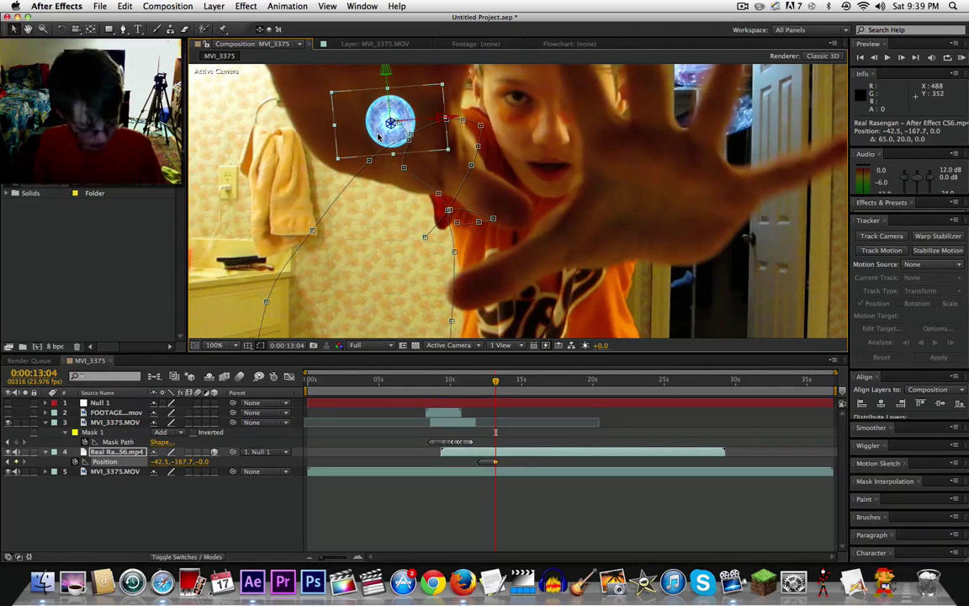
pyautogui.press('pagedown')
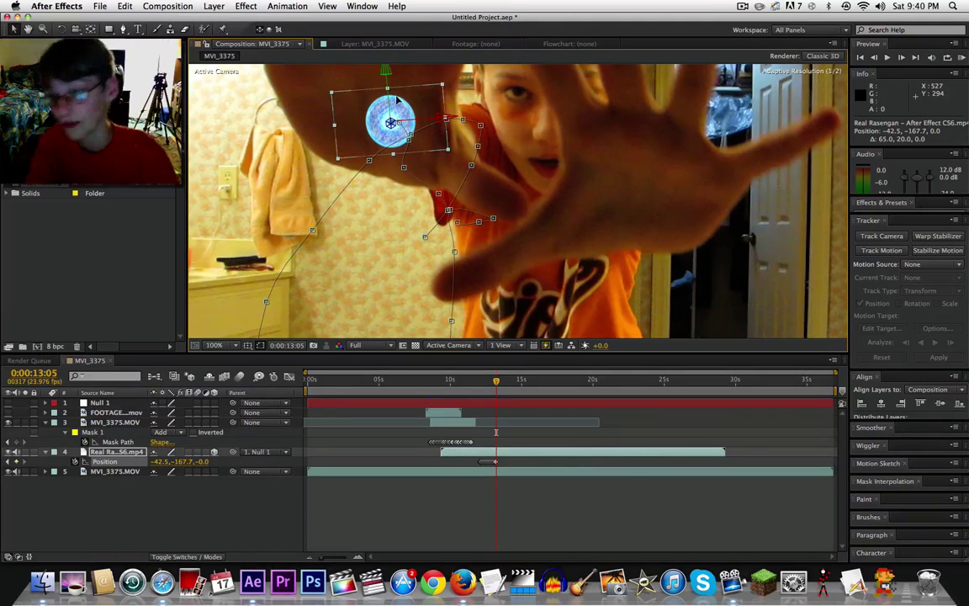
pyautogui.moveTo(402, 104); pyautogui.dragTo(397, 99)
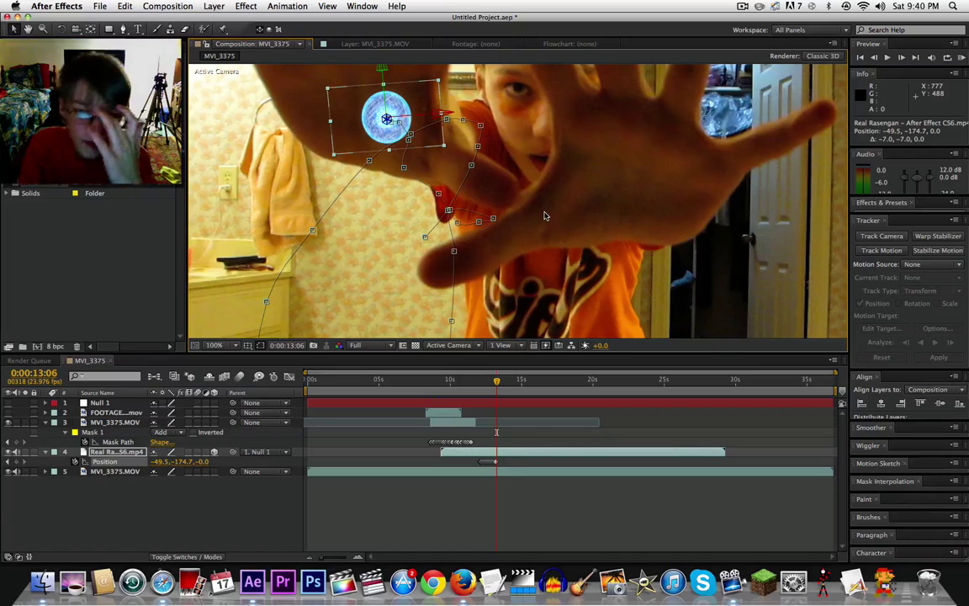
# - Keyframe the Rasengan ball's Position at about -93.7, -216.9 on frame 0:00:13:06
pyautogui.press(',')
pyautogui.press(',')
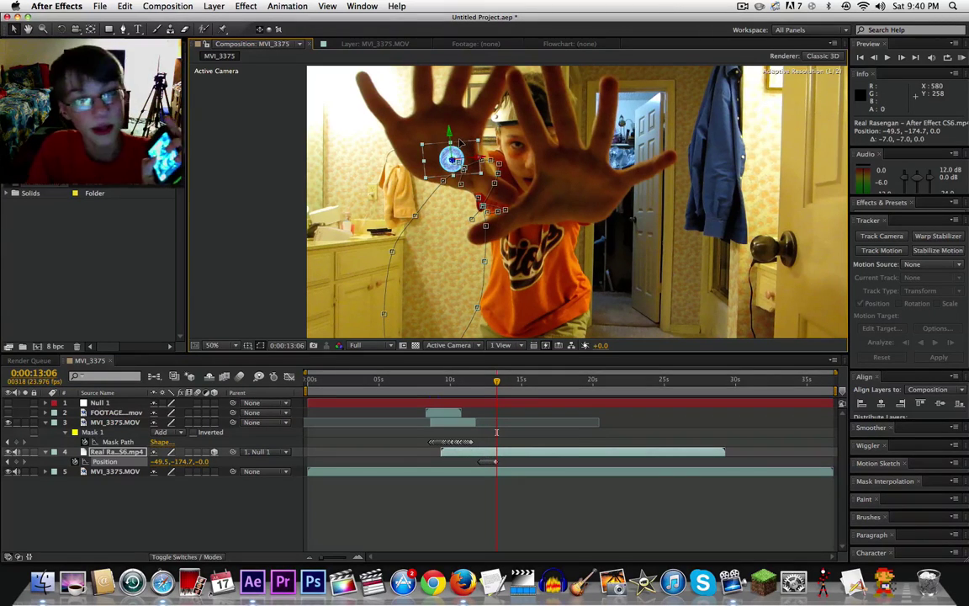
pyautogui.moveTo(460, 145)
pyautogui.mouseDown()
pyautogui.moveTo(438, 124)
pyautogui.moveTo(465, 148)
pyautogui.mouseUp()
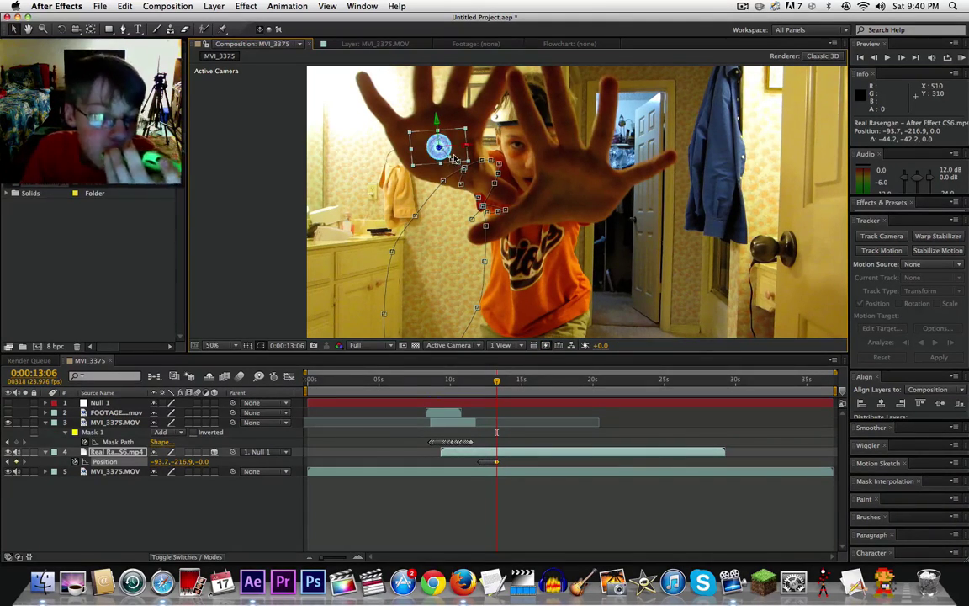
pyautogui.press('.')
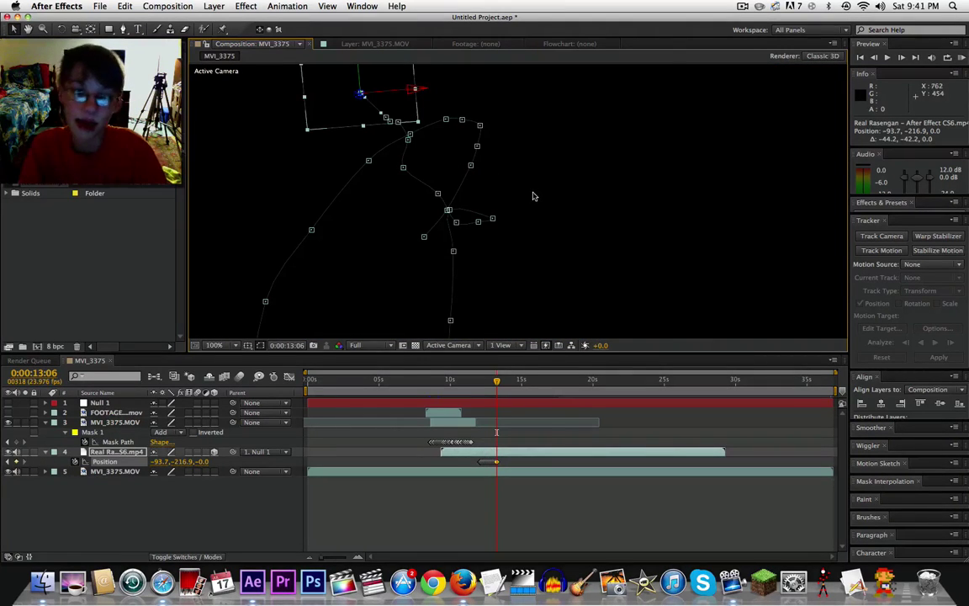
pyautogui.press(',')
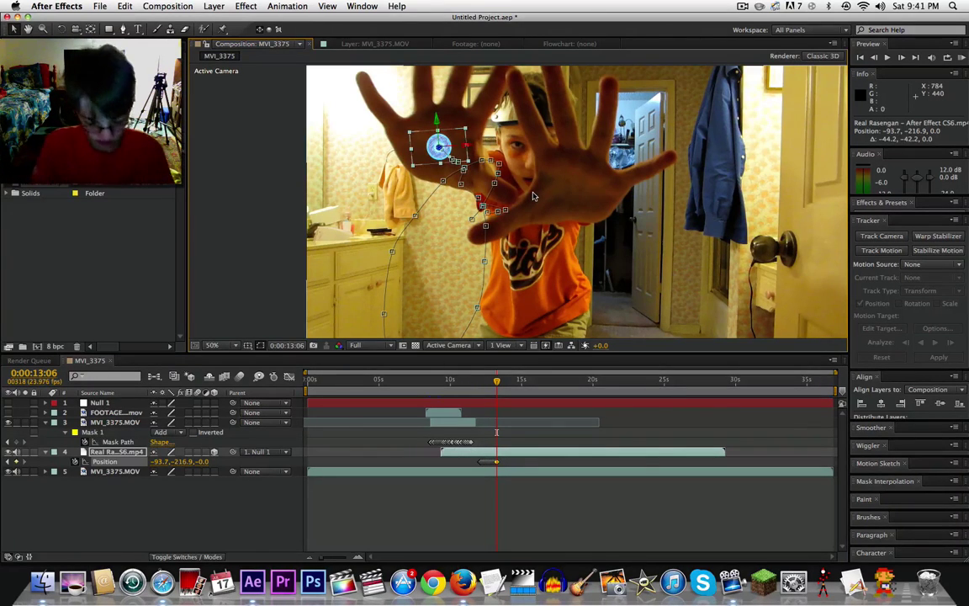
# - Advance three frames and keyframe the Rasengan ball's Position at about -115.8, -271.0 on frame 0:00:13:09
pyautogui.press('pagedown')
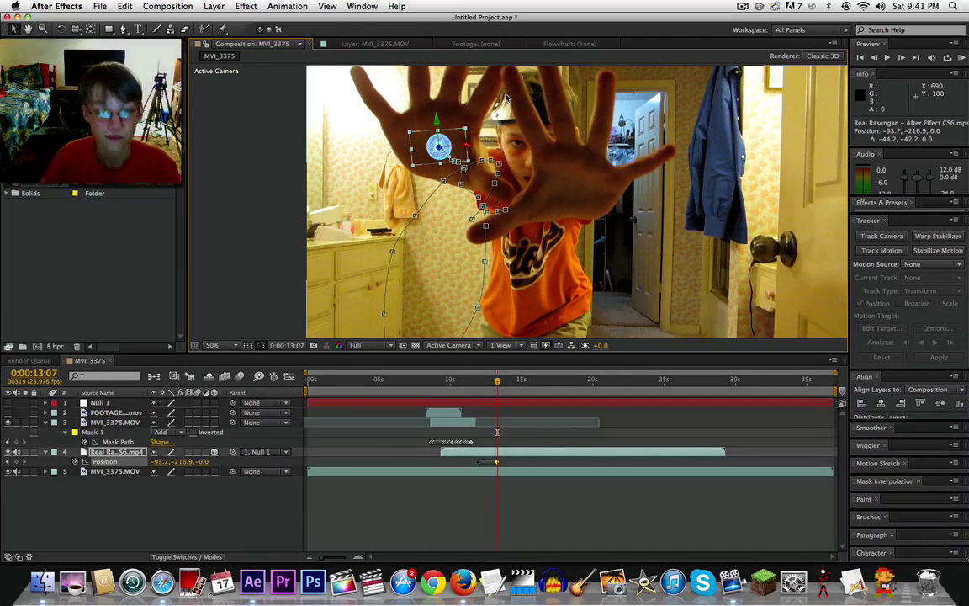
pyautogui.press('pagedown')
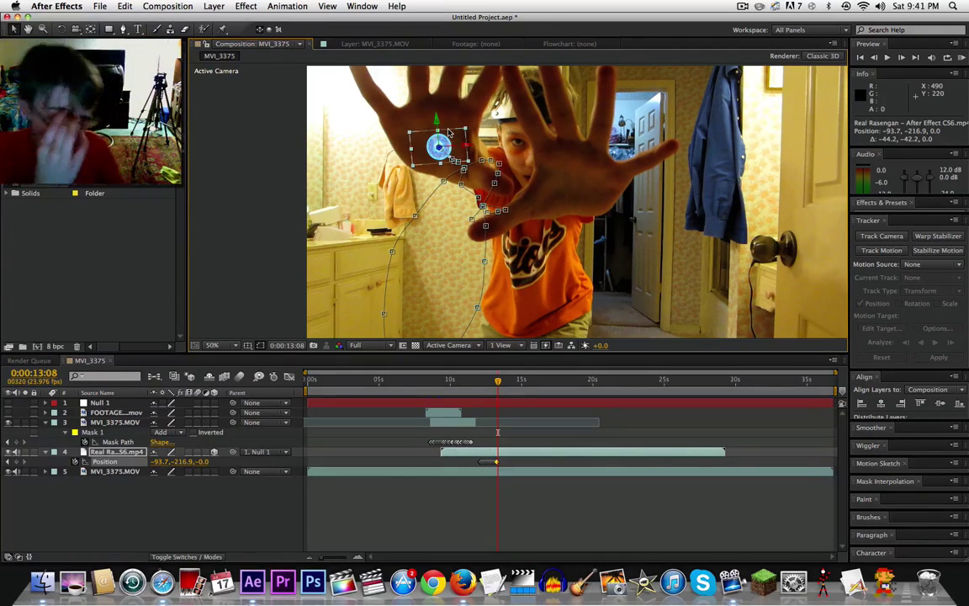
pyautogui.press('pagedown')
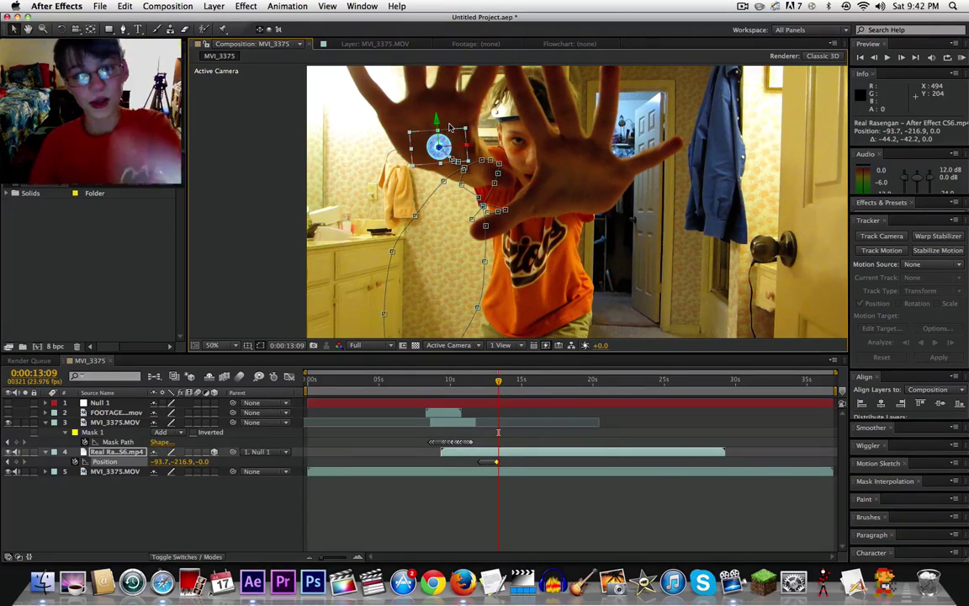
pyautogui.moveTo(452, 135); pyautogui.dragTo(444, 156)
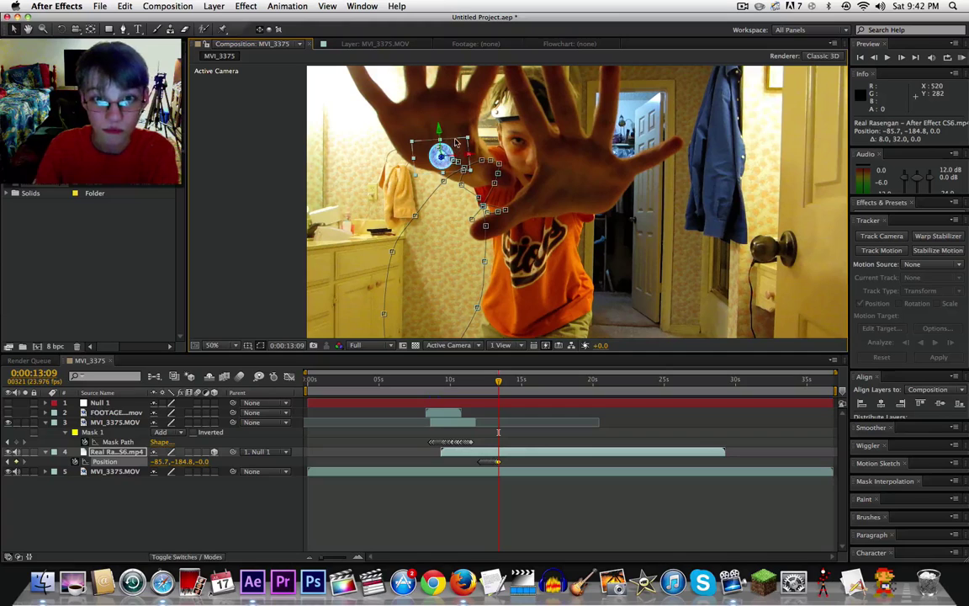
pyautogui.click(449, 126)
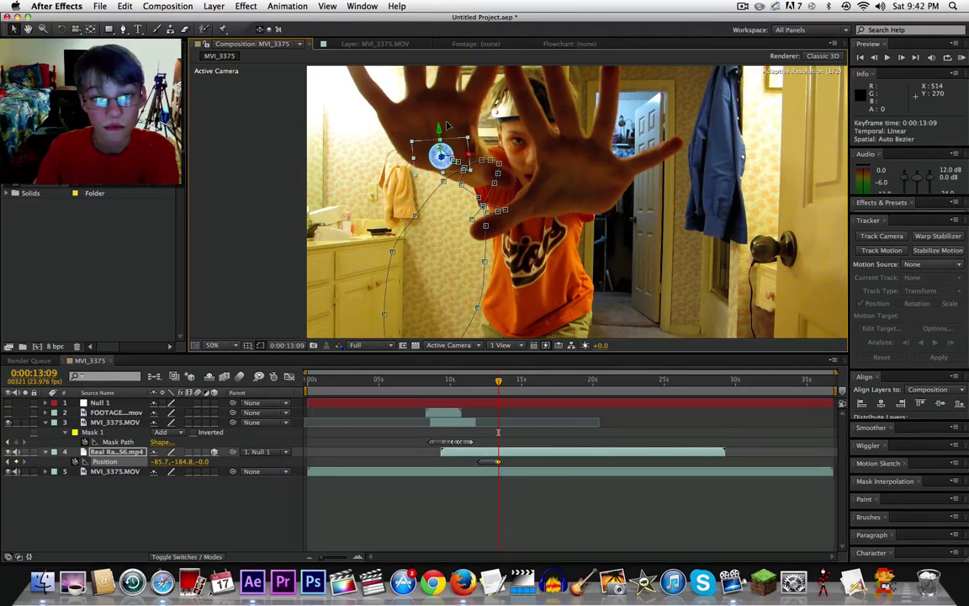
pyautogui.moveTo(449, 126); pyautogui.dragTo(448, 124)
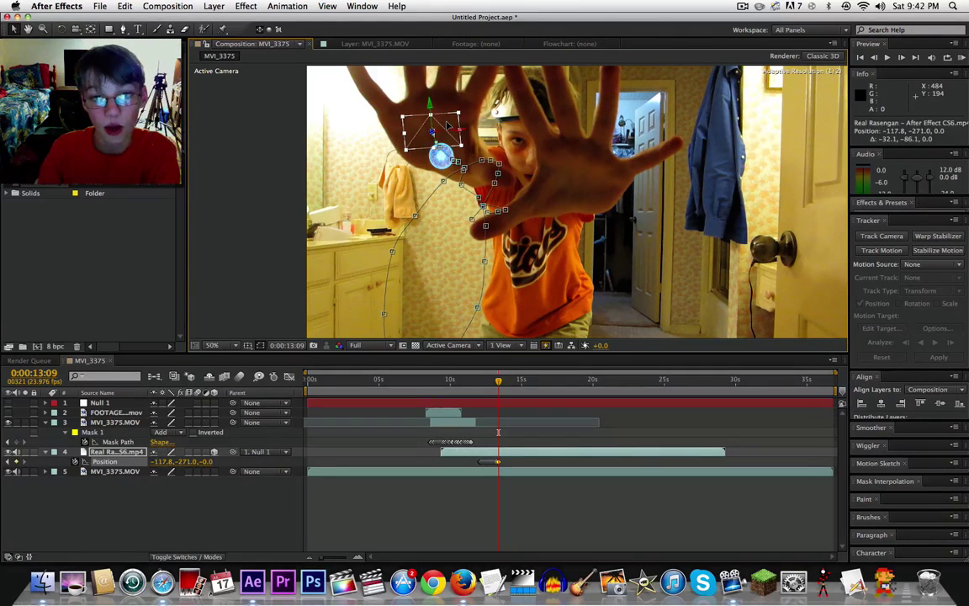
pyautogui.moveTo(448, 124); pyautogui.dragTo(449, 126)
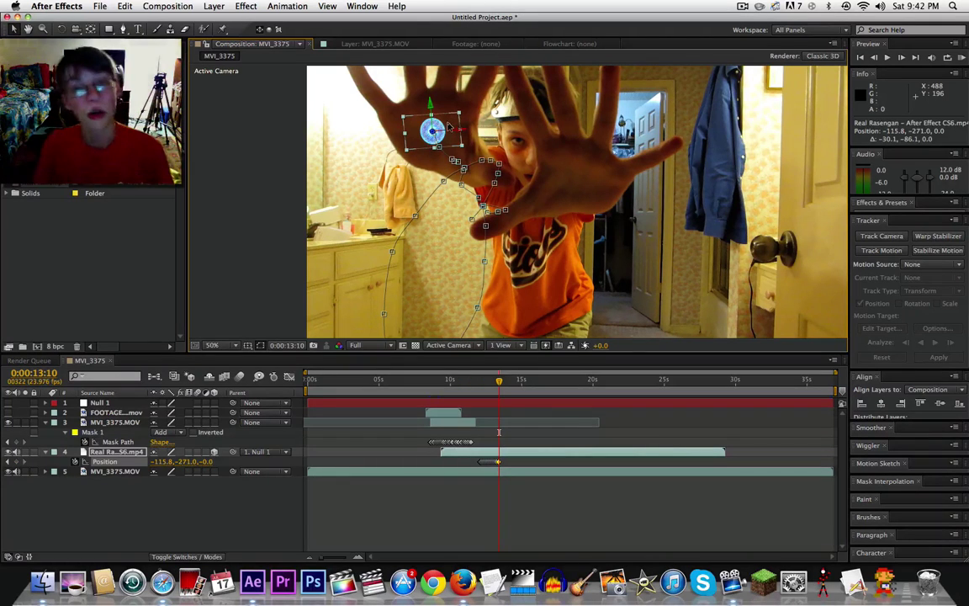
# - Advance two frames and keyframe the Rasengan ball's Position at about -143.8, -297.0 on frame 0:00:13:11
pyautogui.press('pagedown')
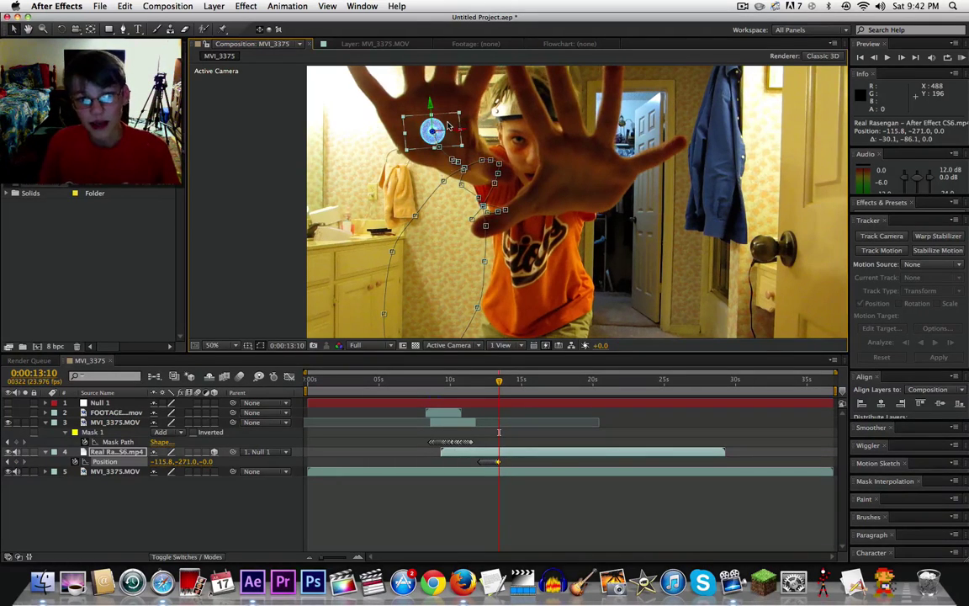
pyautogui.press('pagedown')
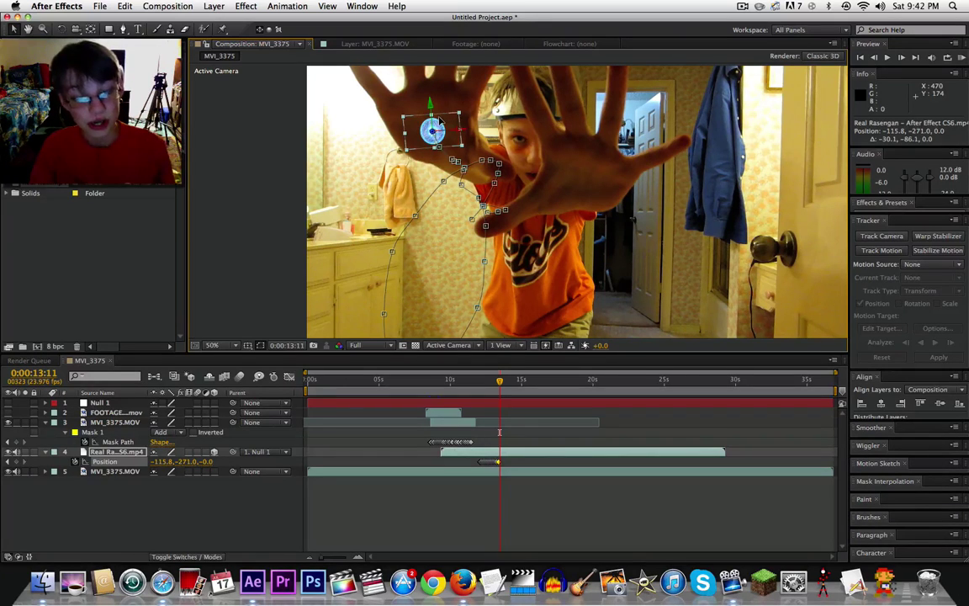
pyautogui.moveTo(445, 129); pyautogui.dragTo(438, 122)
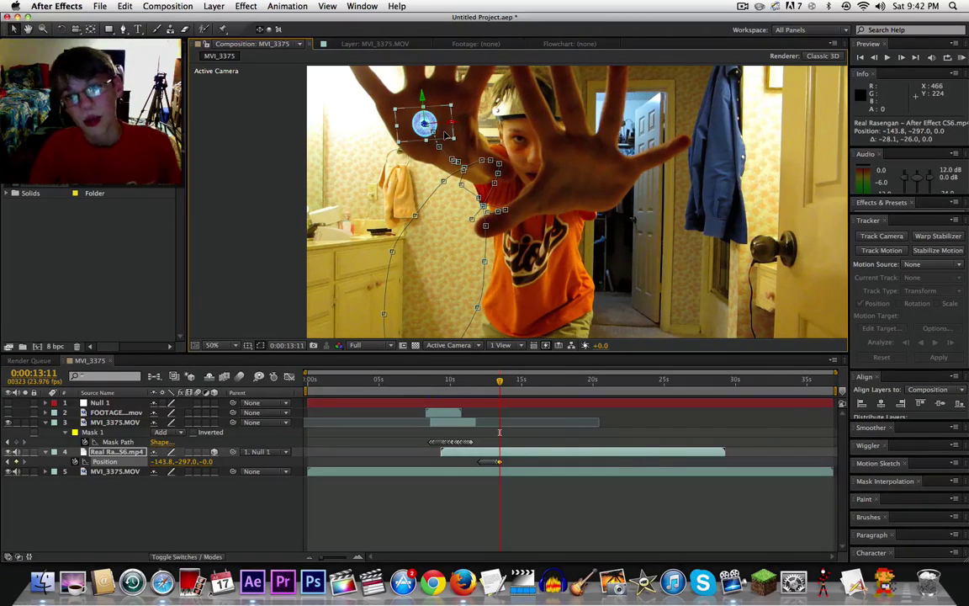
# - Adjust the Rasengan ball's Position to about -133.8, -295.0 and keyframe it at about -109.6, -299.1 on frame 0:00:13:14
pyautogui.moveTo(445, 133); pyautogui.dragTo(447, 134)
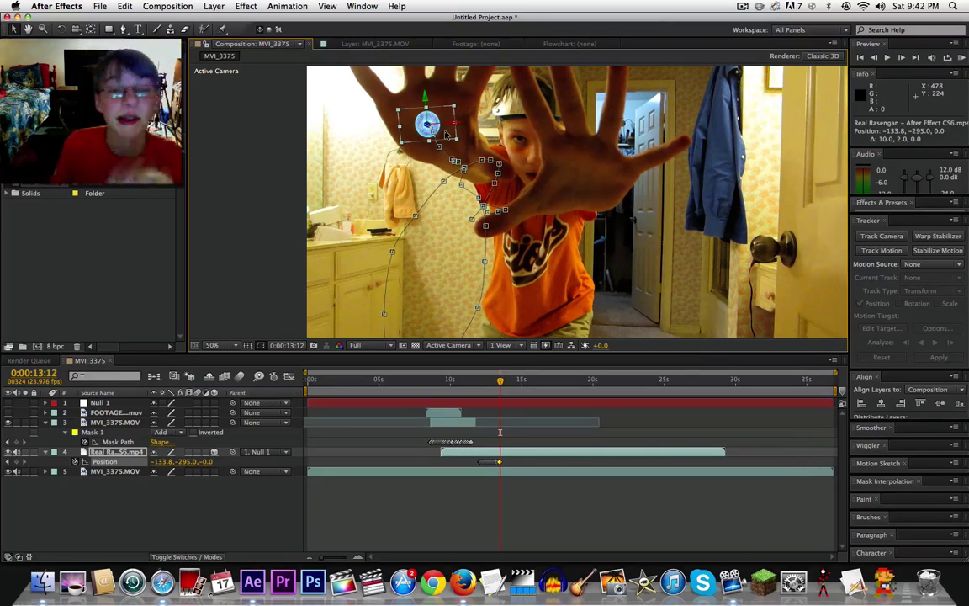
pyautogui.press('pagedown')
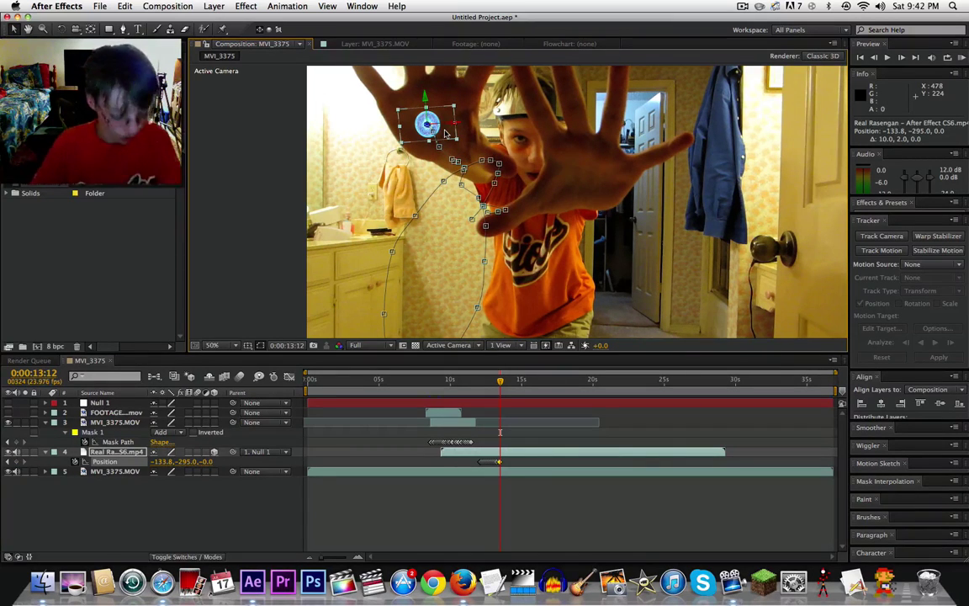
pyautogui.press('pagedown')
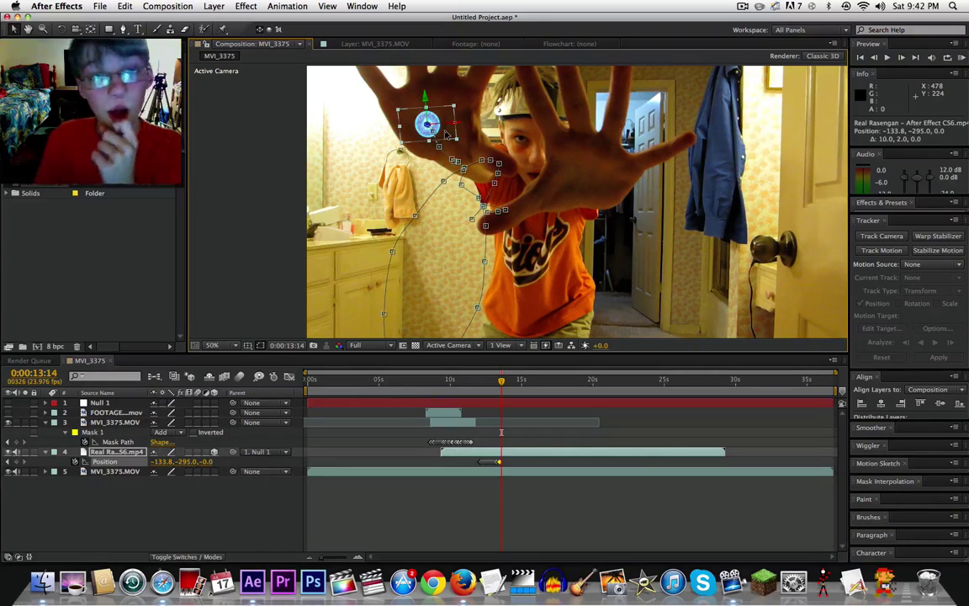
pyautogui.press('pagedown')
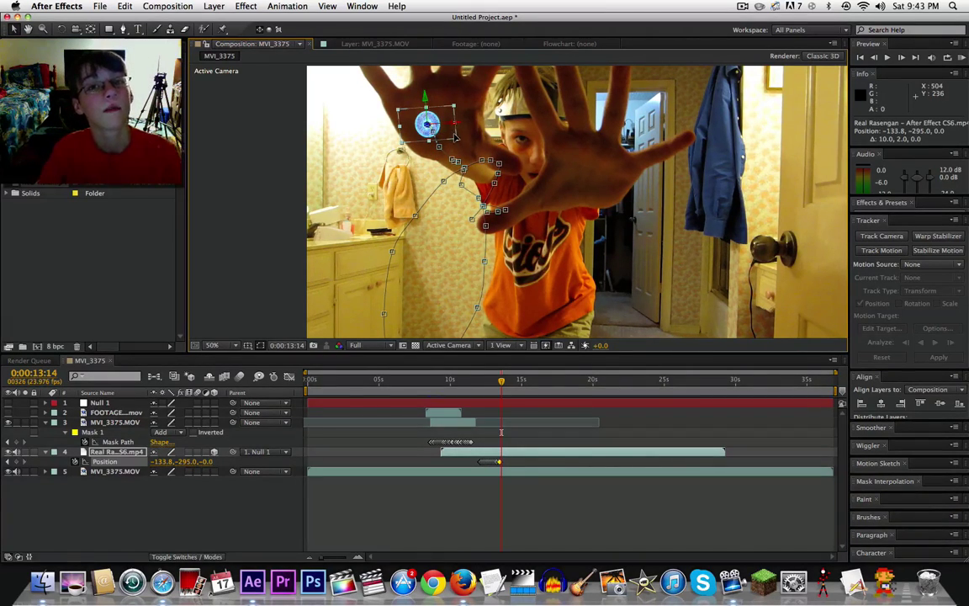
pyautogui.moveTo(457, 133); pyautogui.dragTo(463, 130)
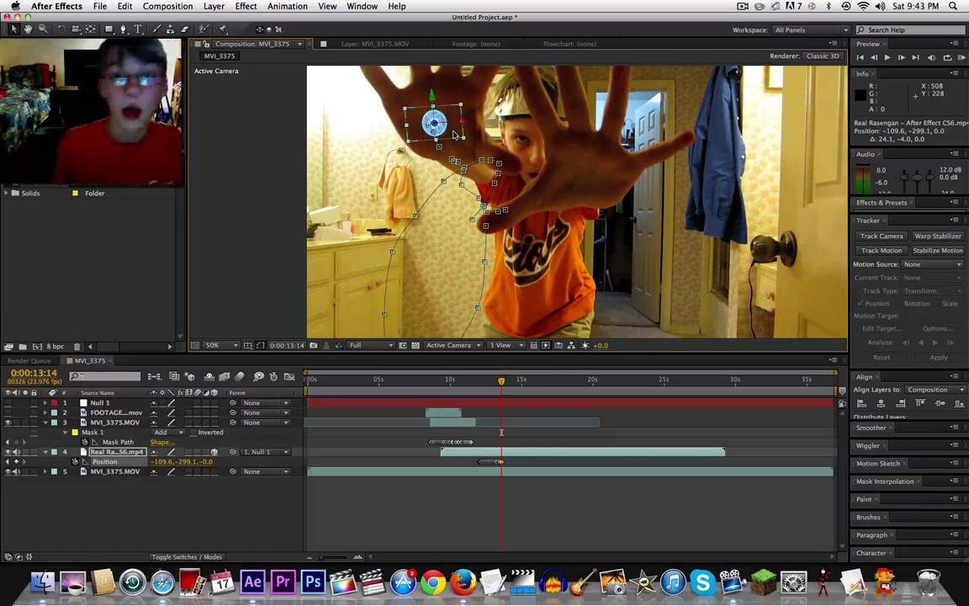
# - Advance two frames and keyframe the Rasengan ball's Position at about -59.5, -283.0 on frame 0:00:13:16
pyautogui.press('pagedown')
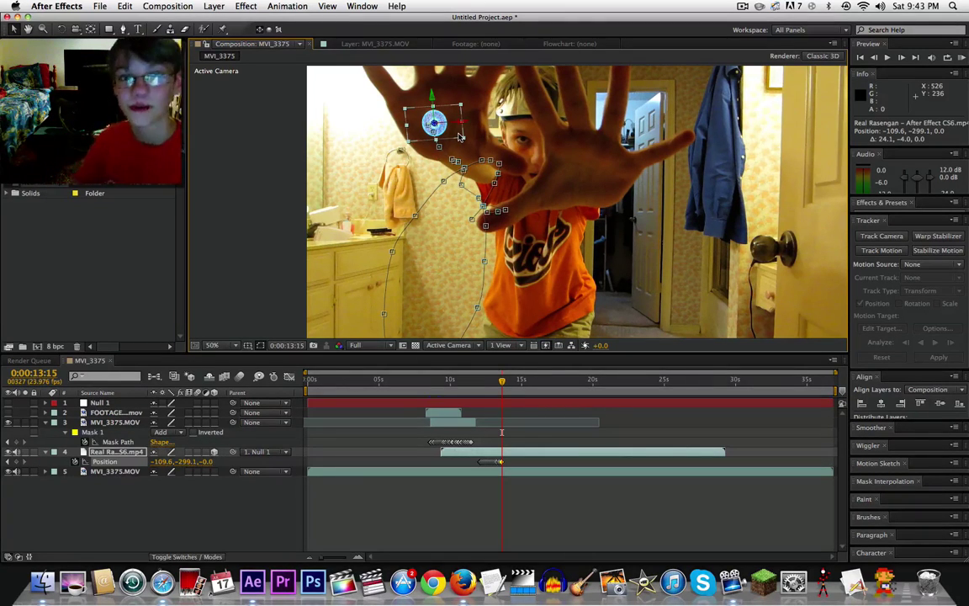
pyautogui.press('pagedown')
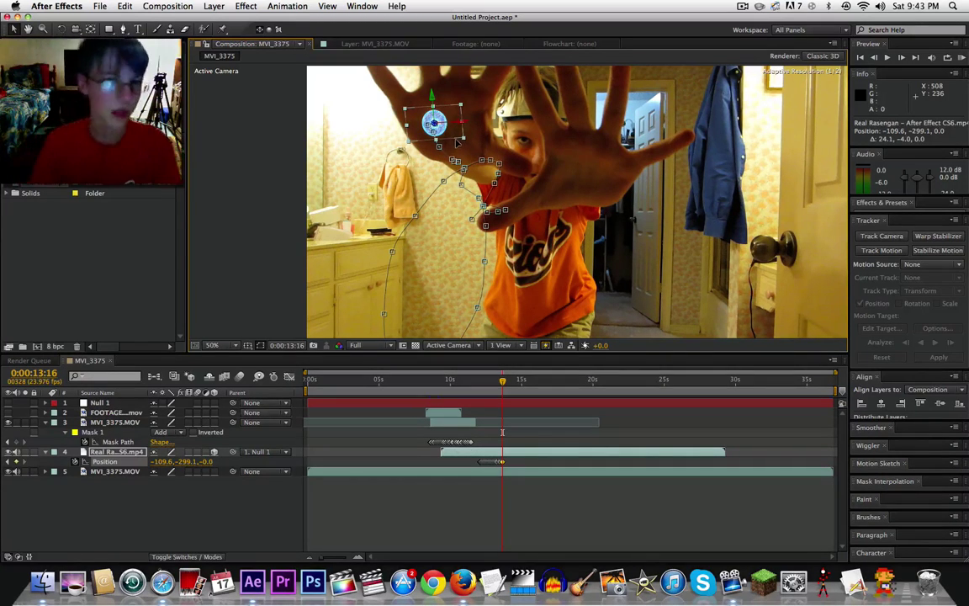
pyautogui.moveTo(445, 133); pyautogui.dragTo(460, 138)
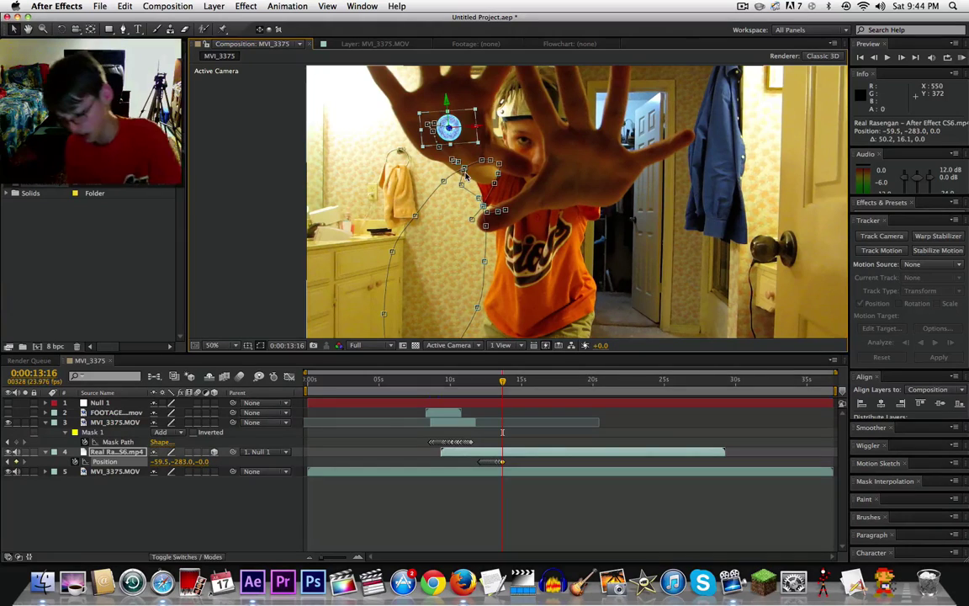
# - Advance to frame 0:00:14:01 and keyframe the Rasengan ball's Position at about -43.4, -317.2 over the palm
pyautogui.press('pagedown')
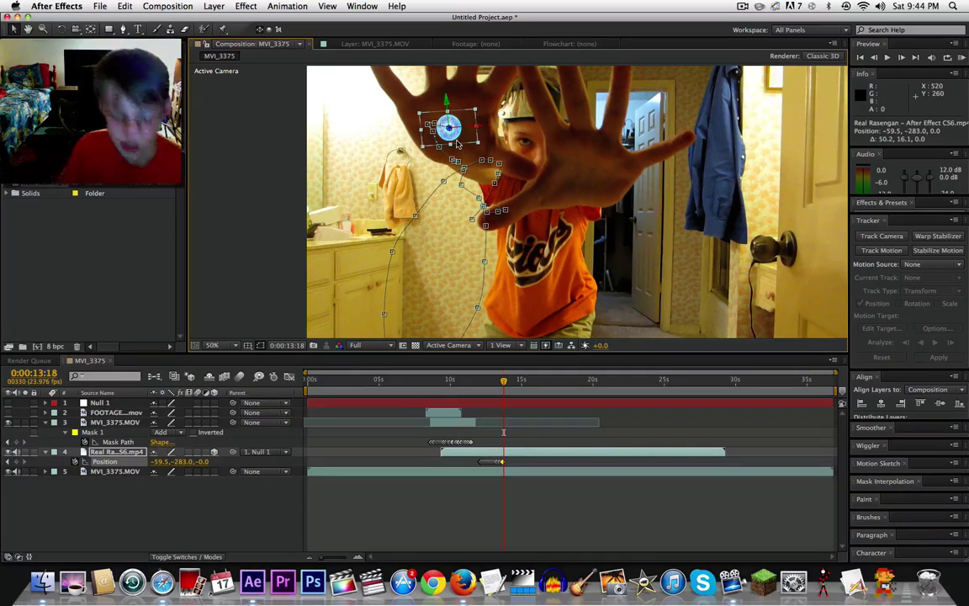
pyautogui.press('pagedown')
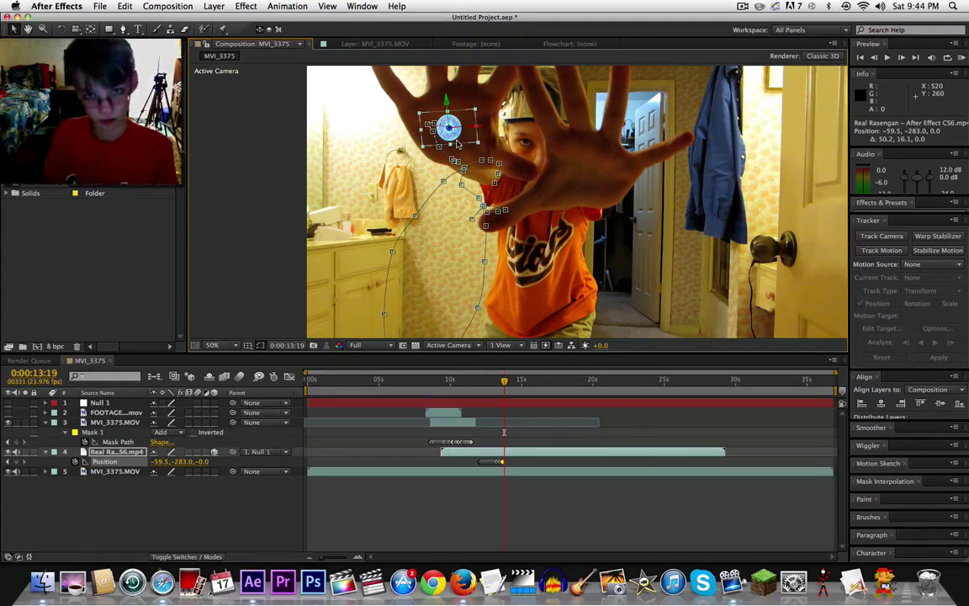
pyautogui.press('pagedown')
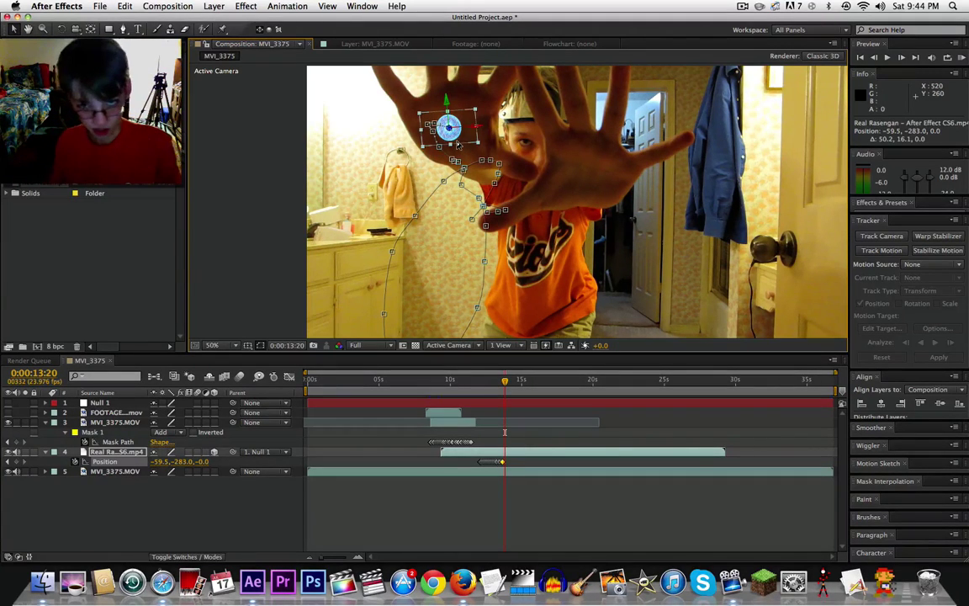
pyautogui.press('pagedown')
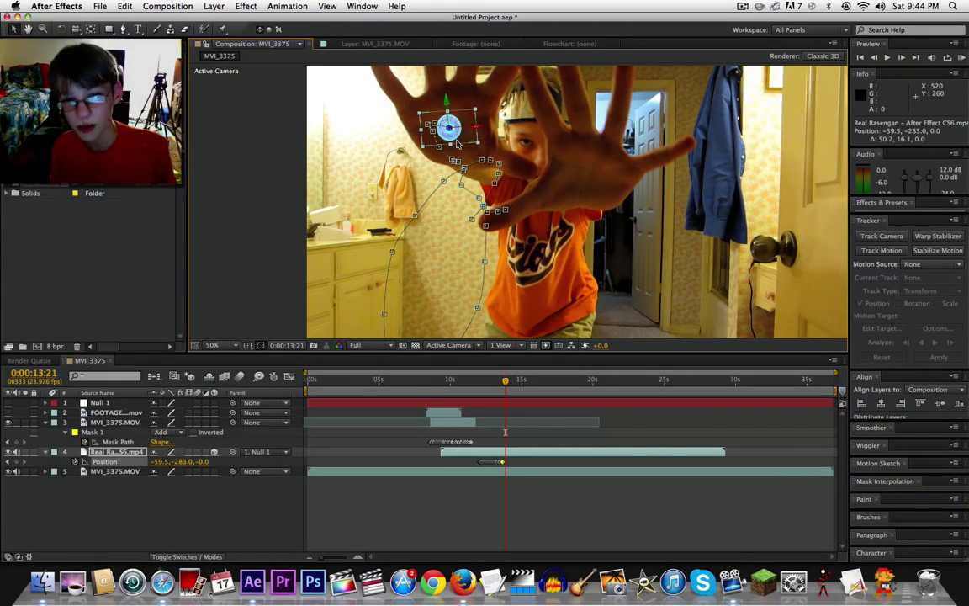
pyautogui.press('pagedown')
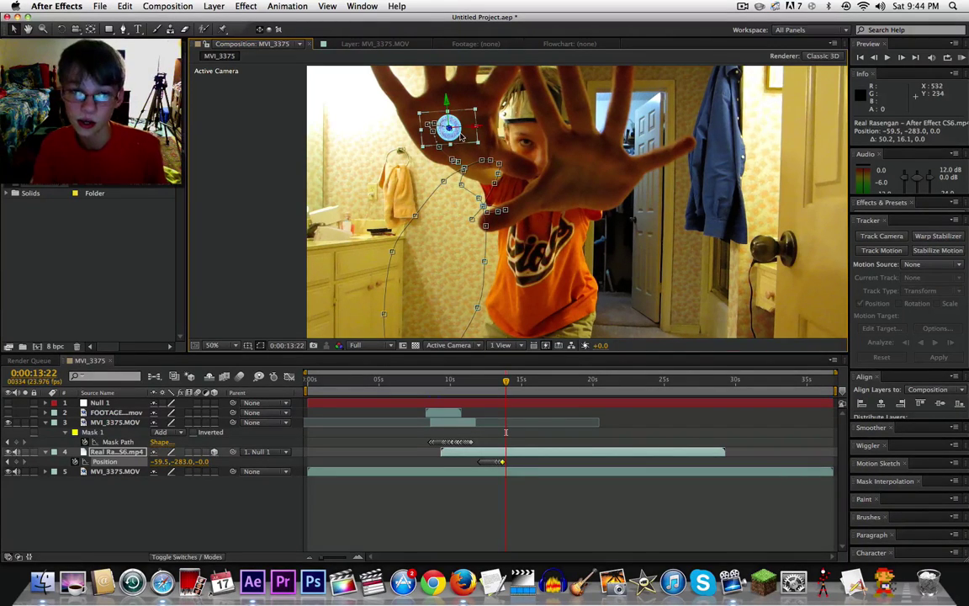
pyautogui.press('pagedown')
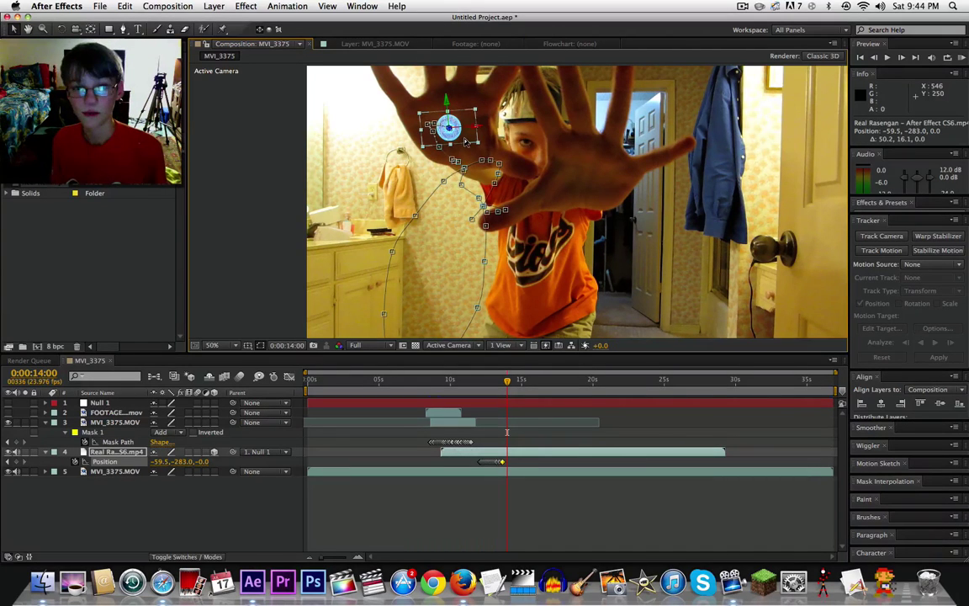
pyautogui.press('pagedown')
pyautogui.press('pagedown')
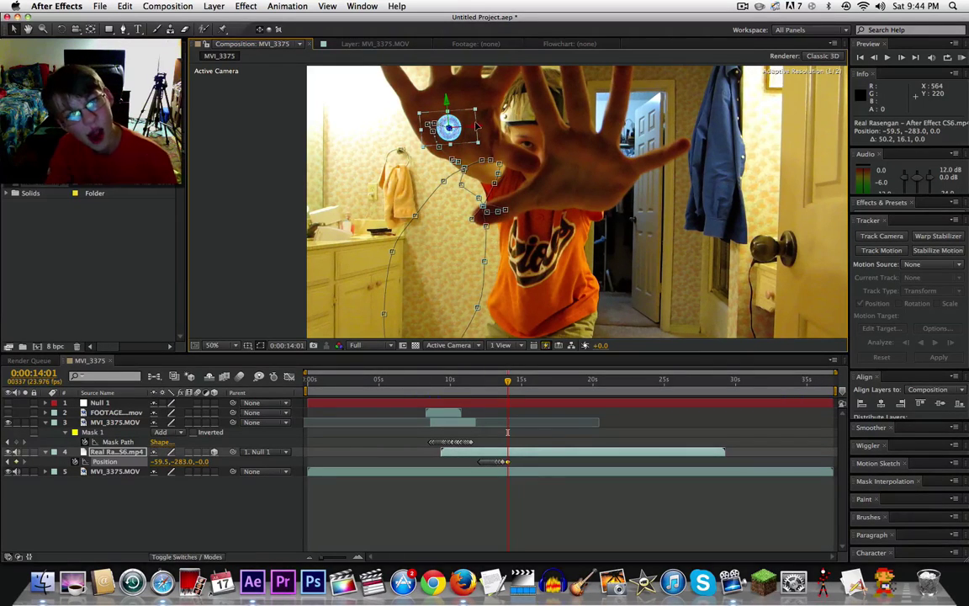
pyautogui.moveTo(476, 127)
pyautogui.mouseDown()
pyautogui.moveTo(484, 116)
pyautogui.moveTo(474, 130)
pyautogui.mouseUp()
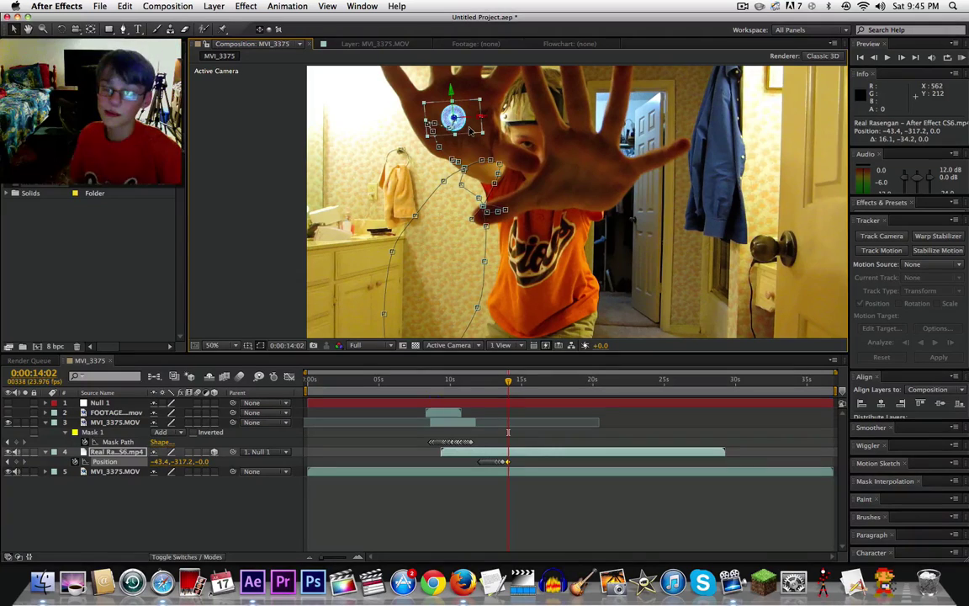
# - Play and scrub the footage between 0:00:13:17 and 0:00:14:05 to check where the Rasengan should end
pyautogui.press('pagedown')
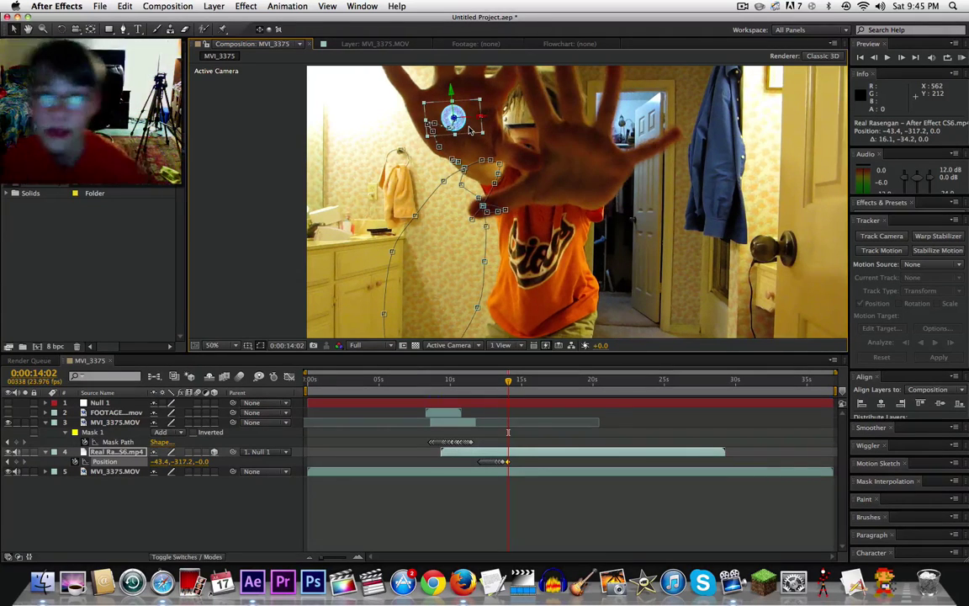
pyautogui.press('pagedown')
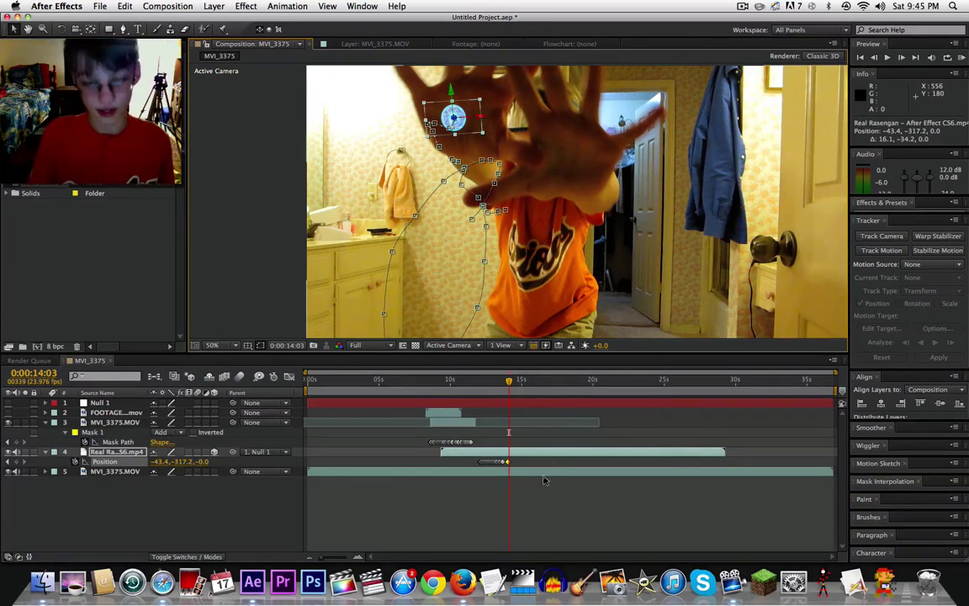
pyautogui.hotkey('shift', 'F5')
pyautogui.press('space')
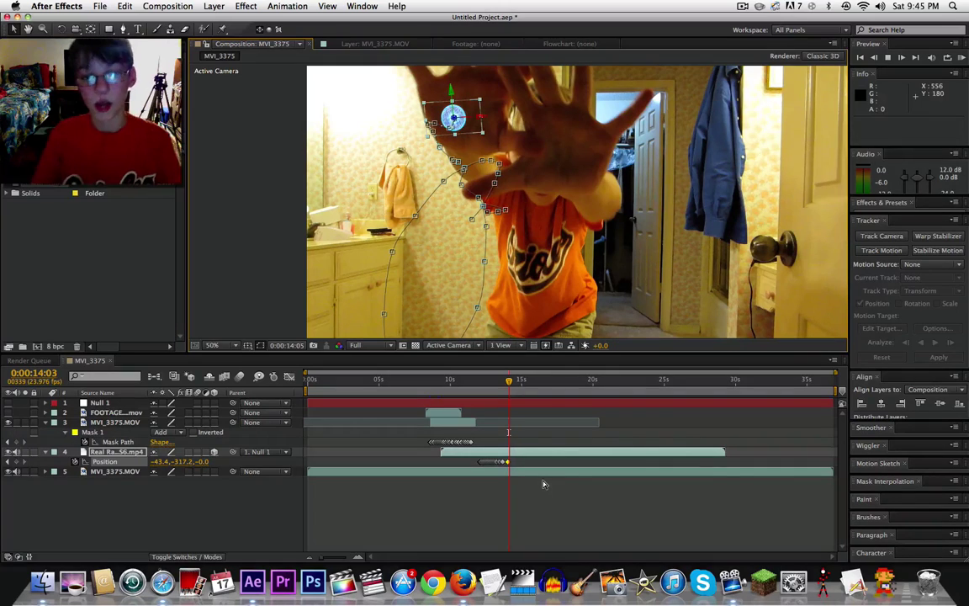
pyautogui.press('space')
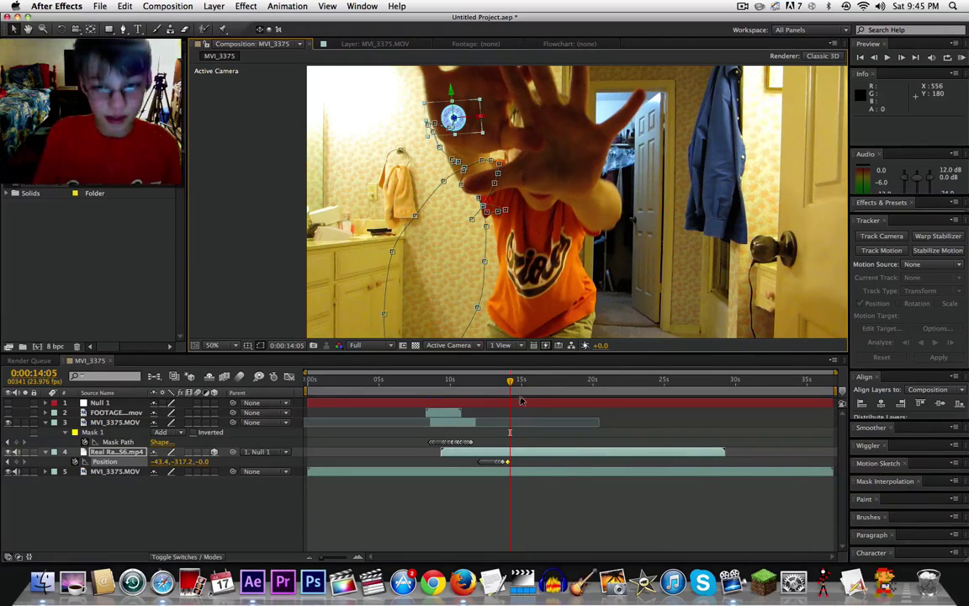
pyautogui.click(503, 384)
pyautogui.press('Up')
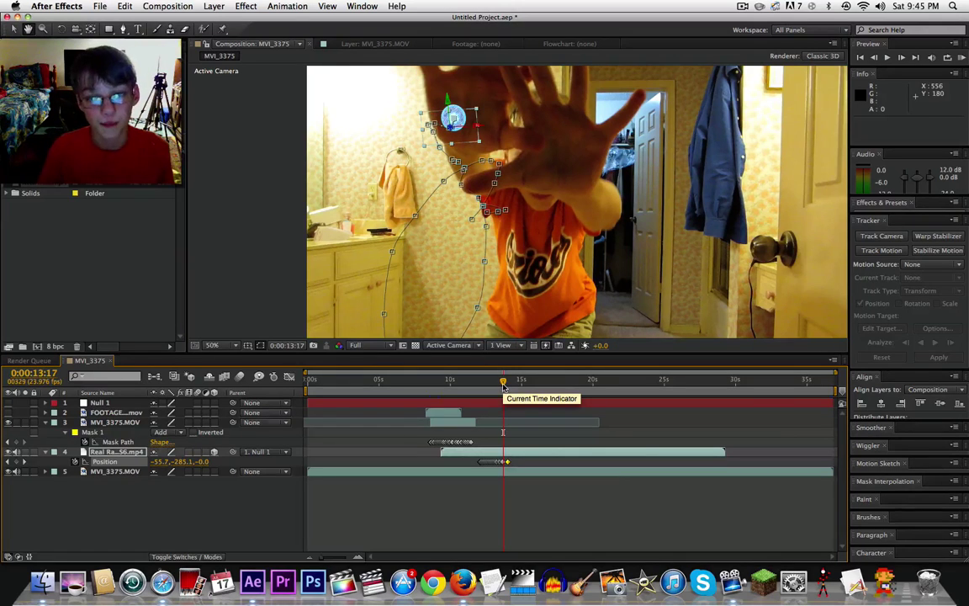
pyautogui.press('space')
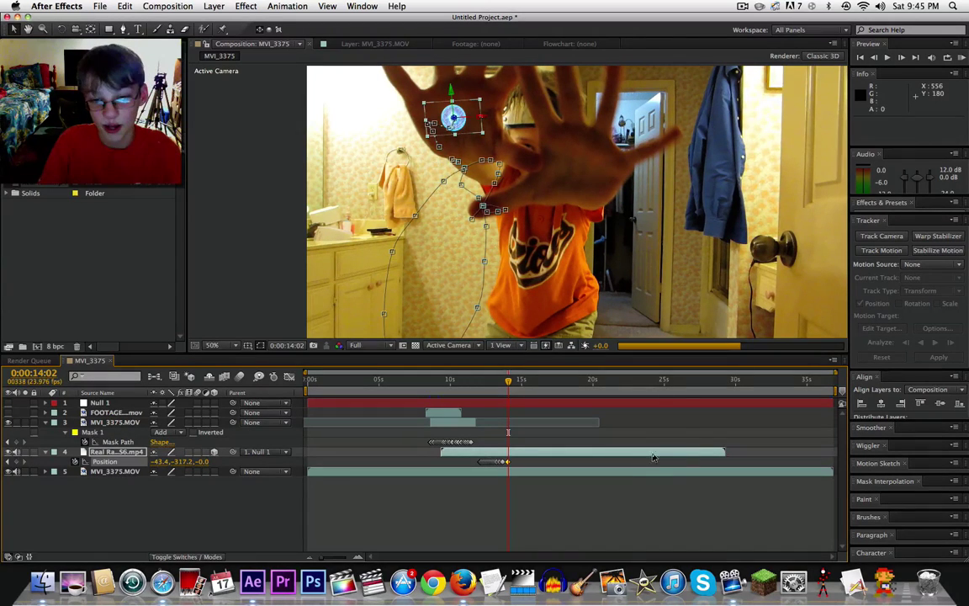
# - Trim the end of the Rasengan layer to an out point of 0:00:14:01, just before frame 0:00:14:02
pyautogui.moveTo(720, 452); pyautogui.dragTo(509, 461)
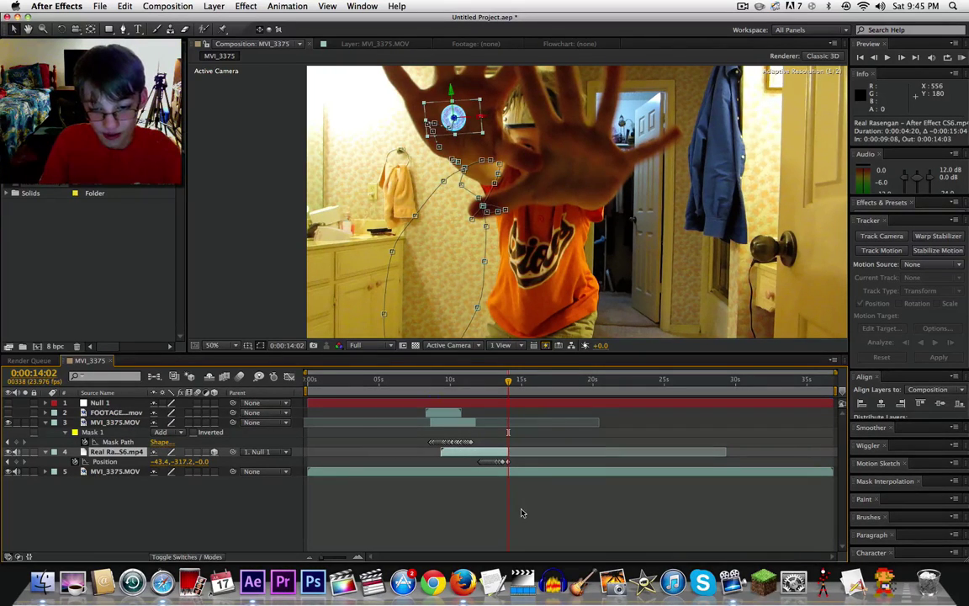
pyautogui.click(434, 441)
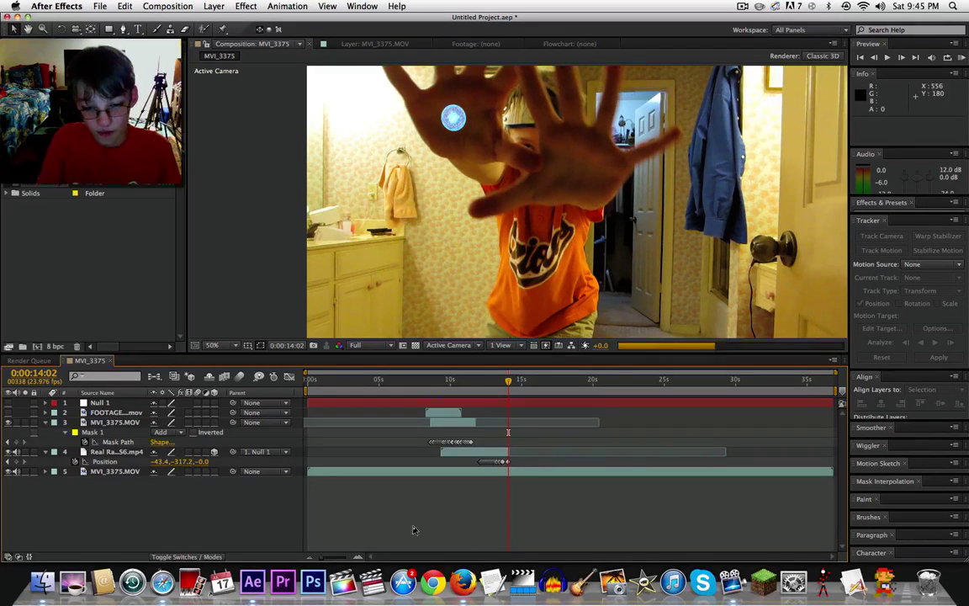
pyautogui.moveTo(330, 557); pyautogui.dragTo(349, 560)
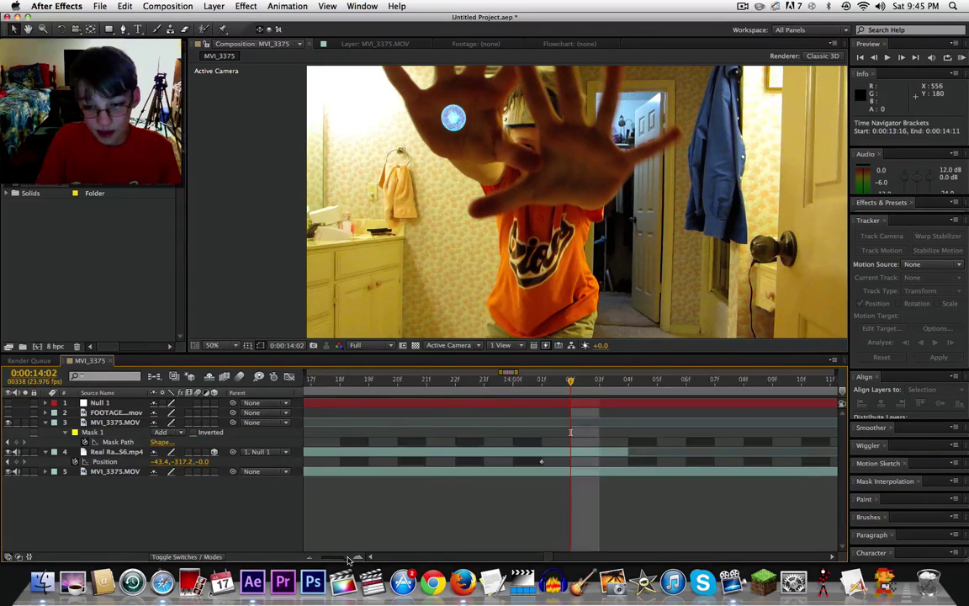
pyautogui.moveTo(628, 452); pyautogui.dragTo(573, 452)
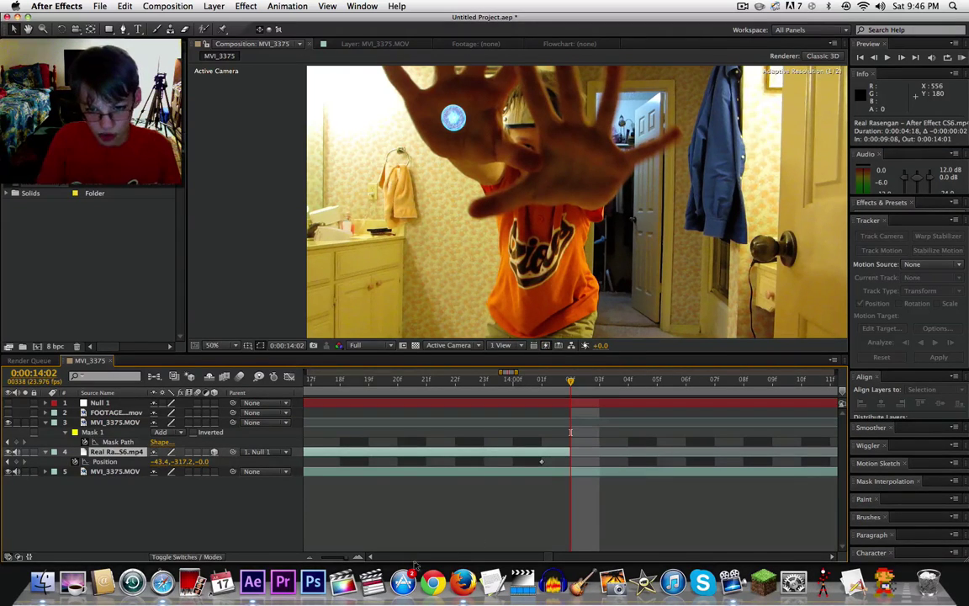
pyautogui.moveTo(349, 560); pyautogui.dragTo(313, 561)
# - Preview the composition from about 0:00:11:19 to check how the Rasengan follows the hand
pyautogui.press('KP_0')
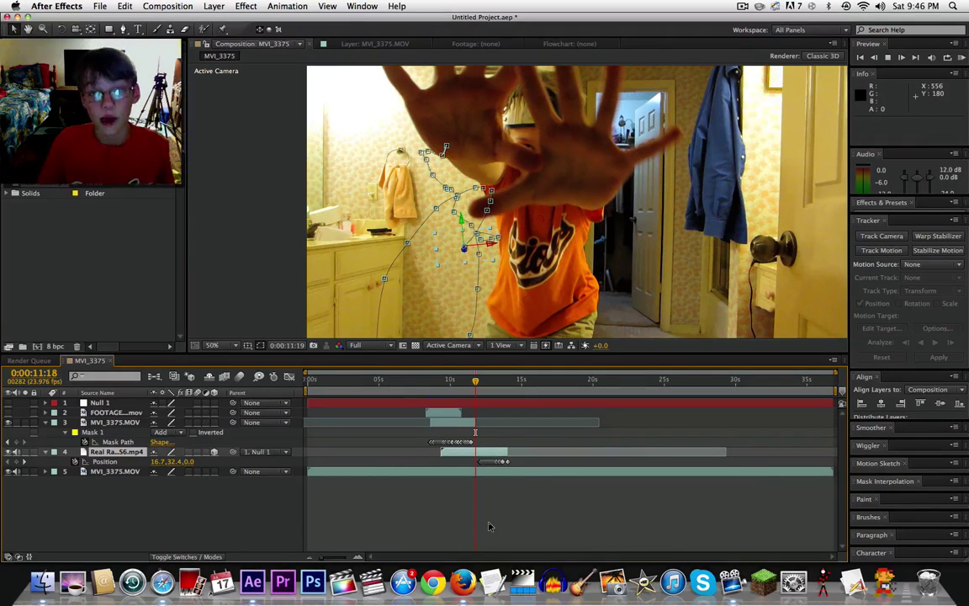
pyautogui.press('space')
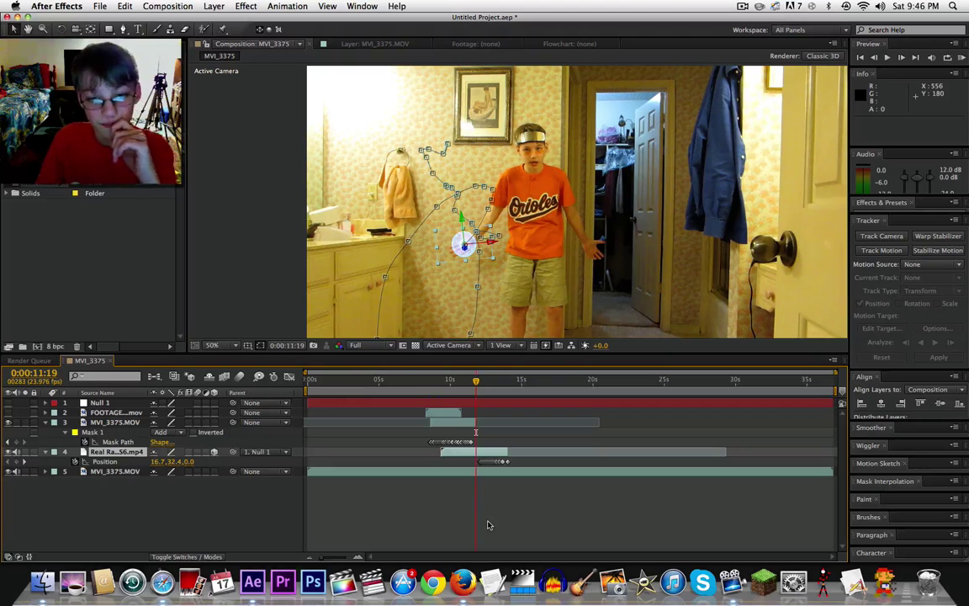
pyautogui.click(488, 525)
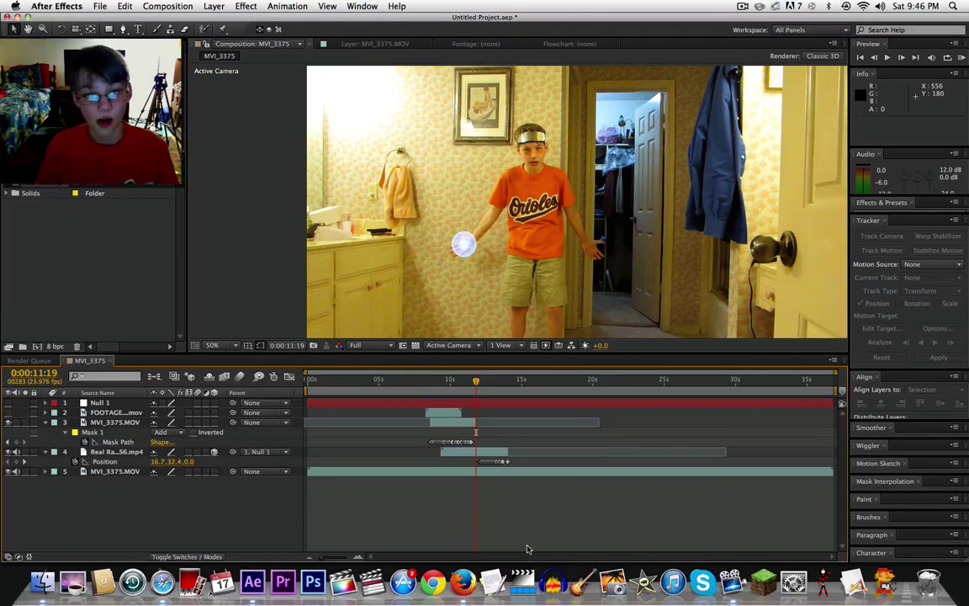
pyautogui.press('KP_0')
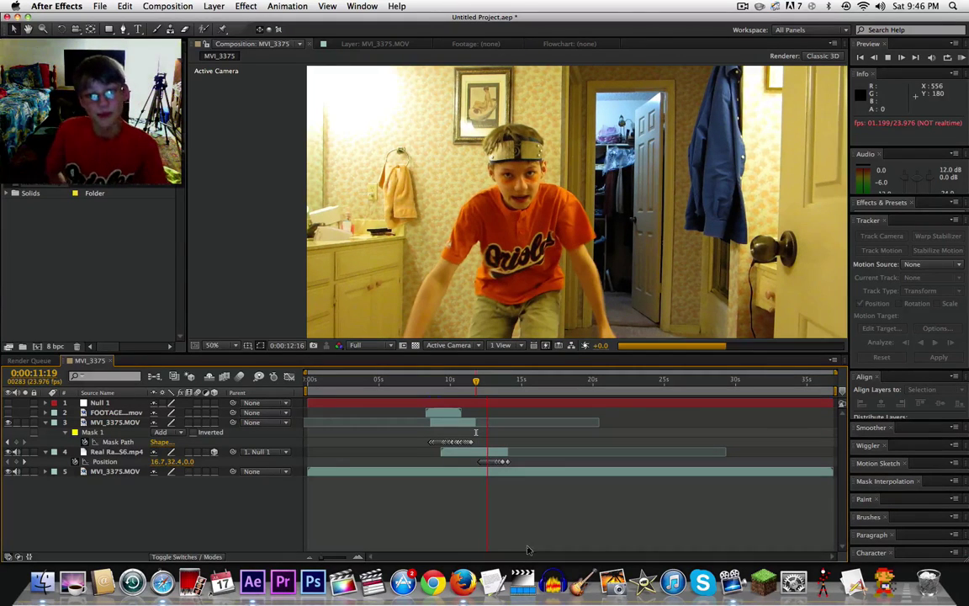
pyautogui.press('space')
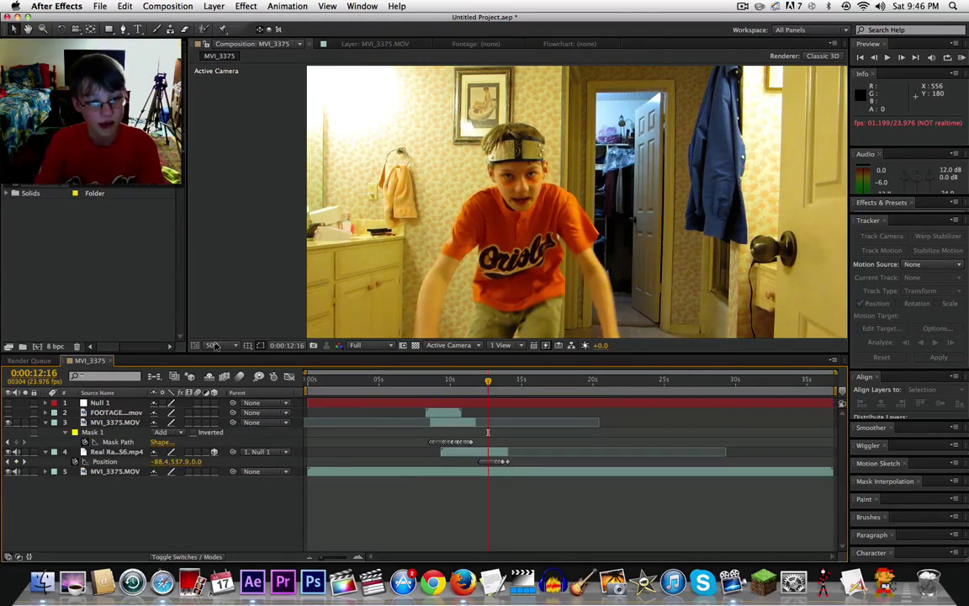
# - Fit the whole frame in the composition view, preview from 0:00:12:16, and scrub from 0:00:12:02 to 0:00:12:08
pyautogui.click(212, 346)
pyautogui.click(232, 353)
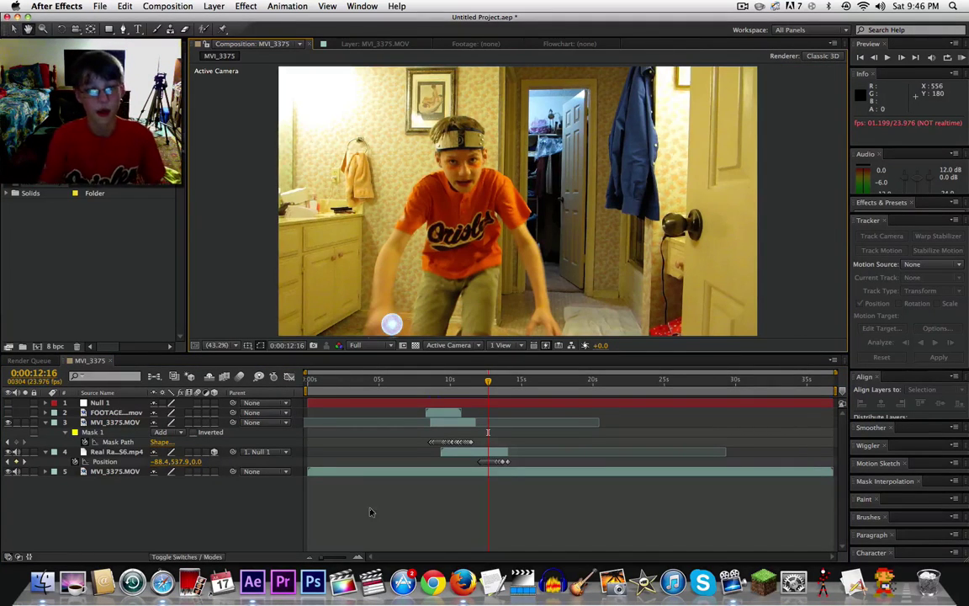
pyautogui.press('space')
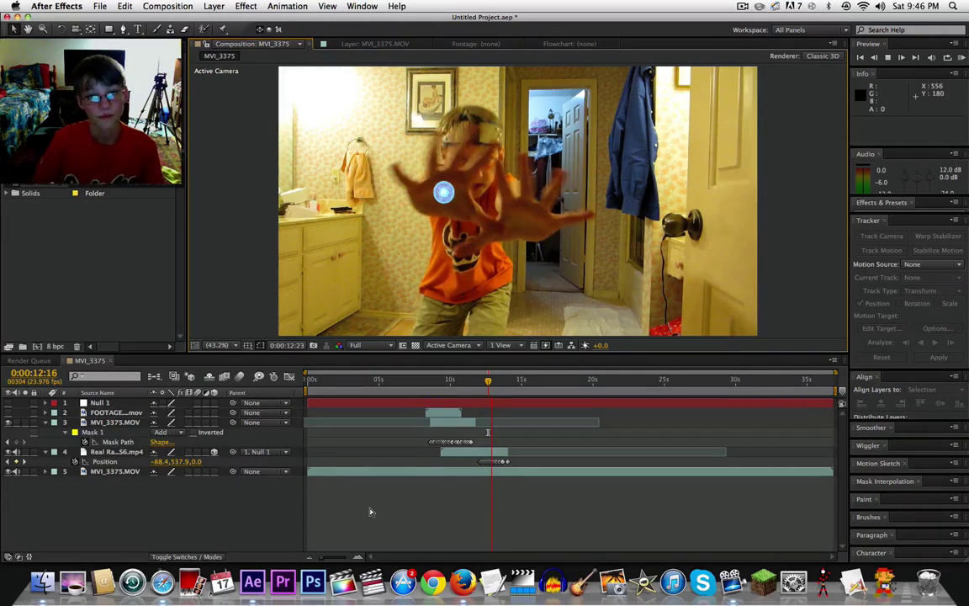
pyautogui.click(479, 381)
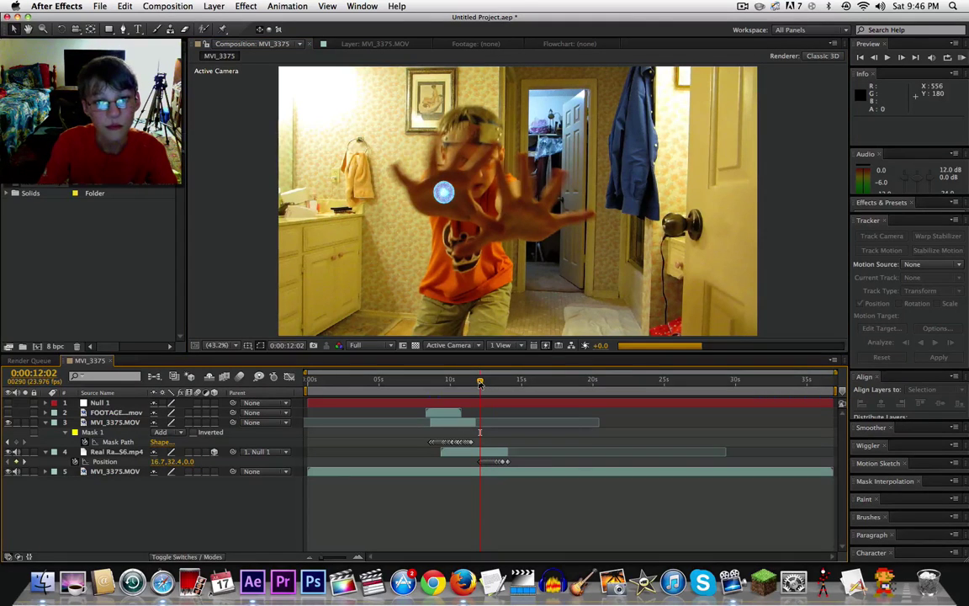
pyautogui.moveTo(479, 381); pyautogui.dragTo(484, 384)
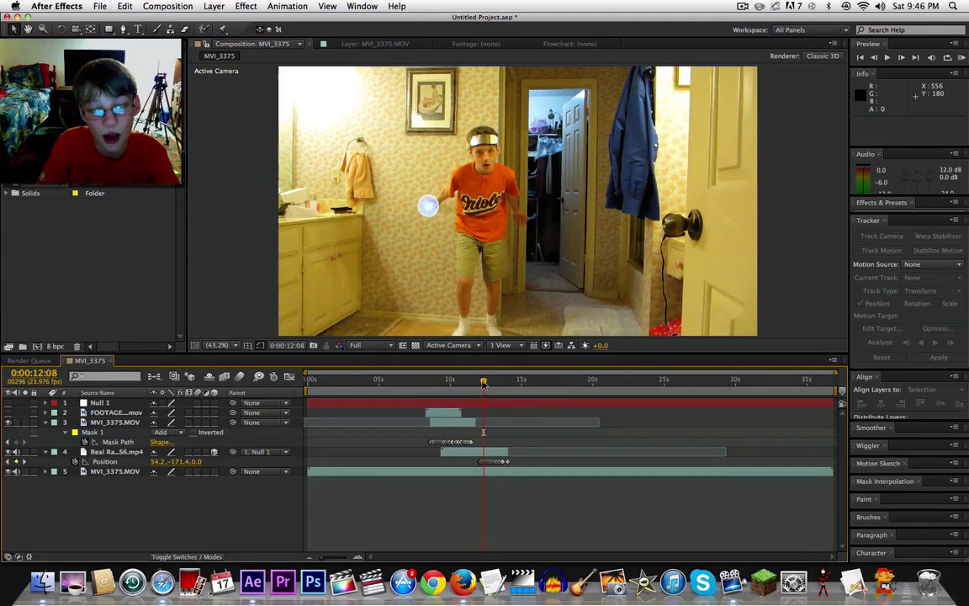
# - Start keyframing the Rasengan layer's Scale at 0:00:12:08
pyautogui.click(496, 455)
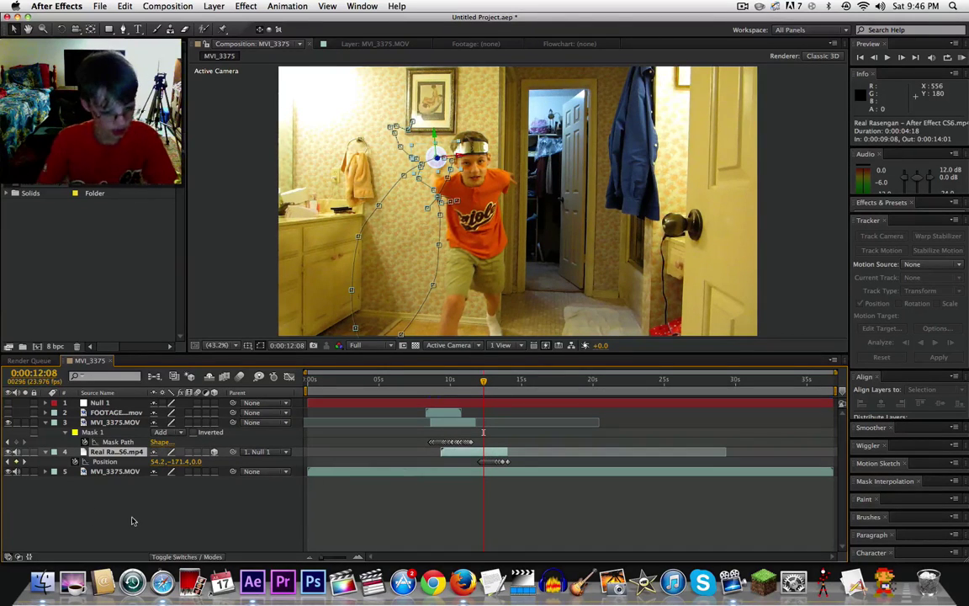
pyautogui.press('s')
pyautogui.click(75, 462)
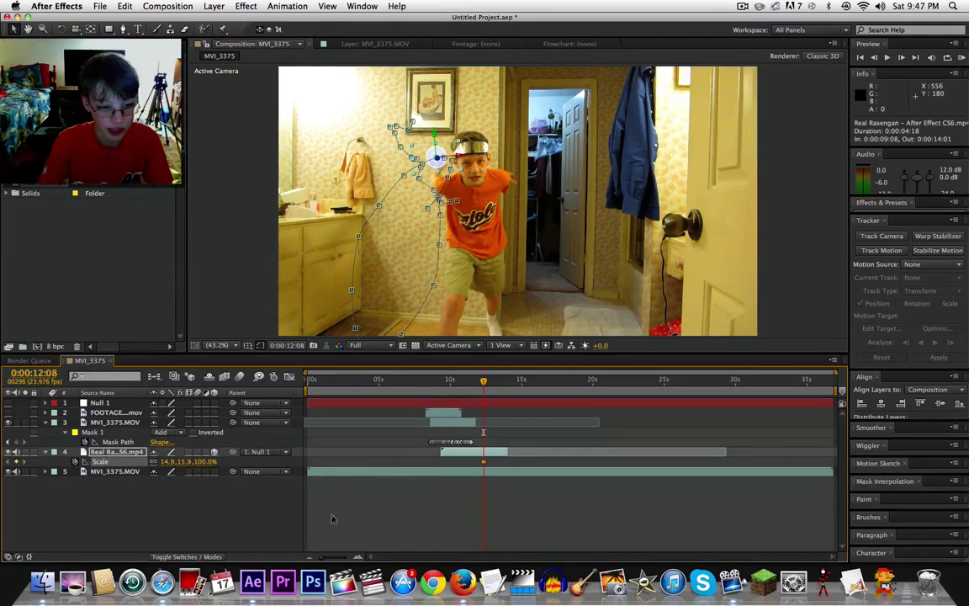
# - Find the frame with the outstretched hands and keyframe the Rasengan's Scale at 0:00:13:04 to 117.5, 125.7, 791.0%
pyautogui.moveTo(484, 381)
pyautogui.mouseDown()
pyautogui.moveTo(505, 386)
pyautogui.moveTo(495, 387)
pyautogui.mouseUp()
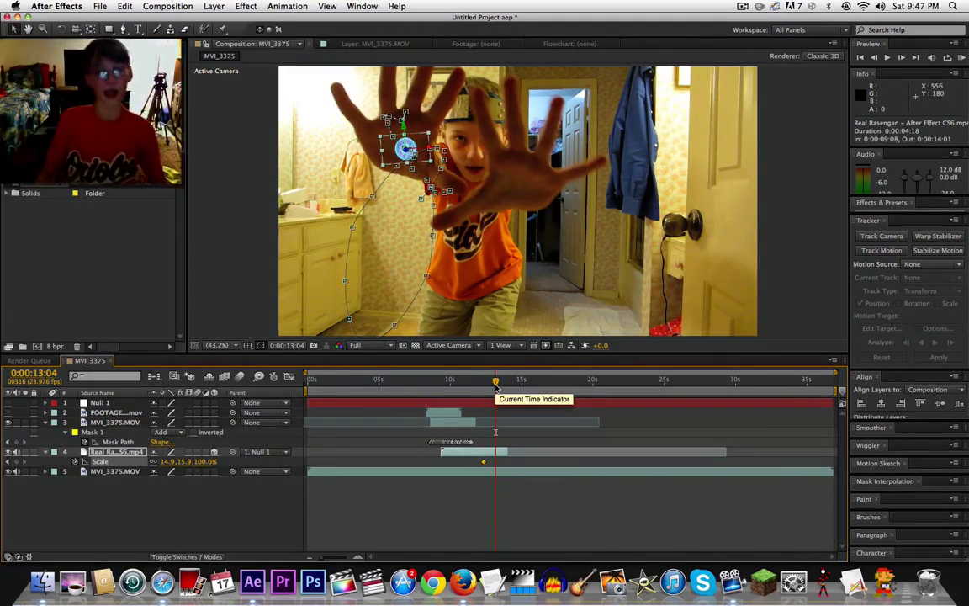
pyautogui.moveTo(496, 387); pyautogui.dragTo(489, 389)
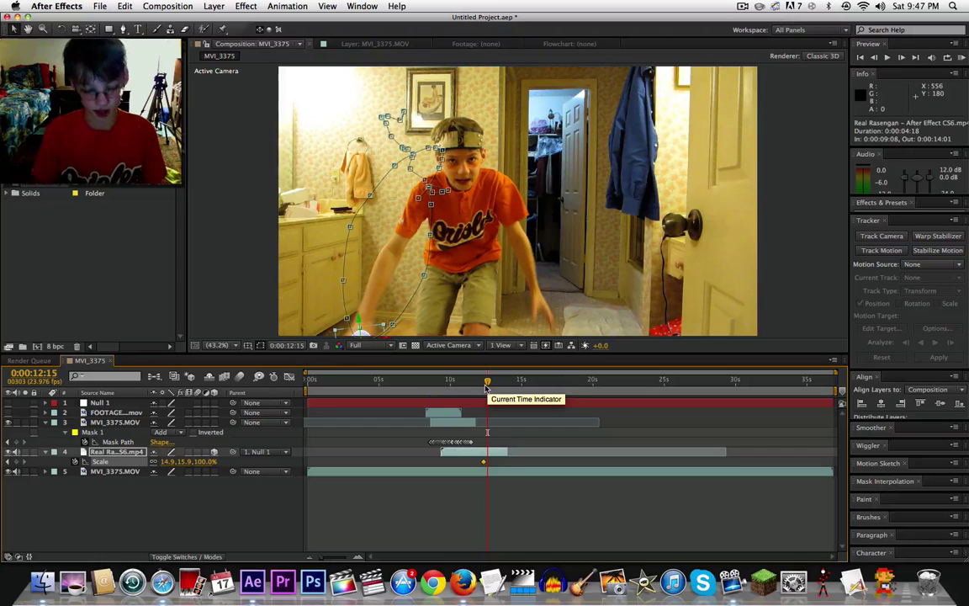
pyautogui.press('space')
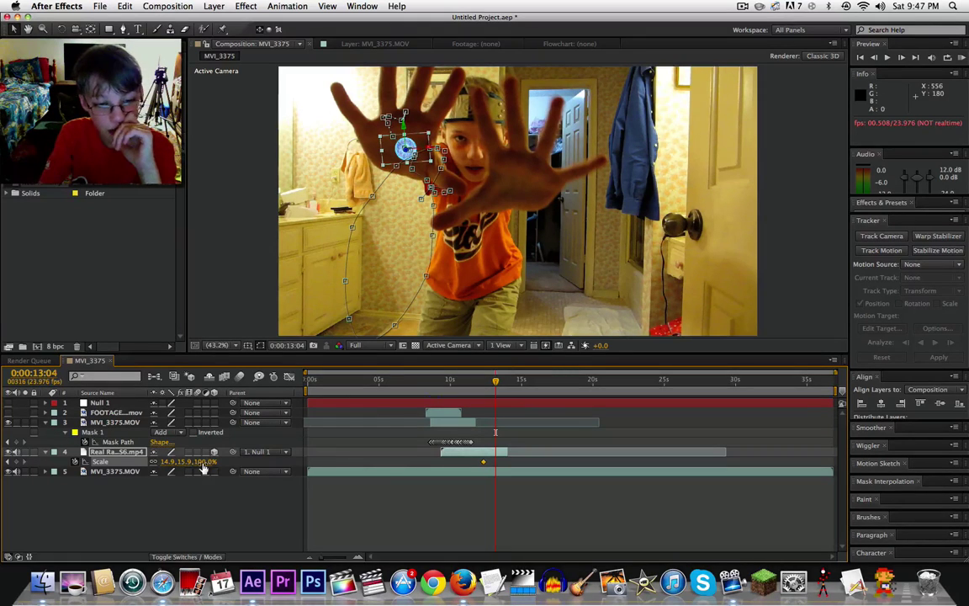
pyautogui.moveTo(202, 466); pyautogui.dragTo(418, 478)
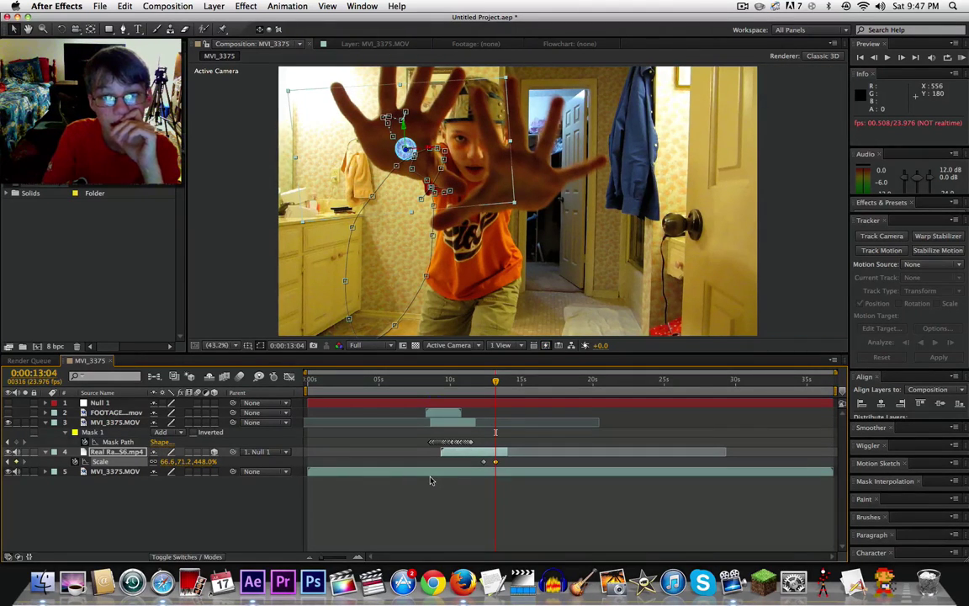
pyautogui.moveTo(428, 481); pyautogui.dragTo(228, 462)
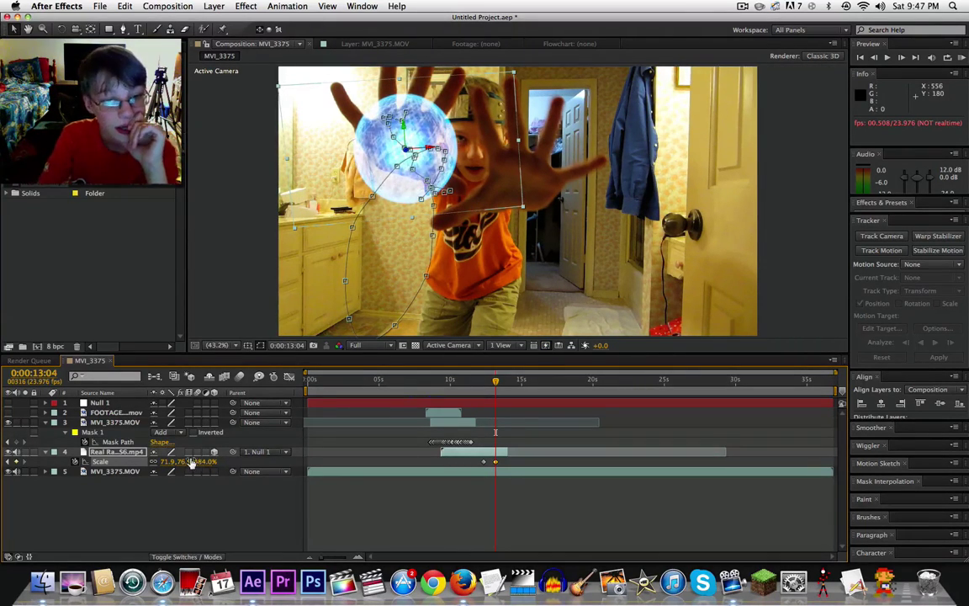
pyautogui.moveTo(201, 465); pyautogui.dragTo(225, 462)
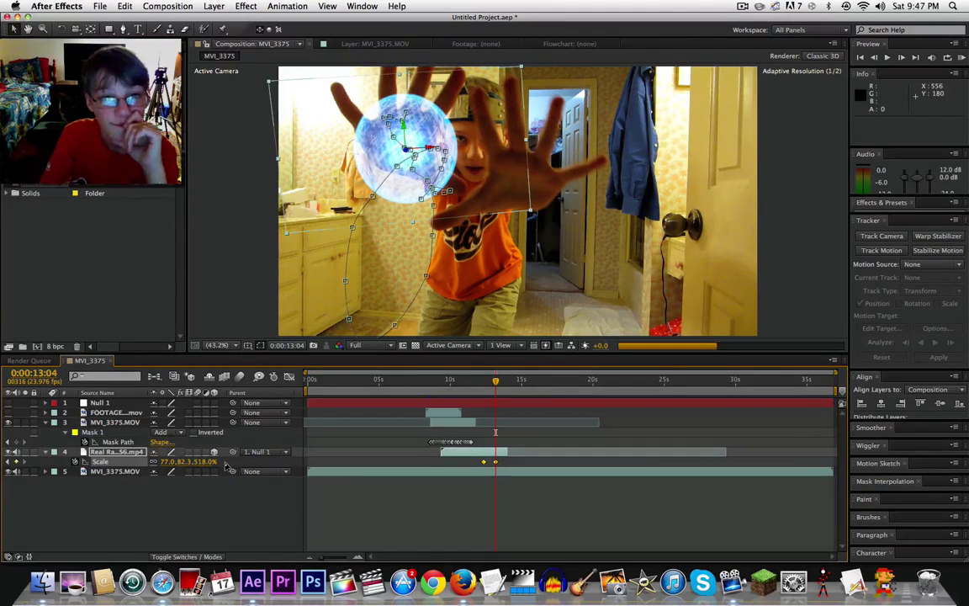
pyautogui.moveTo(217, 465); pyautogui.dragTo(724, 469)
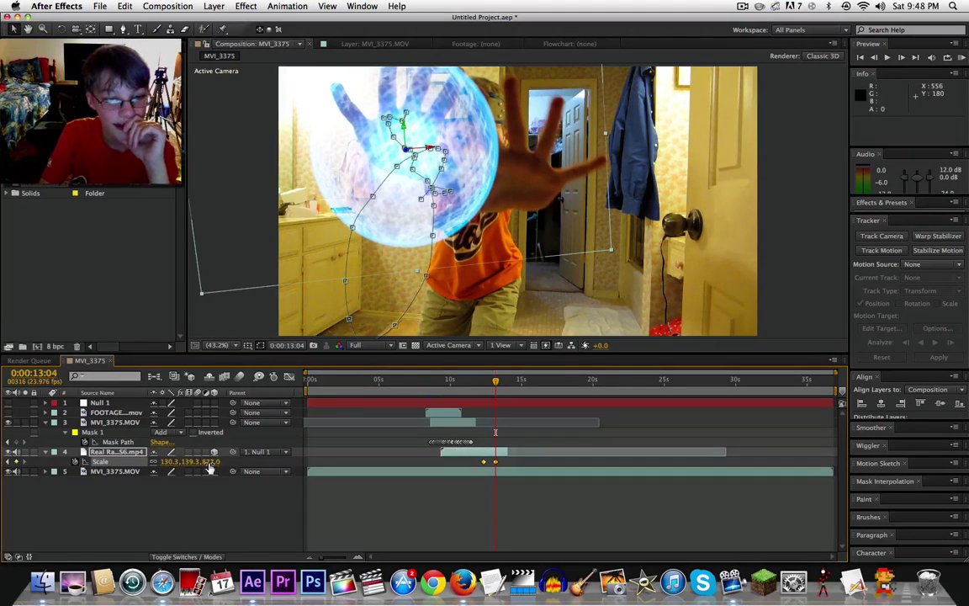
pyautogui.moveTo(195, 462); pyautogui.dragTo(181, 462)
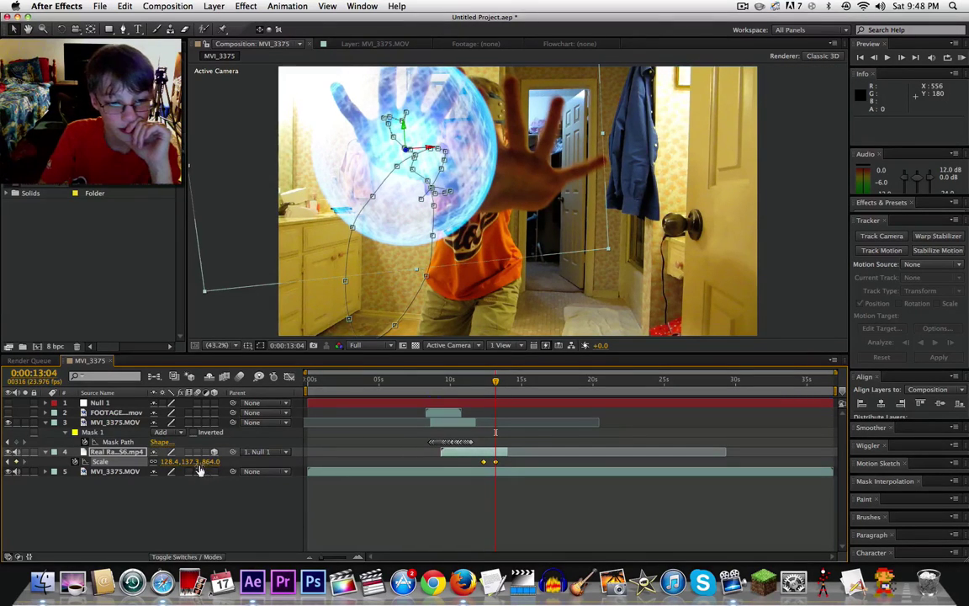
pyautogui.moveTo(193, 468); pyautogui.dragTo(190, 468)
pyautogui.moveTo(181, 462); pyautogui.dragTo(161, 469)
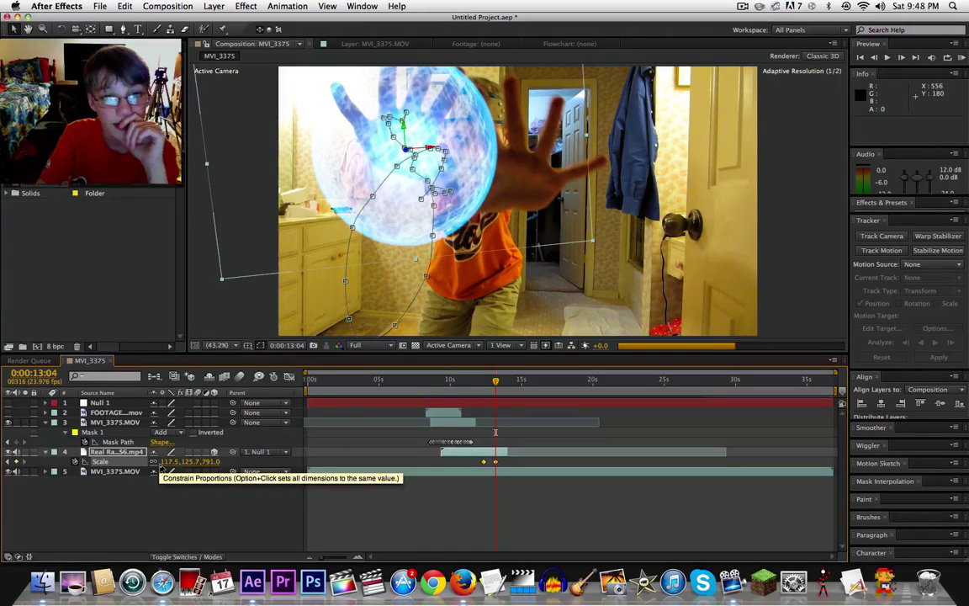
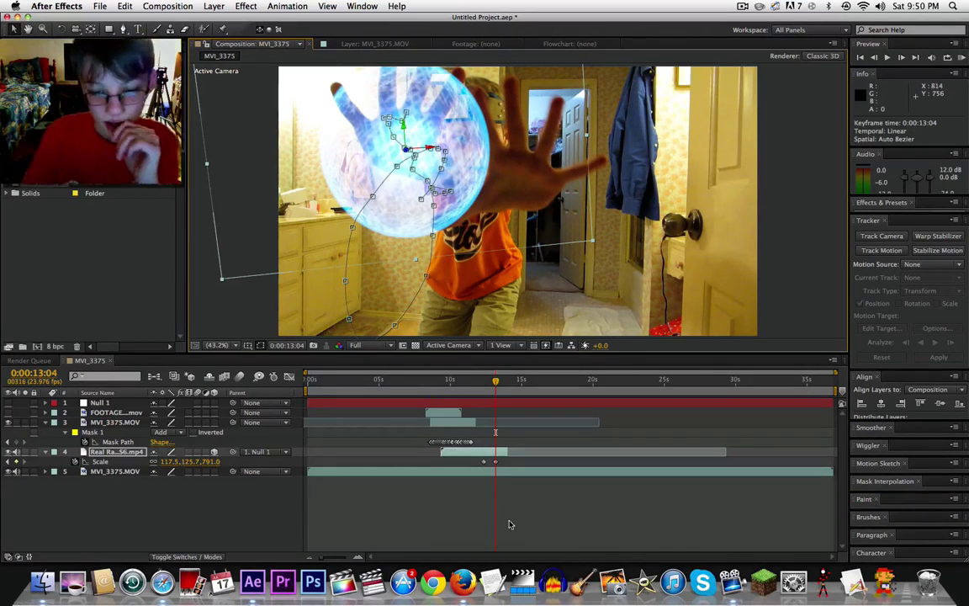
# - Deselect the Rasengan layer and preview its scaling from 0:00:10:19 and from 0:00:12:07
pyautogui.click(472, 495)
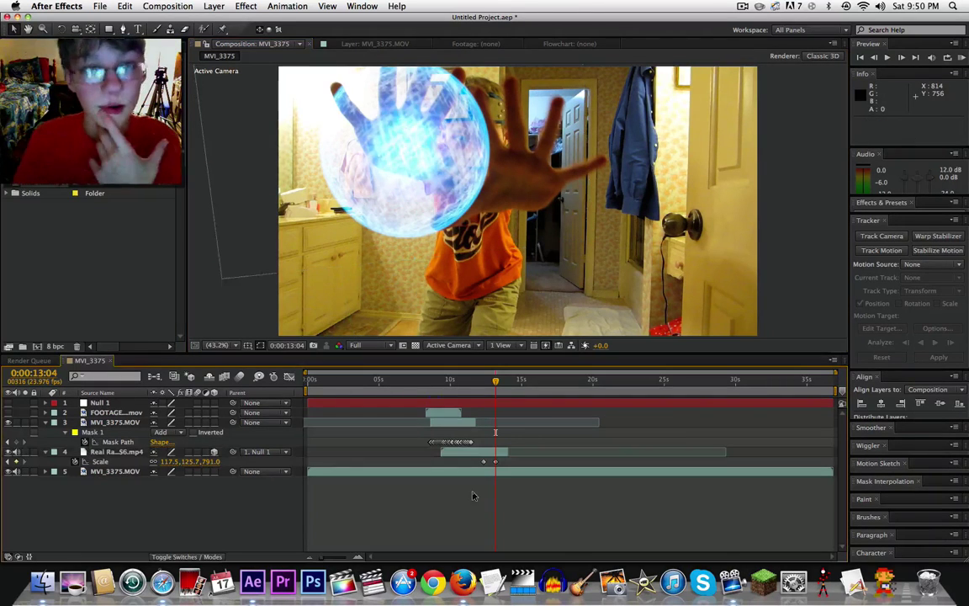
pyautogui.click(491, 452)
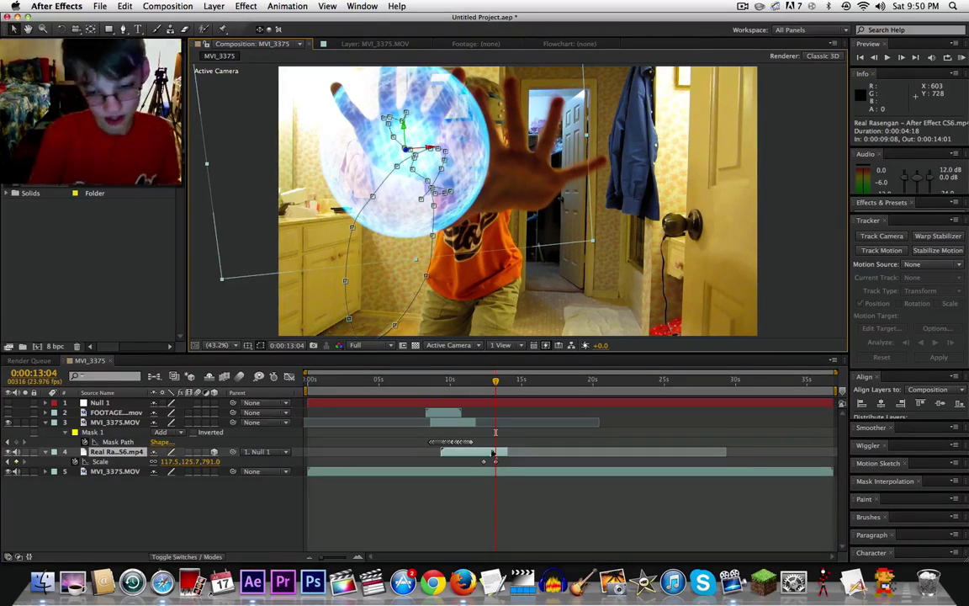
pyautogui.click(497, 495)
pyautogui.click(481, 382)
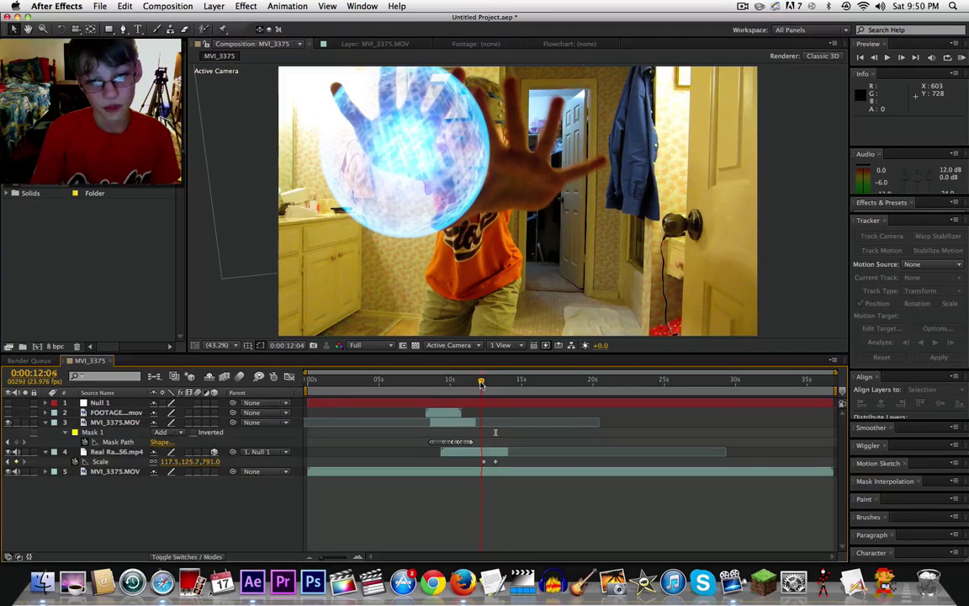
pyautogui.moveTo(481, 383); pyautogui.dragTo(461, 387)
pyautogui.press('space')
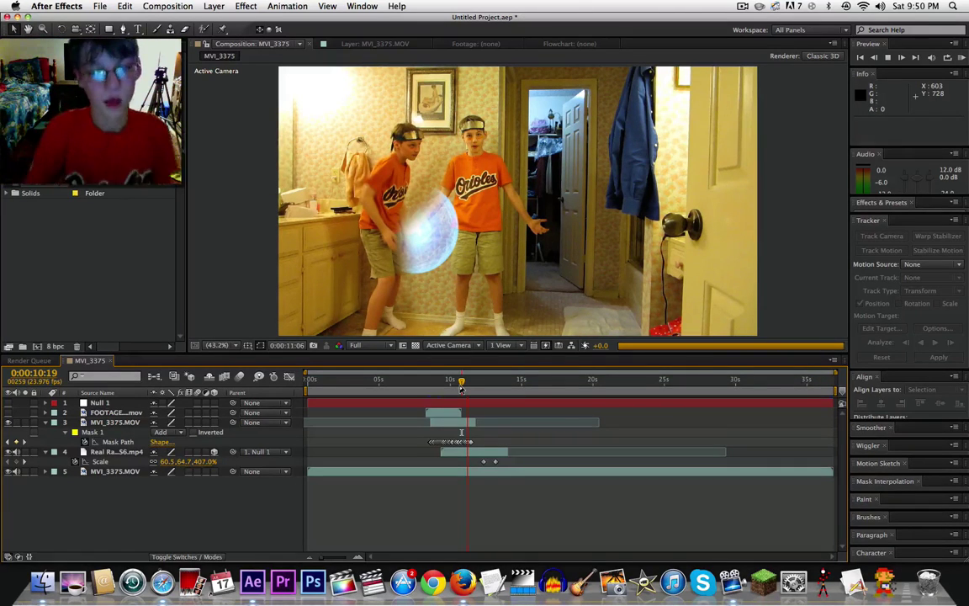
pyautogui.moveTo(461, 385); pyautogui.dragTo(484, 396)
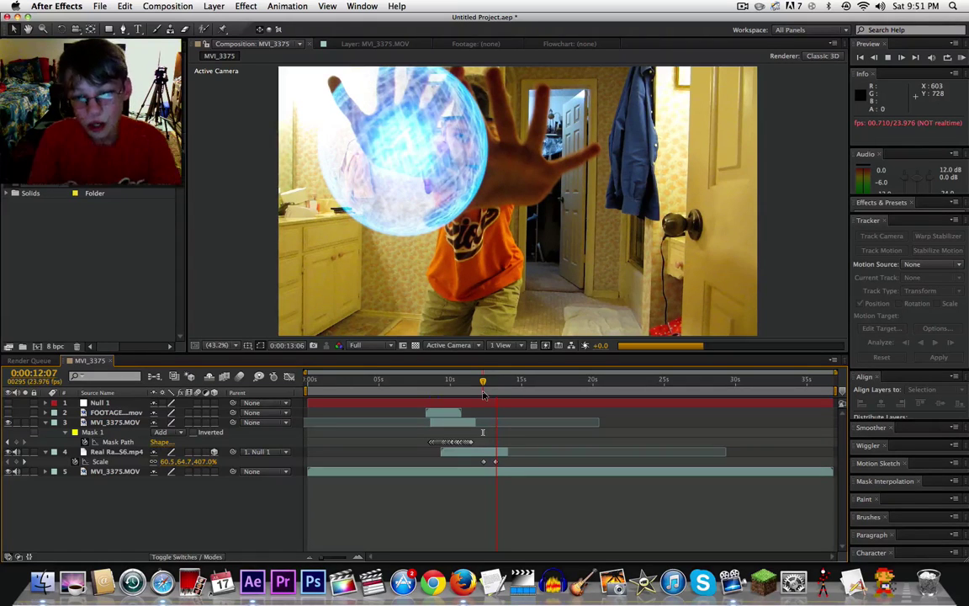
# - At 0:00:13:05, set the Rasengan's Scale to 137.0, 146.5, 922.0% and reposition it over the raised palm at about -78.1, -227.1, 0.0
pyautogui.click(278, 452)
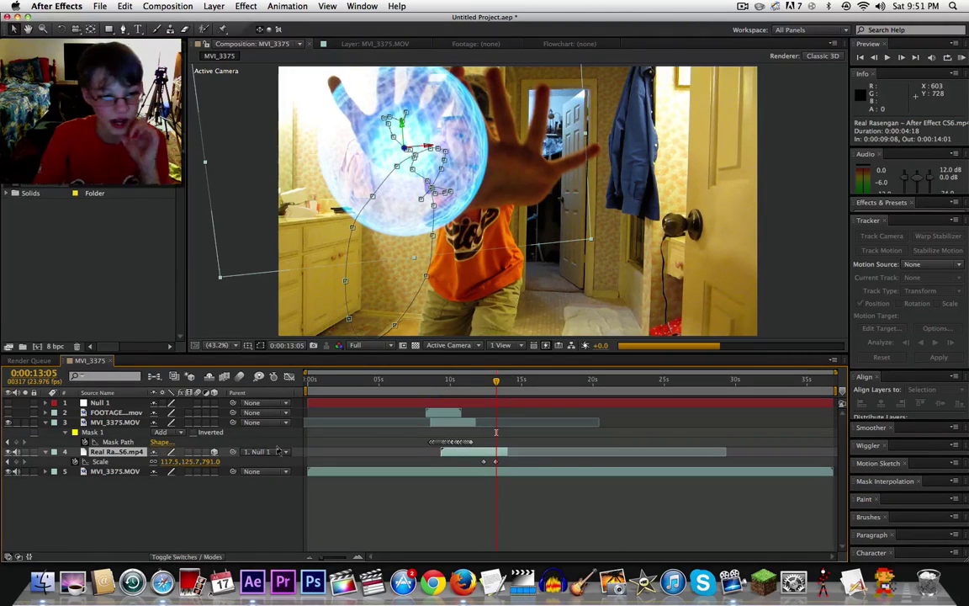
pyautogui.moveTo(189, 462); pyautogui.dragTo(215, 462)
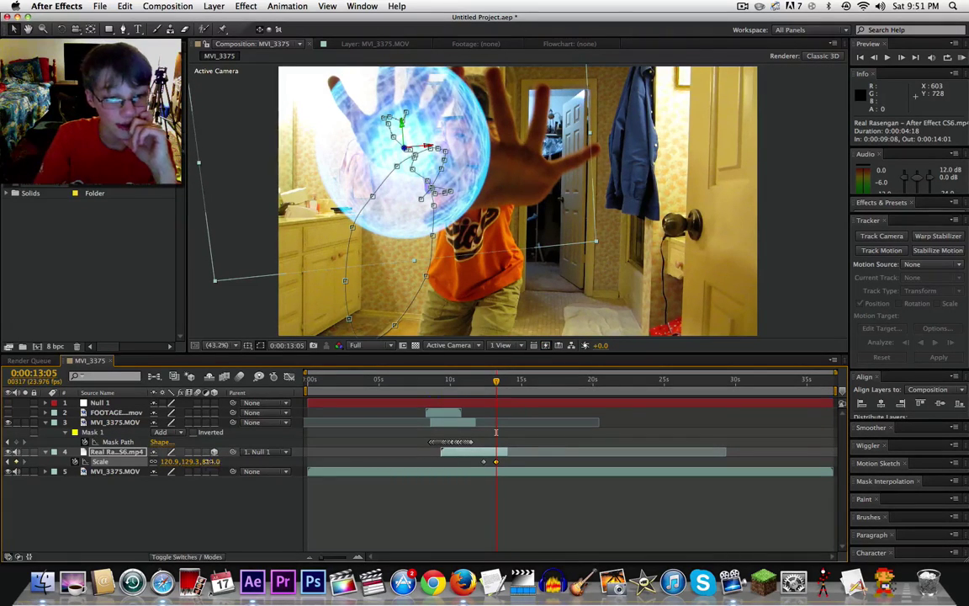
pyautogui.moveTo(216, 462); pyautogui.dragTo(263, 471)
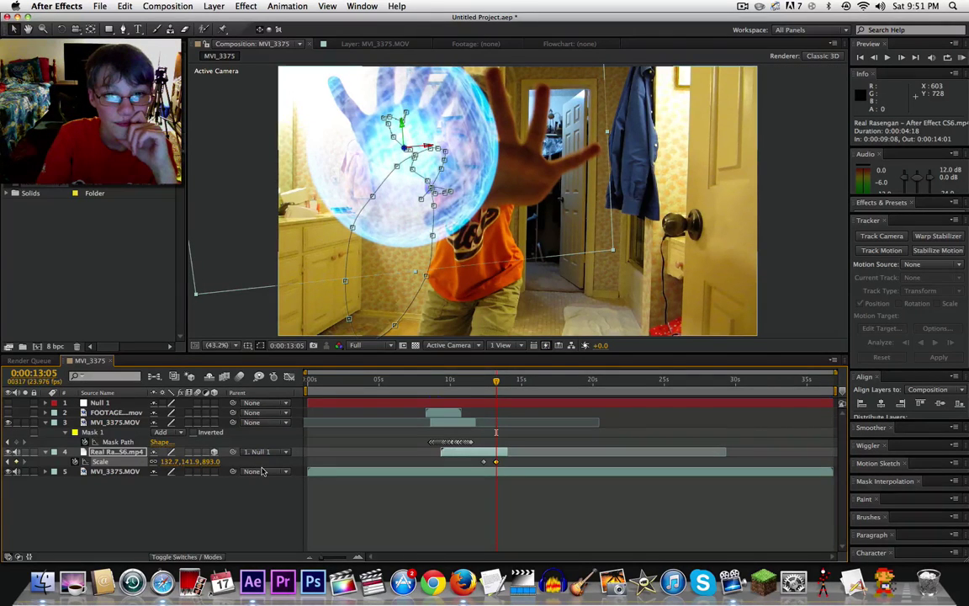
pyautogui.moveTo(215, 461); pyautogui.dragTo(227, 464)
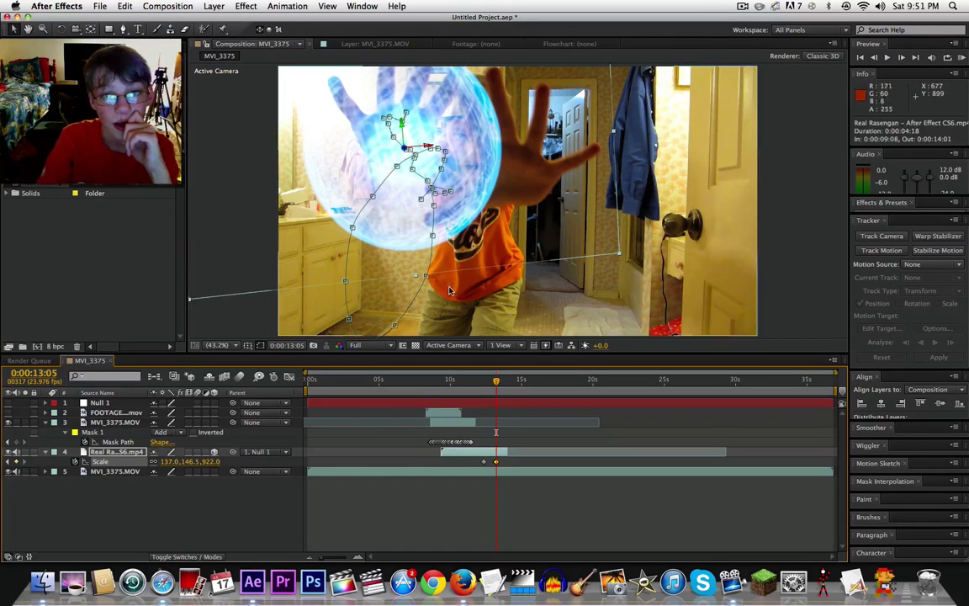
pyautogui.moveTo(450, 291); pyautogui.dragTo(460, 214)
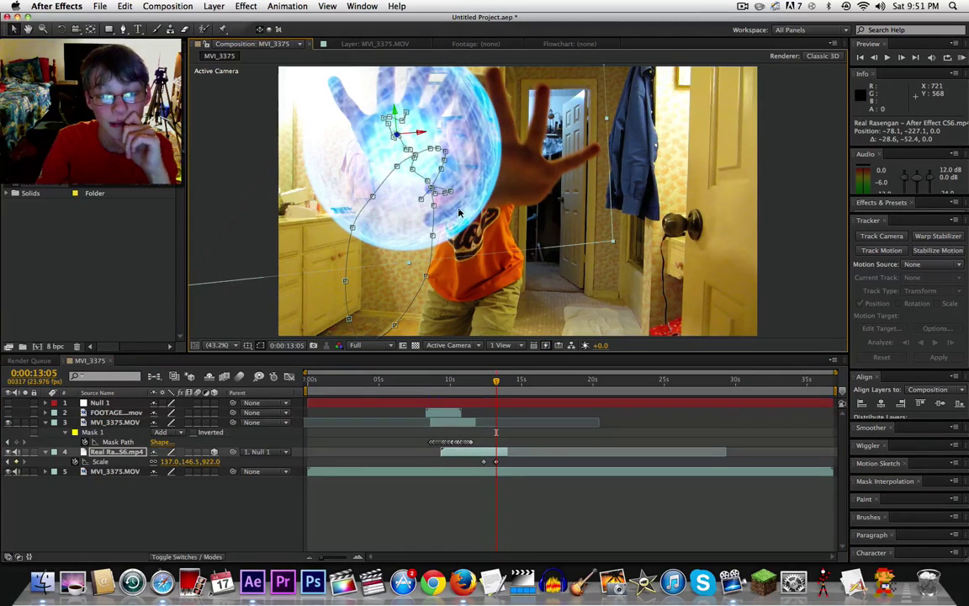
# - Preview the growing Rasengan from 0:00:12:10 to about 0:00:13:08
pyautogui.click(485, 385)
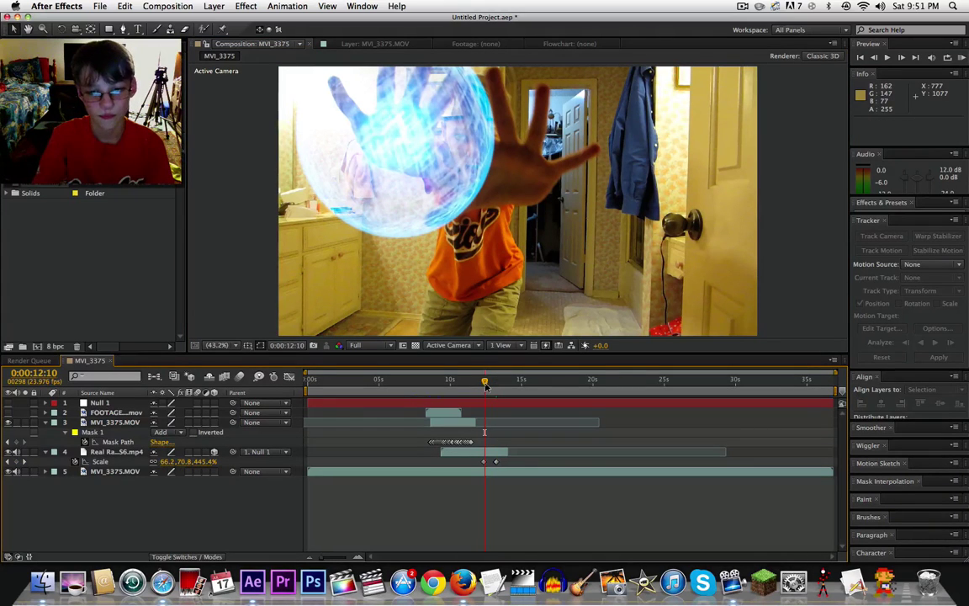
pyautogui.press('space')
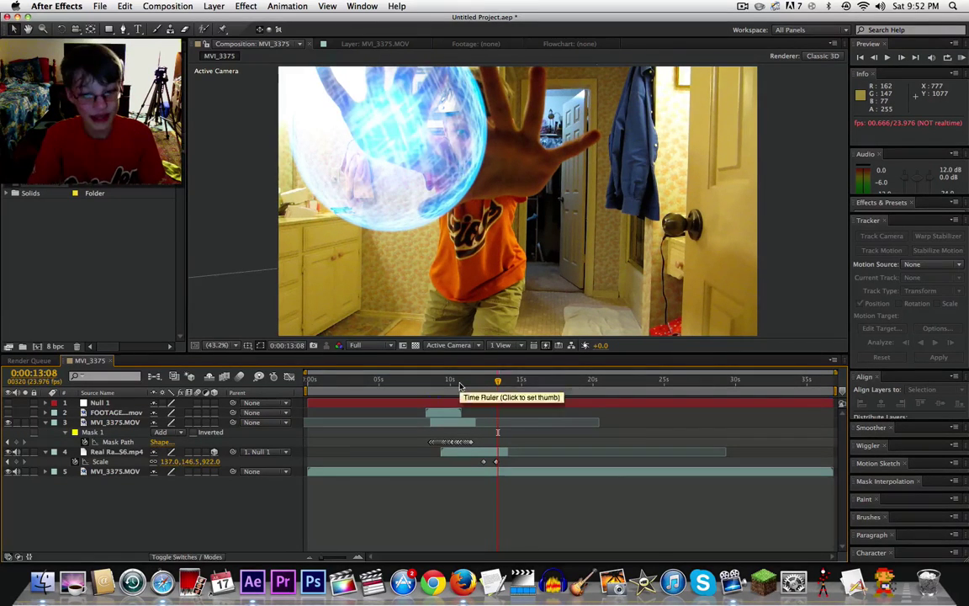
# - At 0:00:11:00, move the Rasengan layer above the masked MVI_3375.MOV layer and deselect it
pyautogui.click(464, 383)
pyautogui.press('KP_0')
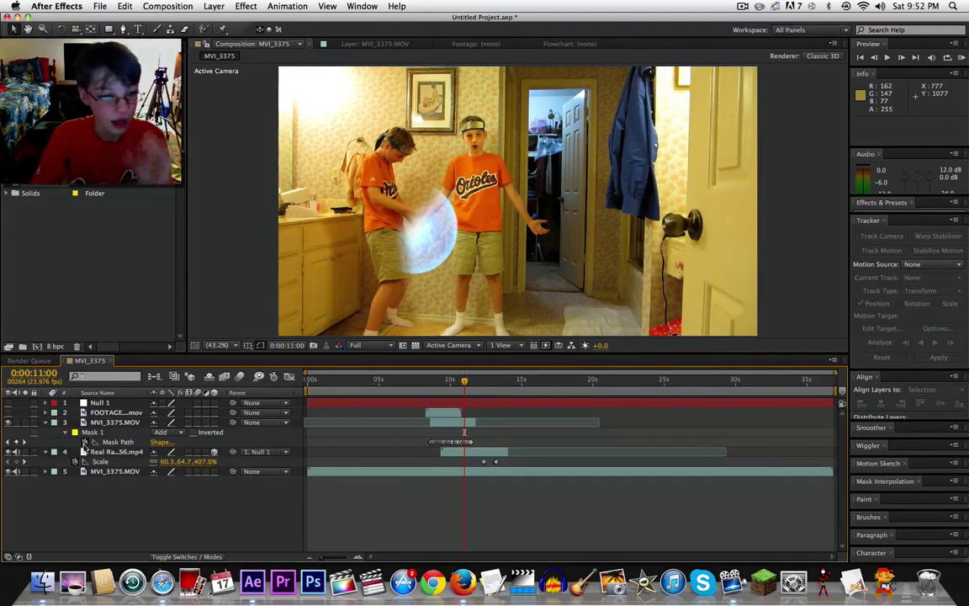
pyautogui.moveTo(113, 452); pyautogui.dragTo(95, 422)
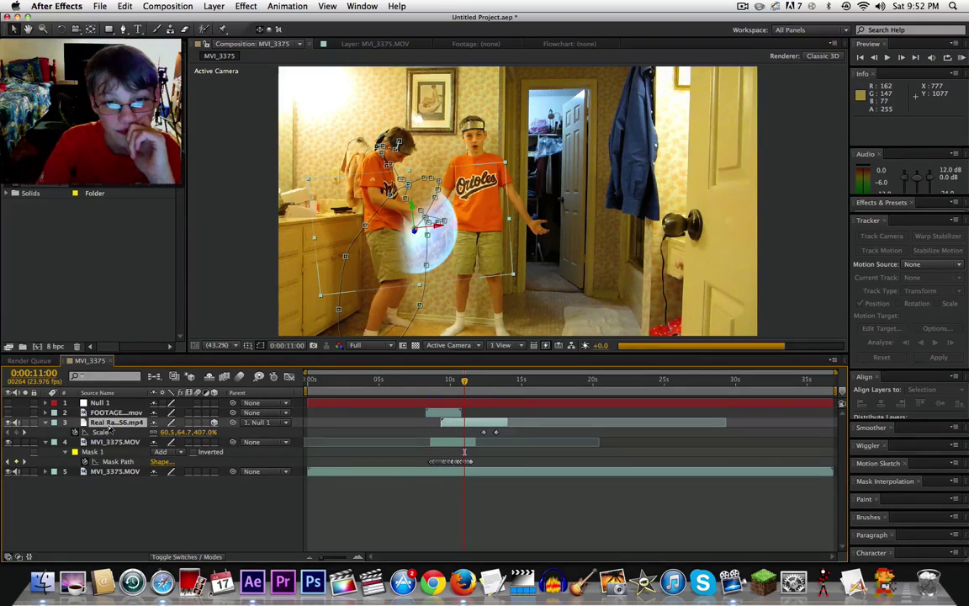
pyautogui.click(411, 520)
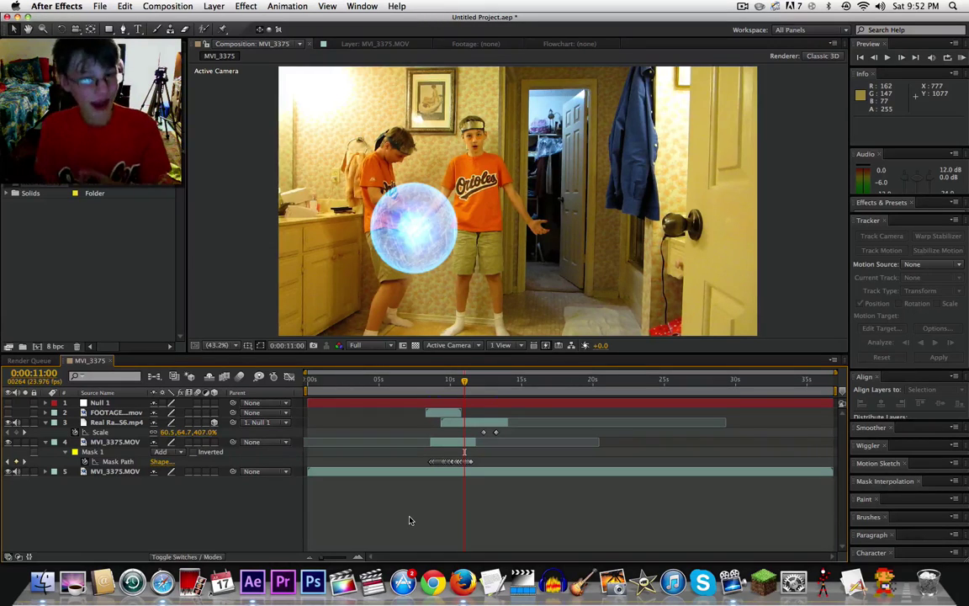
# - Make the smoke FOOTAGE layer visible and preview the composition from about 0:00:08:16
pyautogui.click(433, 383)
pyautogui.moveTo(433, 387); pyautogui.dragTo(430, 387)
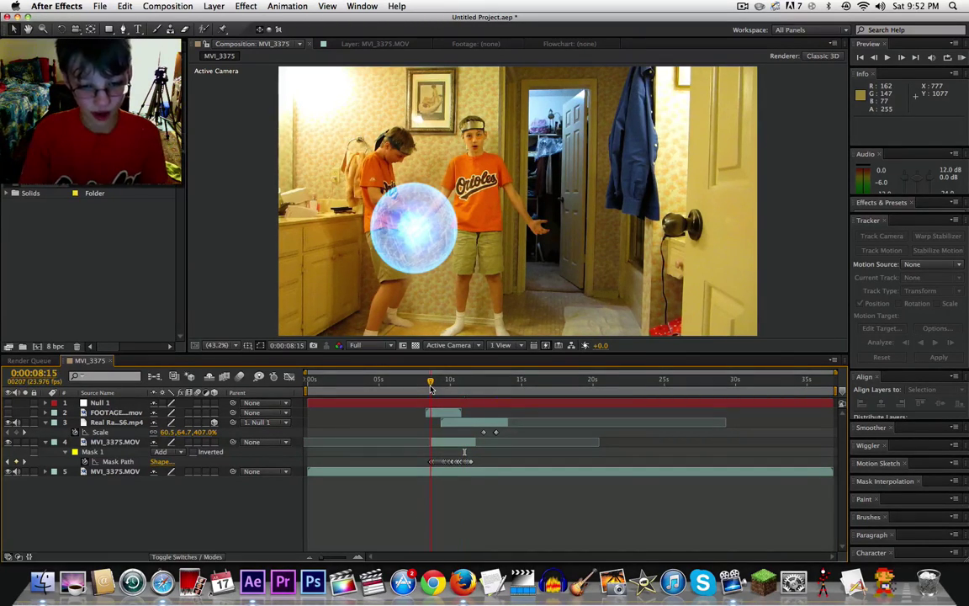
pyautogui.press('space')
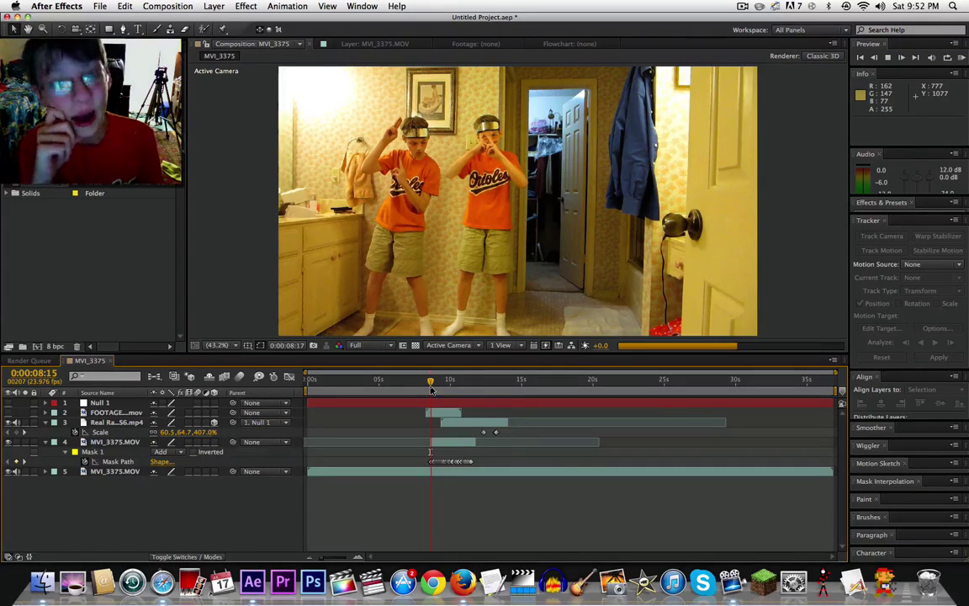
pyautogui.press('space')
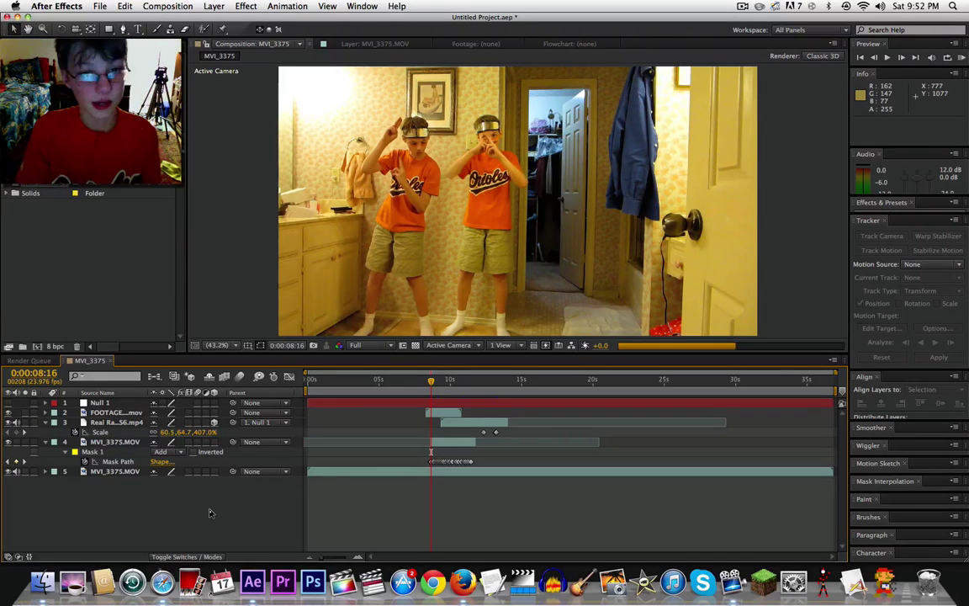
pyautogui.press('KP_0')
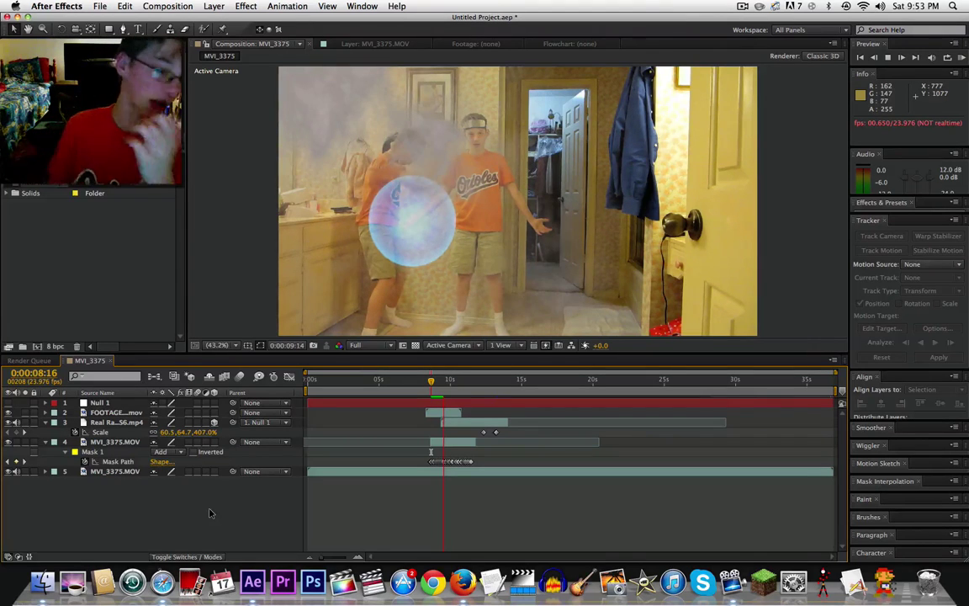
# - Check the smoke and Rasengan at 0:00:10:16, 0:00:11:03, 0:00:14:01 and 0:00:13:05
pyautogui.click(461, 383)
pyautogui.moveTo(460, 383); pyautogui.dragTo(459, 383)
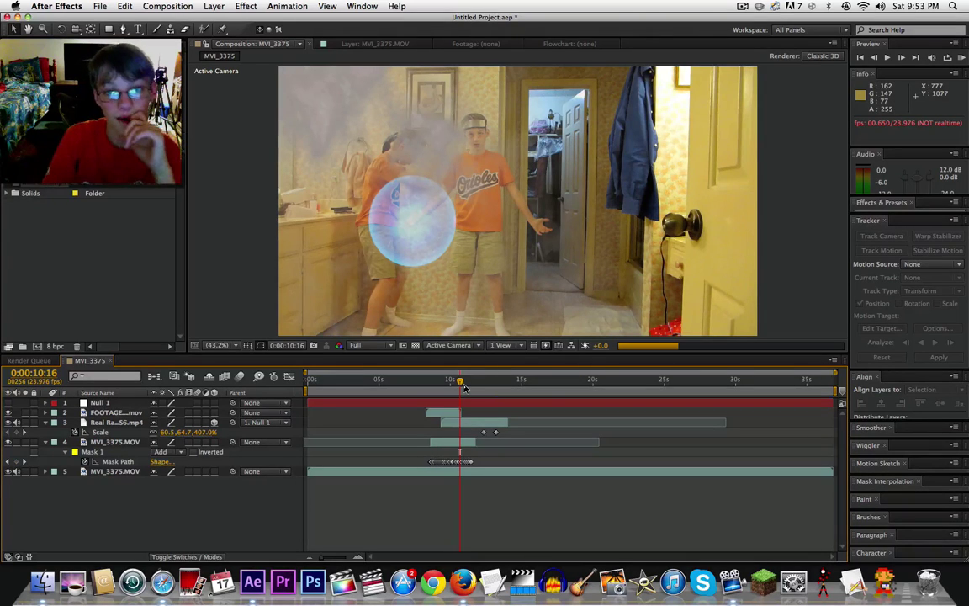
pyautogui.click(467, 384)
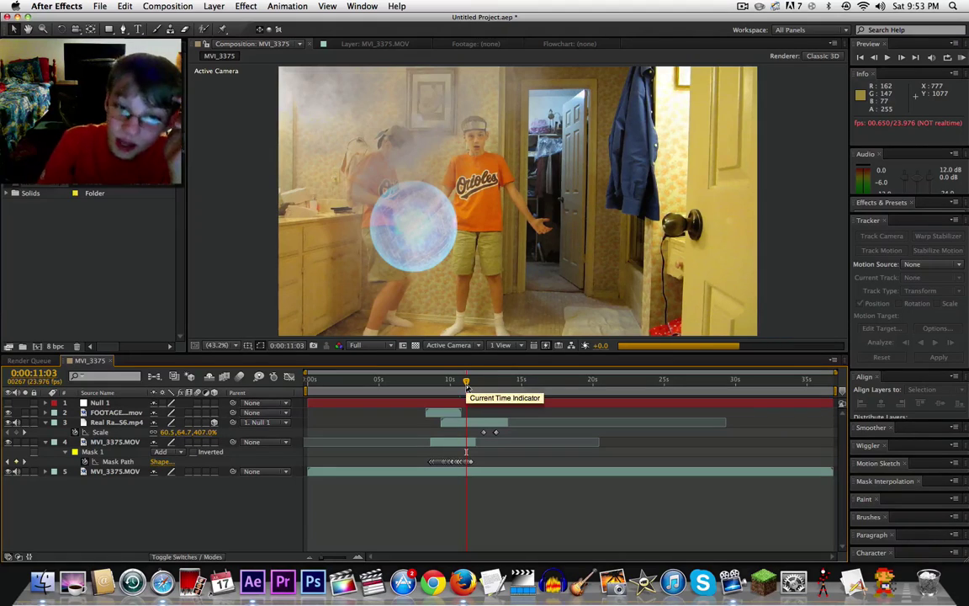
pyautogui.moveTo(467, 385); pyautogui.dragTo(508, 392)
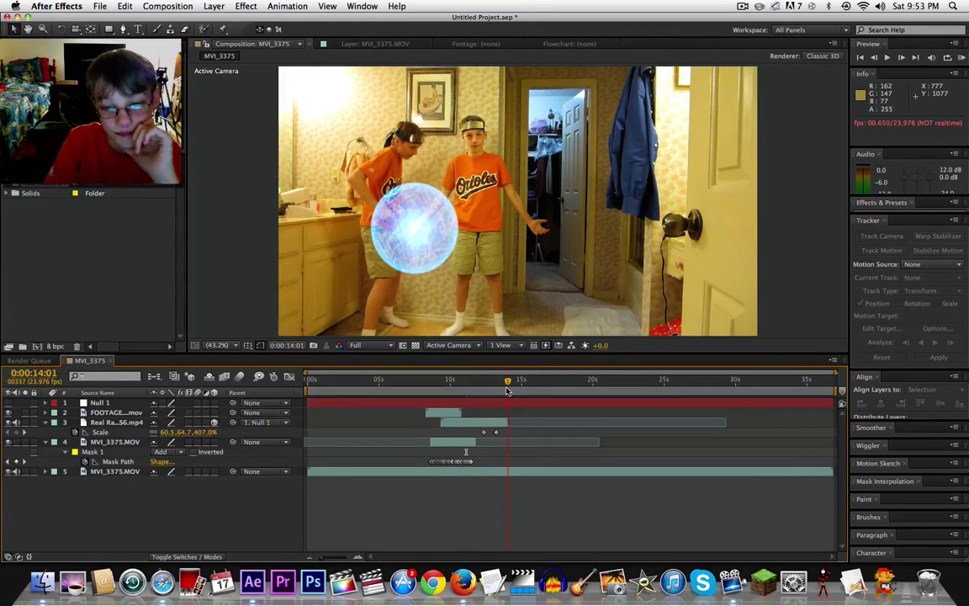
pyautogui.click(496, 393)
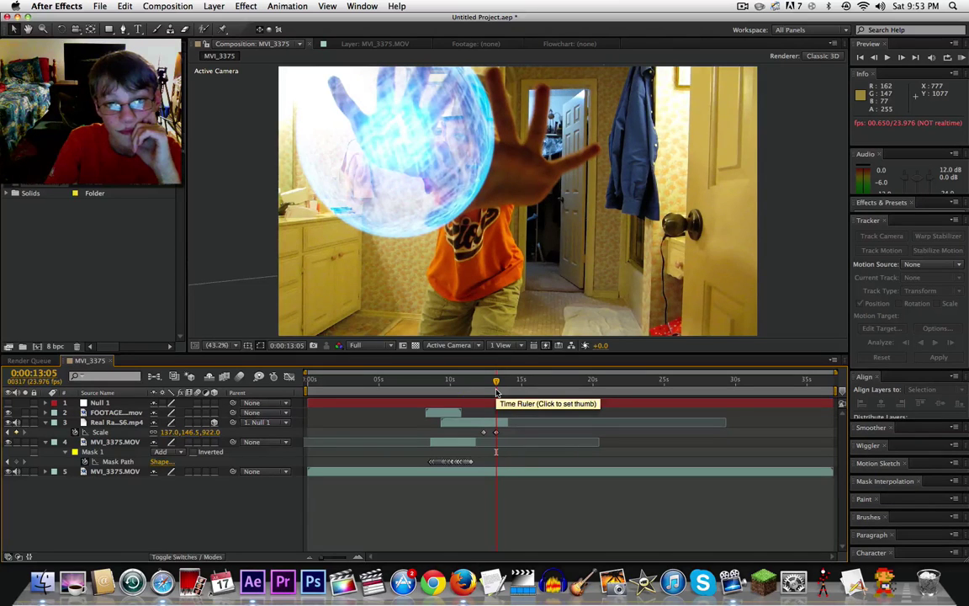
# - Check the smoke, the clone and the Rasengan between 0:00:10:10 and 0:00:11:19
pyautogui.click(475, 384)
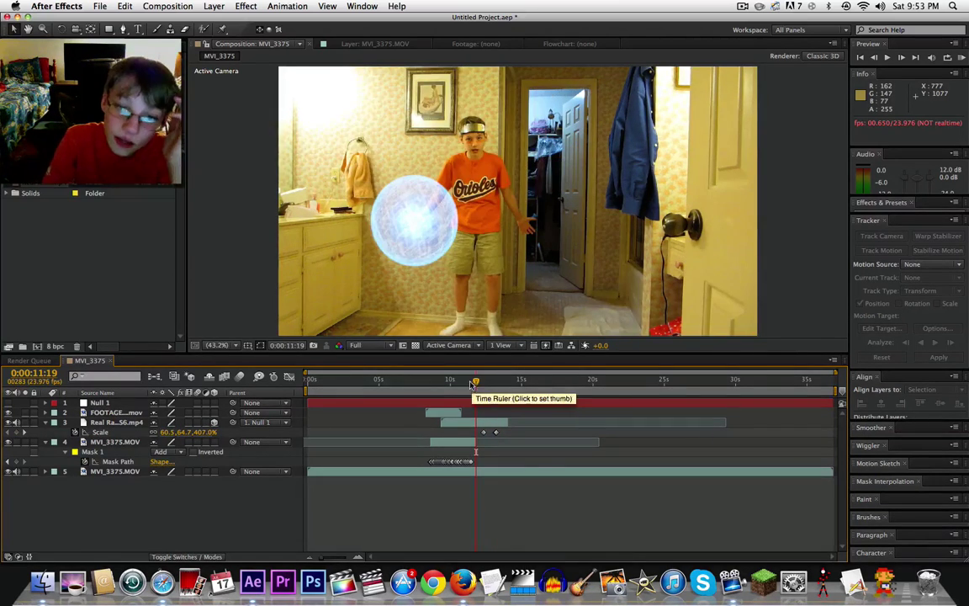
pyautogui.click(460, 385)
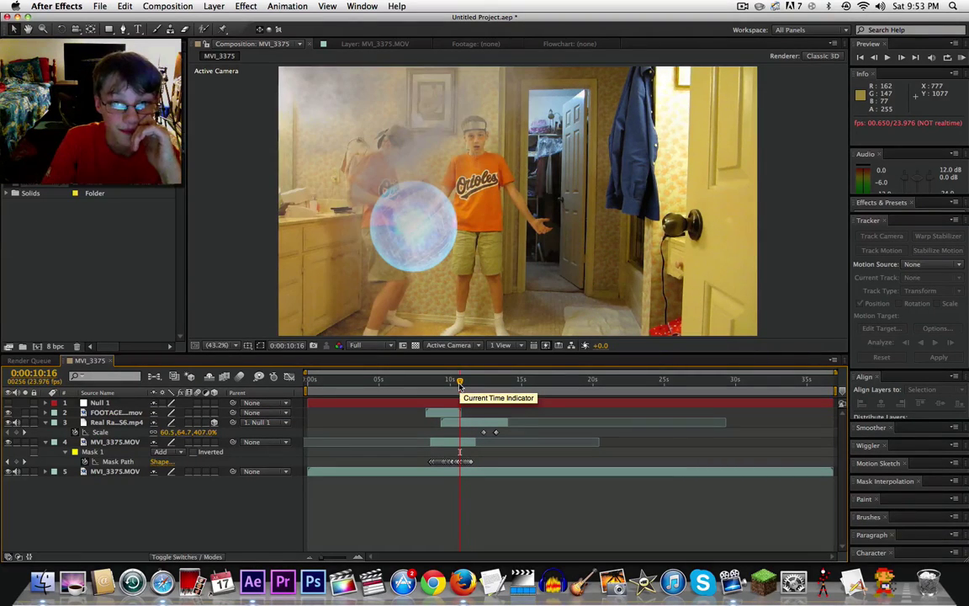
pyautogui.moveTo(460, 383); pyautogui.dragTo(455, 383)
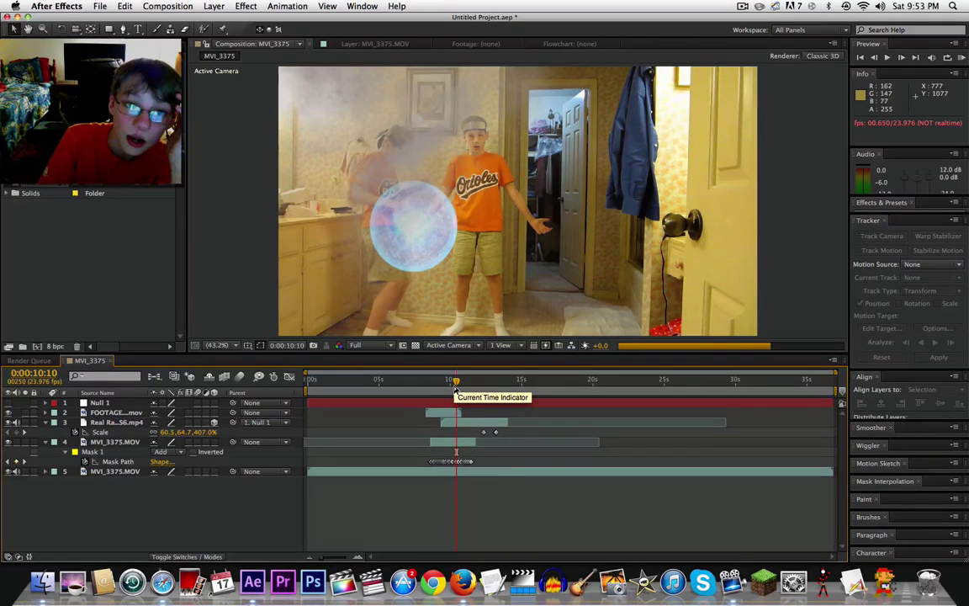
pyautogui.moveTo(455, 383)
pyautogui.mouseDown()
pyautogui.moveTo(430, 389)
pyautogui.moveTo(457, 388)
pyautogui.mouseUp()
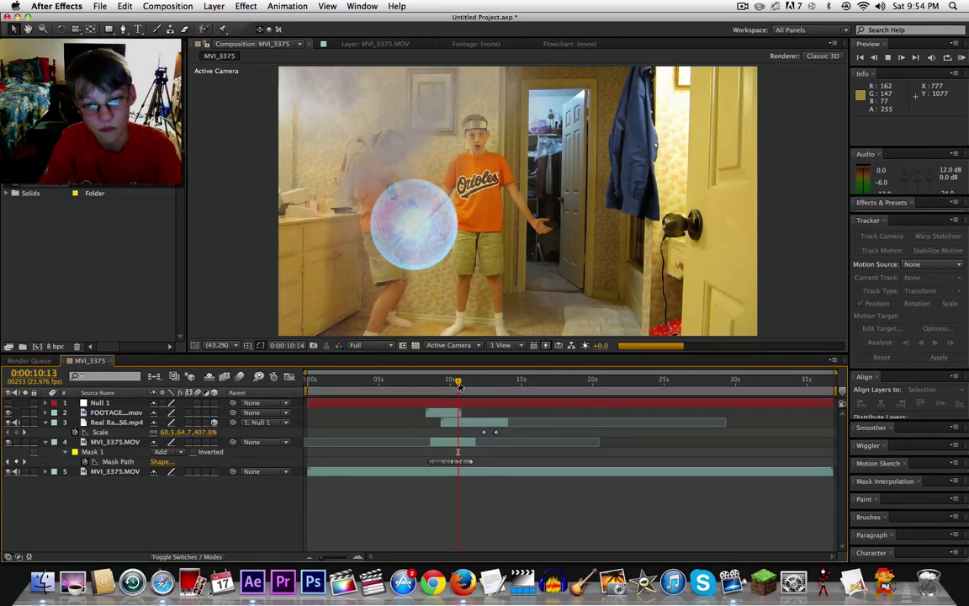
pyautogui.moveTo(458, 389); pyautogui.dragTo(461, 384)
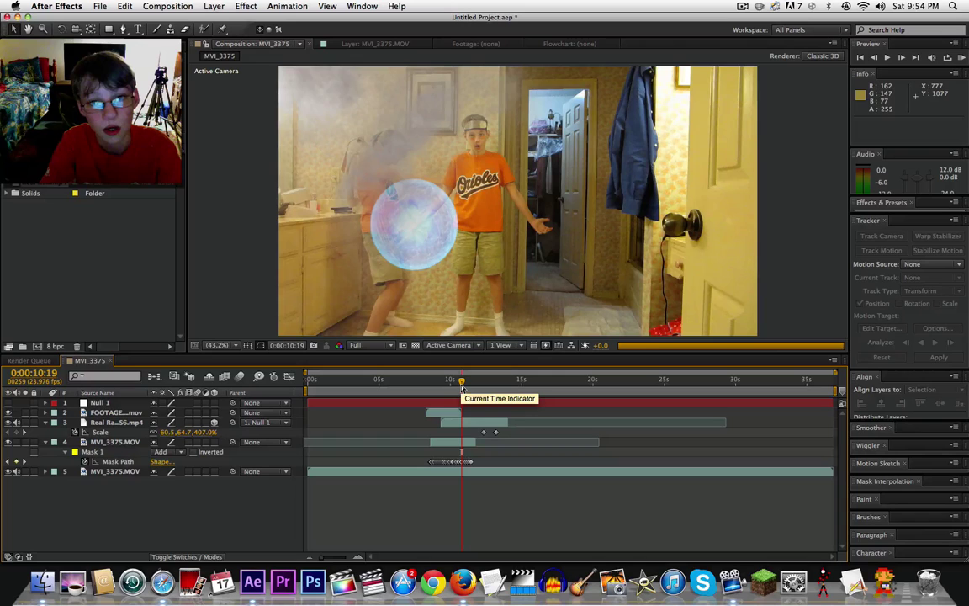
pyautogui.moveTo(461, 385); pyautogui.dragTo(474, 387)
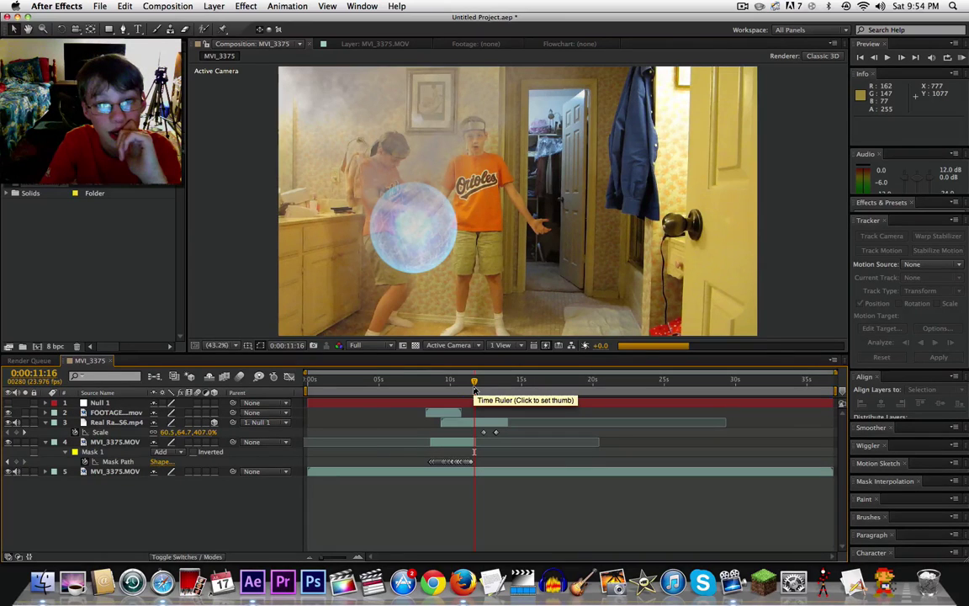
# - Add a copy of the smoke FOOTAGE layer, shift it to start at 0:00:11:13, and preview the second puff
pyautogui.click(473, 387)
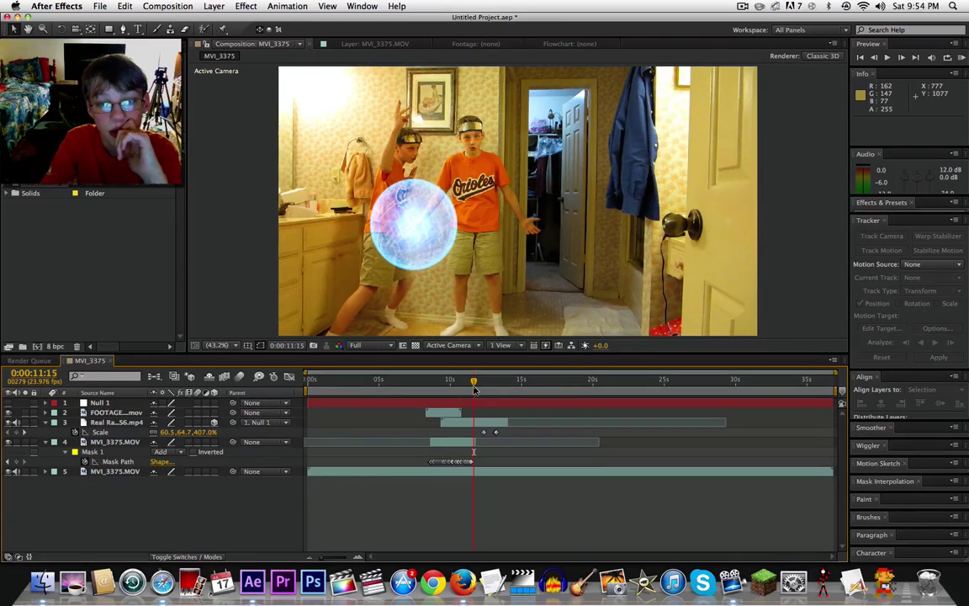
pyautogui.click(473, 387)
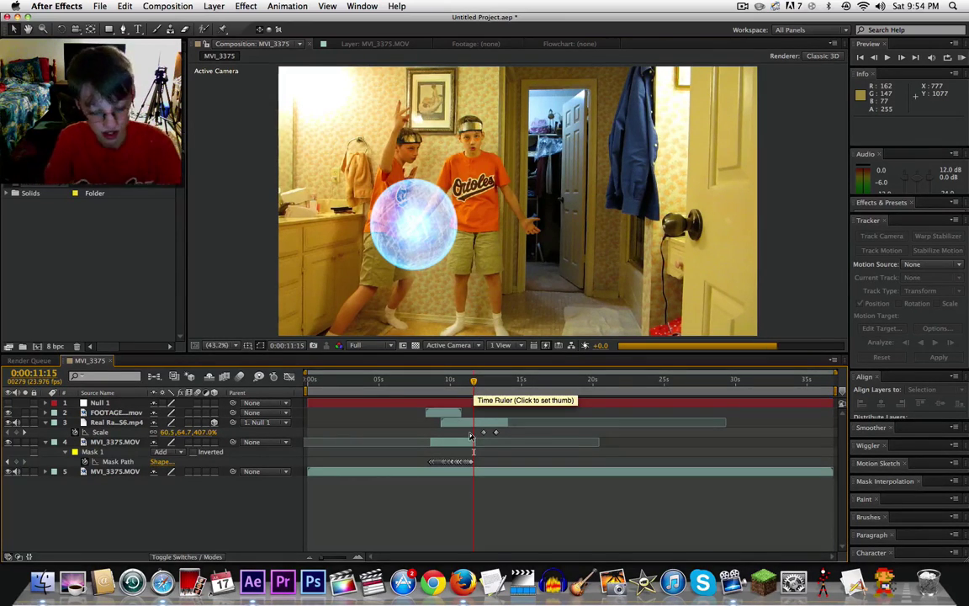
pyautogui.press('pageup')
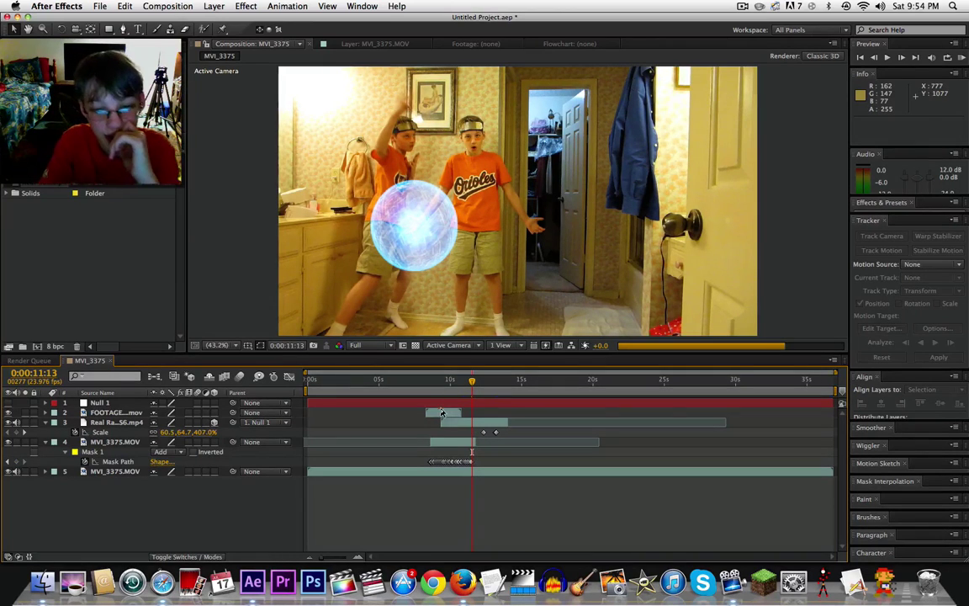
pyautogui.click(444, 410)
pyautogui.press('super+v')
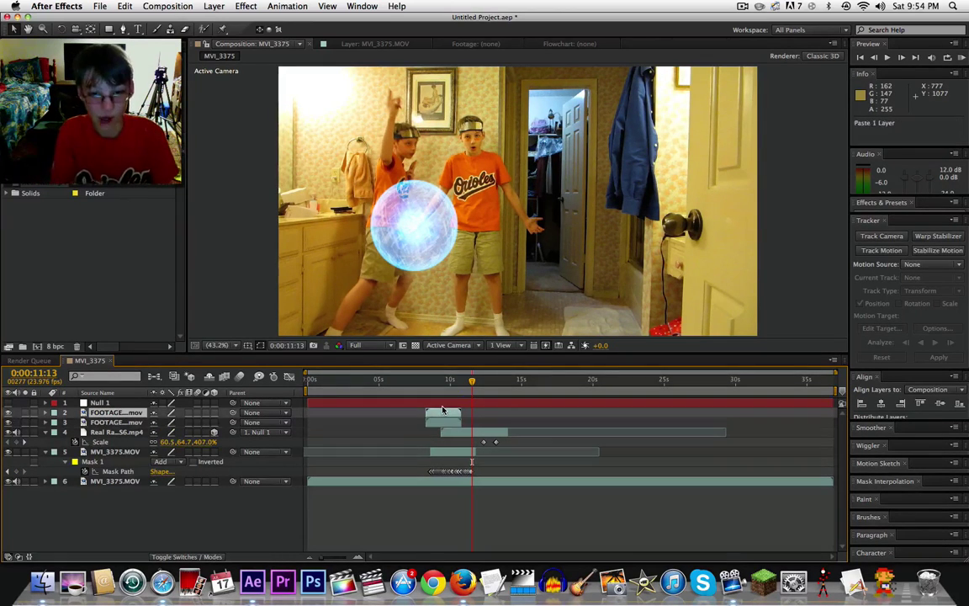
pyautogui.moveTo(444, 410); pyautogui.dragTo(488, 420)
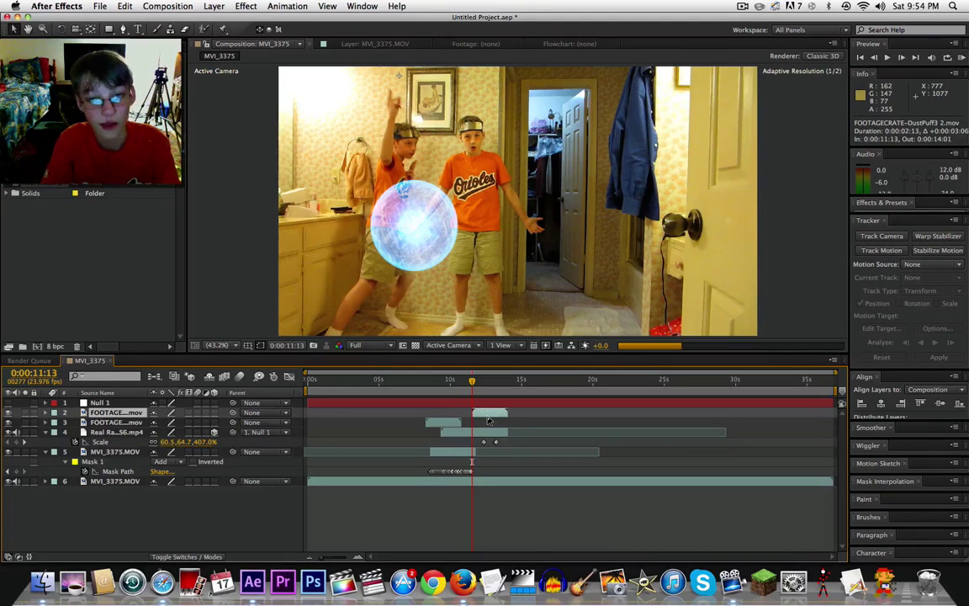
pyautogui.click(461, 514)
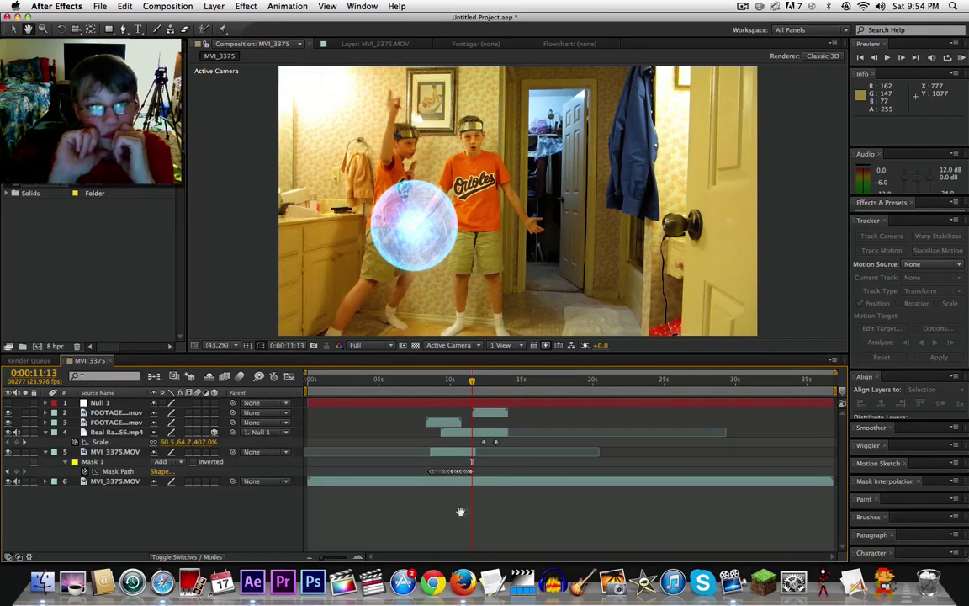
pyautogui.press('space')
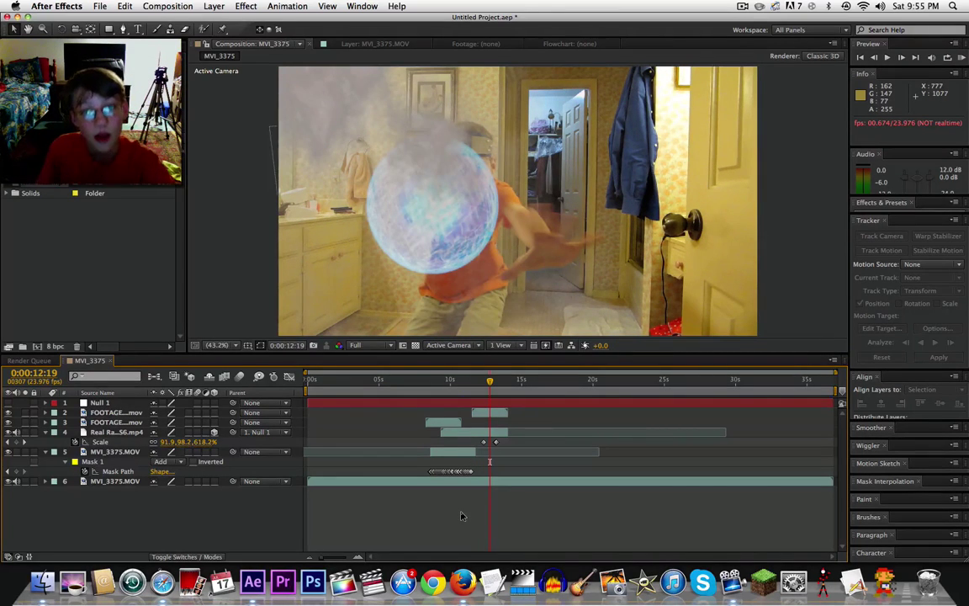
# - Enable motion blur for the Real Rasengan layer and for the composition
pyautogui.click(484, 415)
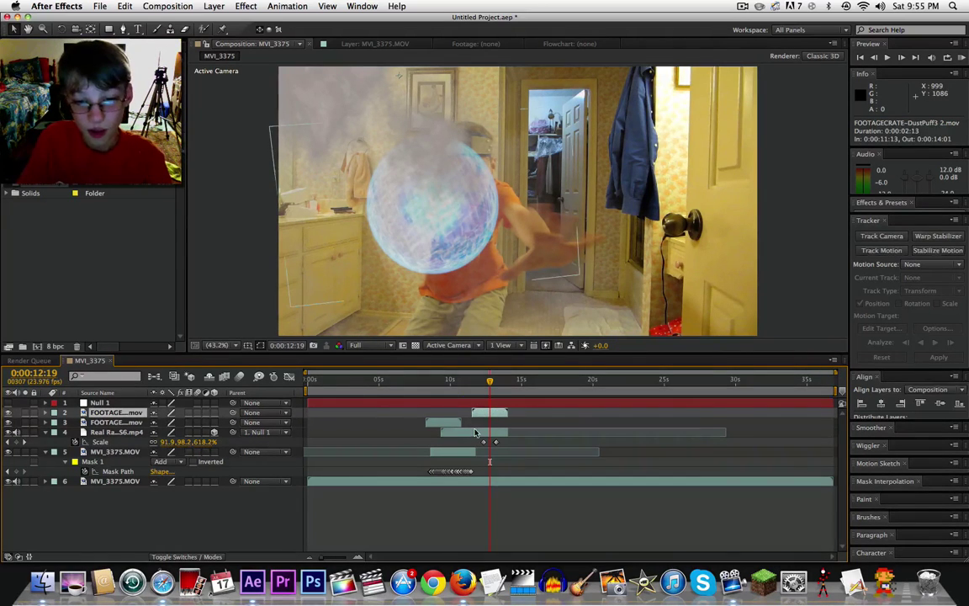
pyautogui.click(475, 432)
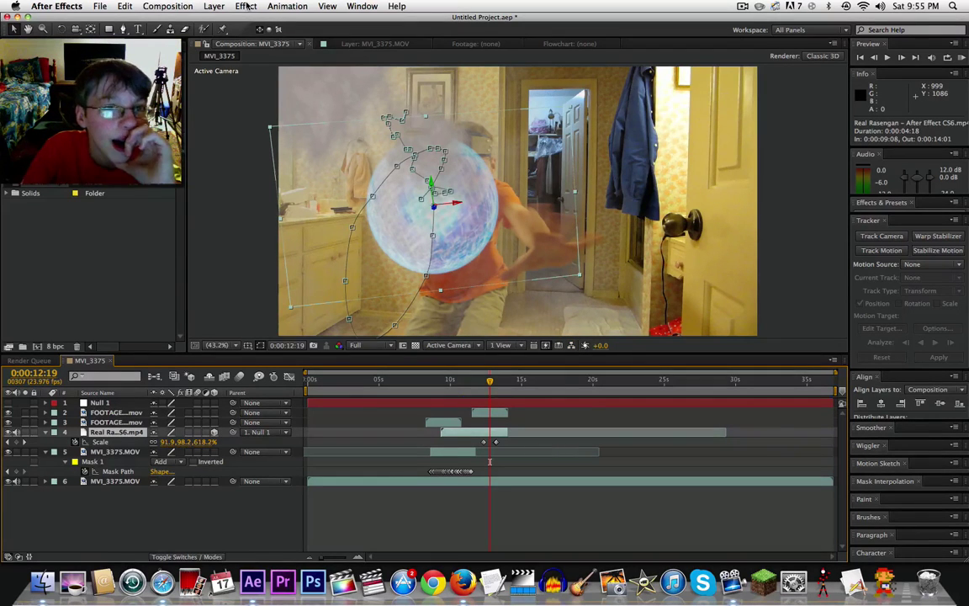
pyautogui.click(247, 6)
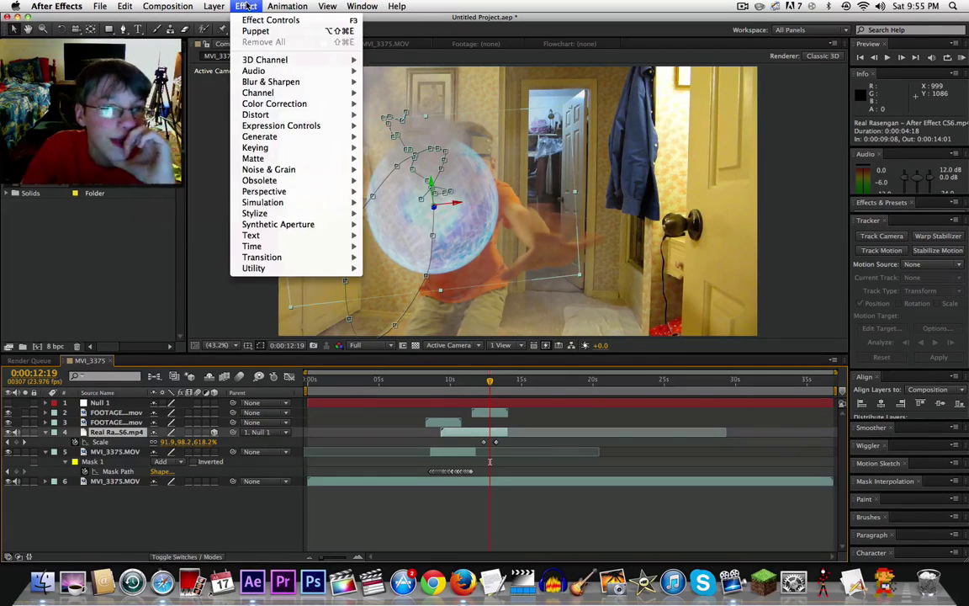
pyautogui.click(187, 483)
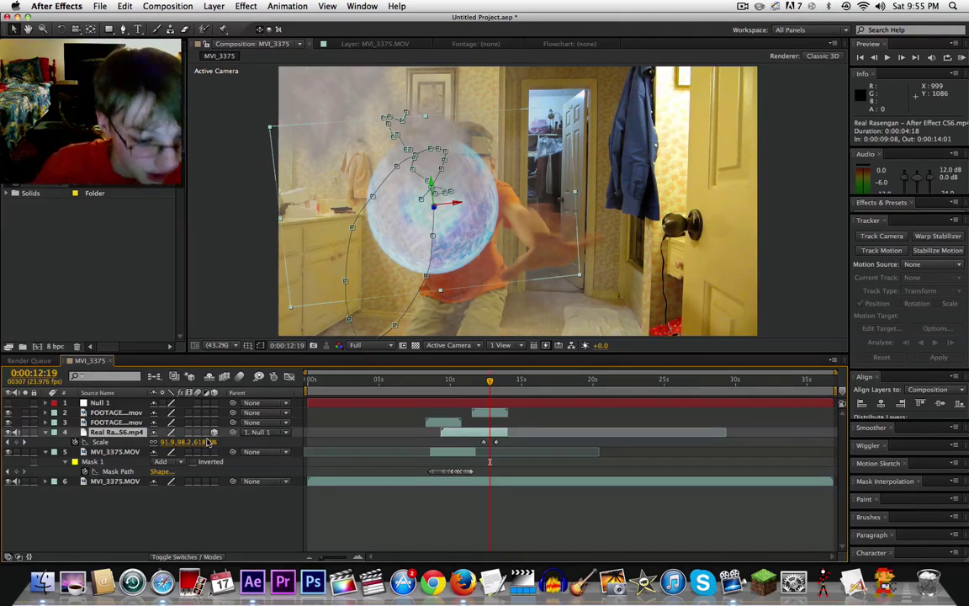
pyautogui.moveTo(208, 442); pyautogui.dragTo(196, 442)
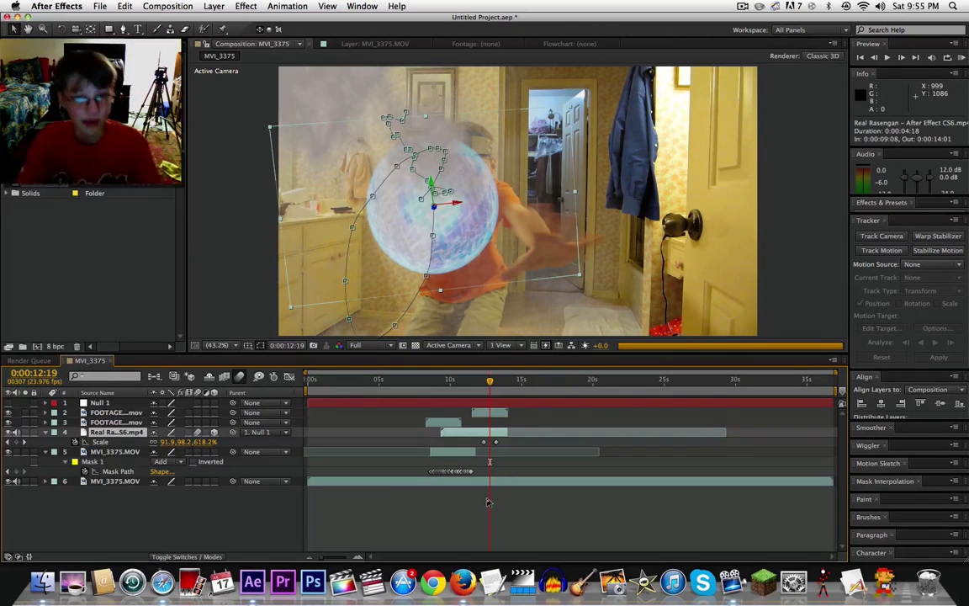
# - Preview the motion-blurred Rasengan from 0:00:11:20 and check the frame at 0:00:13:07
pyautogui.click(477, 383)
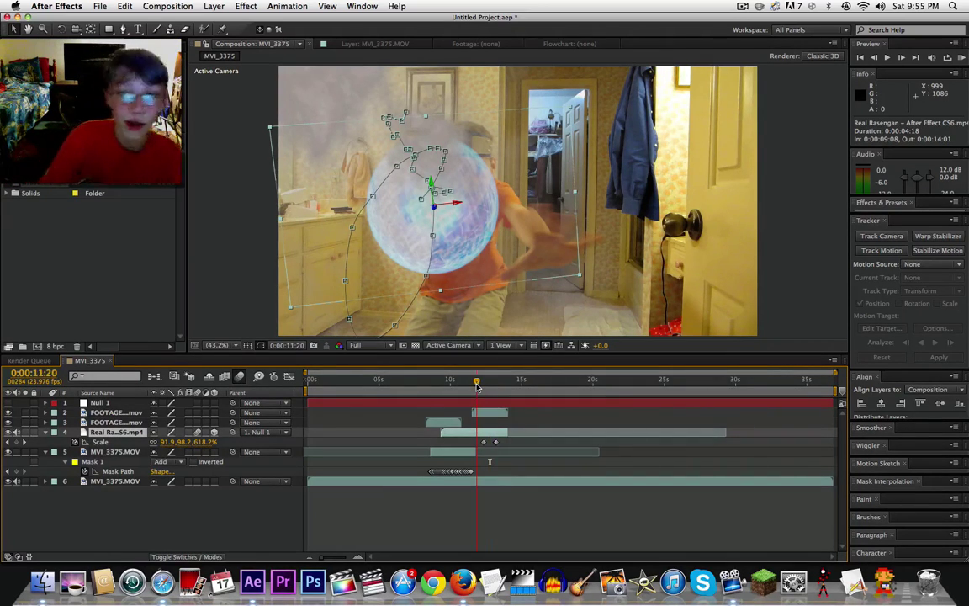
pyautogui.press('space')
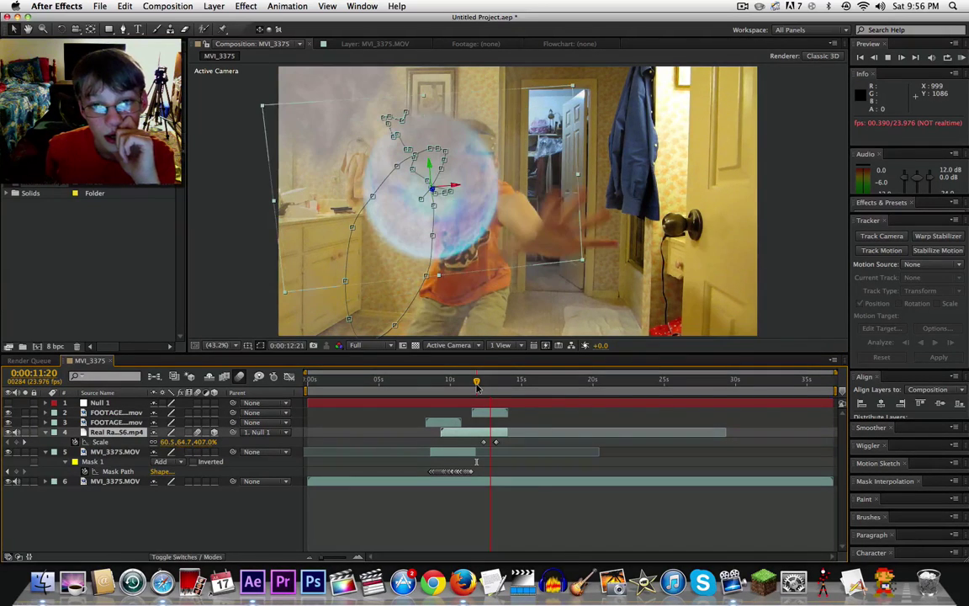
pyautogui.click(498, 382)
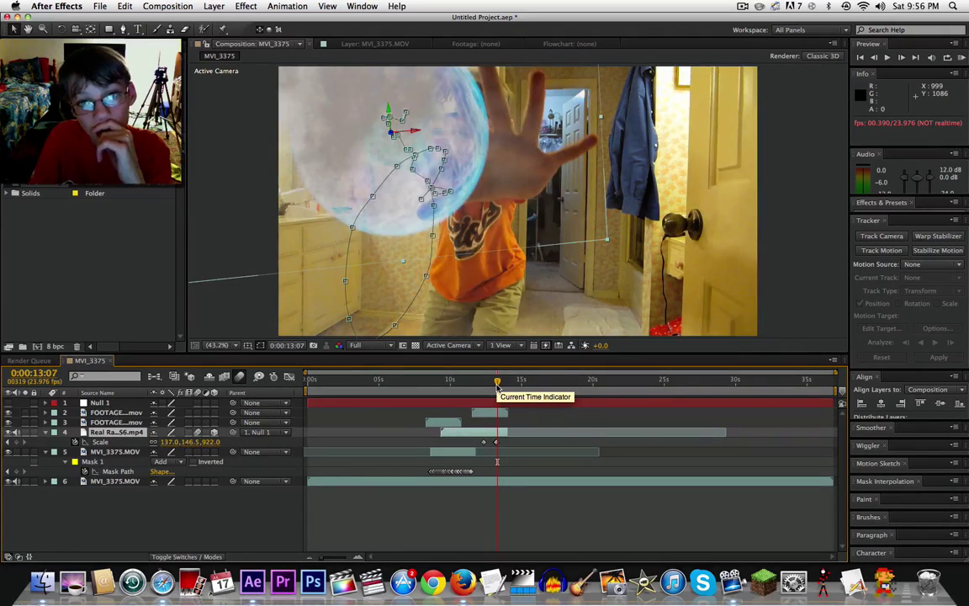
# - Preview the end of the shot, first from 0:00:13:15 and again from 0:00:14:00
pyautogui.moveTo(497, 383); pyautogui.dragTo(502, 383)
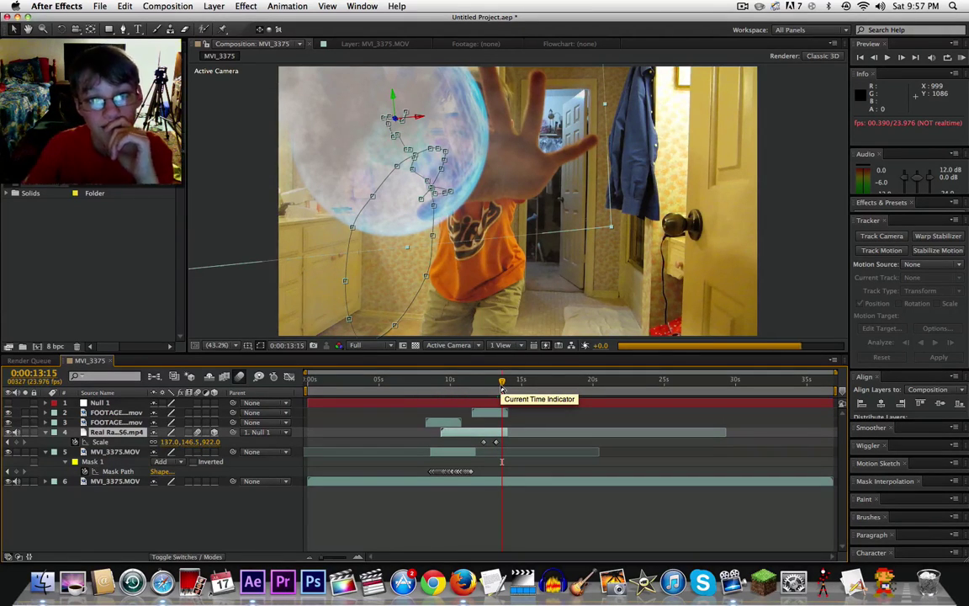
pyautogui.press('space')
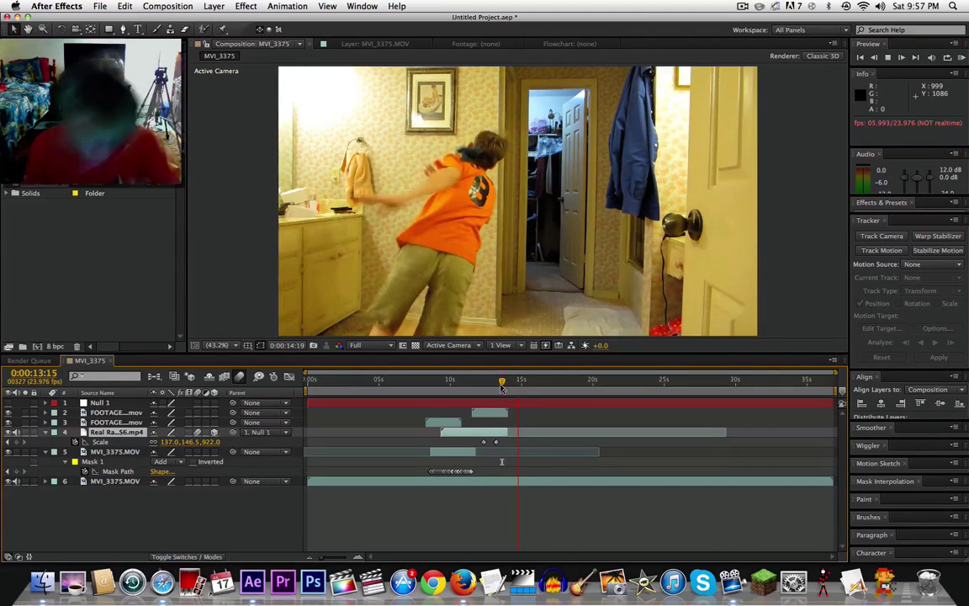
pyautogui.press('space')
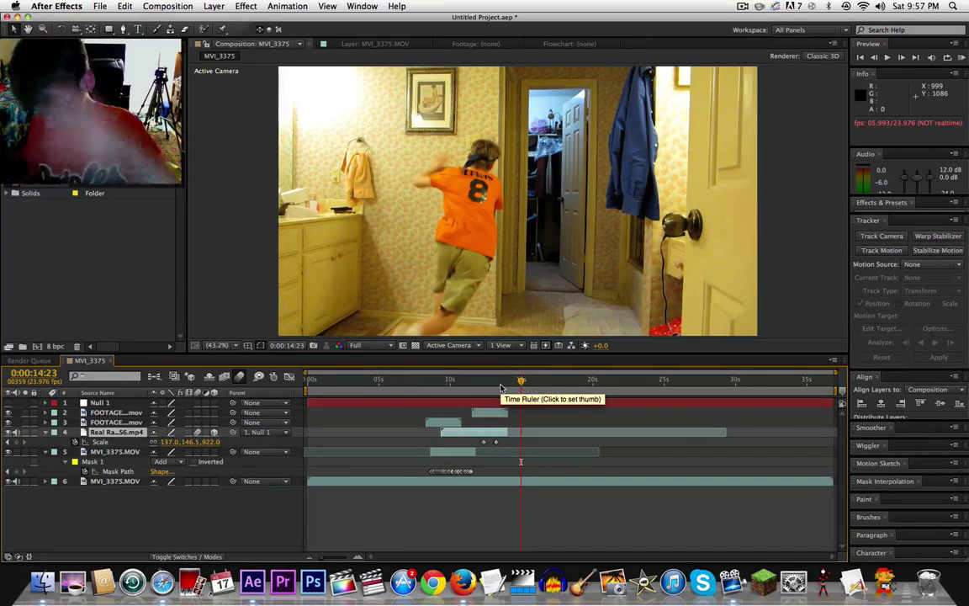
pyautogui.click(514, 381)
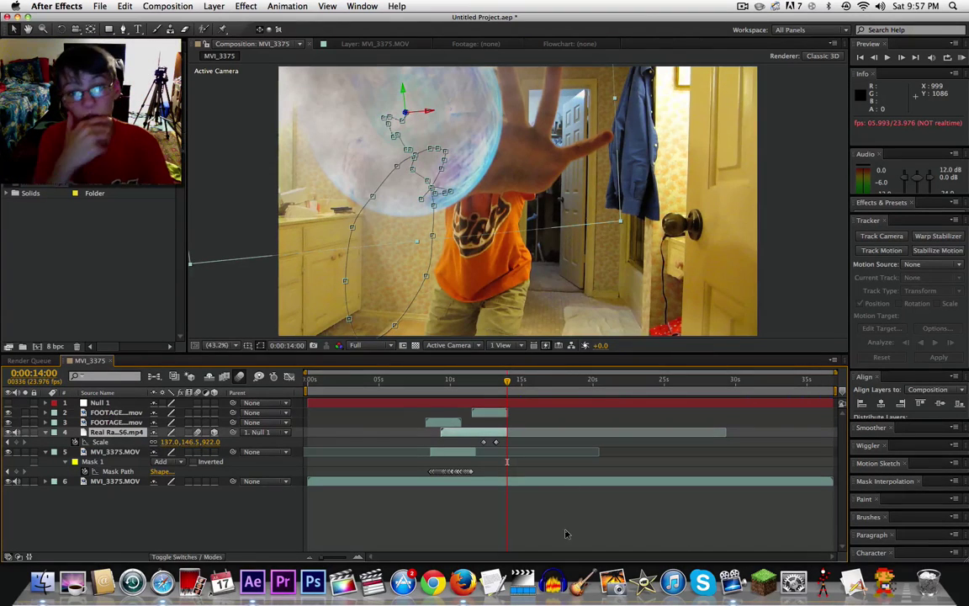
pyautogui.press('KP_0')
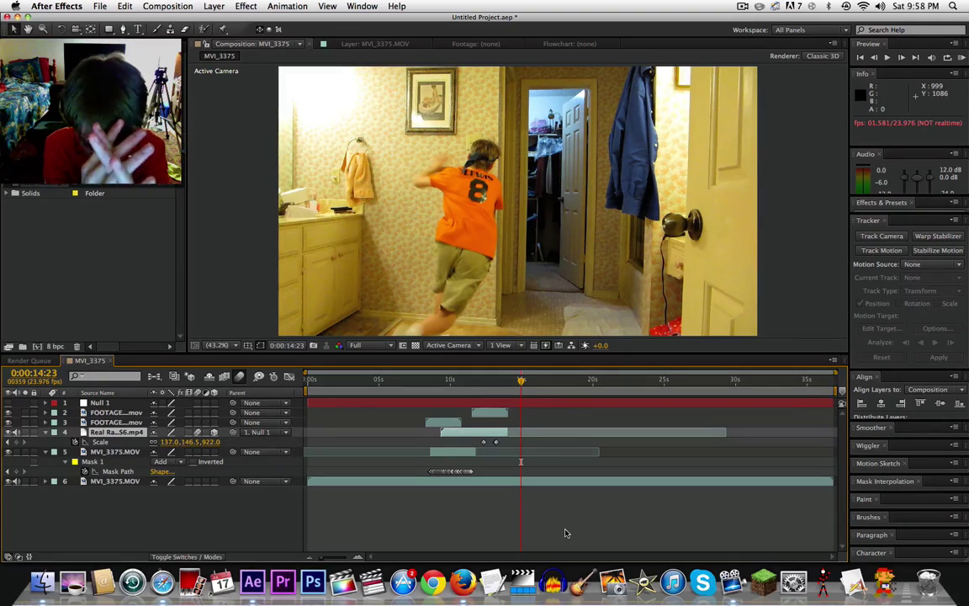
pyautogui.click(742, 7)
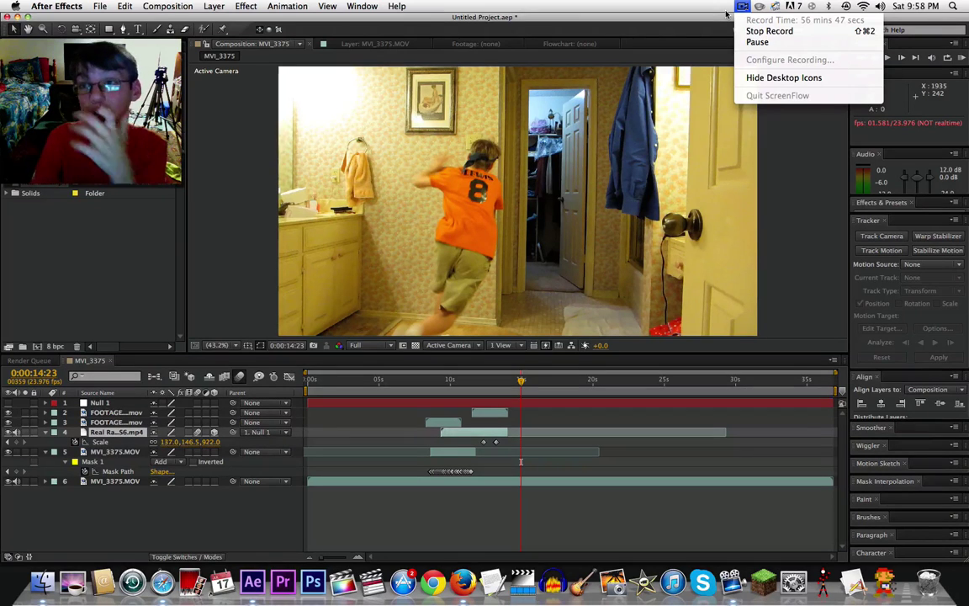
pyautogui.click(661, 5)
pyautogui.click(737, 5)
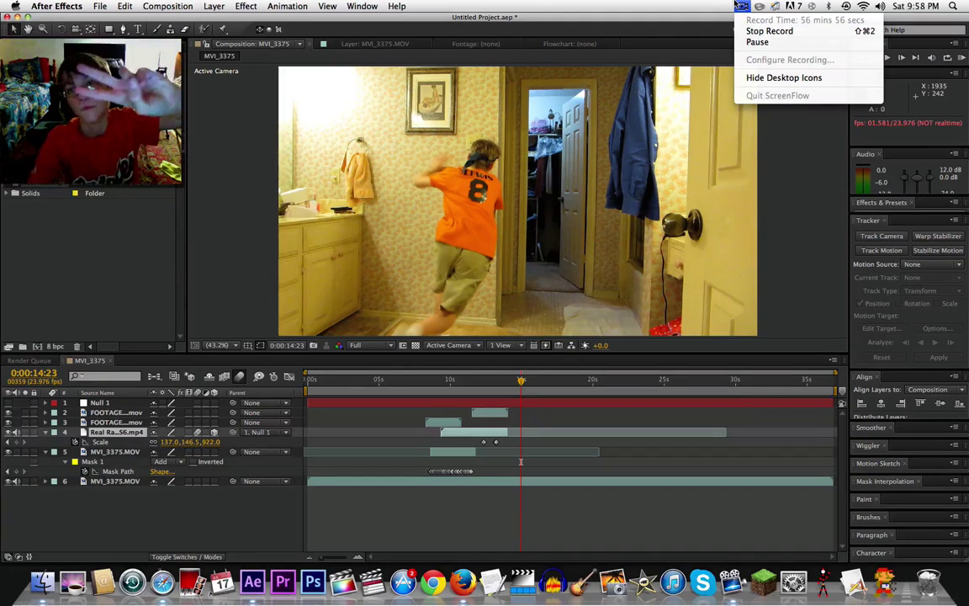
pyautogui.click(779, 31)
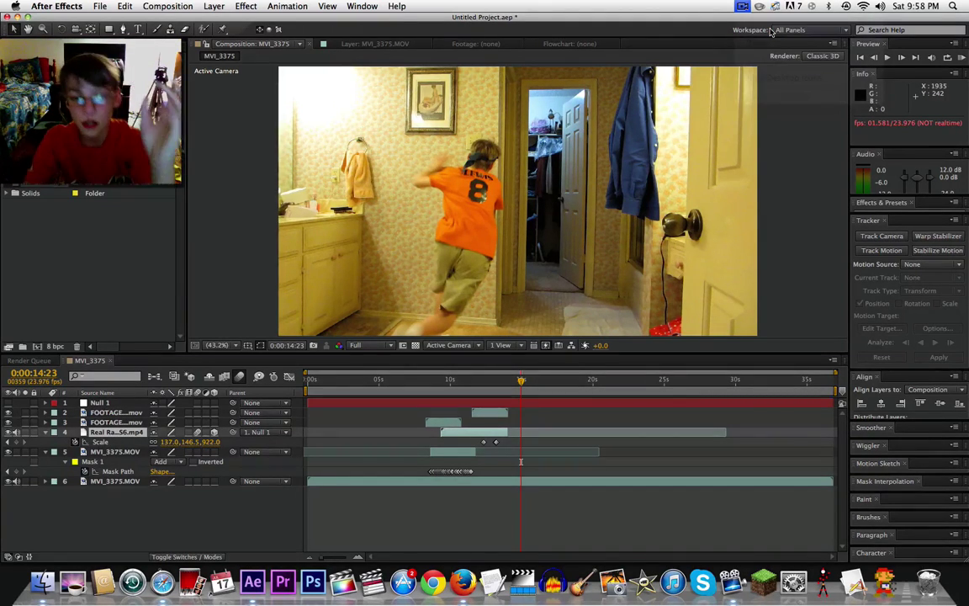